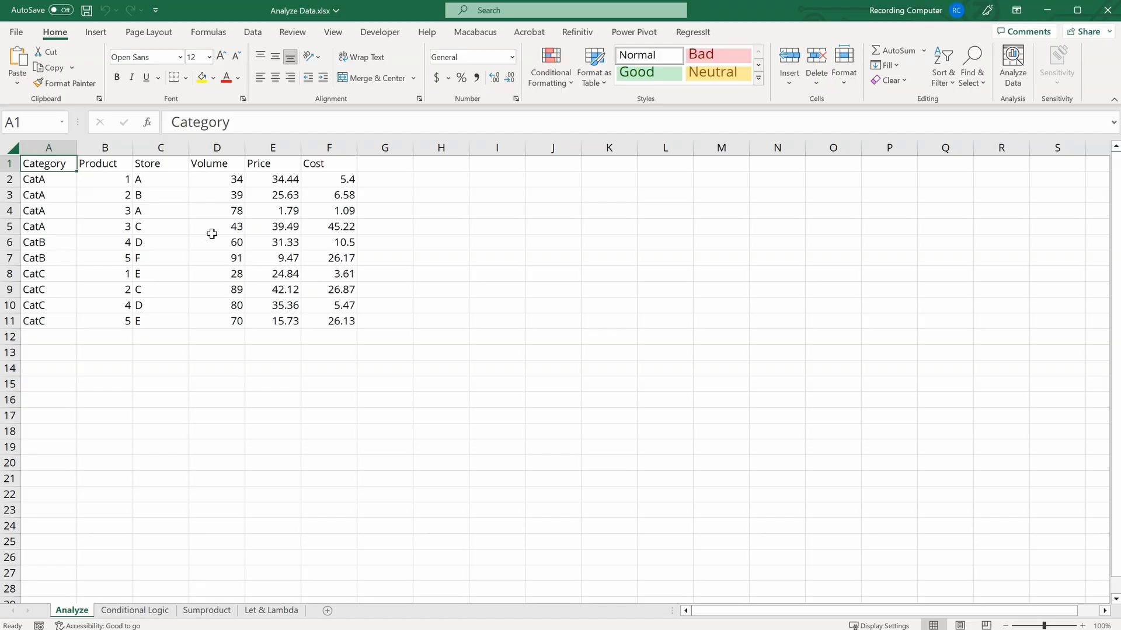
Step: Sort the table by Store from A to Z
{"action": "left_click", "coordinate": [142, 159]}
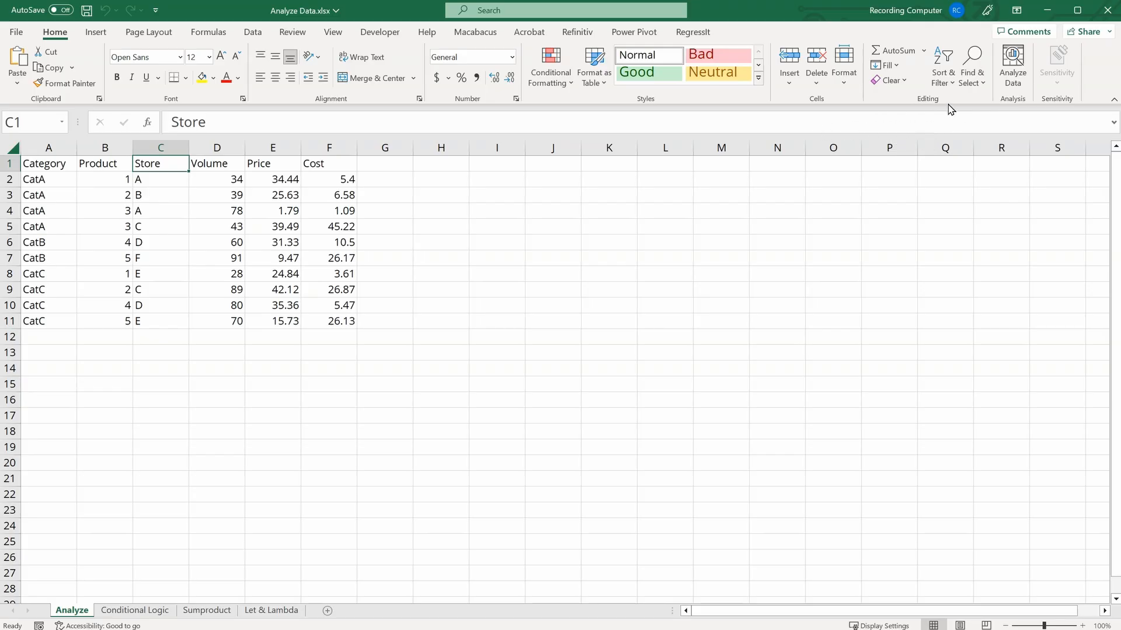
{"action": "left_click", "coordinate": [944, 75]}
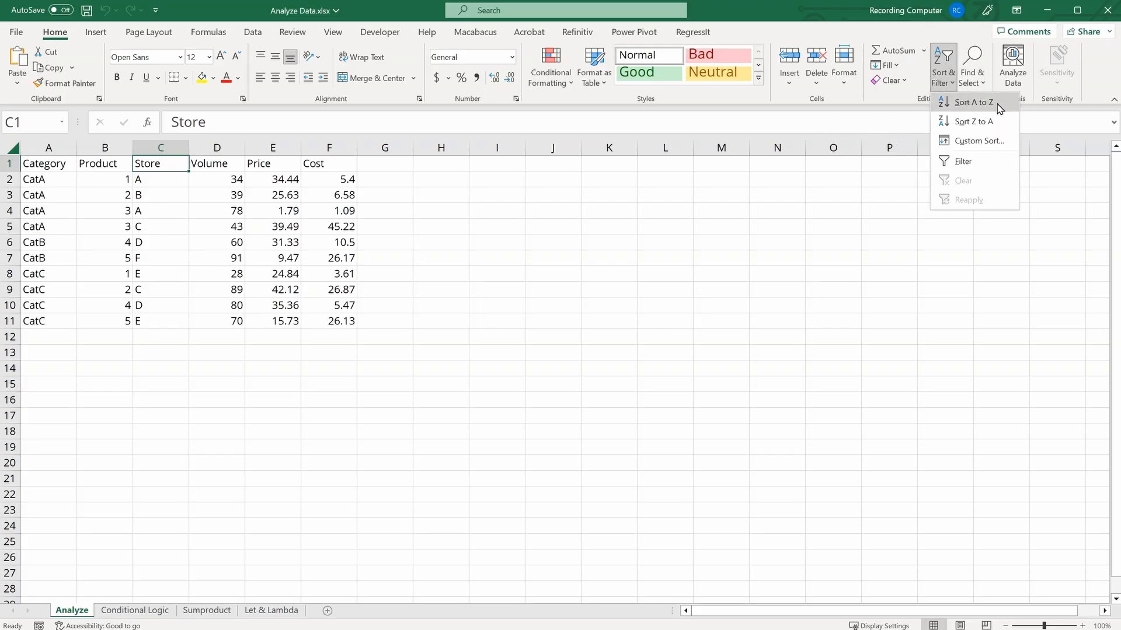
{"action": "left_click", "coordinate": [973, 102]}
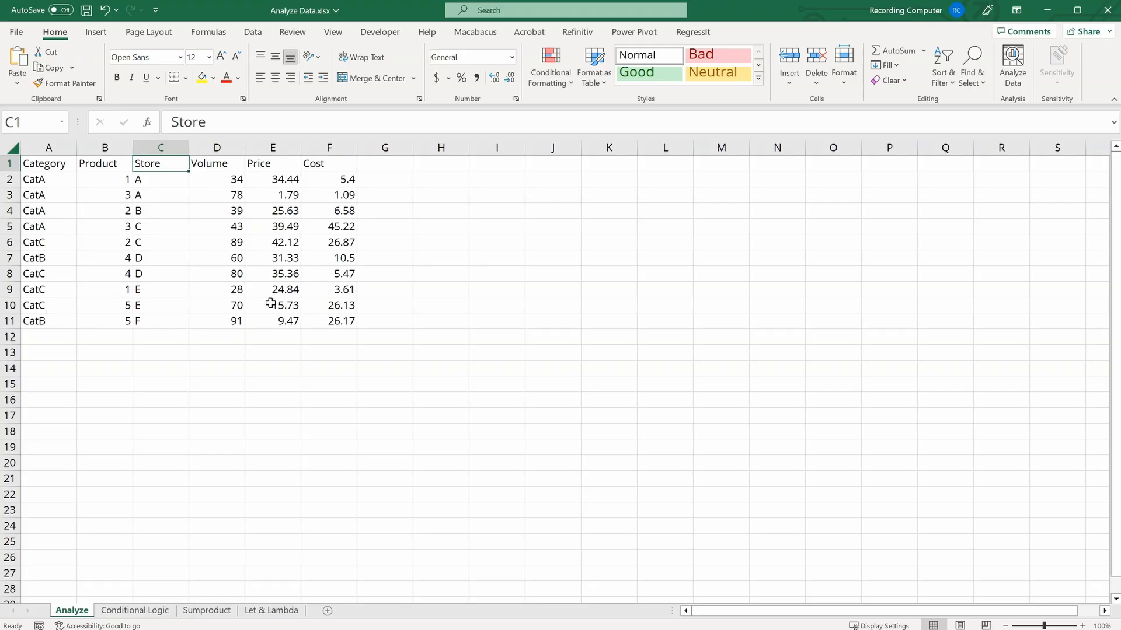
Step: Insert a blank column in front of the Cost column
{"action": "left_click", "coordinate": [330, 146]}
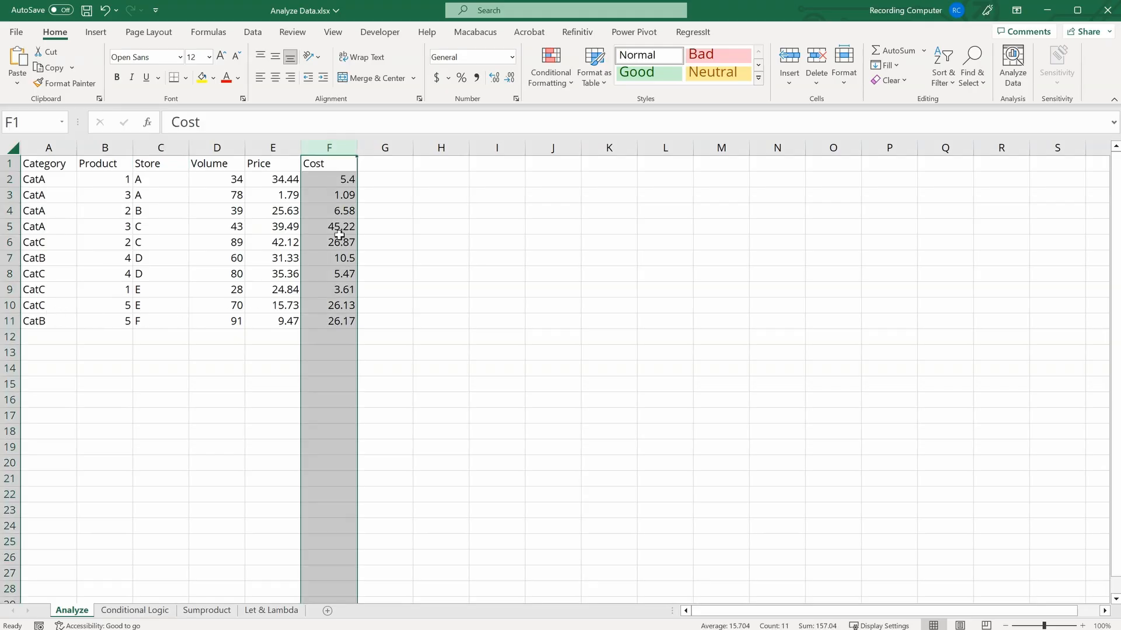
{"action": "left_click", "coordinate": [789, 62]}
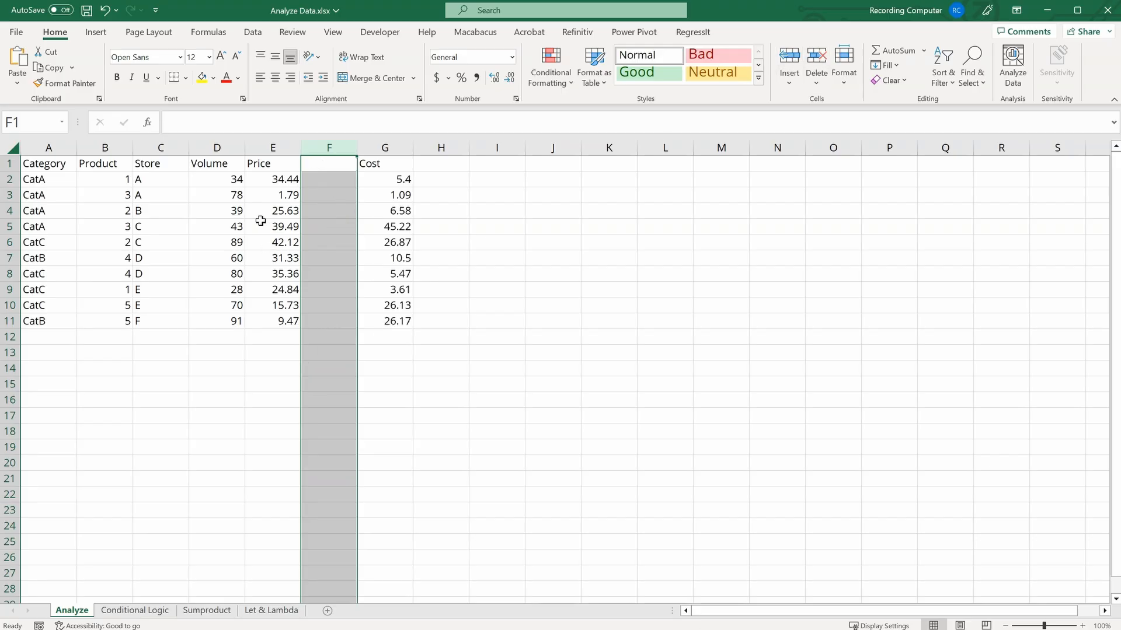
Step: Sort the table by Store from Z to A
{"action": "left_click", "coordinate": [237, 225]}
{"action": "left_click", "coordinate": [148, 161]}
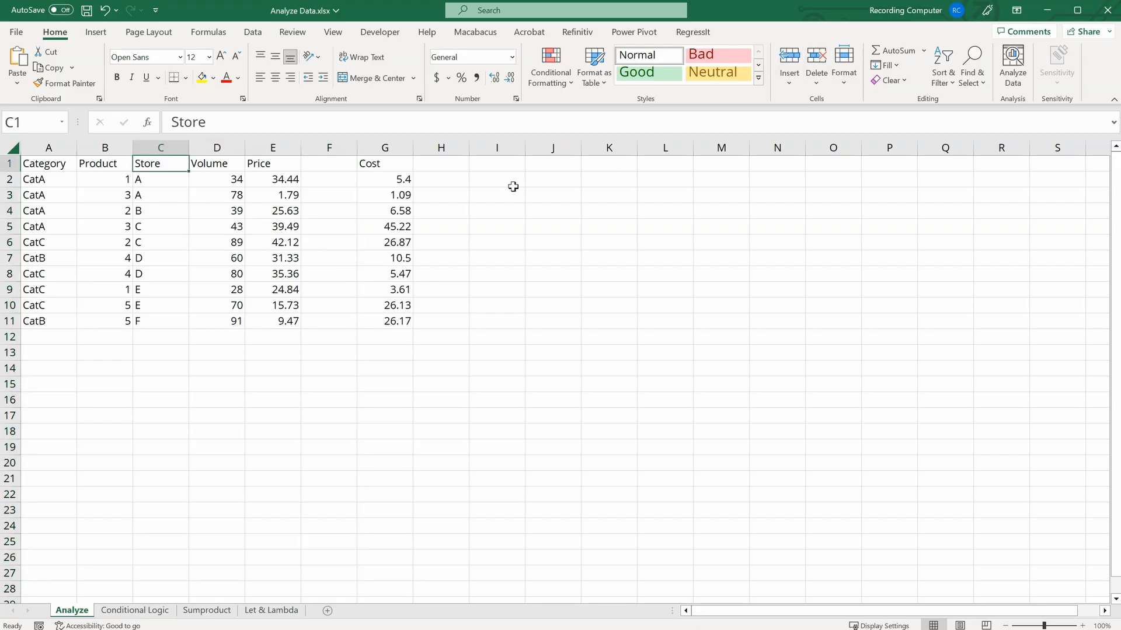
{"action": "left_click", "coordinate": [951, 81]}
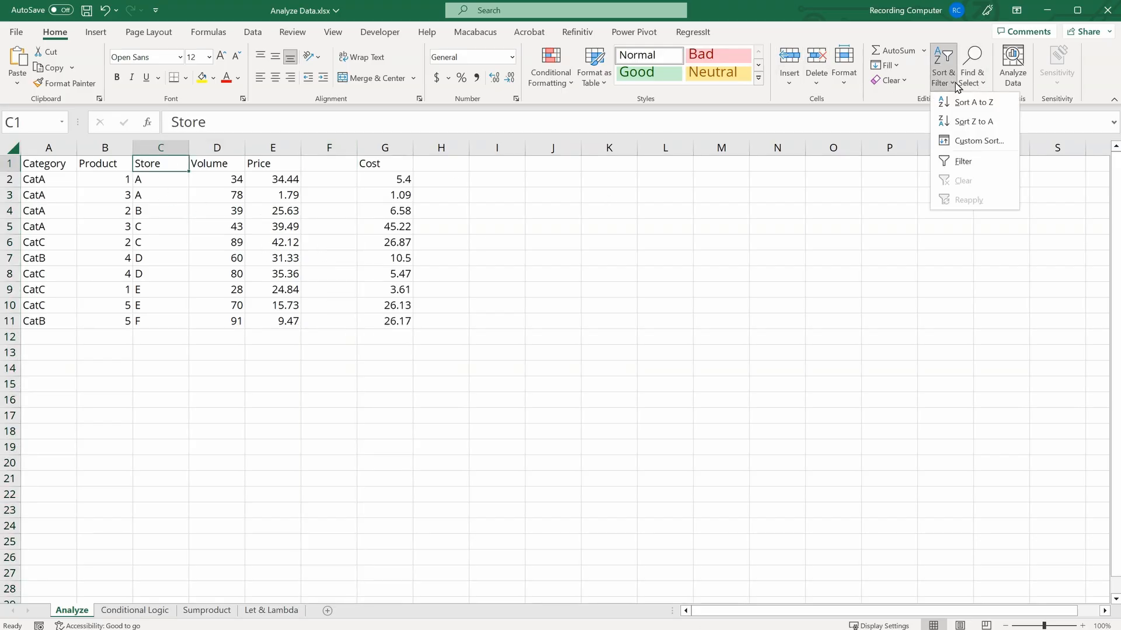
{"action": "left_click", "coordinate": [1000, 126]}
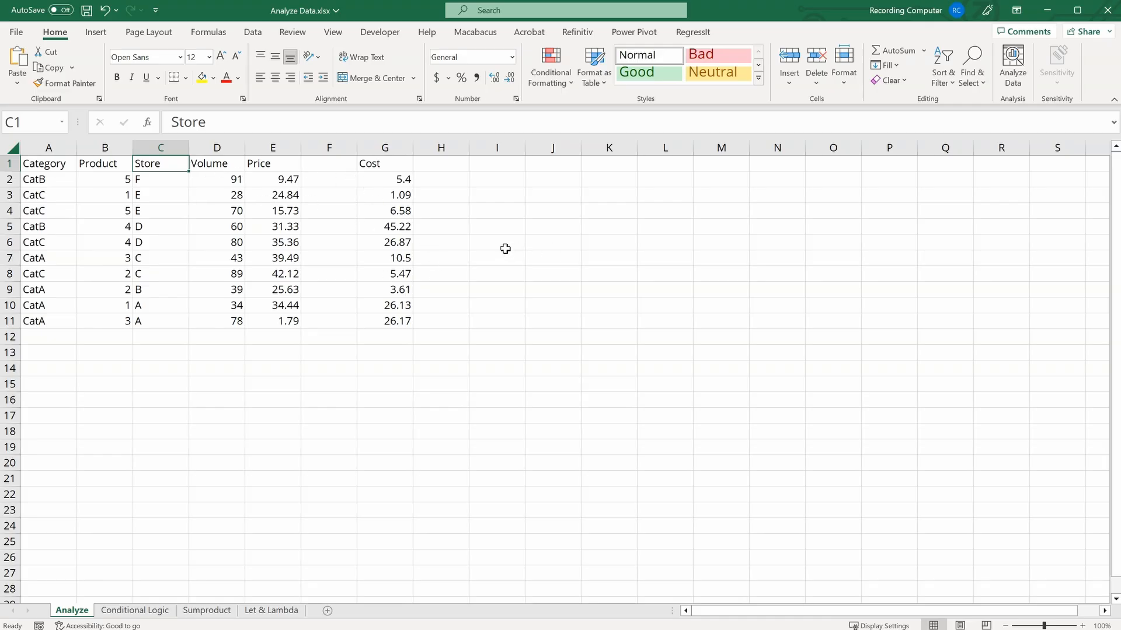
Step: Undo the Store sort and the column insertion
{"action": "key", "text": "ctrl+z"}
{"action": "key", "text": "ctrl+z"}
{"action": "left_click", "coordinate": [370, 211]}
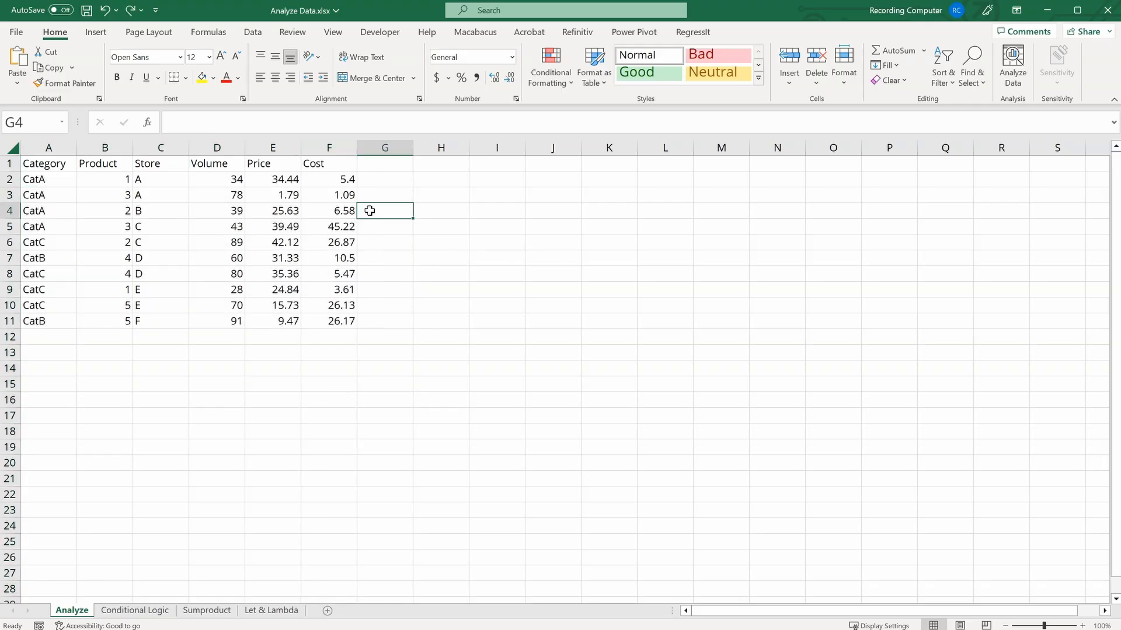
Step: Sort the table by Product from largest to smallest
{"action": "left_click", "coordinate": [123, 161]}
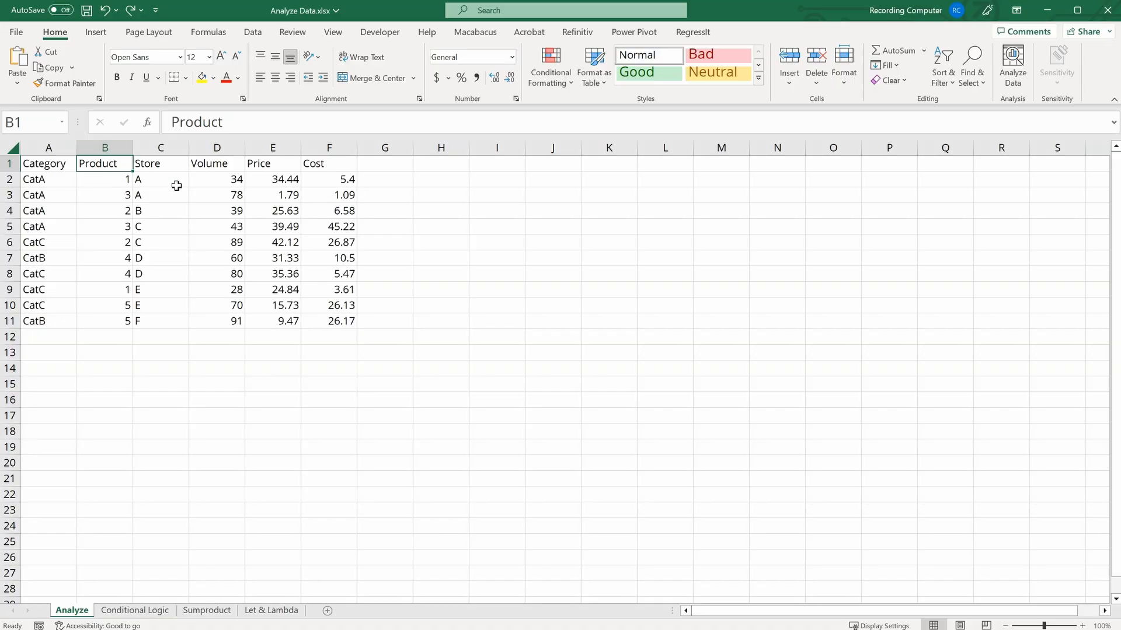
{"action": "left_click", "coordinate": [943, 75]}
{"action": "left_click", "coordinate": [933, 121]}
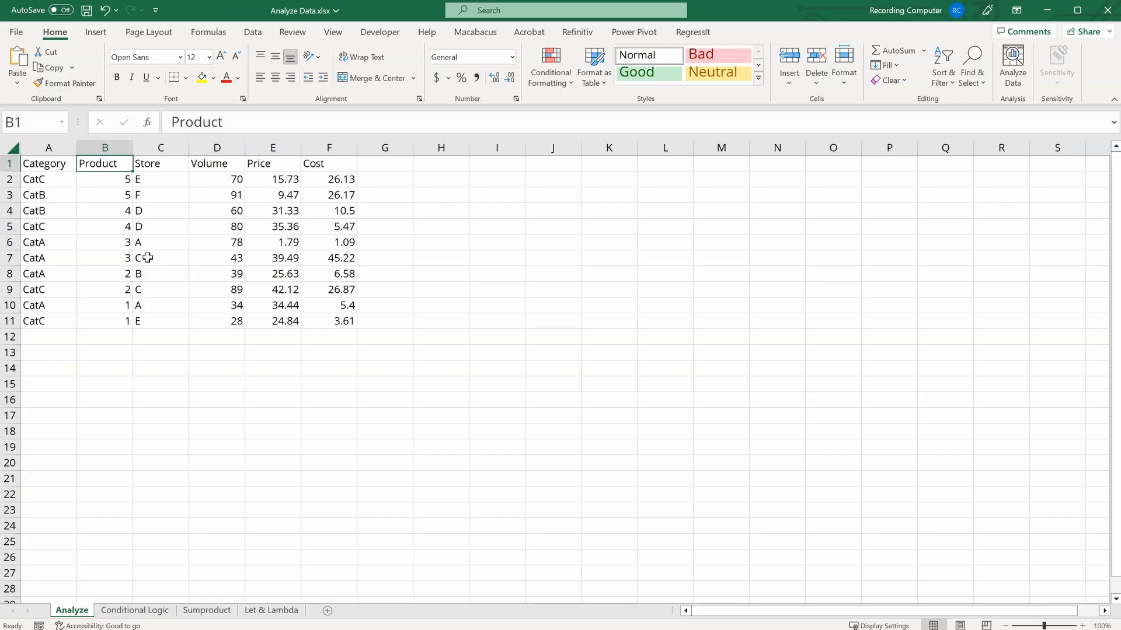
Step: Open Custom Sort and set the Product sort order to Smallest to Largest
{"action": "left_click", "coordinate": [953, 74]}
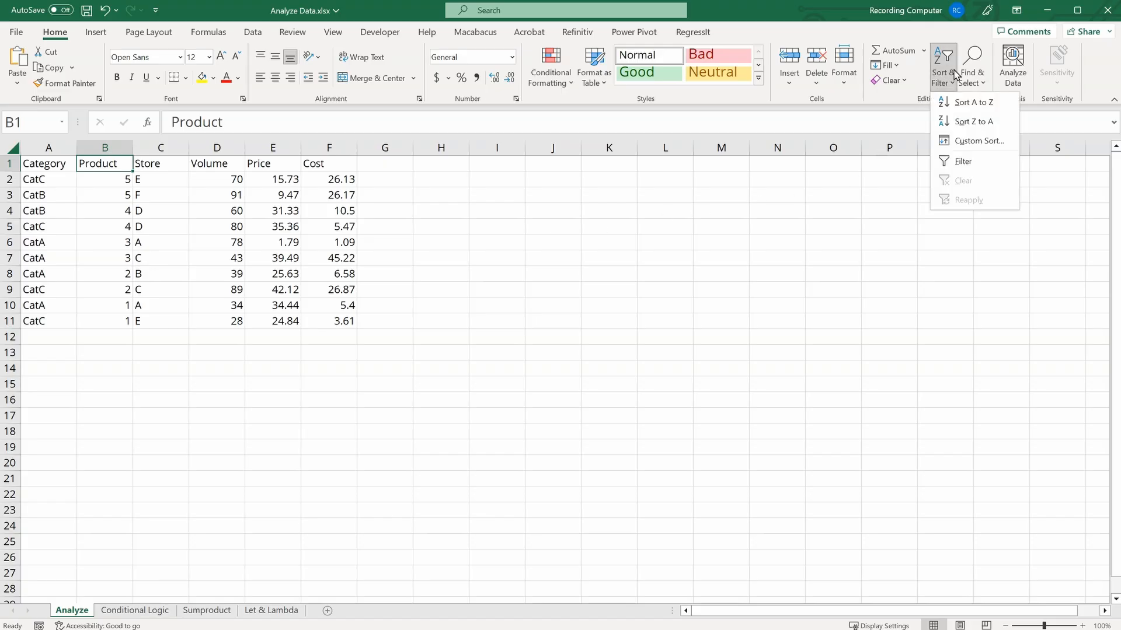
{"action": "left_click", "coordinate": [975, 140]}
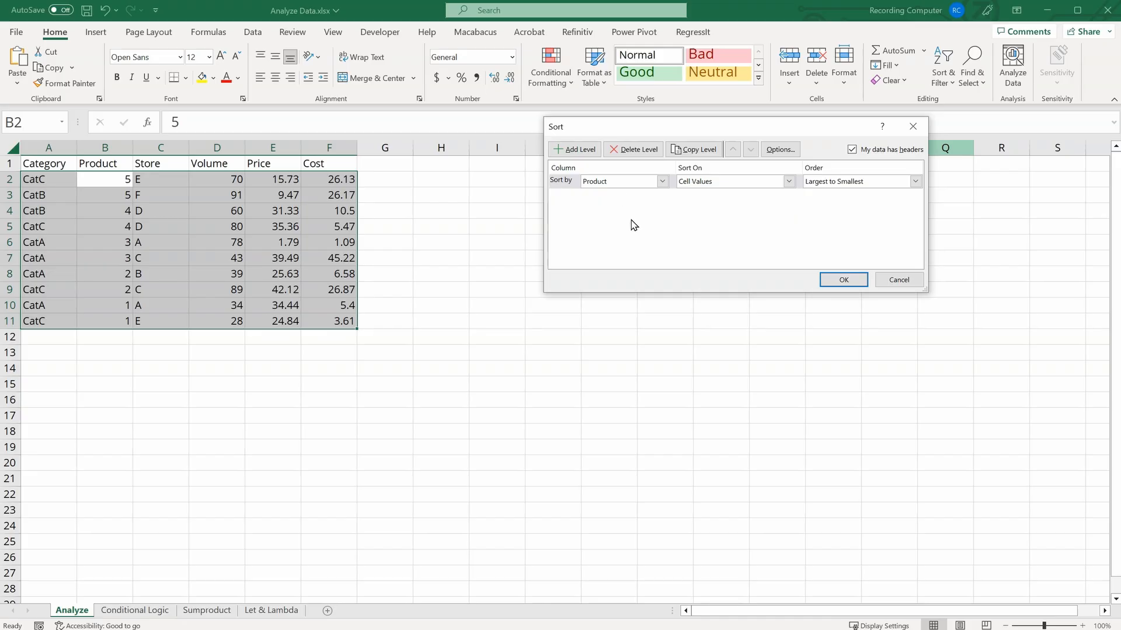
{"action": "left_click", "coordinate": [915, 181]}
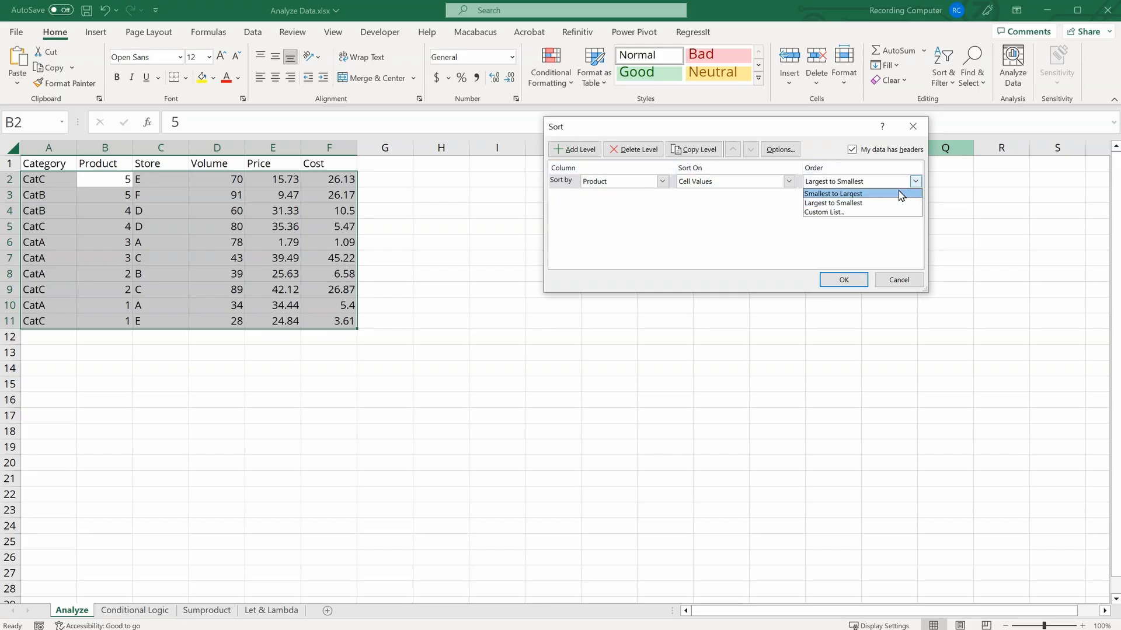
{"action": "left_click", "coordinate": [902, 195]}
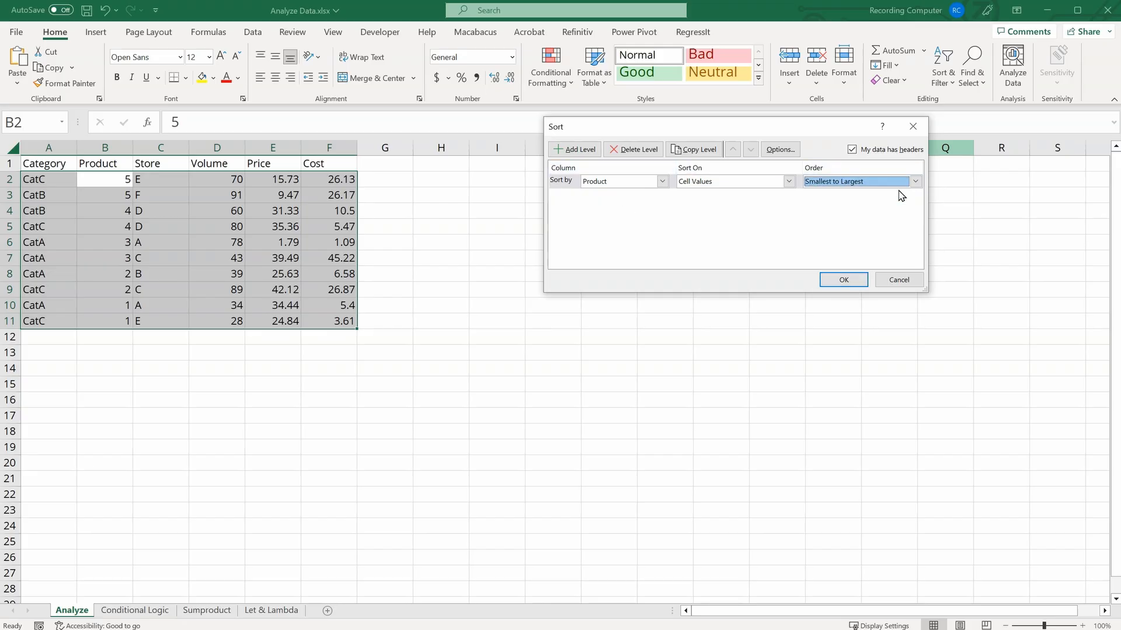
Step: Add a second sort level by Store with order Z to A and apply the sort
{"action": "left_click", "coordinate": [578, 150]}
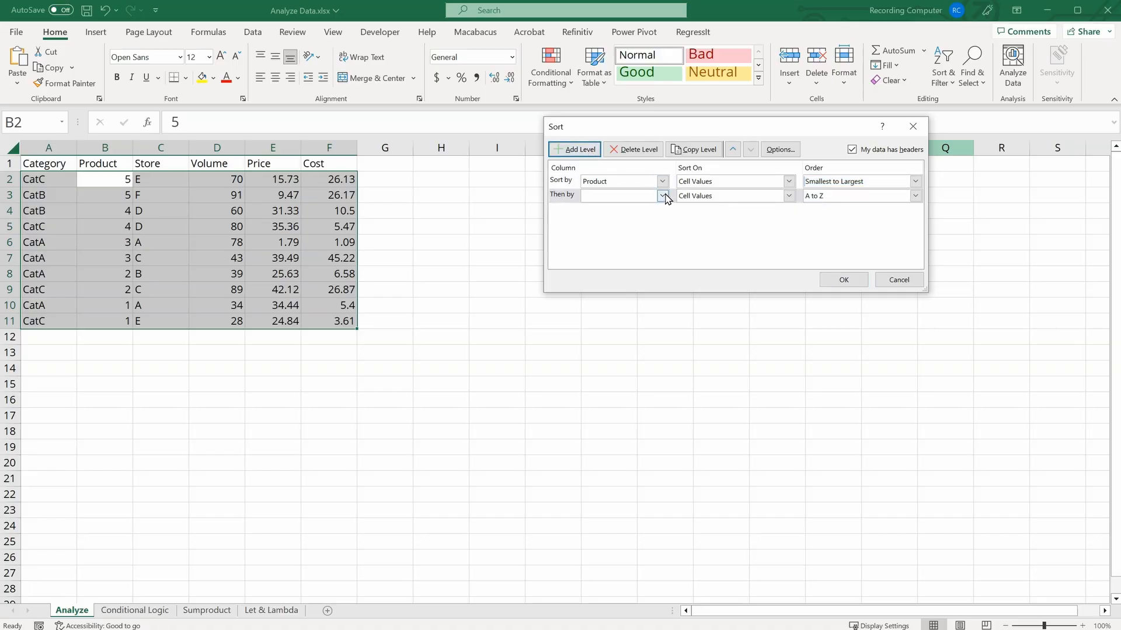
{"action": "left_click", "coordinate": [663, 195]}
{"action": "left_click", "coordinate": [646, 230]}
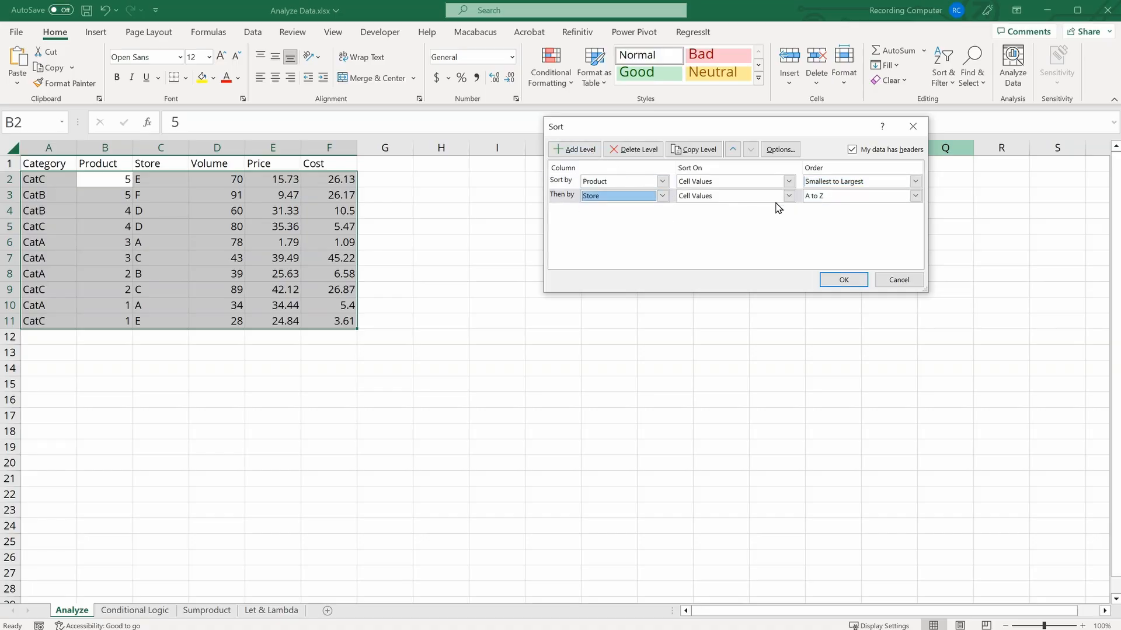
{"action": "left_click", "coordinate": [914, 197]}
{"action": "left_click", "coordinate": [895, 220]}
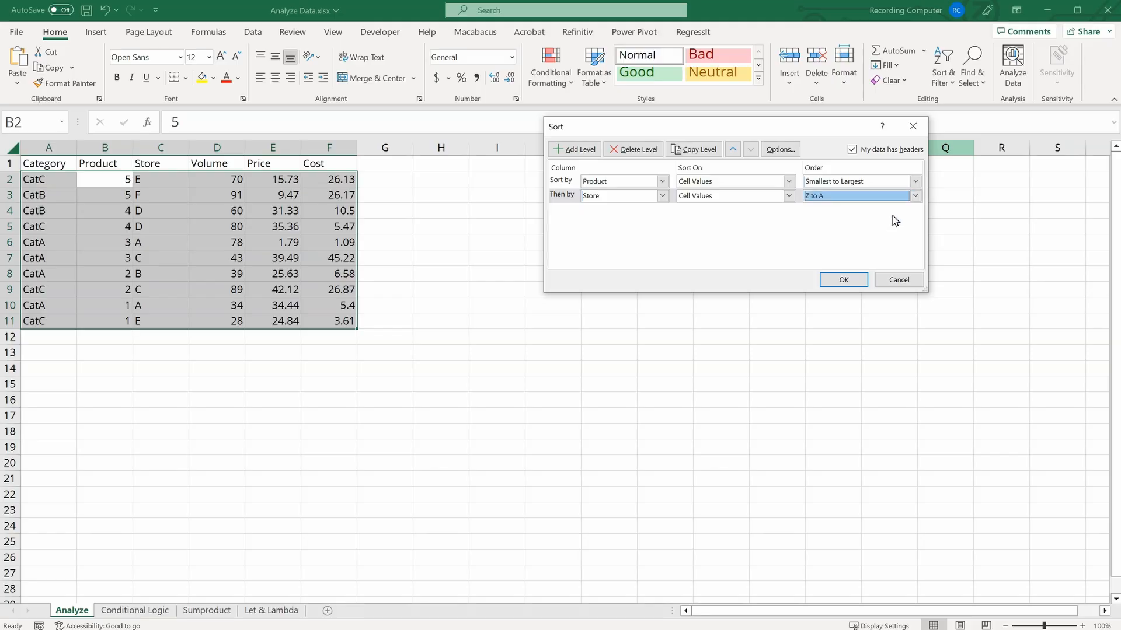
{"action": "left_click", "coordinate": [843, 280]}
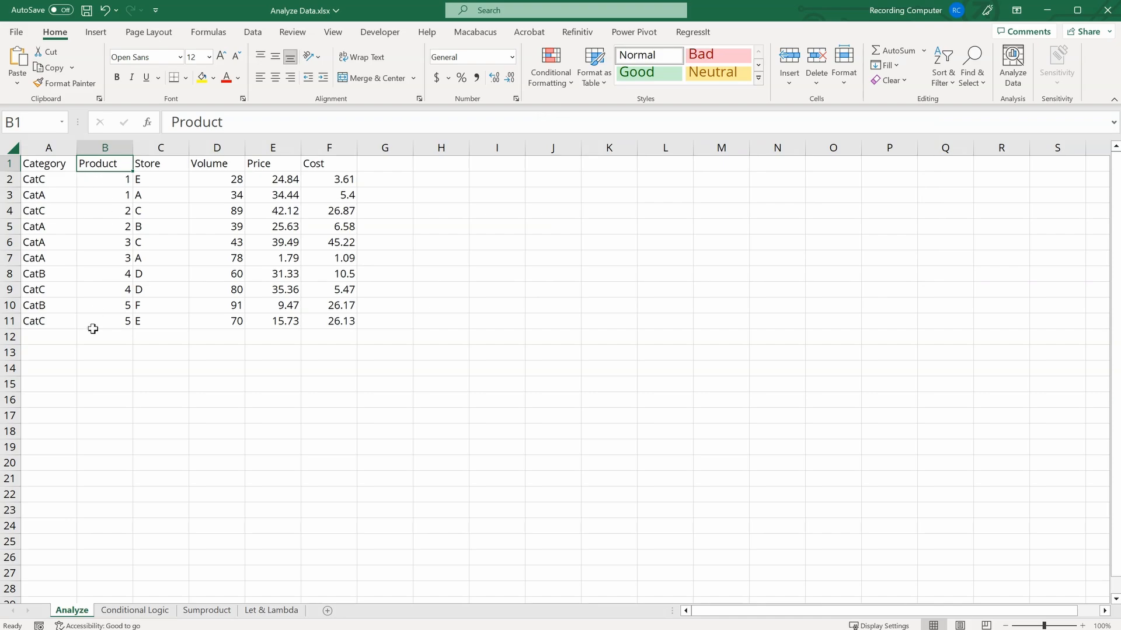
Step: Select the Product and Store values in rows 2 and 3 to examine the sort order
{"action": "left_click_drag", "start_coordinate": [105, 176], "coordinate": [102, 193]}
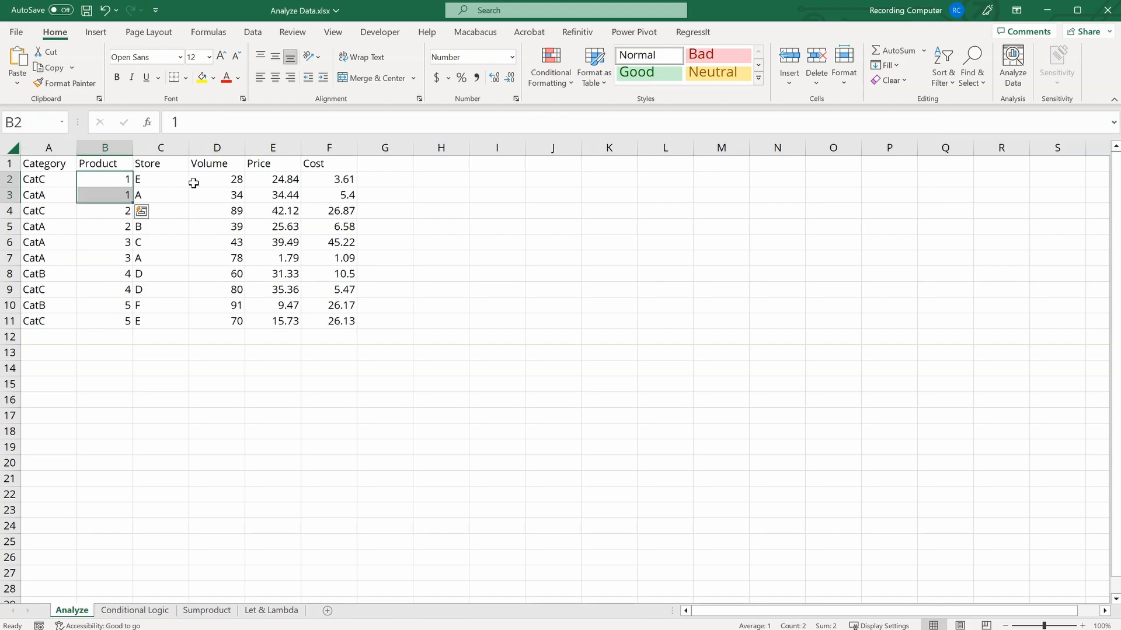
{"action": "left_click", "coordinate": [175, 179]}
{"action": "left_click_drag", "start_coordinate": [175, 179], "coordinate": [164, 195]}
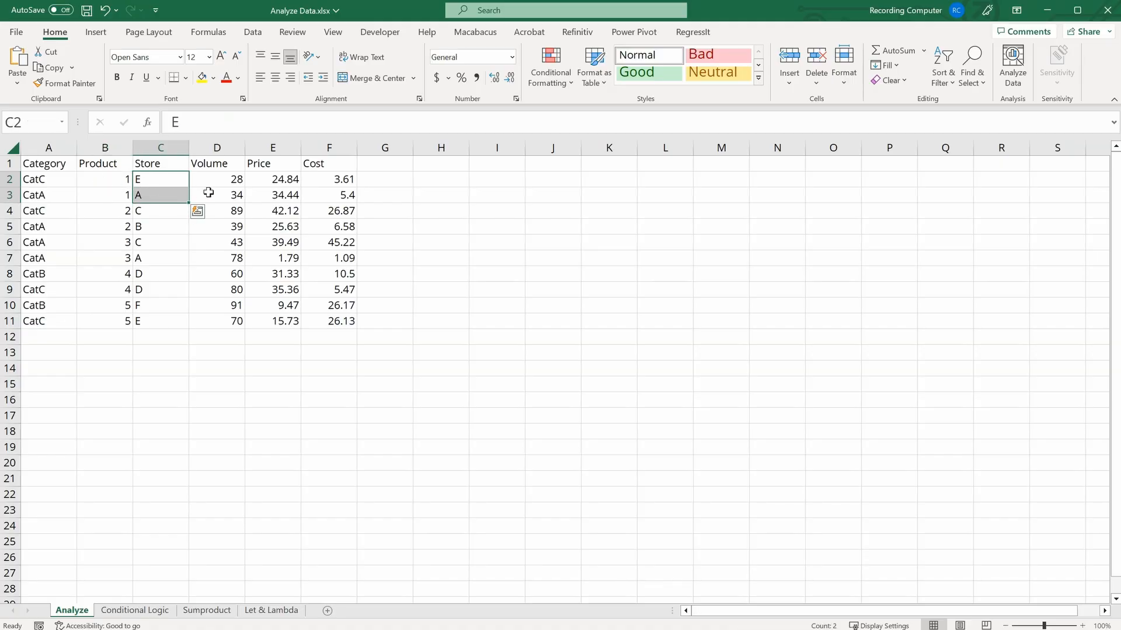
{"action": "left_click", "coordinate": [265, 263]}
Step: Turn on filter dropdowns for the table's header row
{"action": "left_click", "coordinate": [66, 166]}
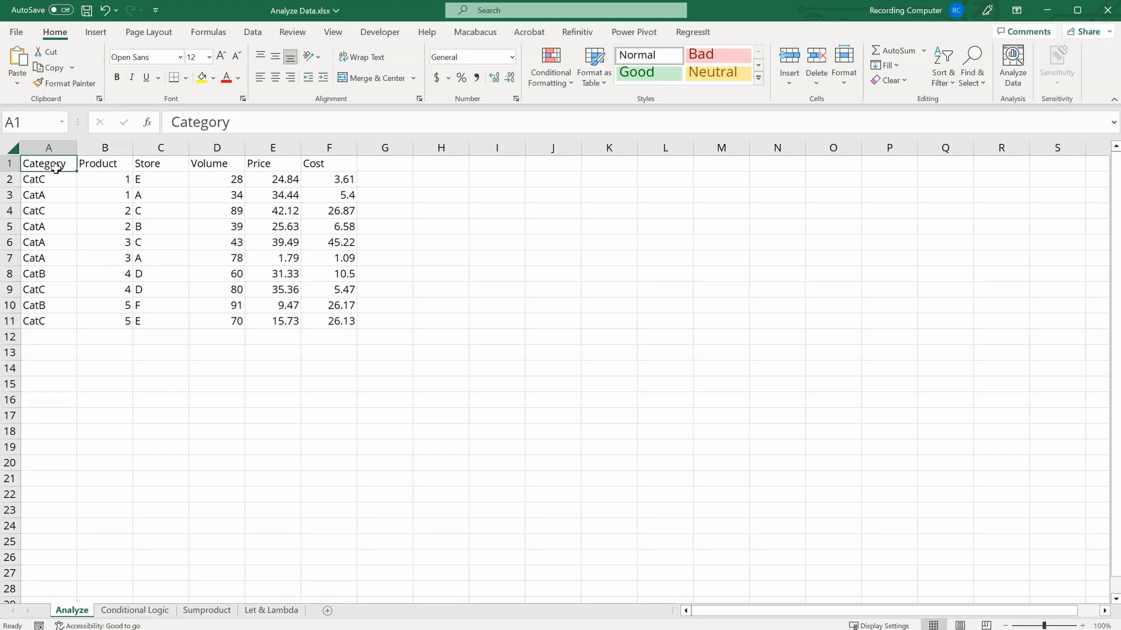
{"action": "left_click", "coordinate": [941, 86]}
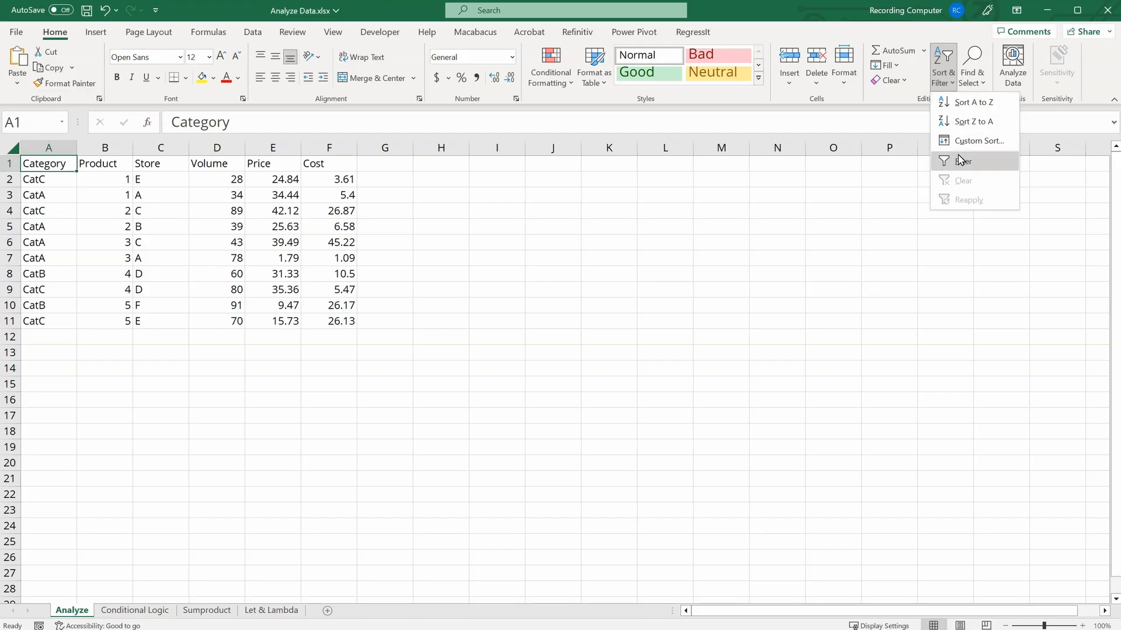
{"action": "left_click", "coordinate": [985, 162]}
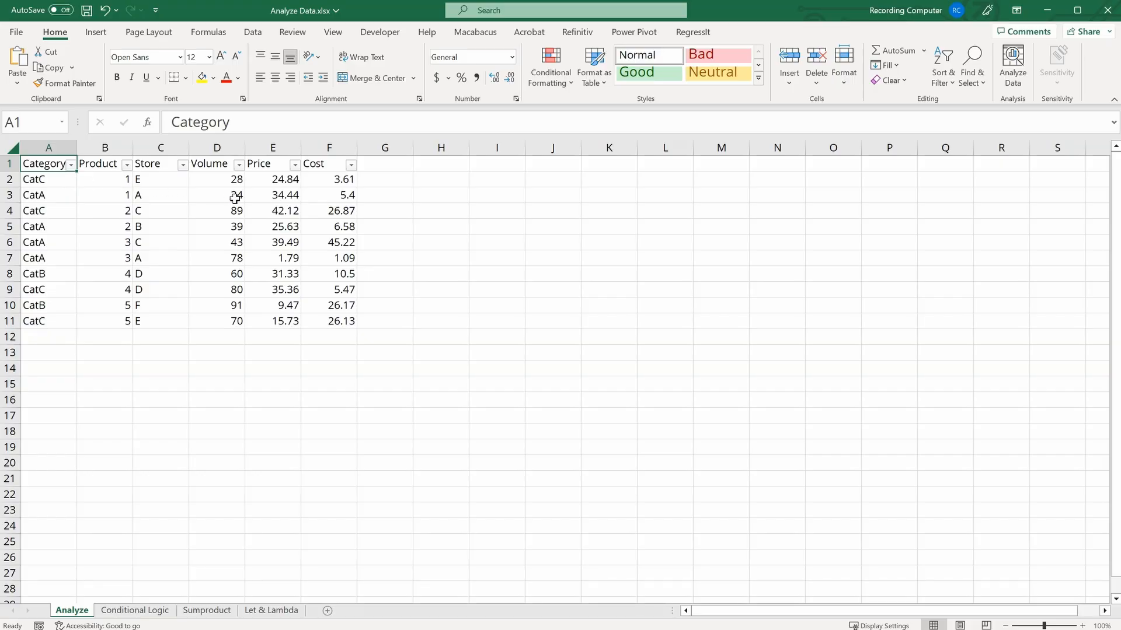
Step: Filter the Store column to show only store A
{"action": "left_click", "coordinate": [182, 165]}
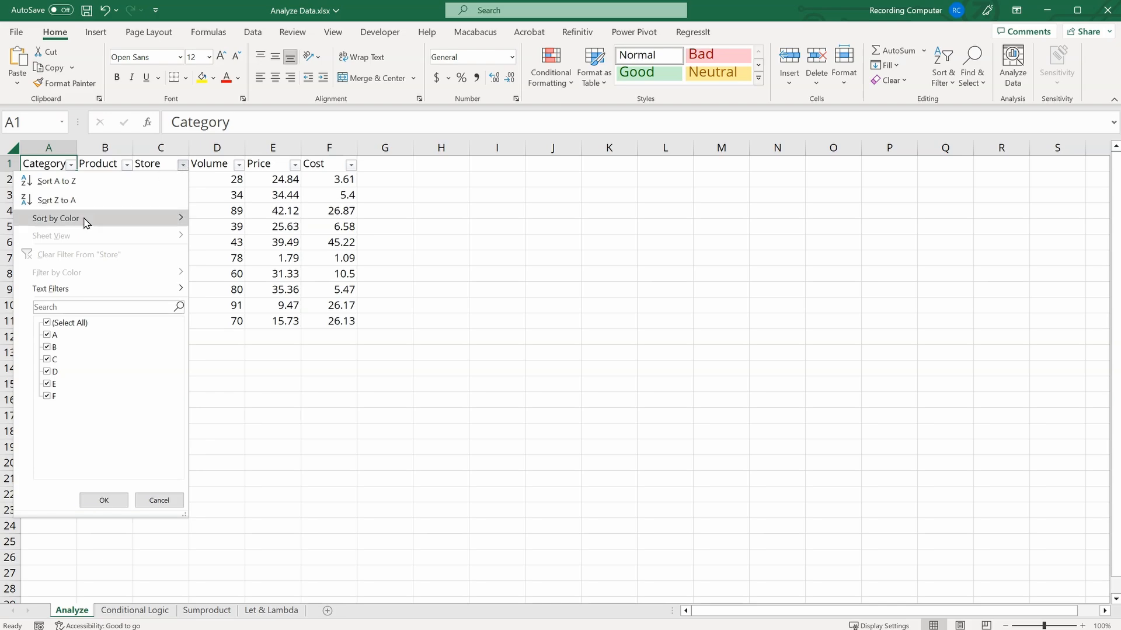
{"action": "left_click", "coordinate": [48, 323]}
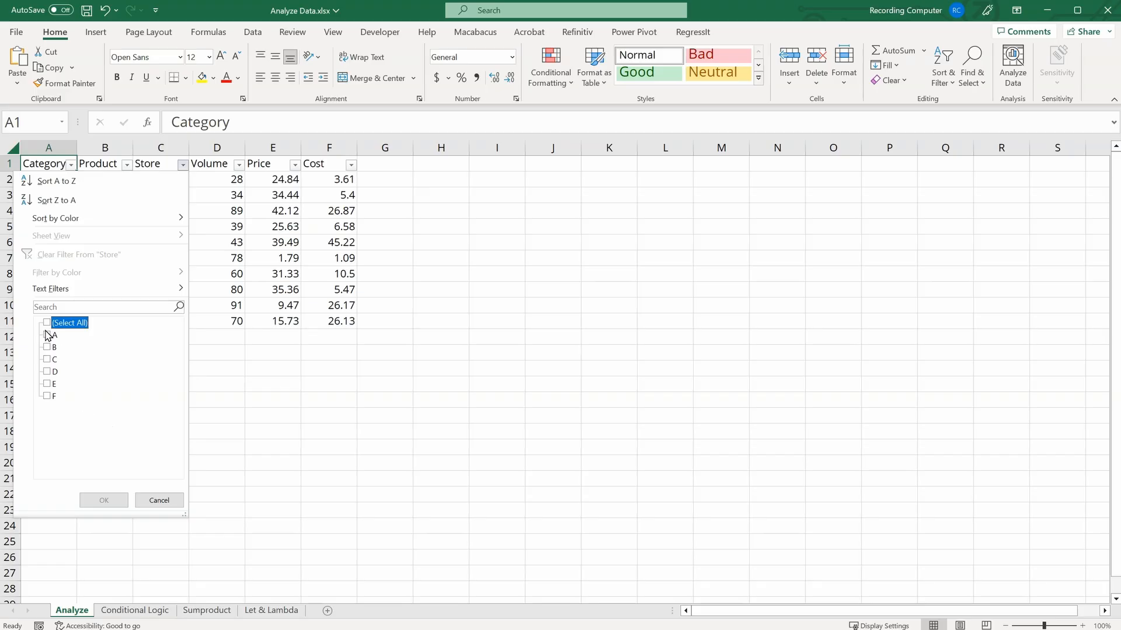
{"action": "left_click", "coordinate": [47, 335]}
{"action": "left_click", "coordinate": [102, 500]}
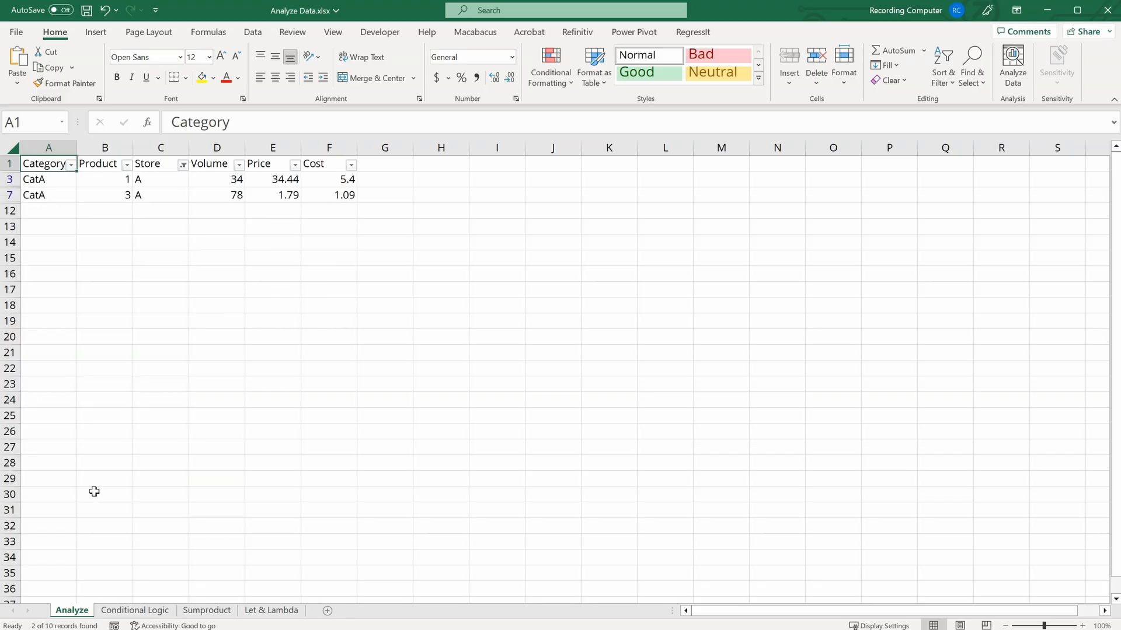
Step: Add stores C and E to the Store column filter
{"action": "left_click", "coordinate": [184, 166]}
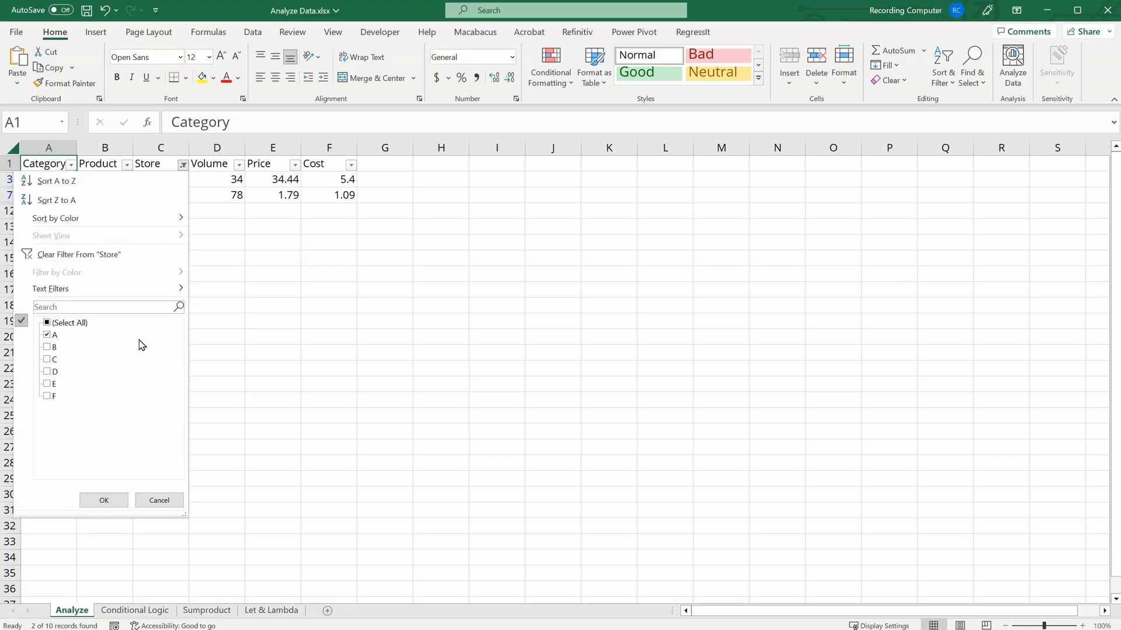
{"action": "left_click", "coordinate": [48, 359]}
{"action": "left_click", "coordinate": [47, 383]}
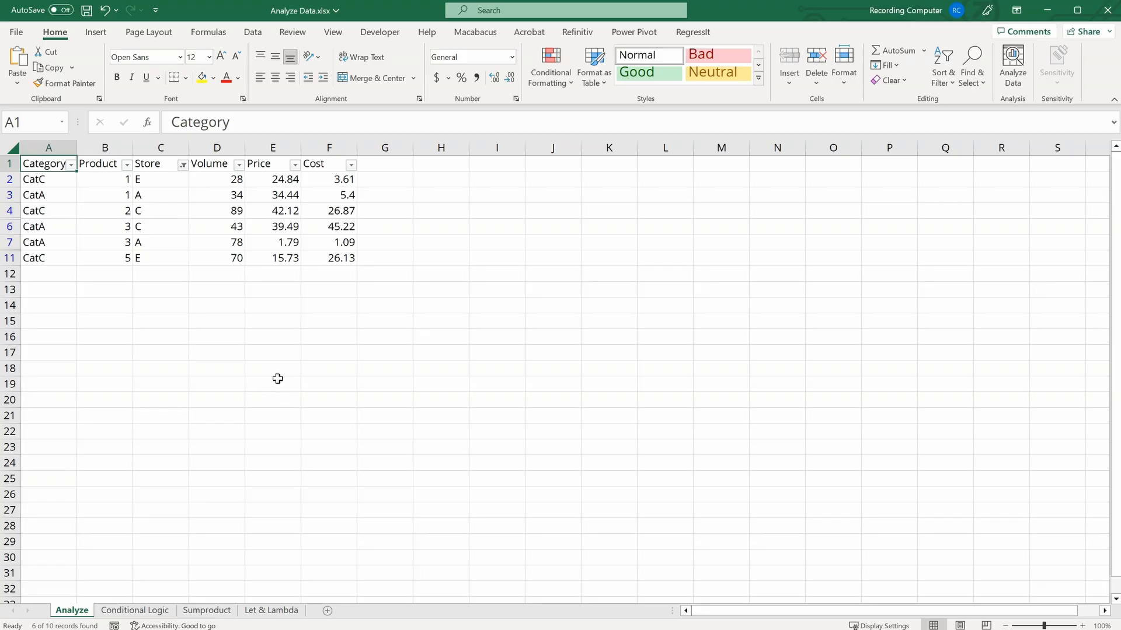
Step: Clear the filter from the Store column
{"action": "left_click", "coordinate": [182, 165]}
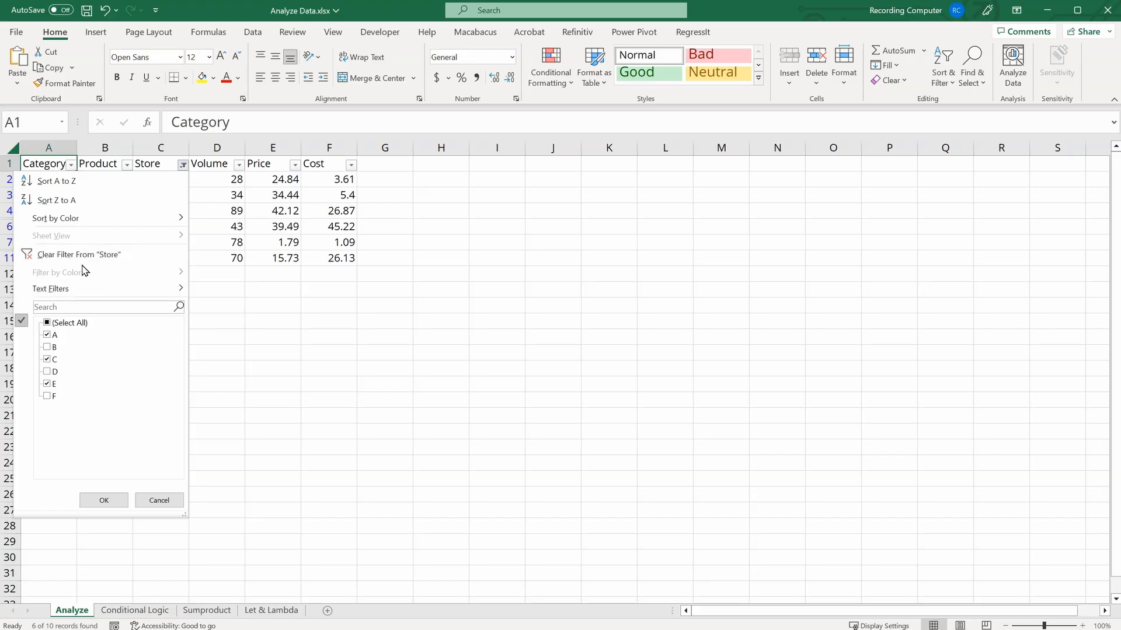
{"action": "left_click", "coordinate": [221, 257]}
{"action": "left_click", "coordinate": [169, 166]}
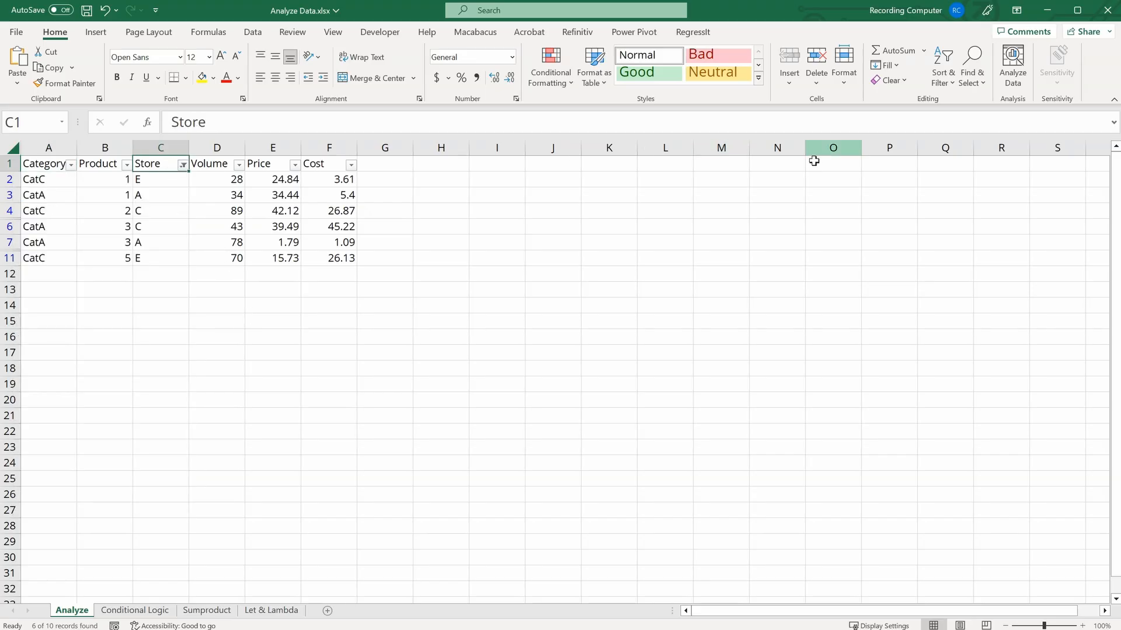
{"action": "left_click", "coordinate": [942, 79]}
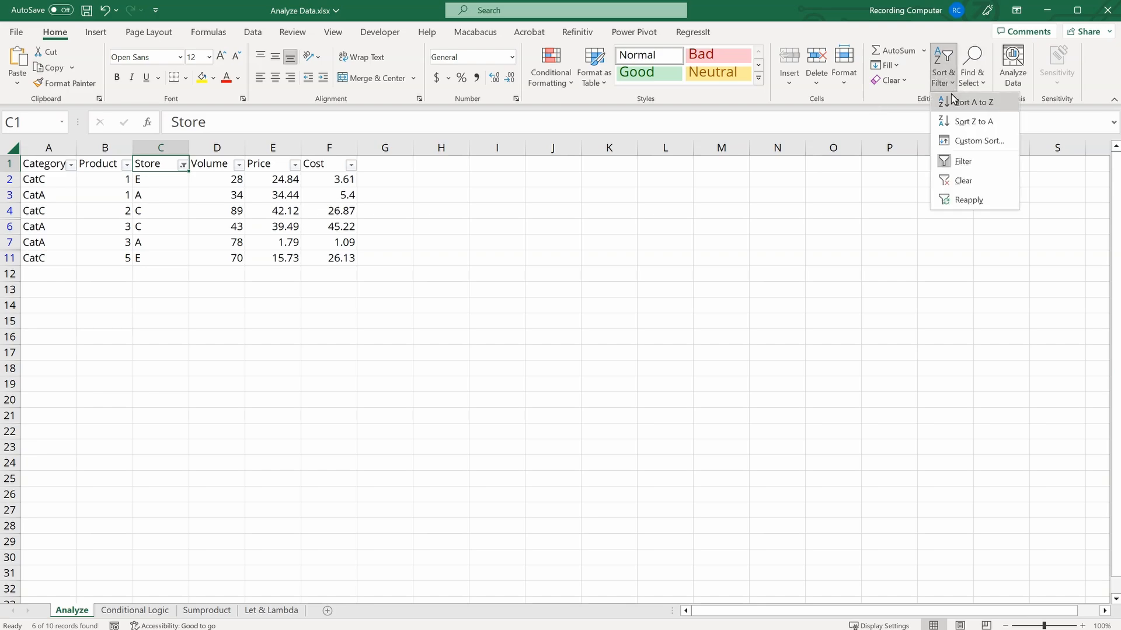
{"action": "left_click", "coordinate": [961, 181]}
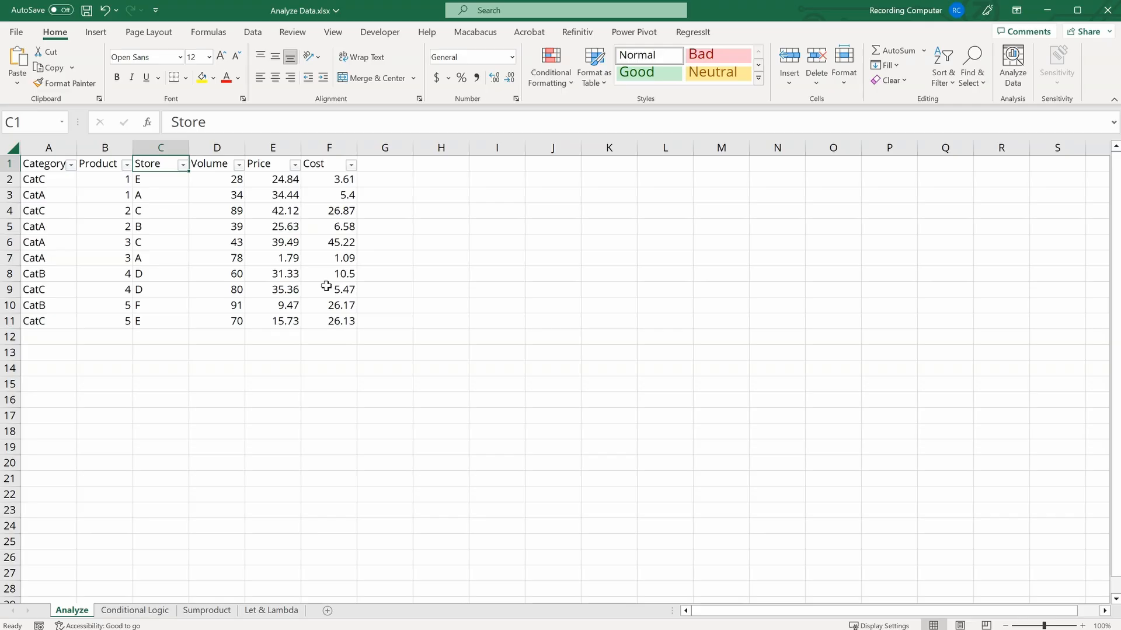
Step: Filter the Volume column to show only values greater than 60
{"action": "left_click", "coordinate": [238, 165]}
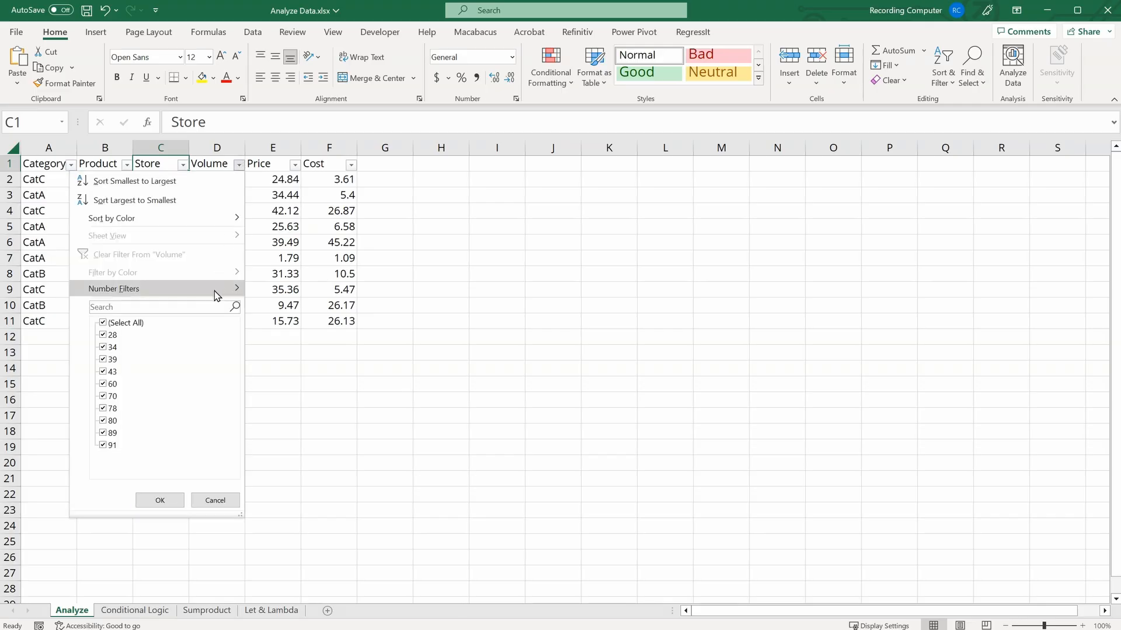
{"action": "mouse_move", "coordinate": [215, 294]}
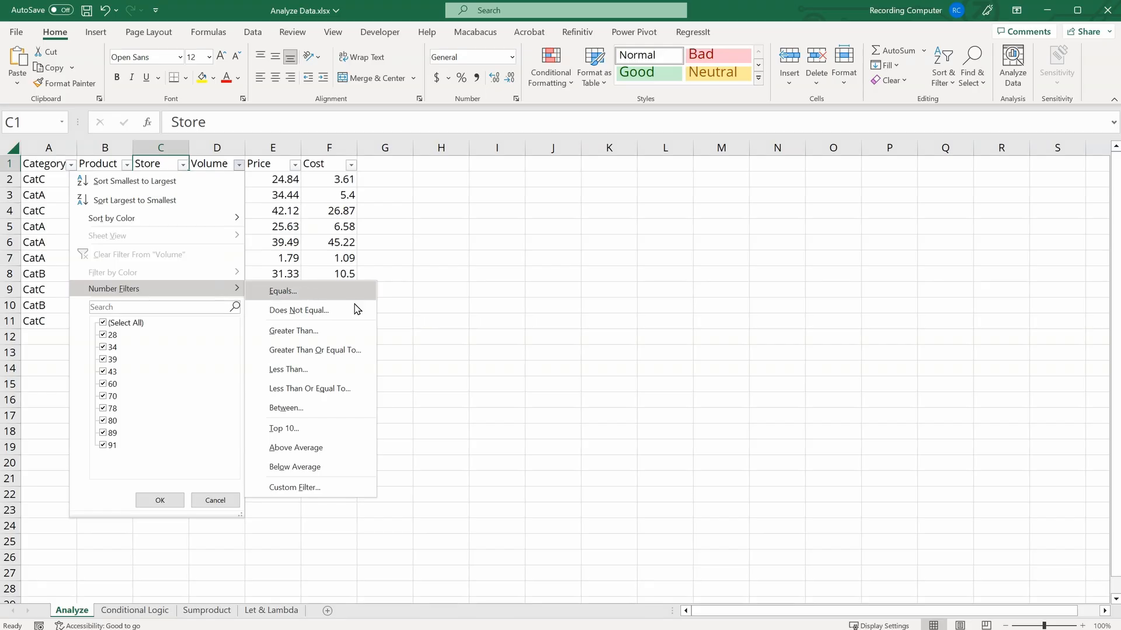
{"action": "left_click", "coordinate": [354, 331]}
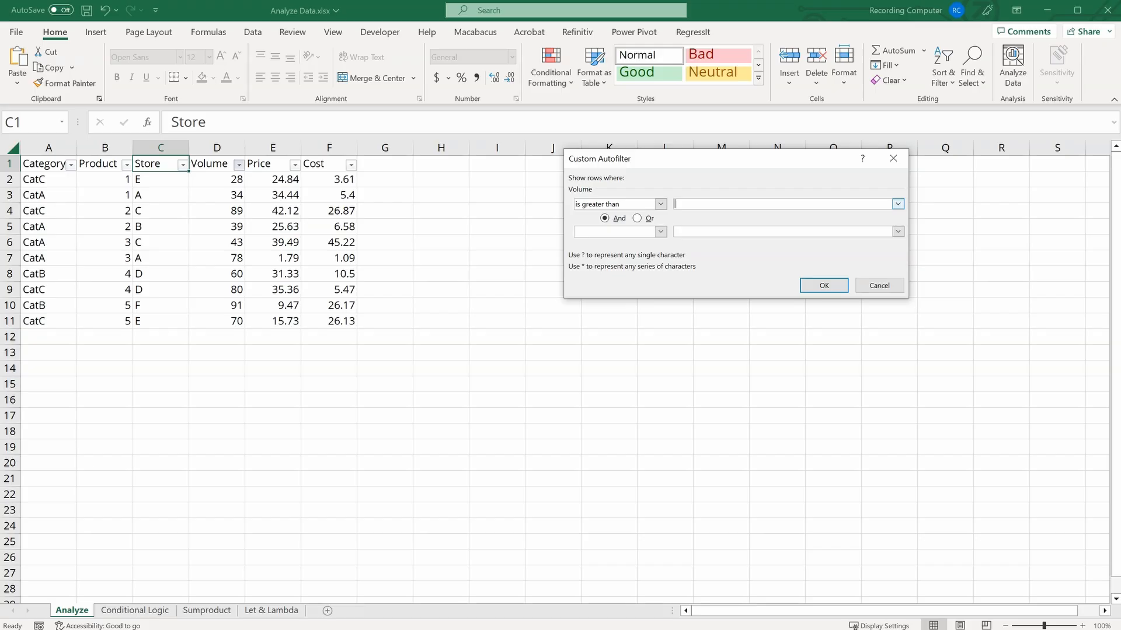
{"action": "type", "text": "60"}
{"action": "left_click", "coordinate": [828, 286]}
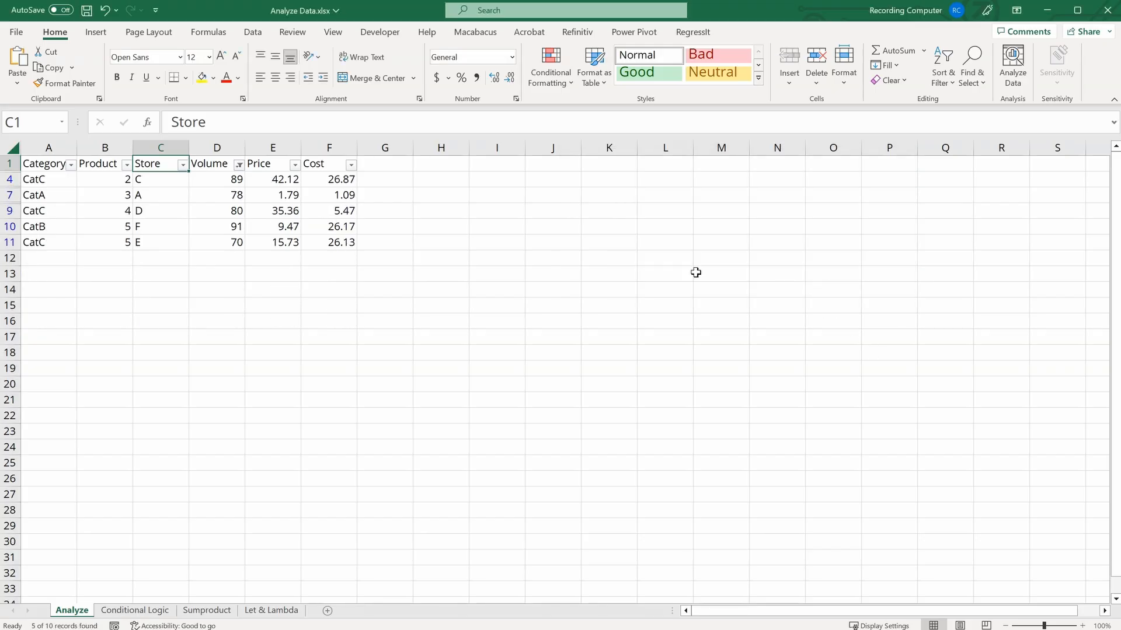
Step: Clear all filters from the table
{"action": "left_click", "coordinate": [943, 73]}
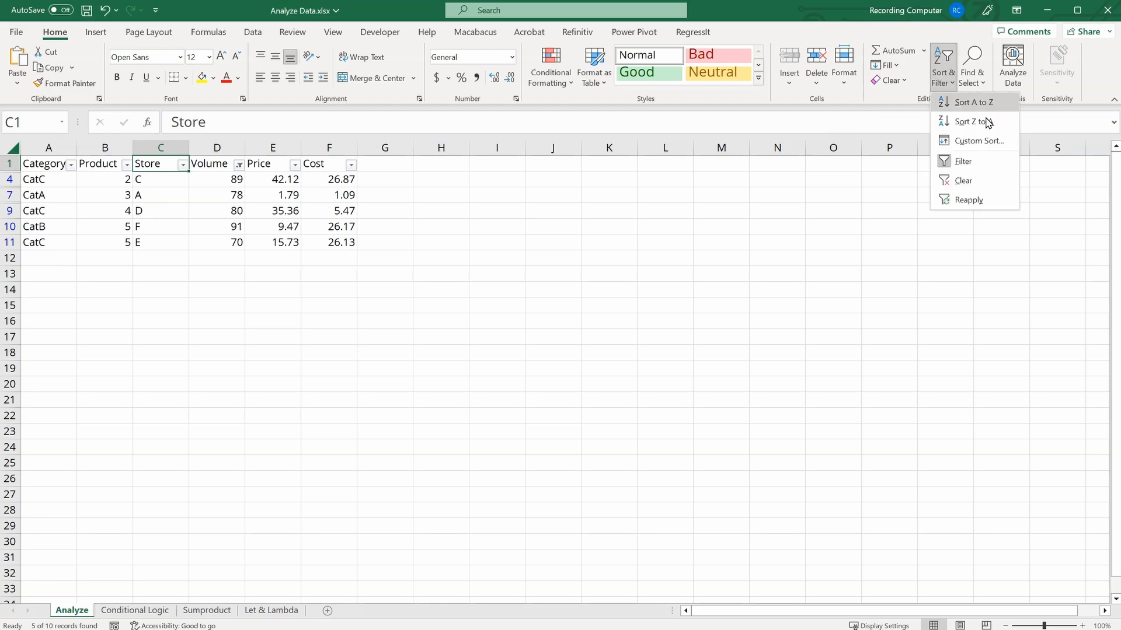
{"action": "left_click", "coordinate": [976, 180]}
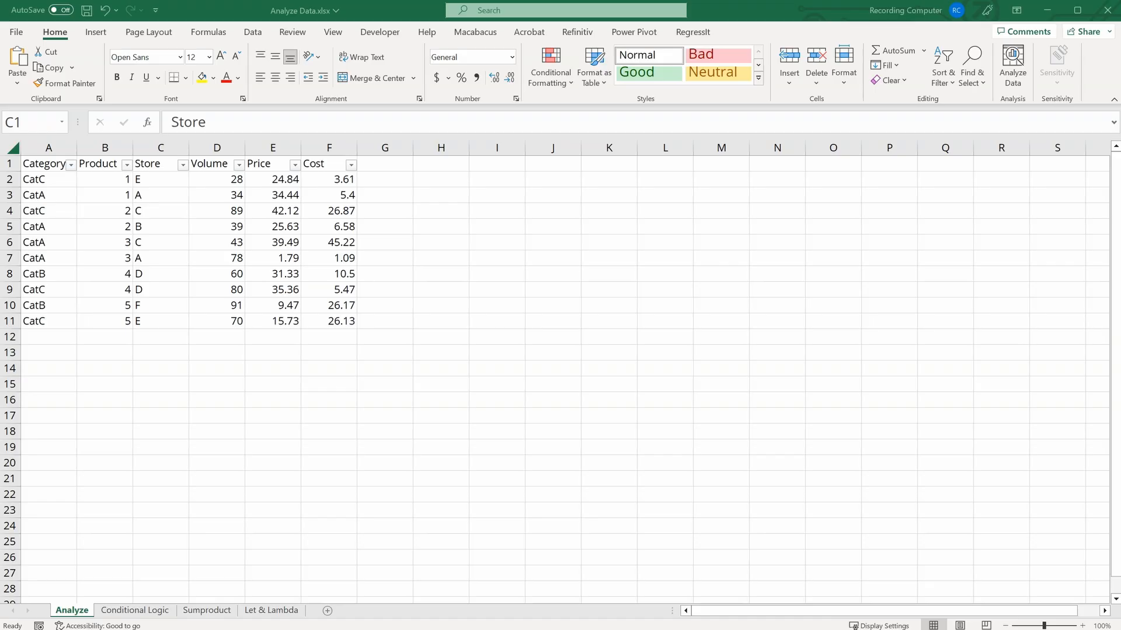
Step: Apply solid blue data bars to the Volume values in D2:D11
{"action": "left_click", "coordinate": [235, 191]}
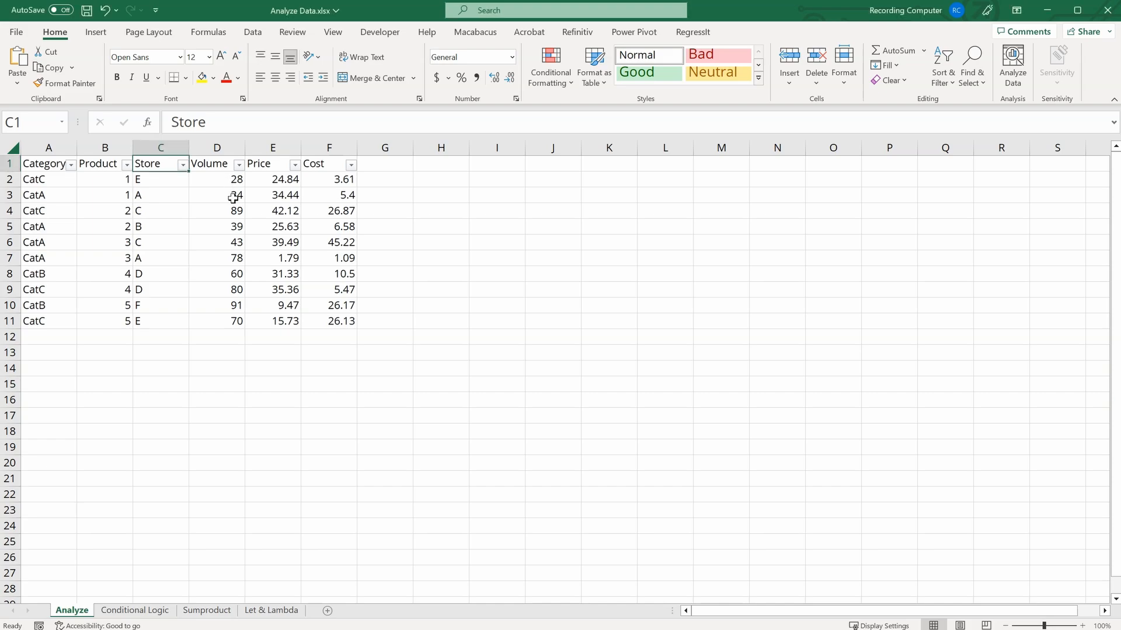
{"action": "left_click_drag", "start_coordinate": [229, 179], "coordinate": [227, 319]}
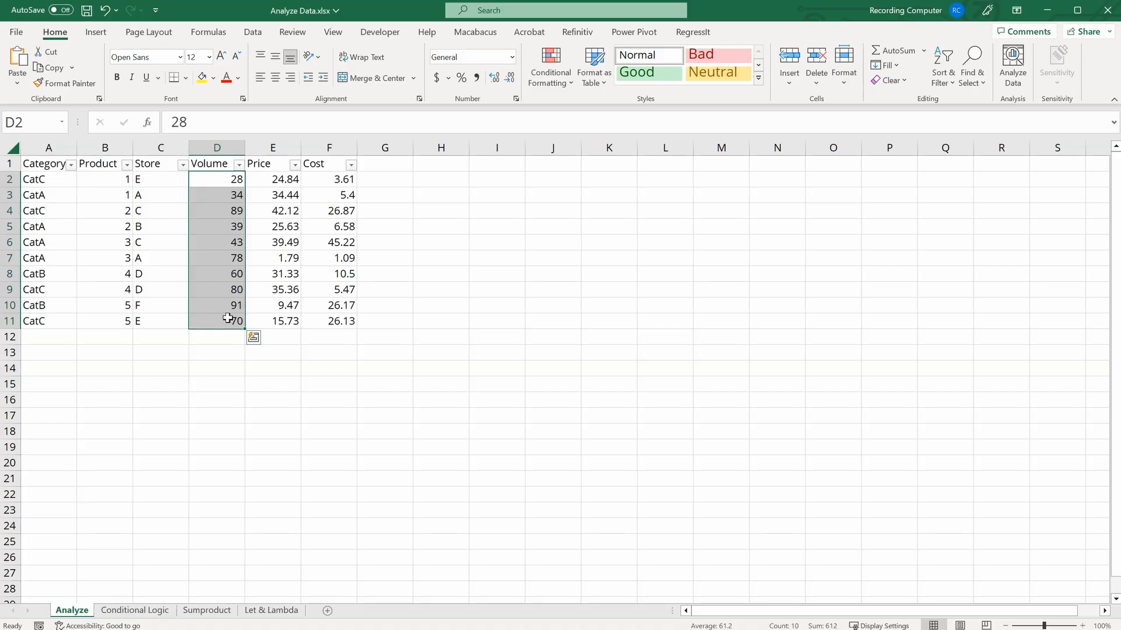
{"action": "left_click", "coordinate": [558, 88]}
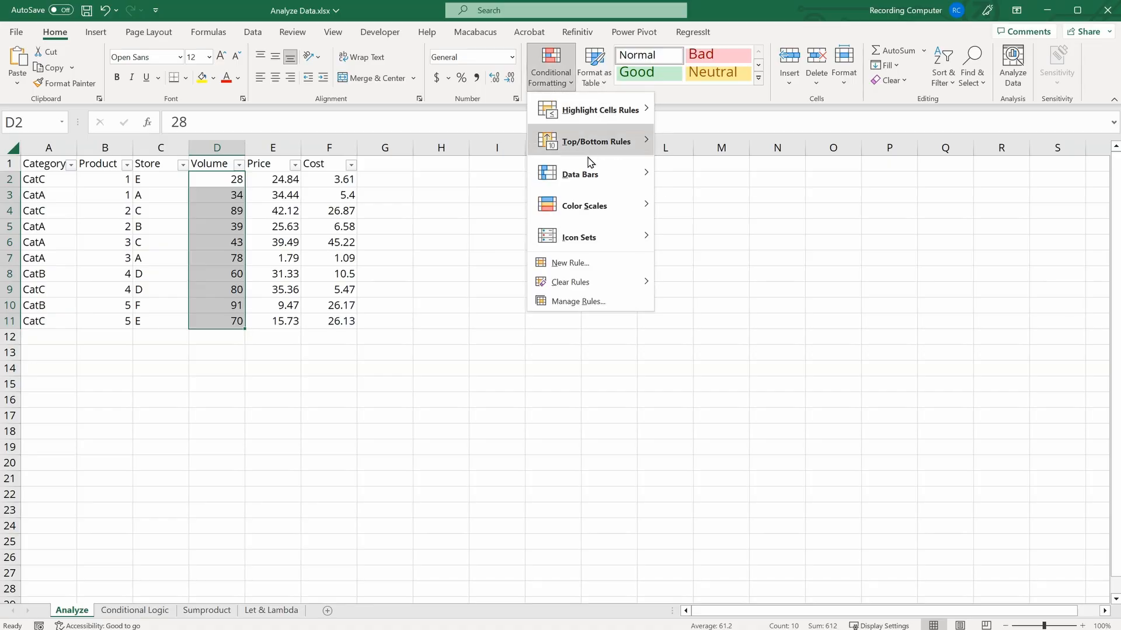
{"action": "mouse_move", "coordinate": [591, 180]}
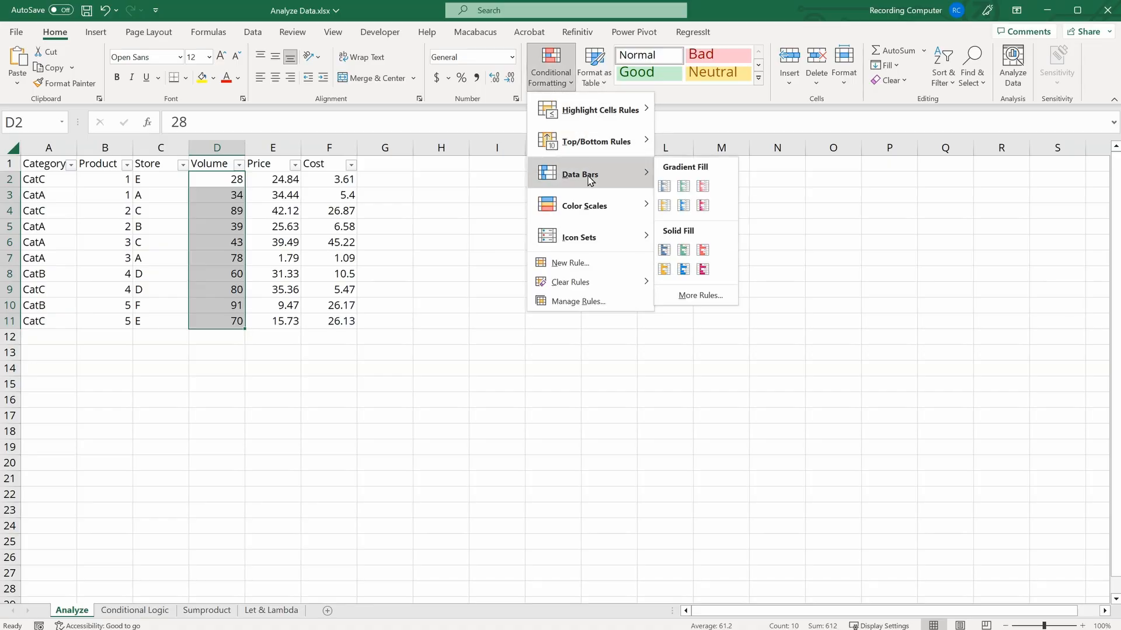
{"action": "left_click", "coordinate": [665, 250]}
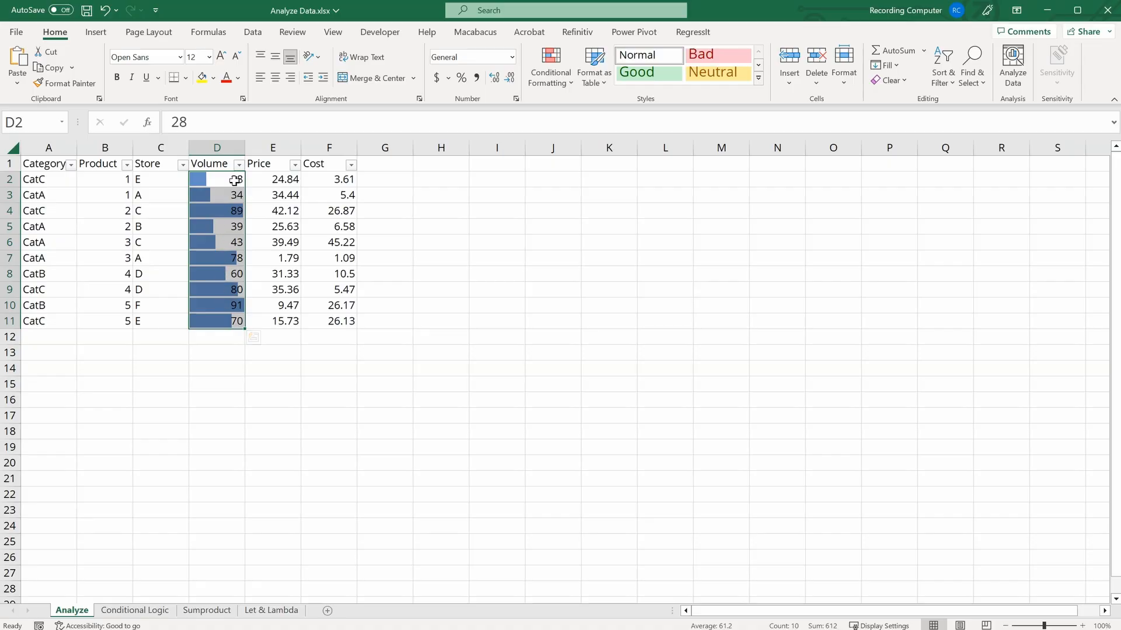
Step: Apply a Green - Yellow - Red color scale to the Price values in E2:E11
{"action": "left_click", "coordinate": [255, 181]}
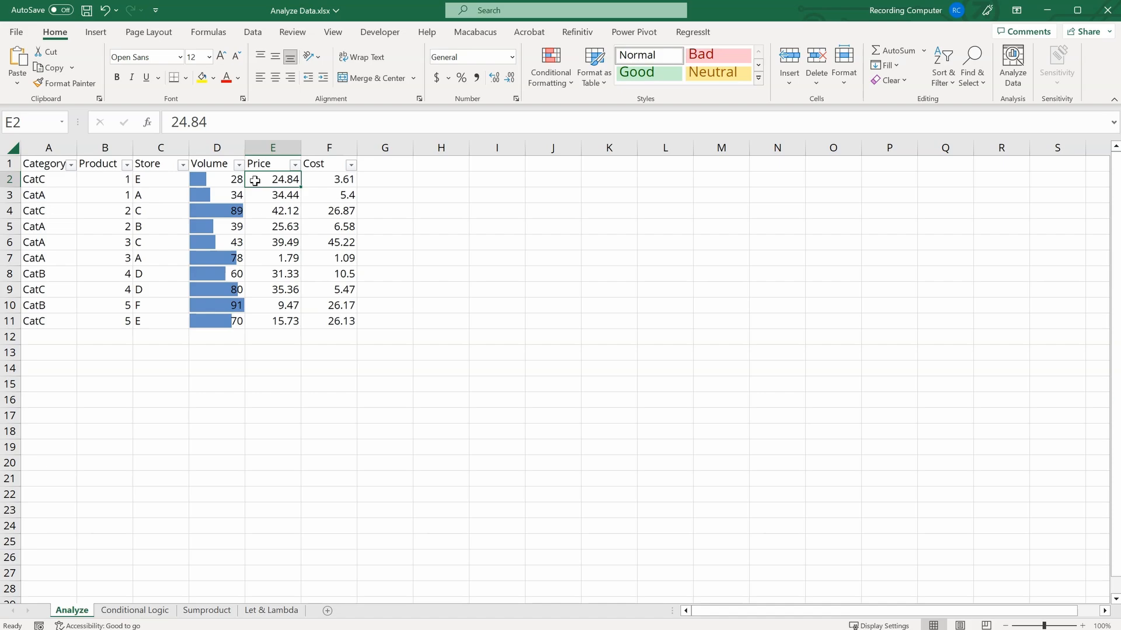
{"action": "left_click_drag", "start_coordinate": [278, 180], "coordinate": [283, 325]}
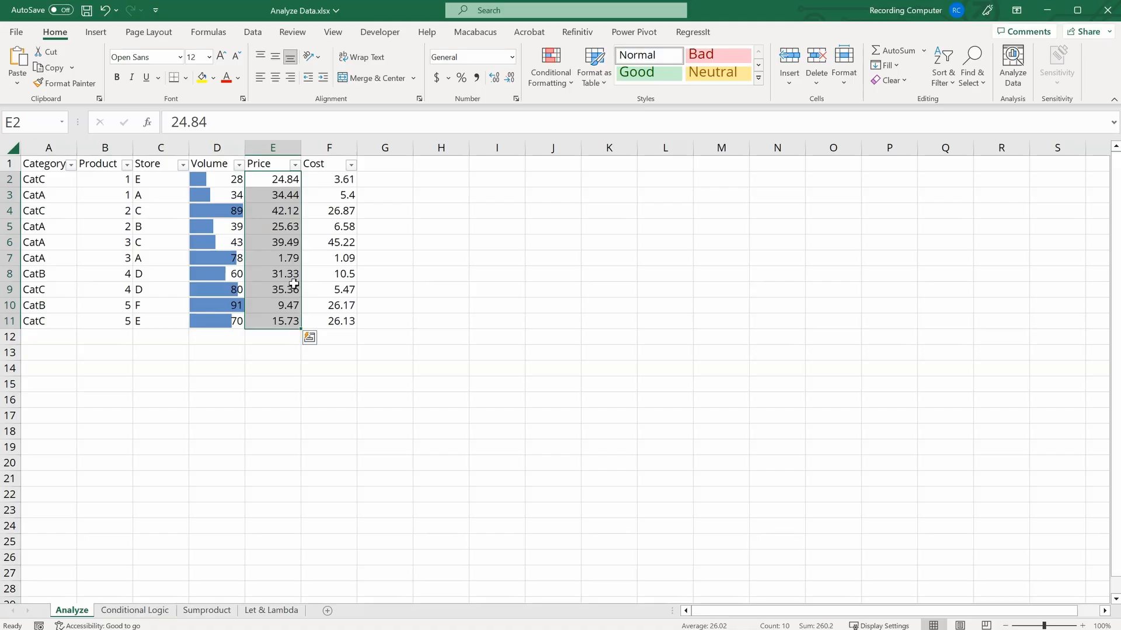
{"action": "left_click", "coordinate": [556, 69]}
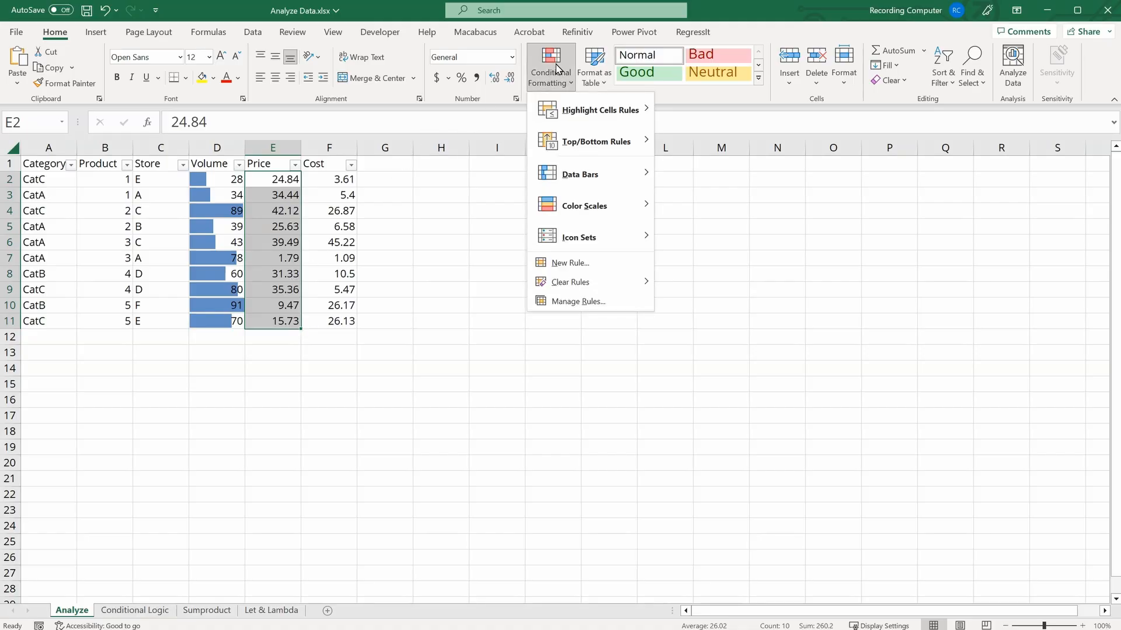
{"action": "mouse_move", "coordinate": [561, 207]}
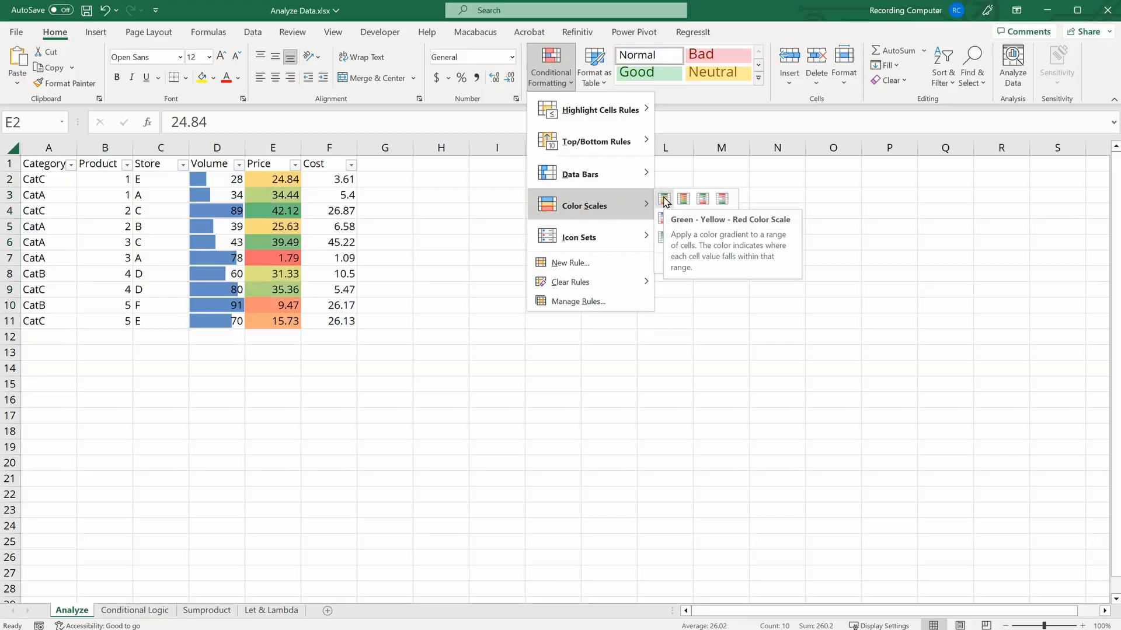
{"action": "left_click", "coordinate": [665, 200]}
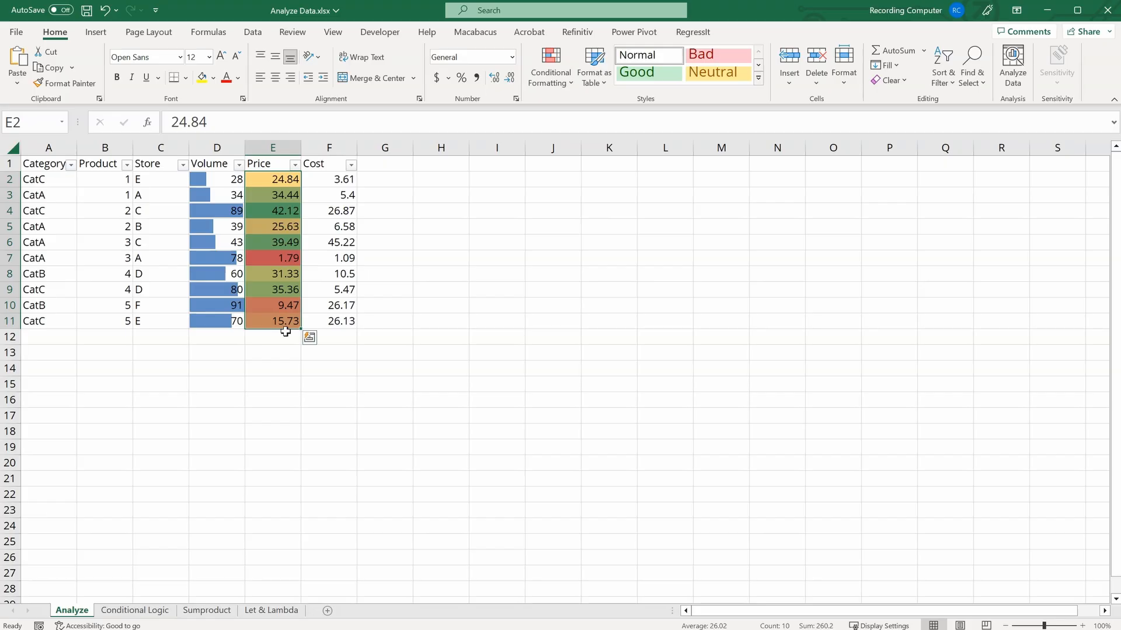
Step: Examine several Price cells and their color scale shading
{"action": "left_click", "coordinate": [257, 176]}
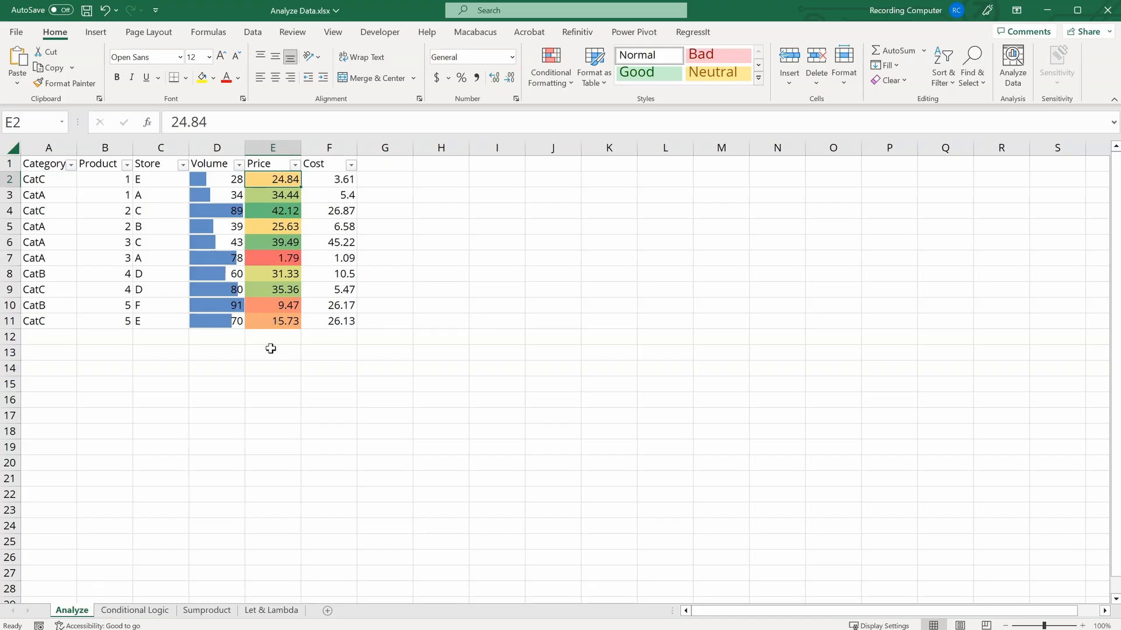
{"action": "left_click", "coordinate": [259, 259]}
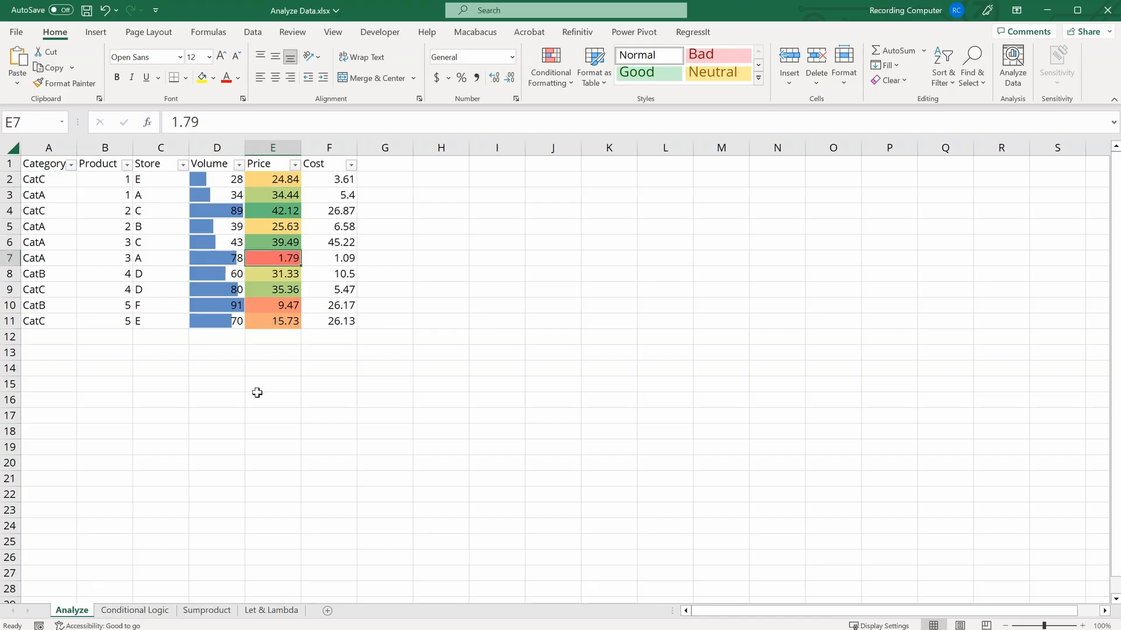
{"action": "left_click", "coordinate": [268, 212]}
{"action": "left_click", "coordinate": [257, 242]}
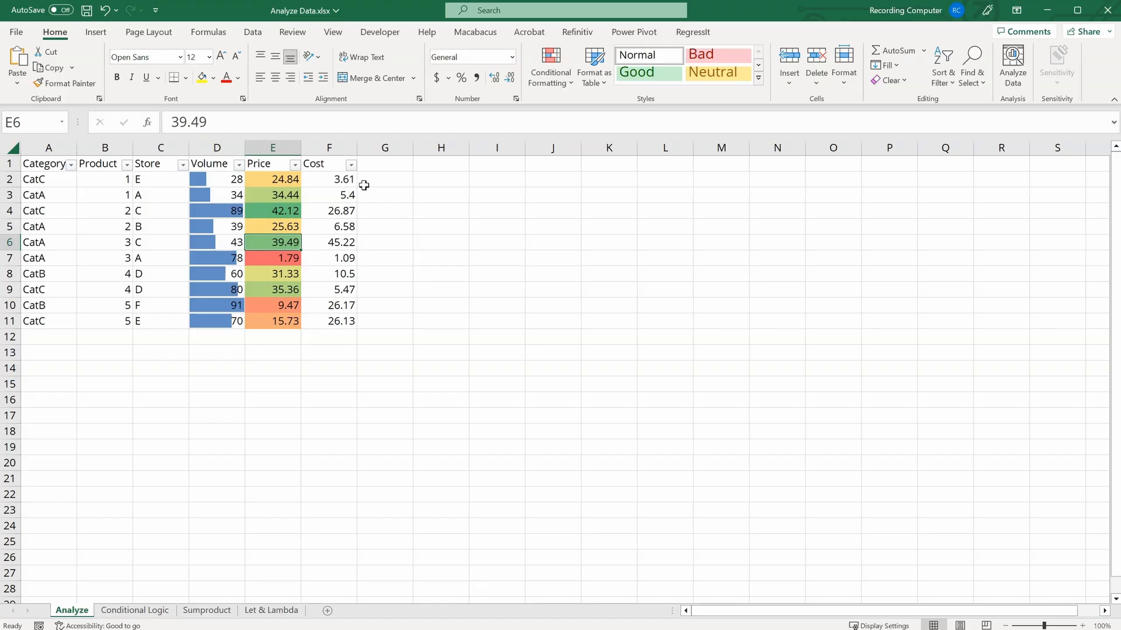
Step: Apply a Red - Yellow - Green color scale to the Cost values in F2:F11
{"action": "left_click_drag", "start_coordinate": [334, 176], "coordinate": [340, 318]}
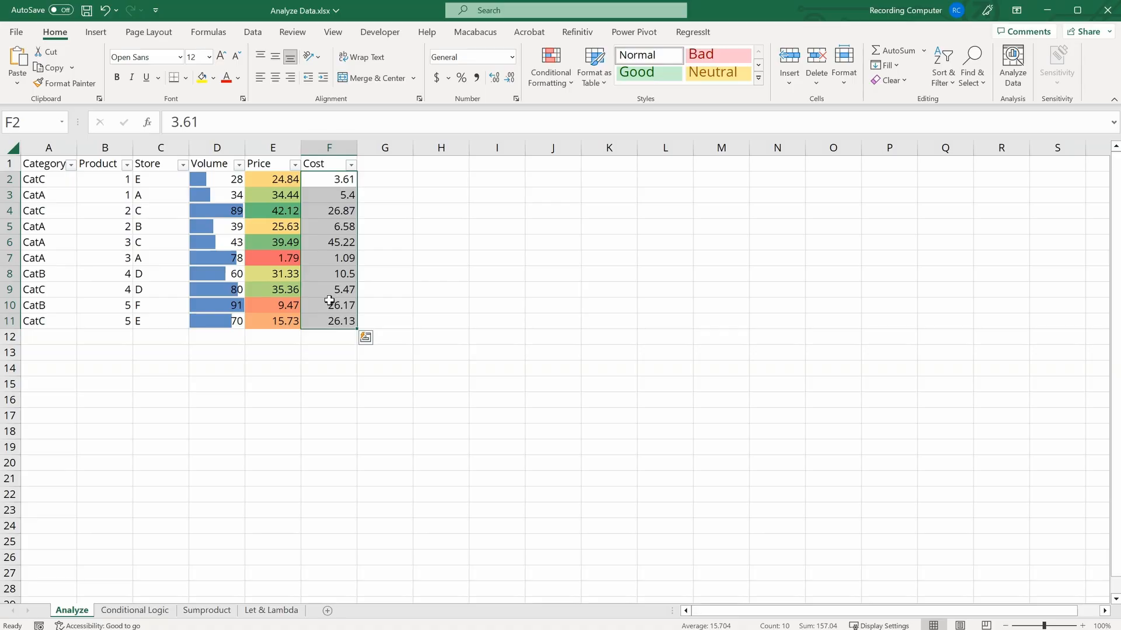
{"action": "left_click", "coordinate": [550, 76]}
{"action": "mouse_move", "coordinate": [570, 211]}
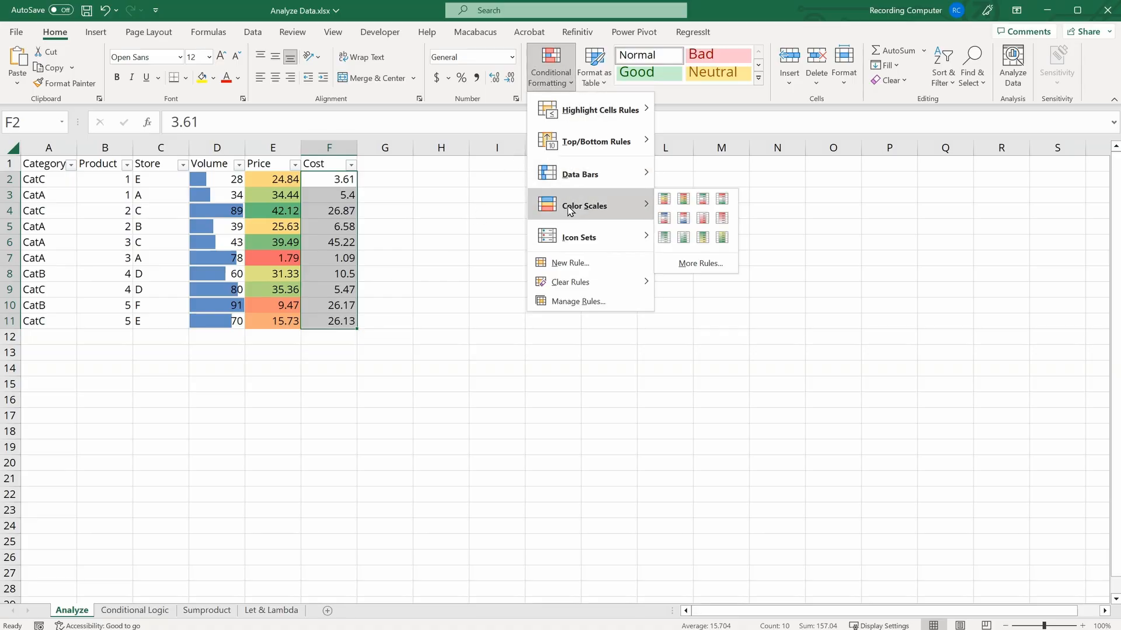
{"action": "left_click", "coordinate": [684, 200]}
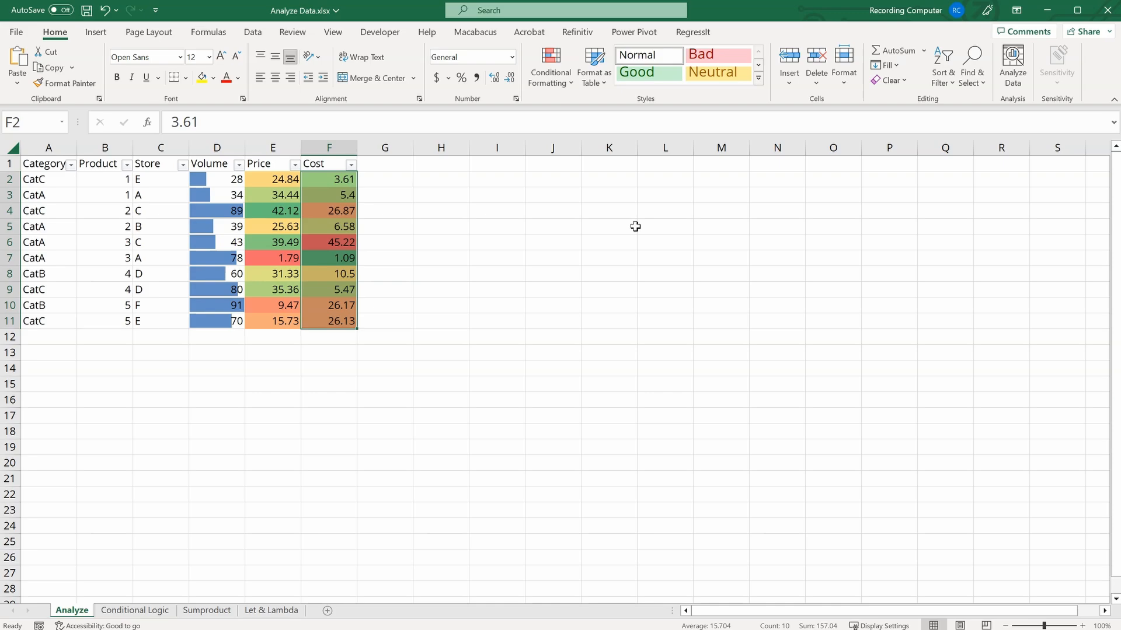
{"action": "left_click", "coordinate": [400, 208]}
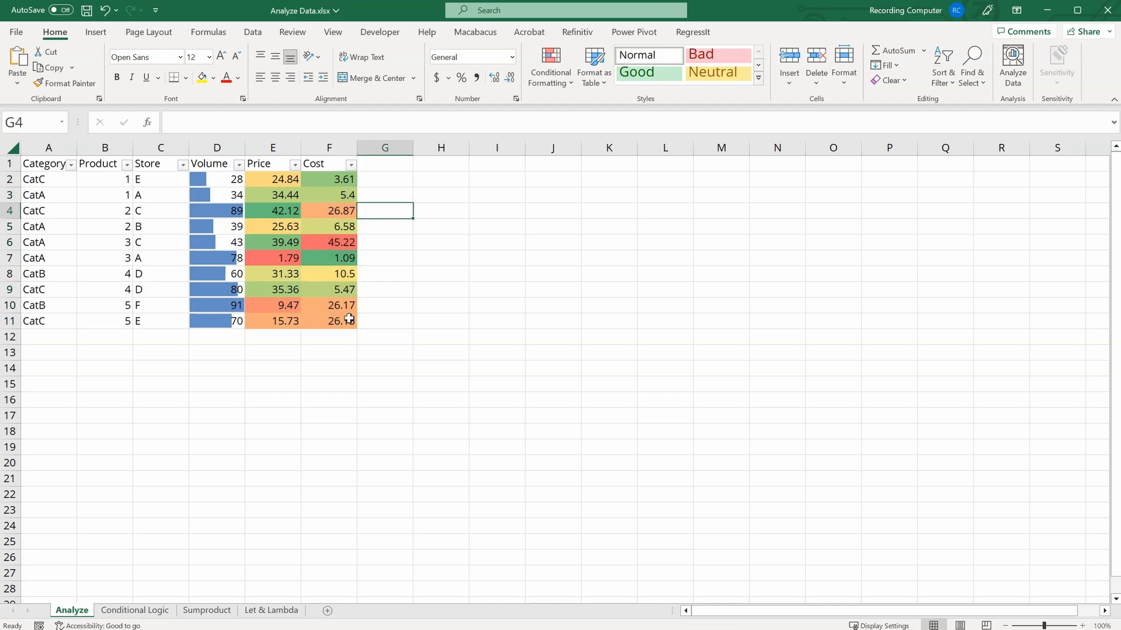
Step: Clear the conditional formatting rules from the selected Cost cells F2:F11
{"action": "left_click_drag", "start_coordinate": [339, 175], "coordinate": [345, 318]}
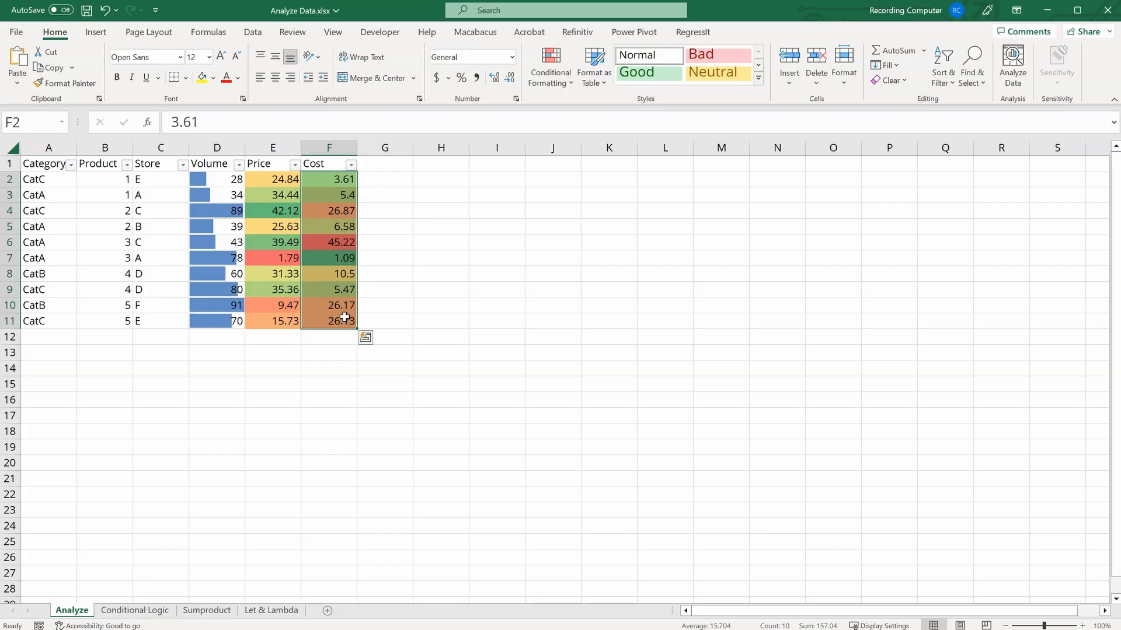
{"action": "left_click", "coordinate": [562, 81]}
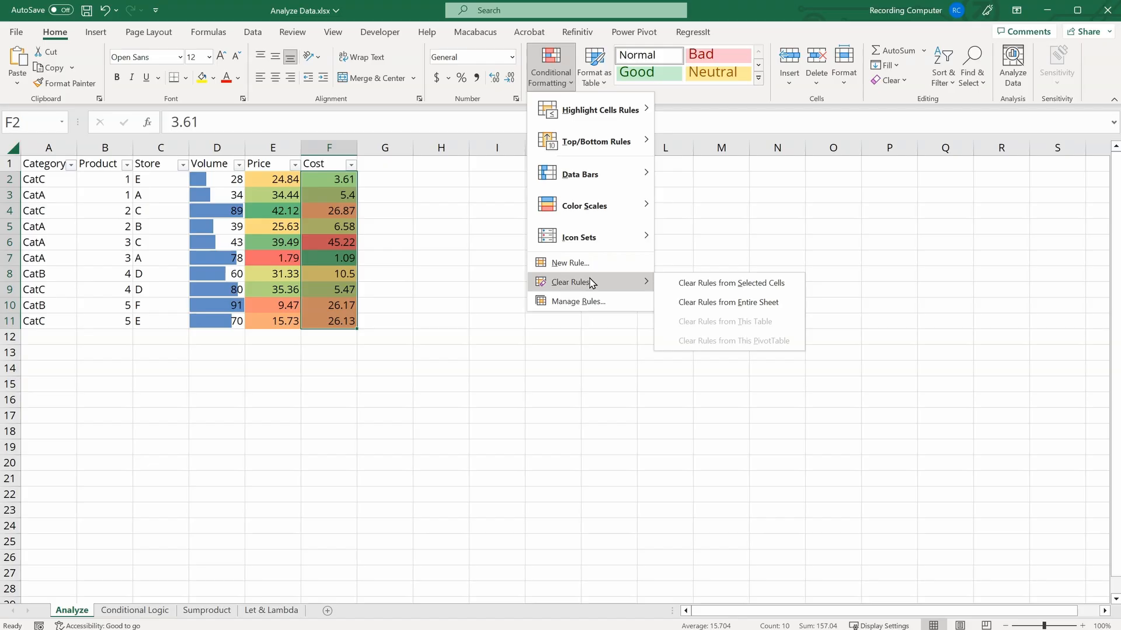
{"action": "left_click", "coordinate": [782, 285]}
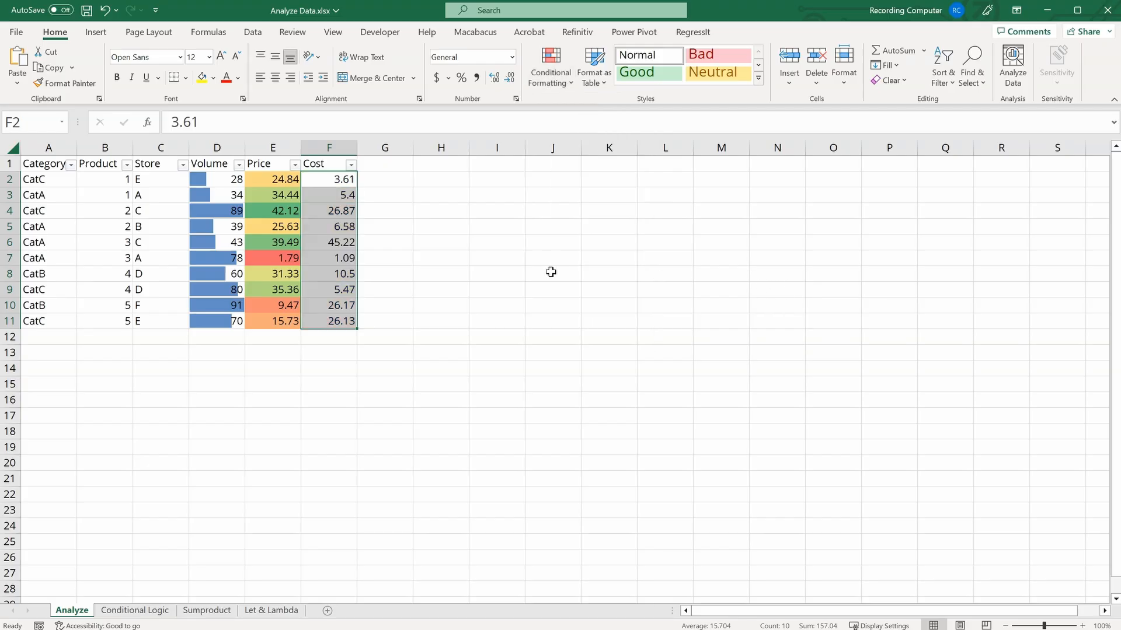
Step: Start a Greater Than highlight rule on the Cost values F2:F11 with a threshold of 20
{"action": "left_click", "coordinate": [393, 179]}
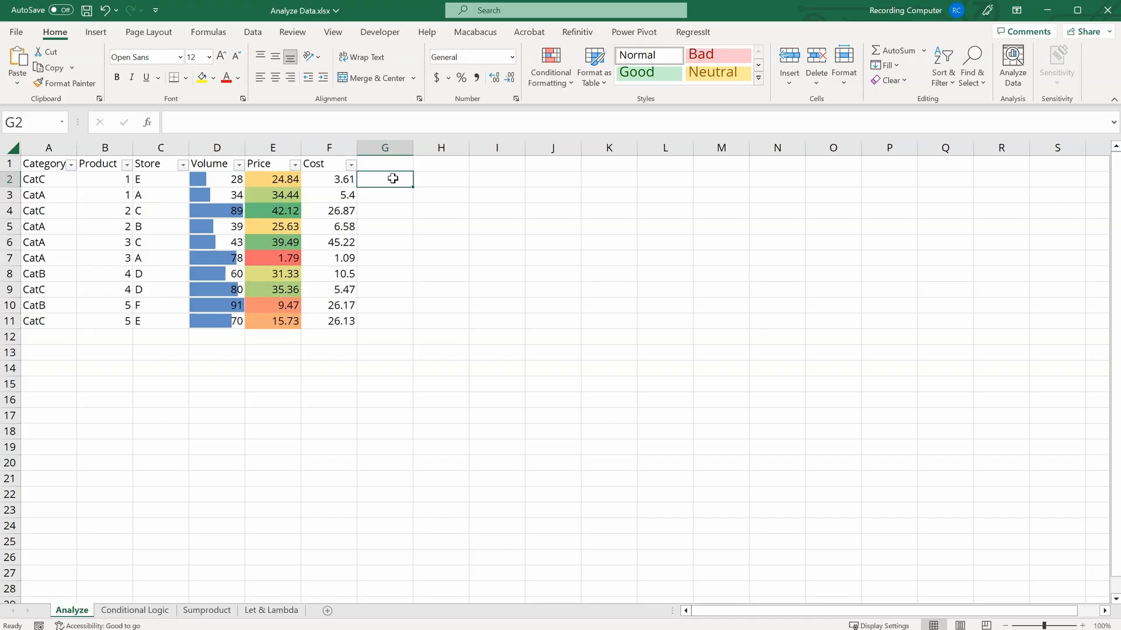
{"action": "left_click", "coordinate": [336, 179]}
{"action": "left_click_drag", "start_coordinate": [336, 179], "coordinate": [333, 321]}
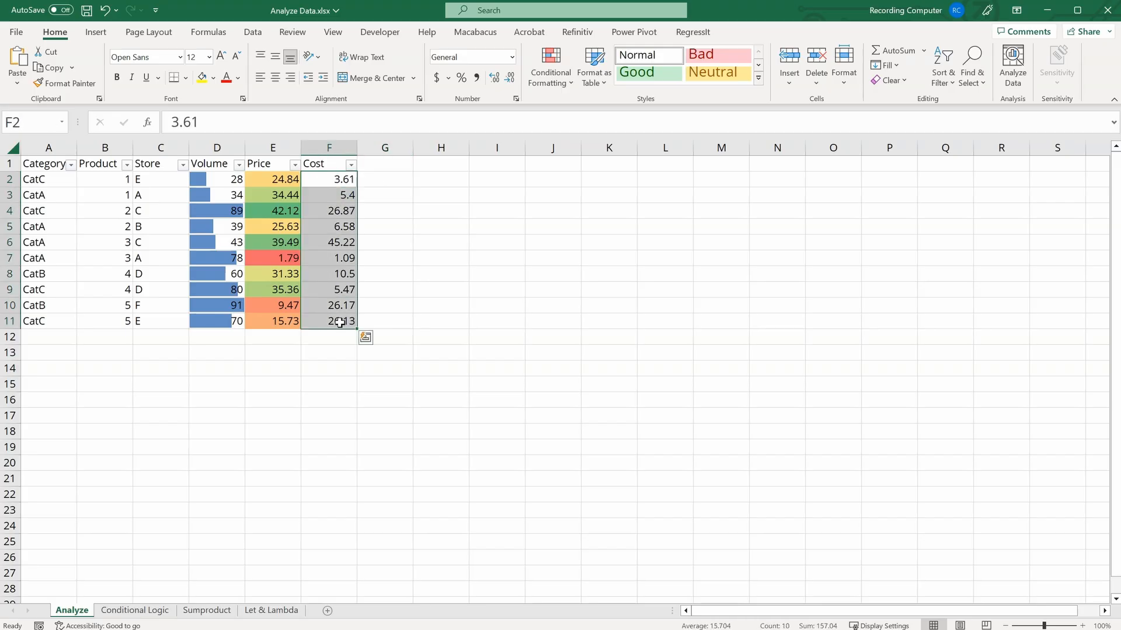
{"action": "left_click", "coordinate": [561, 82]}
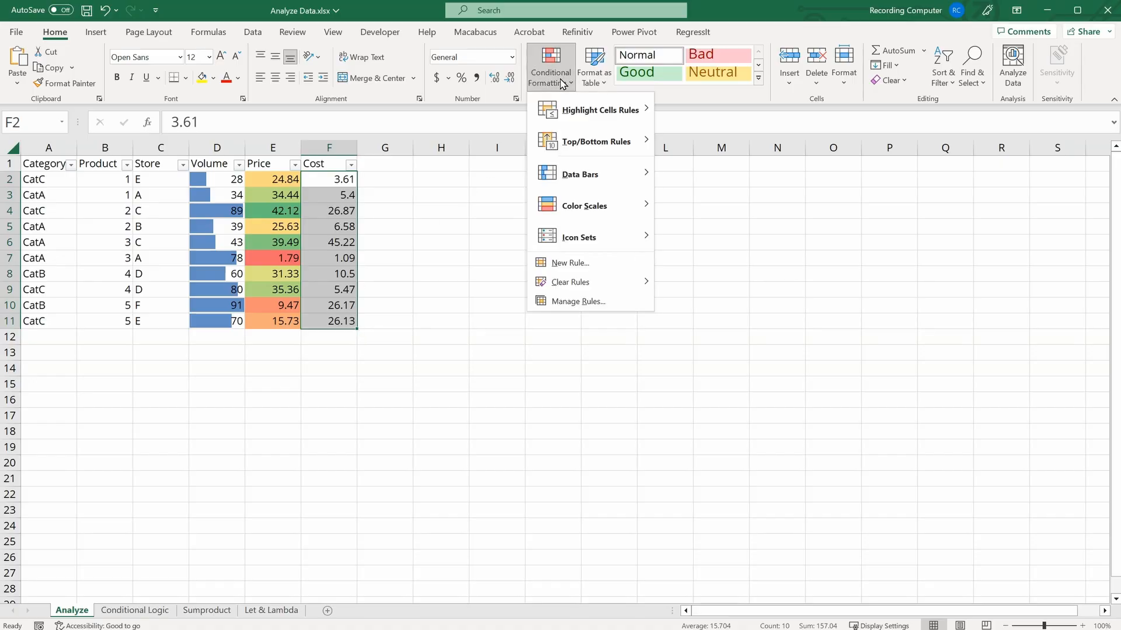
{"action": "mouse_move", "coordinate": [575, 117]}
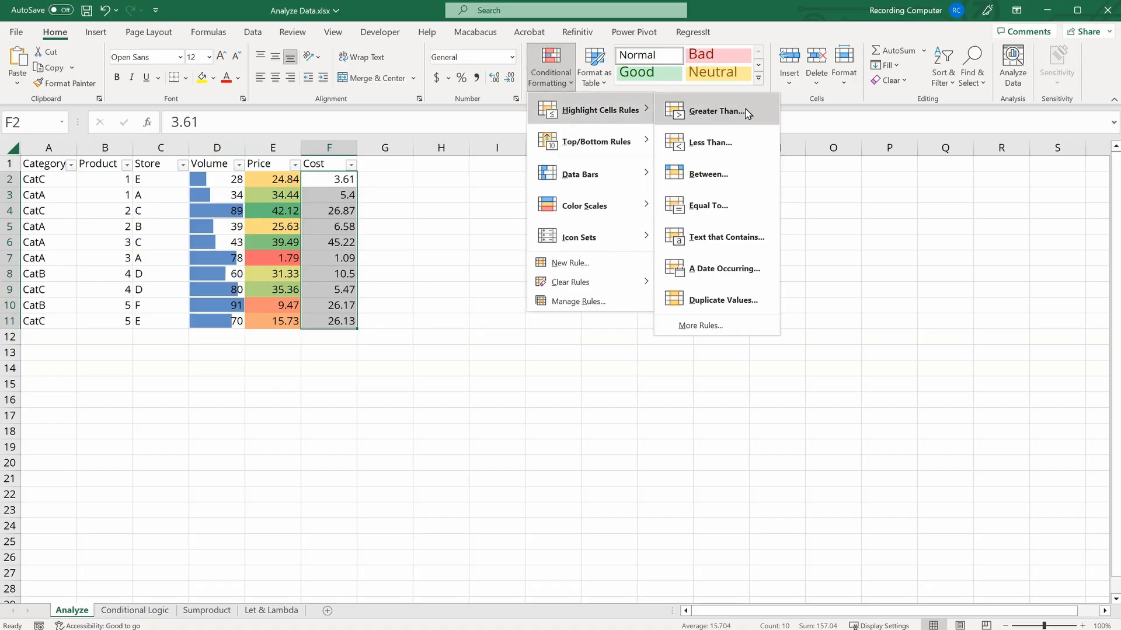
{"action": "left_click", "coordinate": [715, 111]}
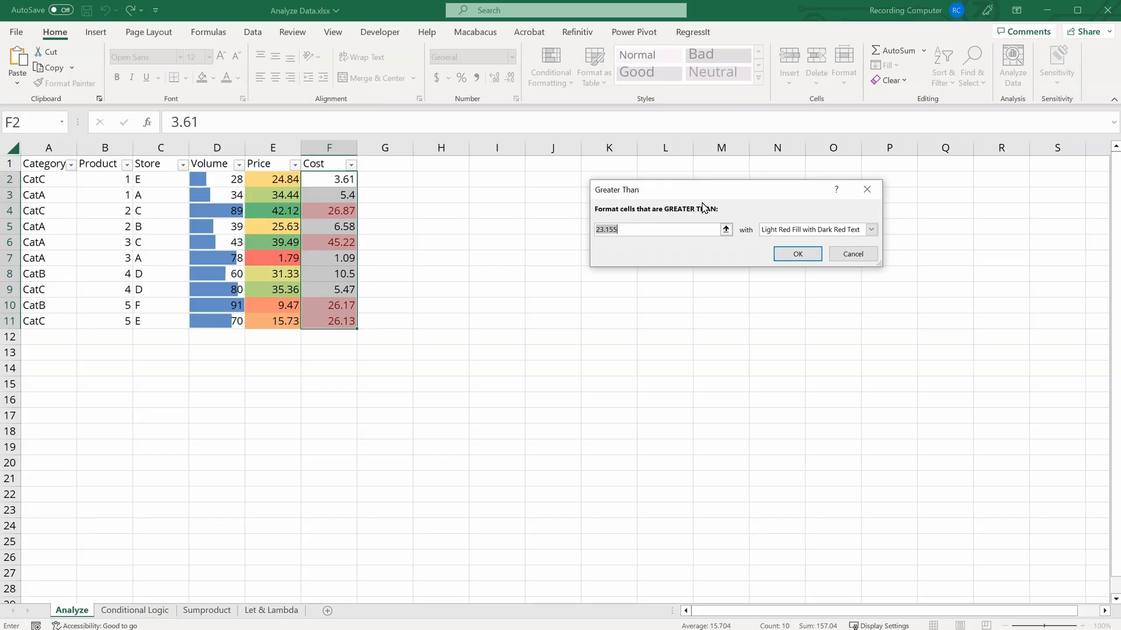
{"action": "left_click", "coordinate": [663, 234]}
{"action": "left_click_drag", "start_coordinate": [632, 231], "coordinate": [561, 227]}
{"action": "type", "text": "20"}
Step: Preview the format options and apply the rule with Light Red Fill with Dark Red Text
{"action": "left_click", "coordinate": [871, 230]}
{"action": "left_click", "coordinate": [851, 251]}
{"action": "left_click", "coordinate": [871, 229]}
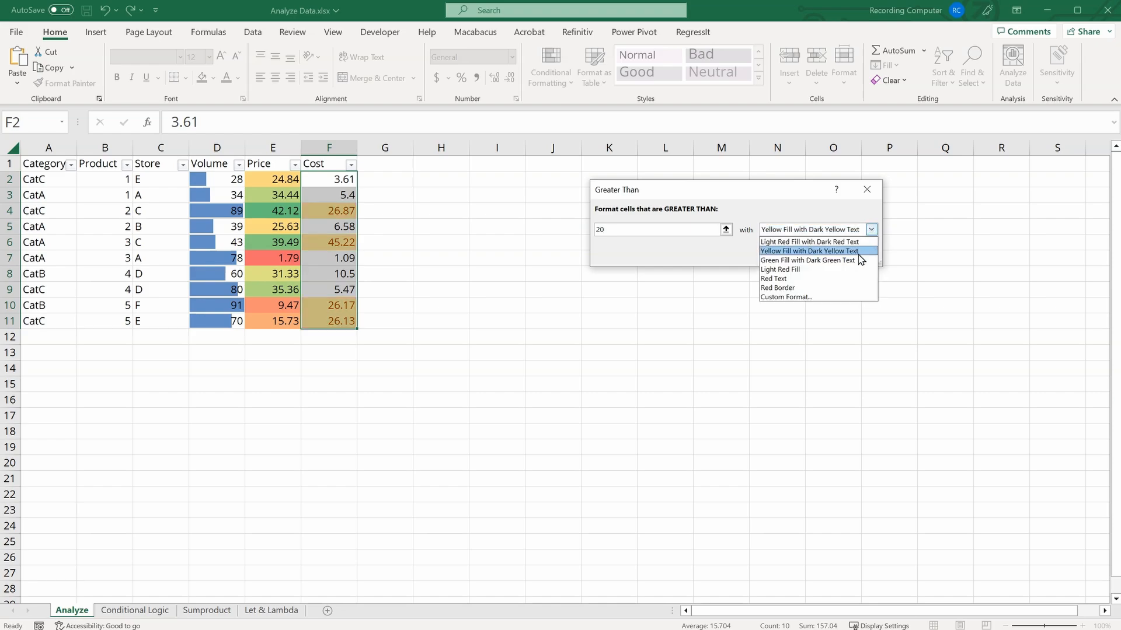
{"action": "left_click", "coordinate": [857, 259]}
{"action": "left_click", "coordinate": [871, 229]}
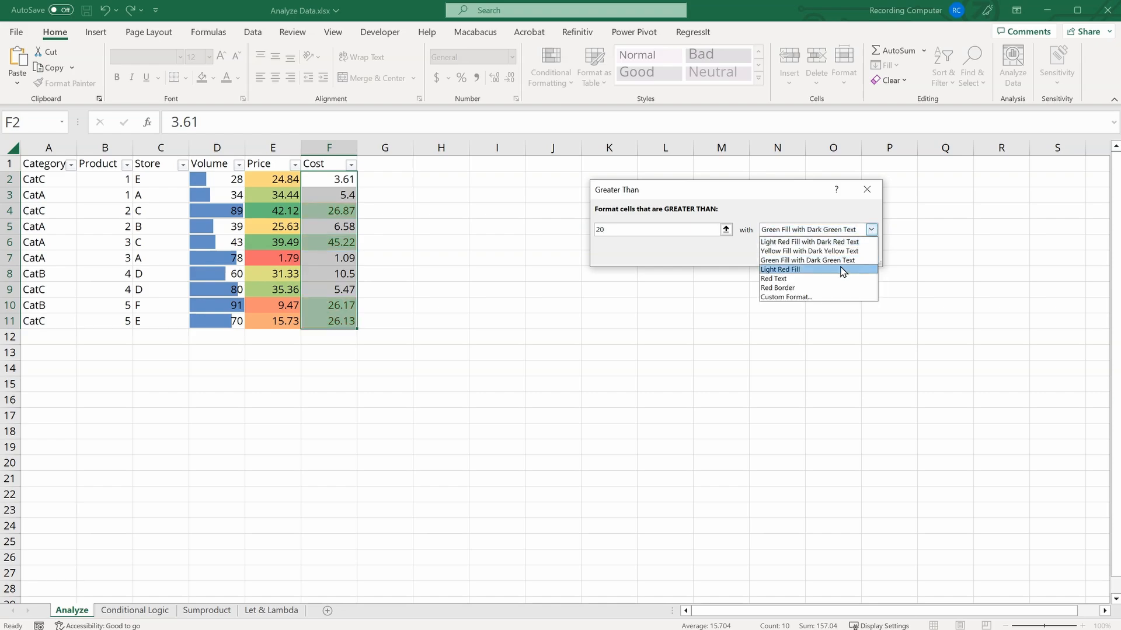
{"action": "left_click", "coordinate": [846, 266]}
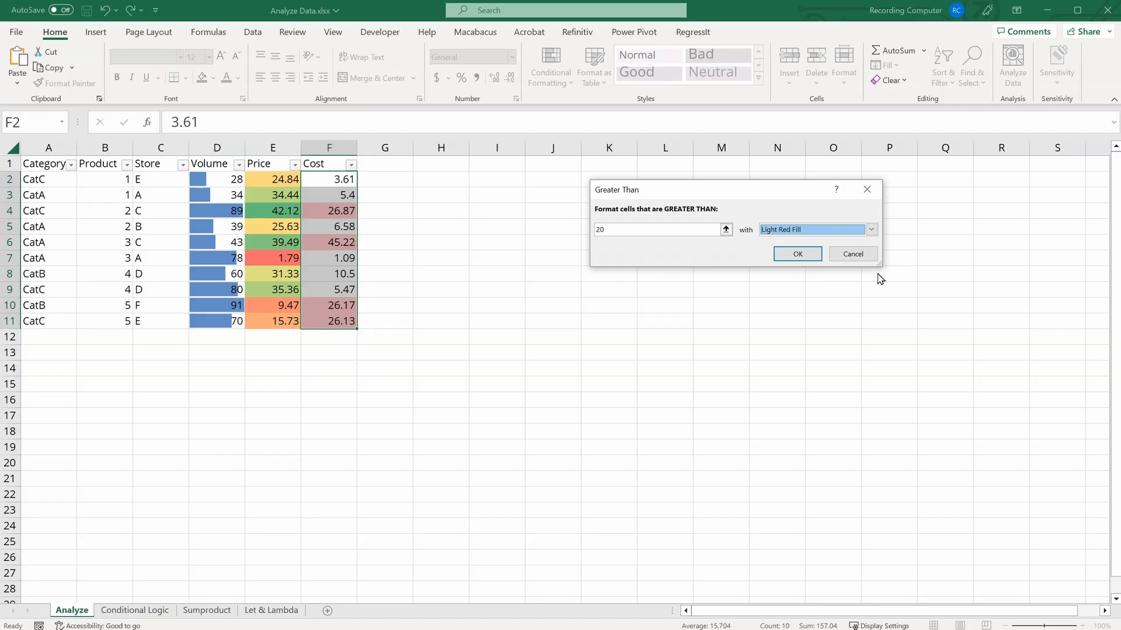
{"action": "left_click", "coordinate": [871, 230]}
{"action": "left_click", "coordinate": [859, 241]}
{"action": "left_click", "coordinate": [798, 256]}
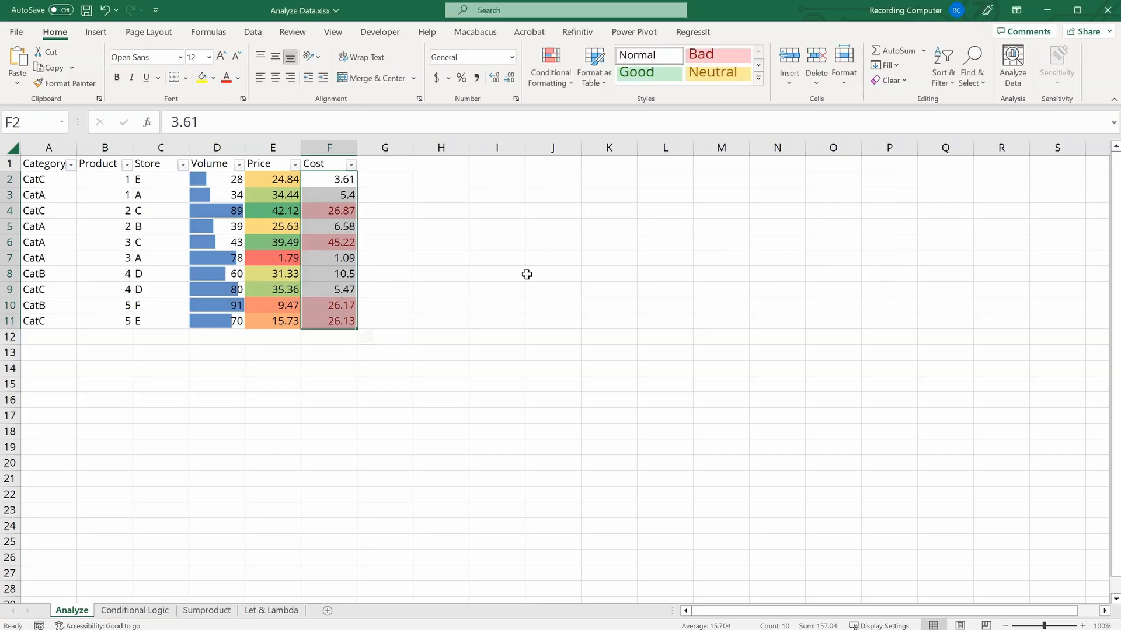
Step: Open the Conditional Formatting Rules Manager and change which scope of rules it shows
{"action": "left_click", "coordinate": [437, 230]}
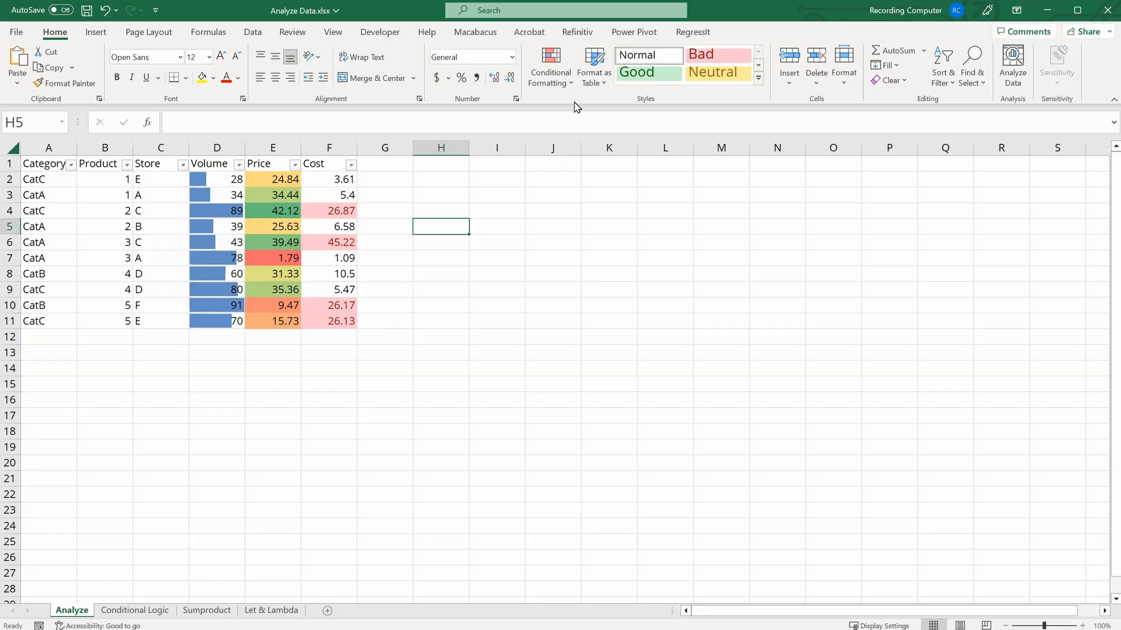
{"action": "left_click", "coordinate": [562, 82]}
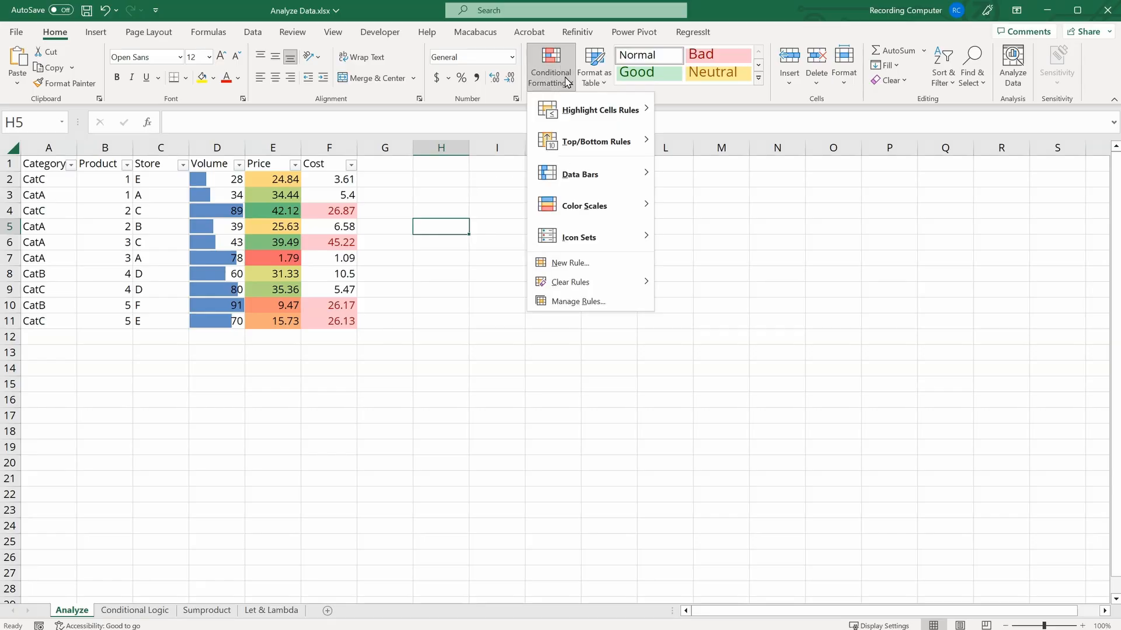
{"action": "left_click", "coordinate": [613, 307]}
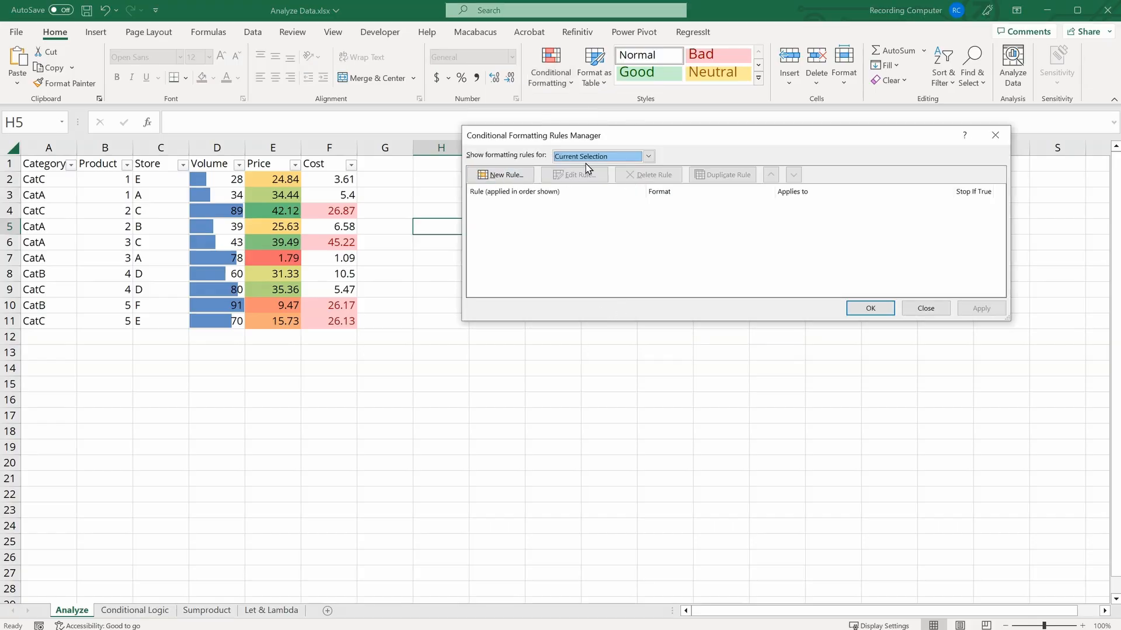
{"action": "left_click", "coordinate": [649, 156]}
{"action": "left_click", "coordinate": [632, 177]}
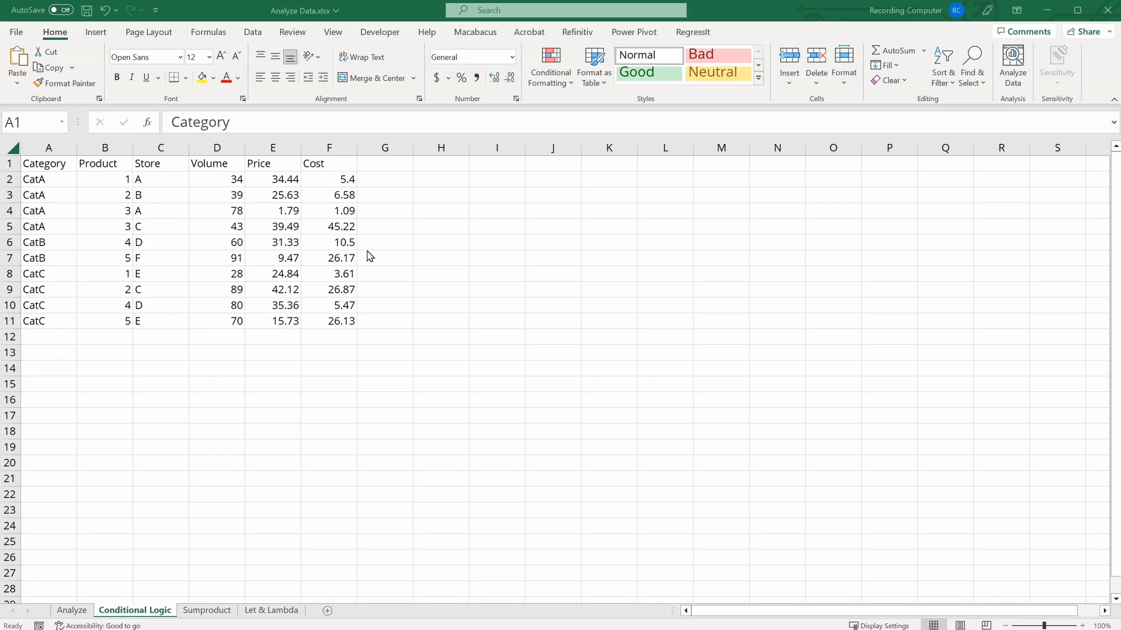
Step: Enter =IF(A2="CatA", "Buy", "Sell") in H2 and fill it down to H11
{"action": "left_click", "coordinate": [427, 174]}
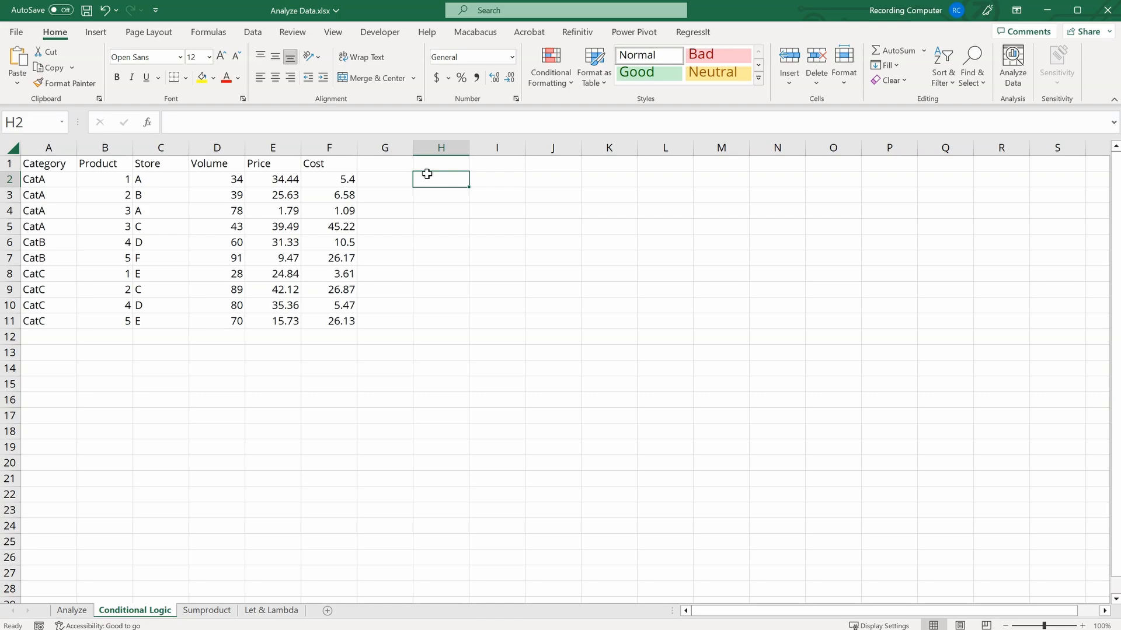
{"action": "left_click_drag", "start_coordinate": [42, 179], "coordinate": [45, 321]}
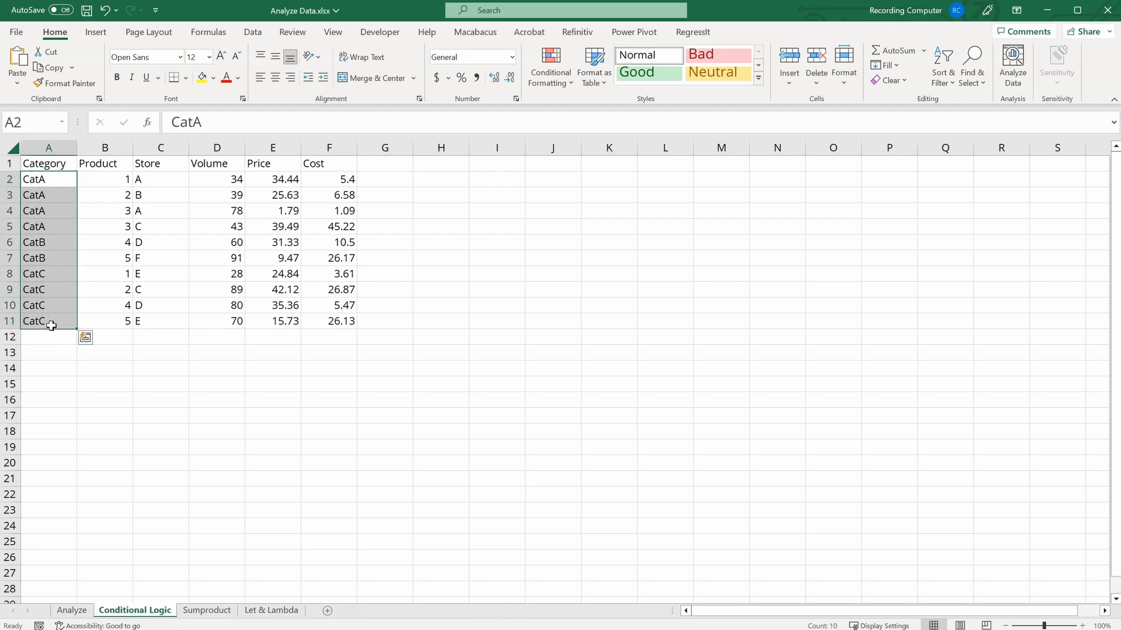
{"action": "left_click", "coordinate": [440, 184]}
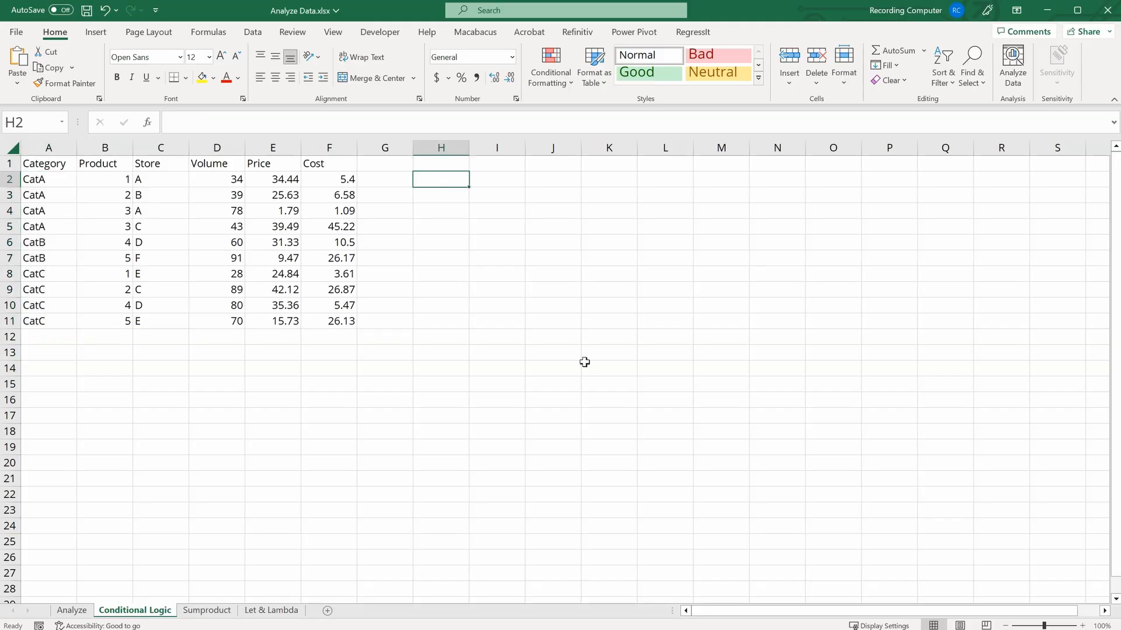
{"action": "type", "text": "=IF("}
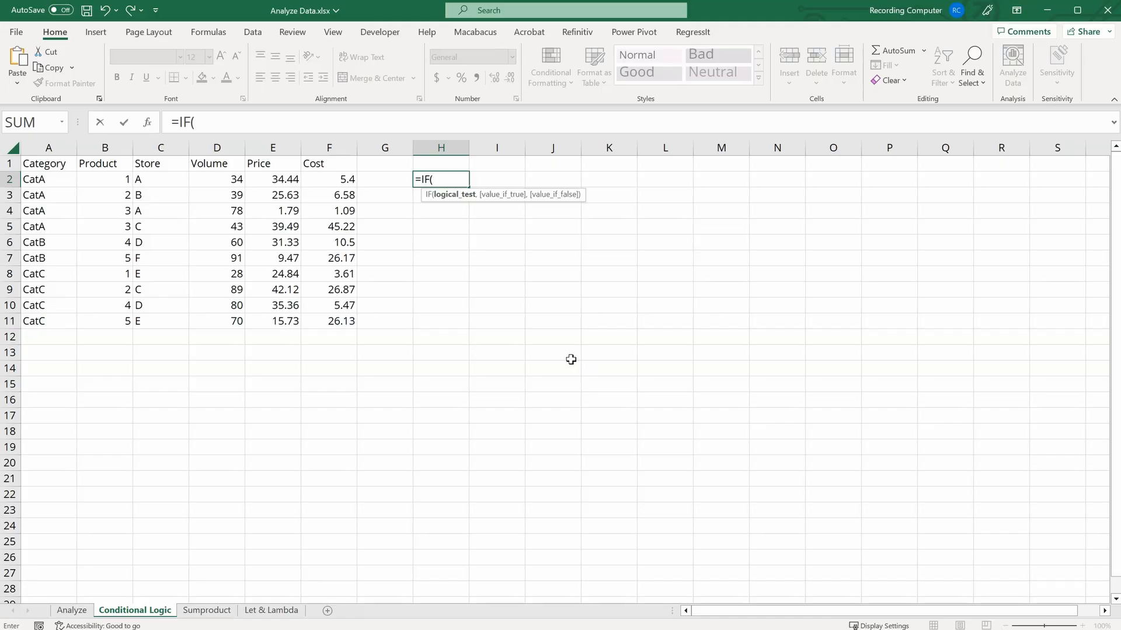
{"action": "left_click", "coordinate": [44, 180]}
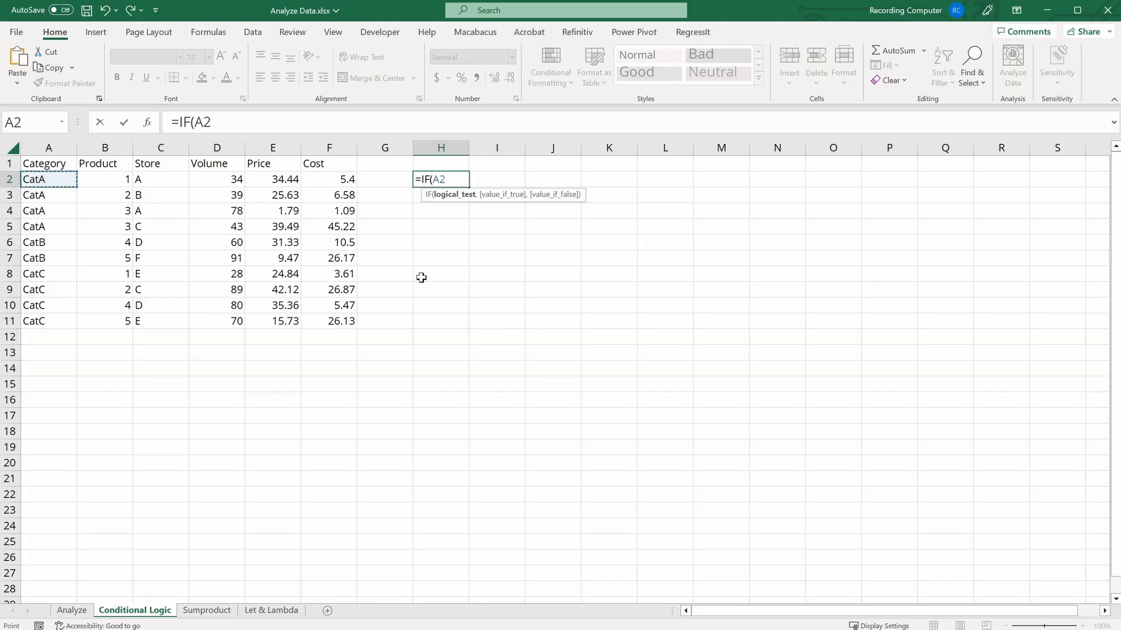
{"action": "type", "text": "= \"CatA\","}
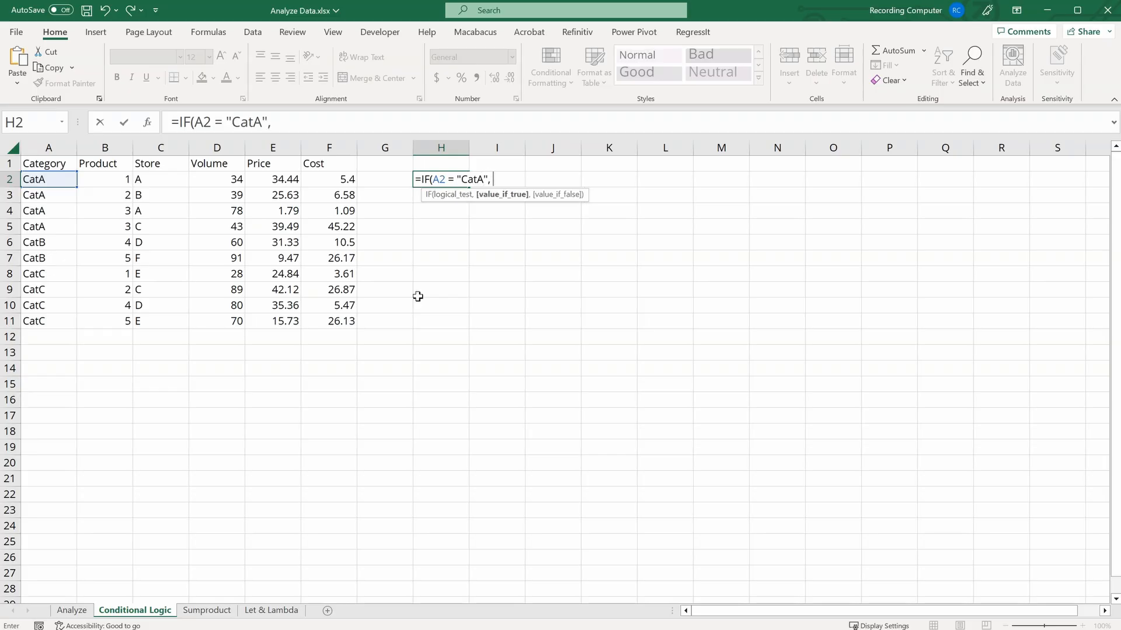
{"action": "type", "text": " \"Buy\", \"Sel"}
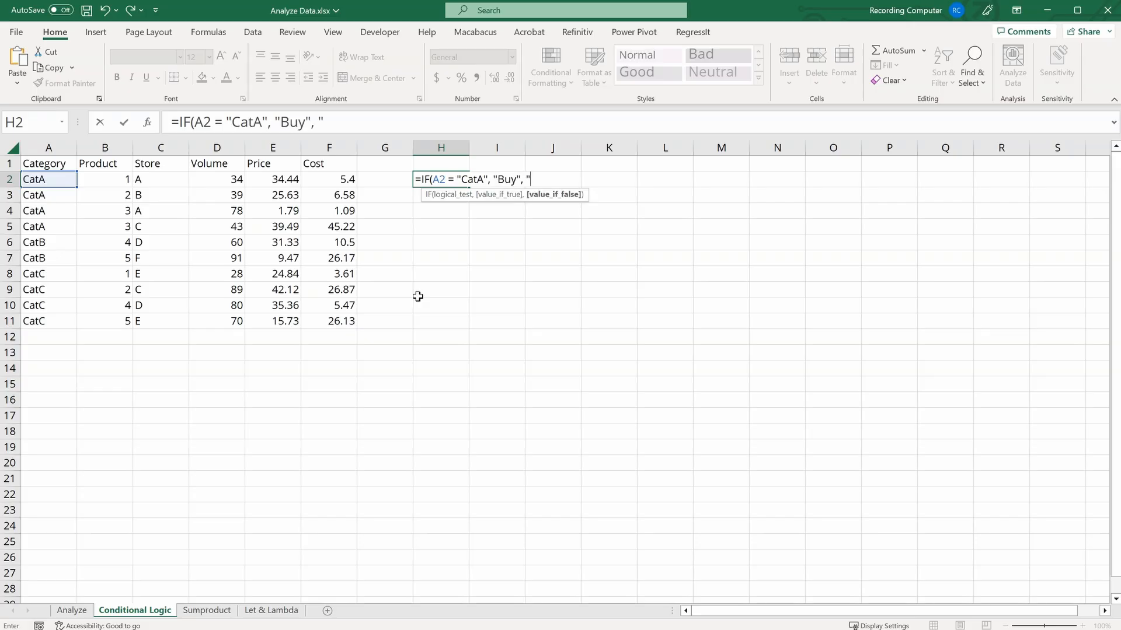
{"action": "type", "text": "l\""}
{"action": "type", "text": ")"}
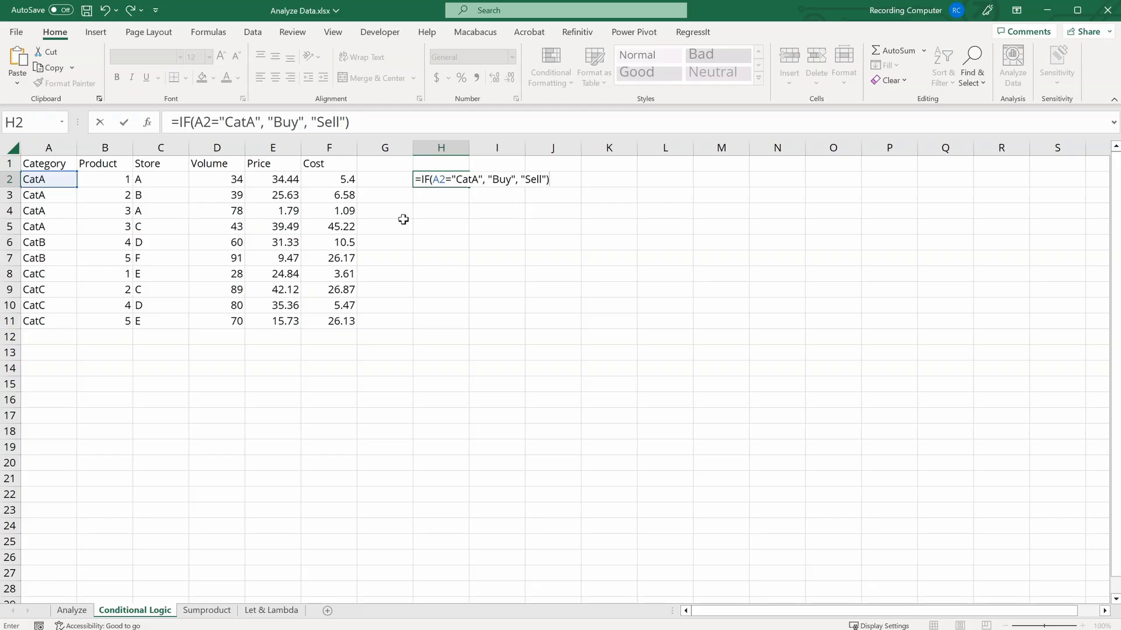
{"action": "key", "text": "Return"}
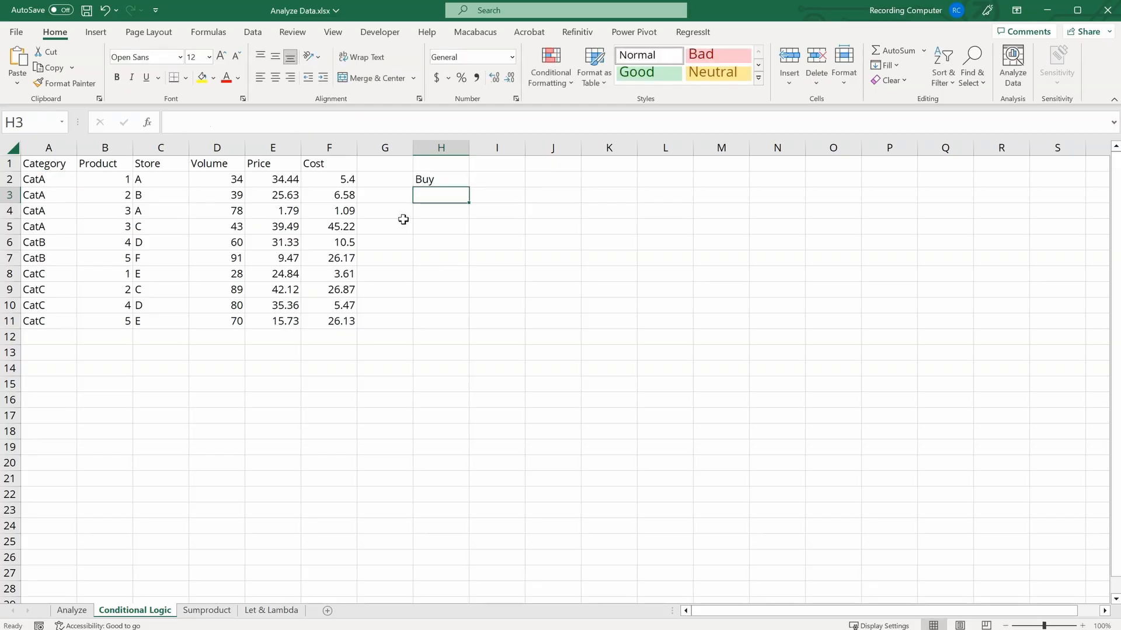
{"action": "left_click", "coordinate": [443, 178]}
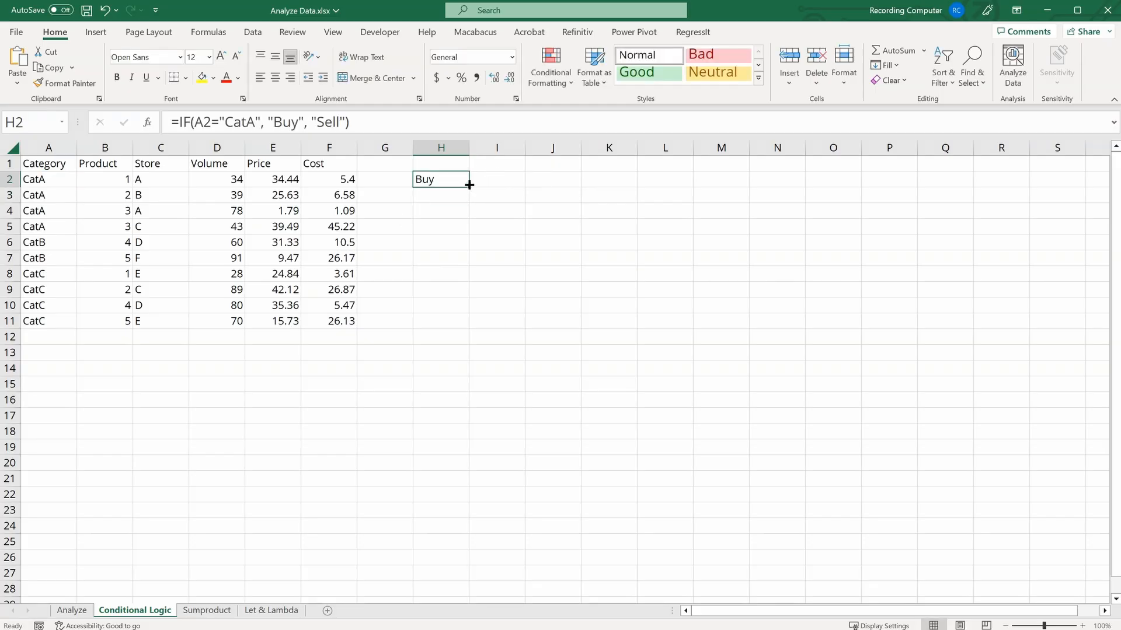
{"action": "left_click_drag", "start_coordinate": [469, 185], "coordinate": [467, 328]}
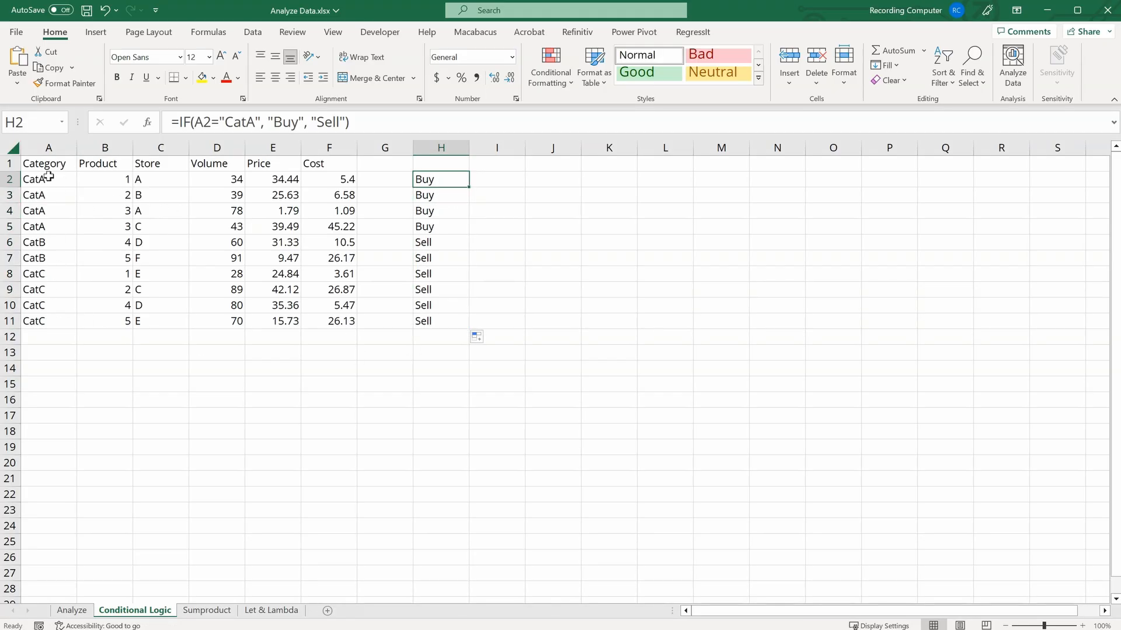
Step: Compare the CatA and other category rows with their Buy and Sell results in column H
{"action": "left_click_drag", "start_coordinate": [41, 177], "coordinate": [67, 230]}
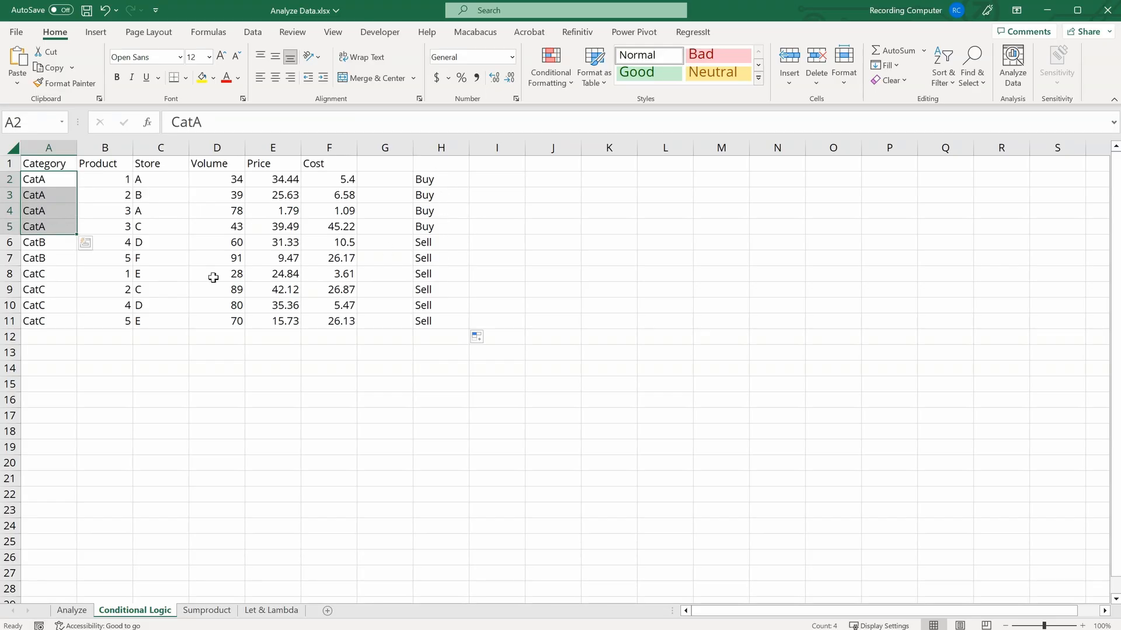
{"action": "left_click", "coordinate": [53, 240]}
{"action": "left_click_drag", "start_coordinate": [54, 240], "coordinate": [71, 320]}
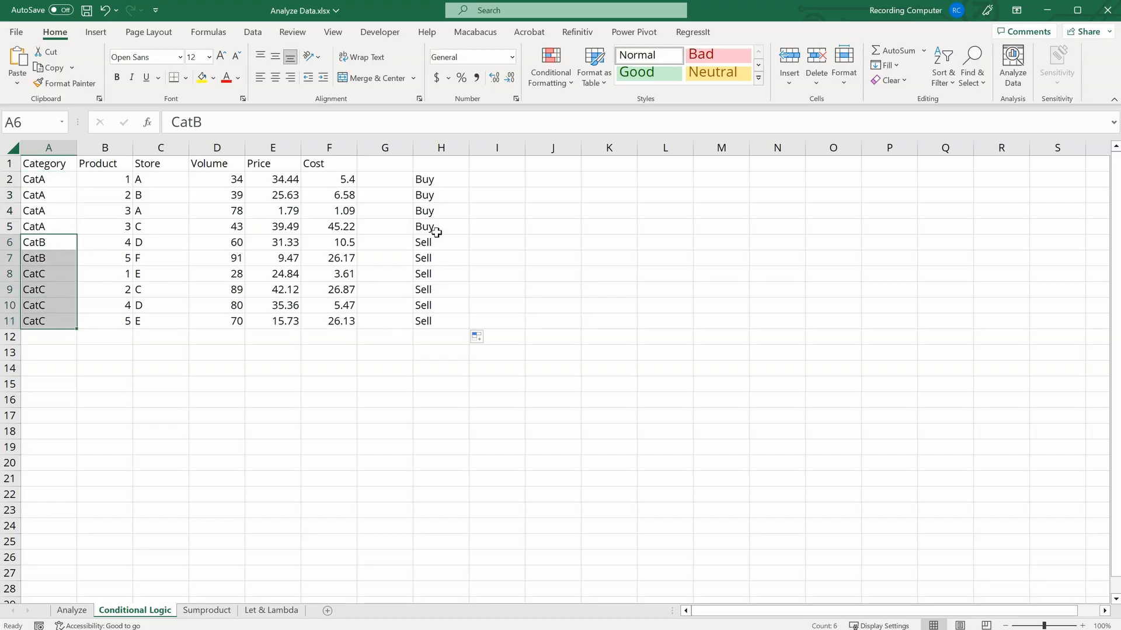
{"action": "left_click_drag", "start_coordinate": [431, 245], "coordinate": [453, 322]}
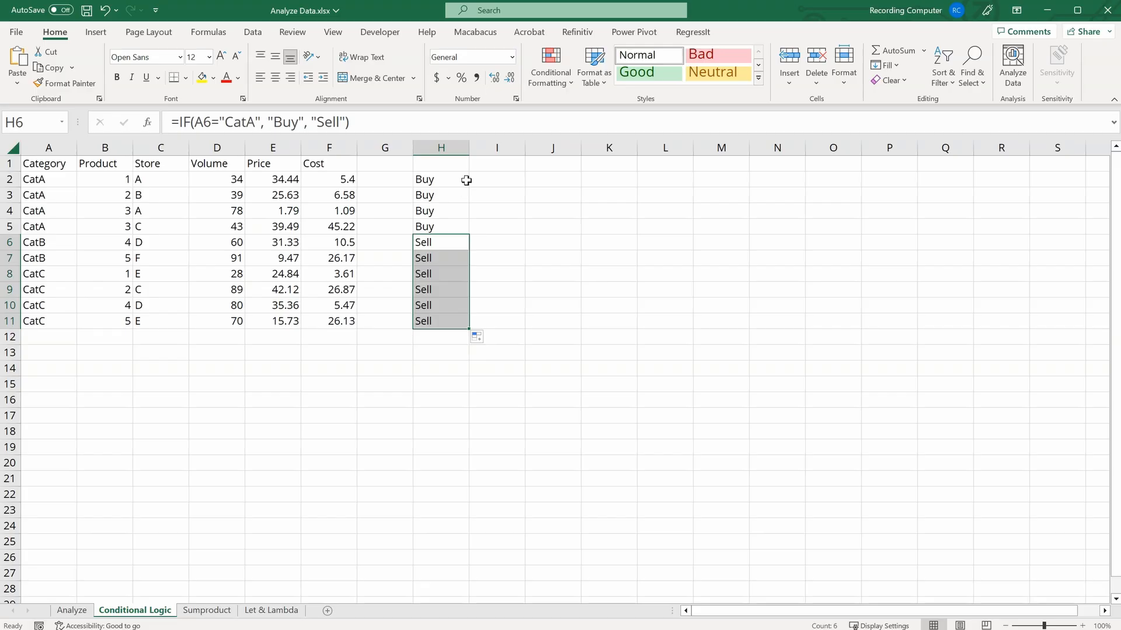
{"action": "left_click", "coordinate": [446, 177]}
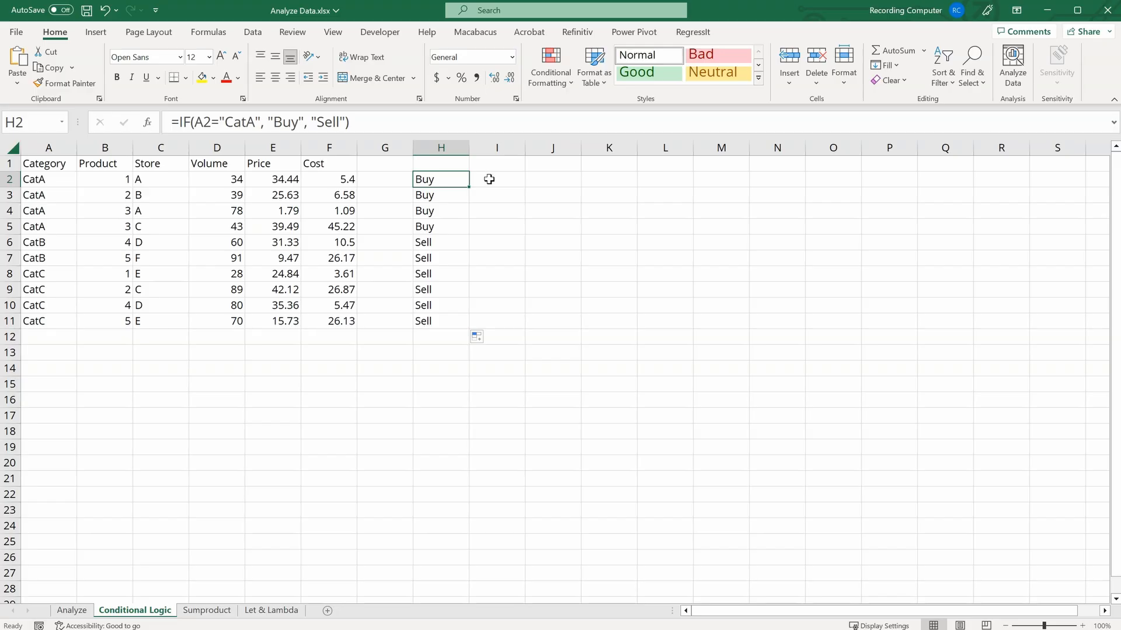
Step: Change H2 to the nested formula =IF(A2="CatA","Buy",IF(A2="CatB","Sell","Hold")) and fill it down to H11
{"action": "left_click", "coordinate": [345, 122]}
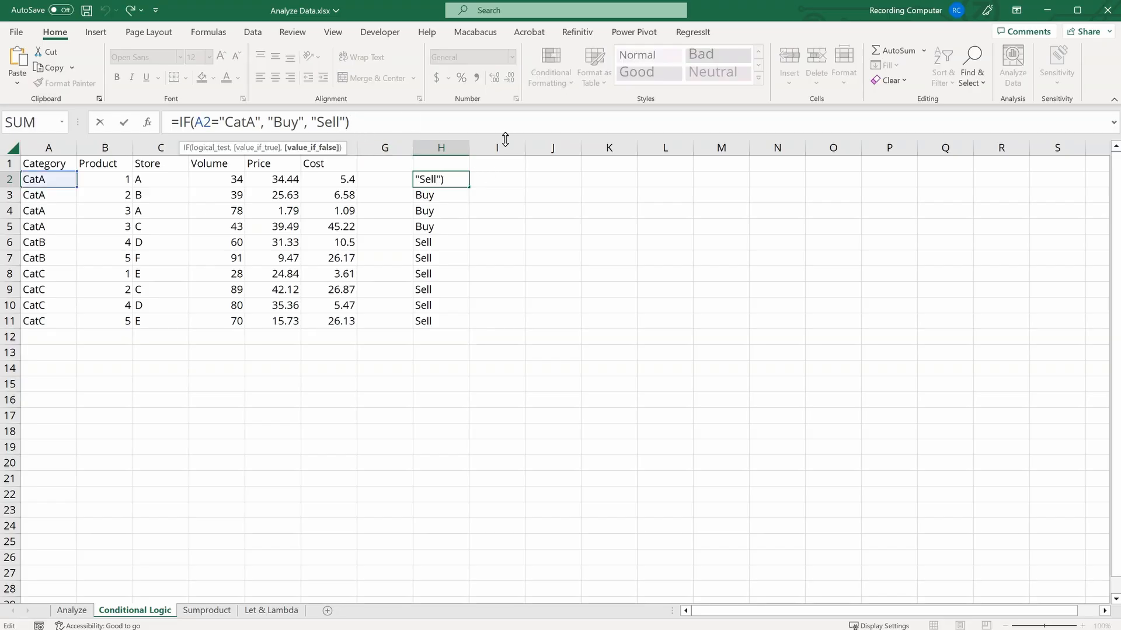
{"action": "key", "text": "BackSpace"}
{"action": "key", "text": "BackSpace"}
{"action": "key", "text": "BackSpace"}
{"action": "key", "text": "BackSpace"}
{"action": "key", "text": "BackSpace"}
{"action": "key", "text": "BackSpace"}
{"action": "type", "text": "IF("}
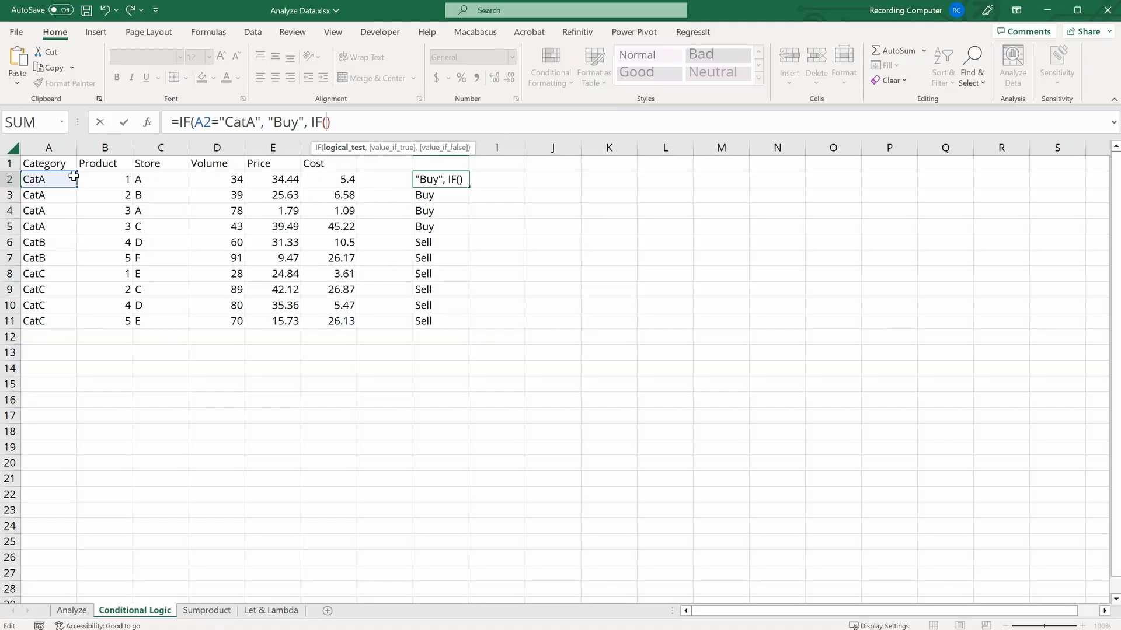
{"action": "left_click", "coordinate": [58, 178]}
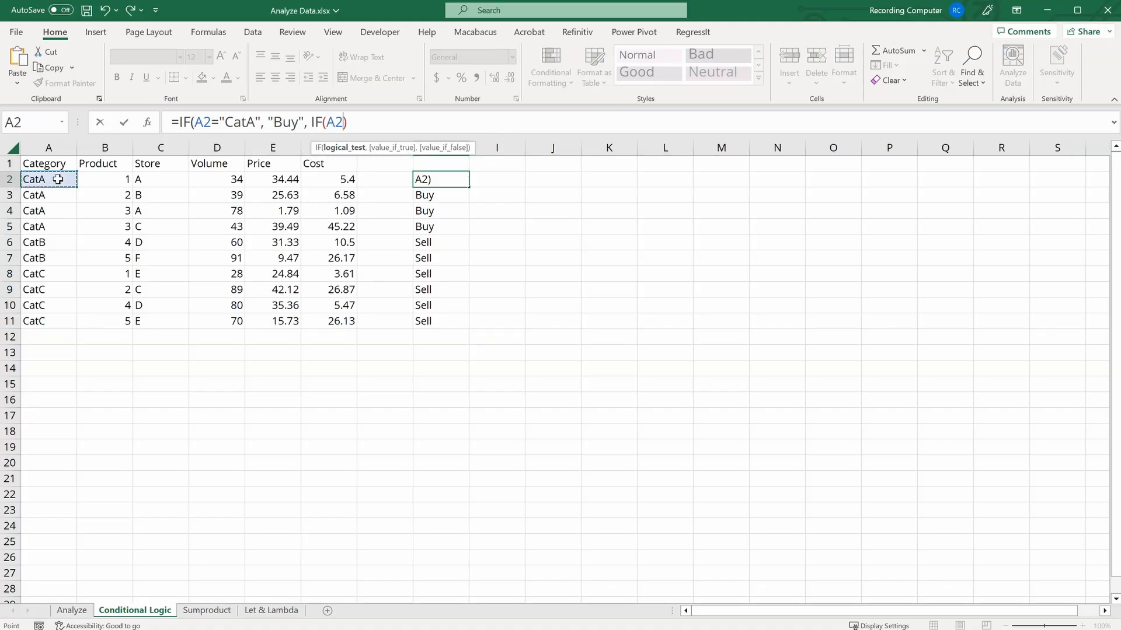
{"action": "type", "text": "= \"CA"}
{"action": "key", "text": "BackSpace"}
{"action": "type", "text": "atB\""}
{"action": "type", "text": ", \"Sell"}
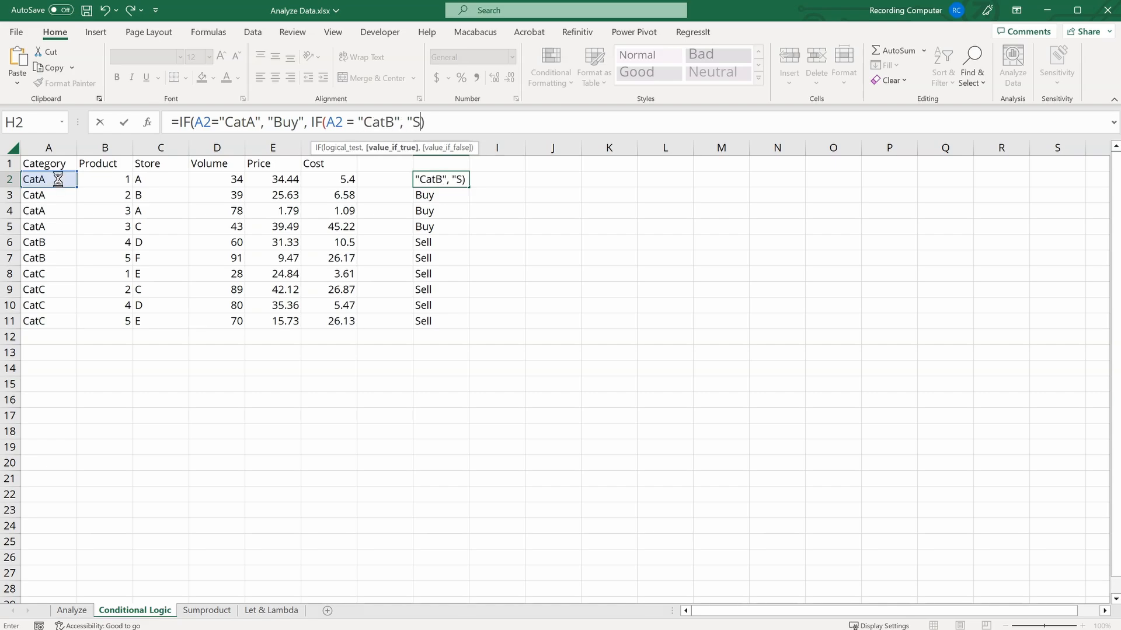
{"action": "type", "text": "\", \"Hold"}
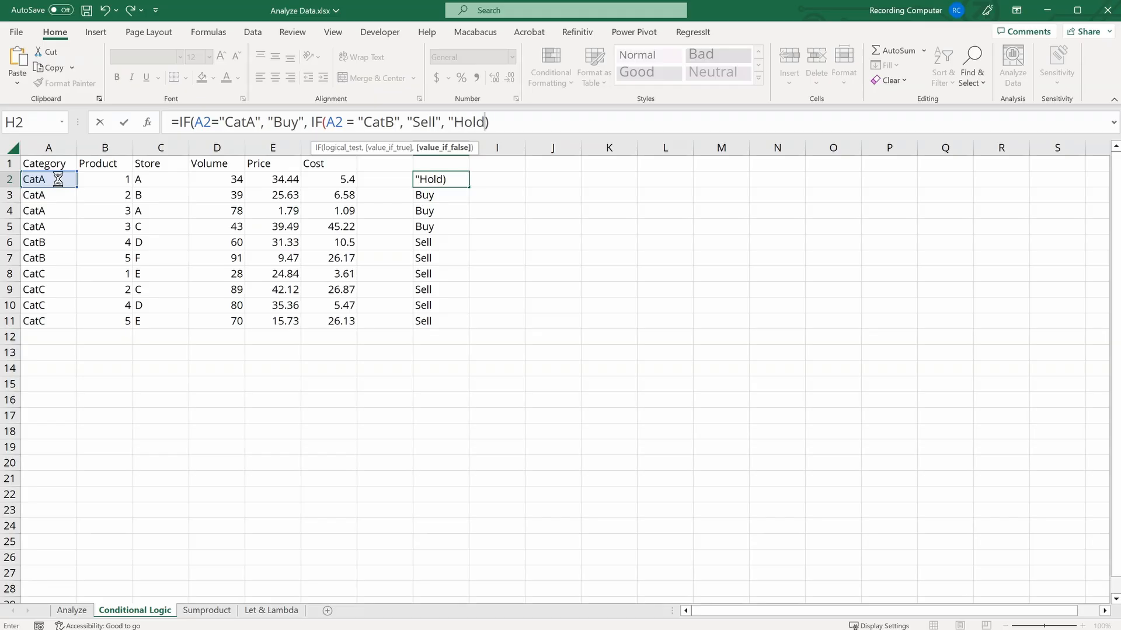
{"action": "type", "text": "\""}
{"action": "key", "text": "Return"}
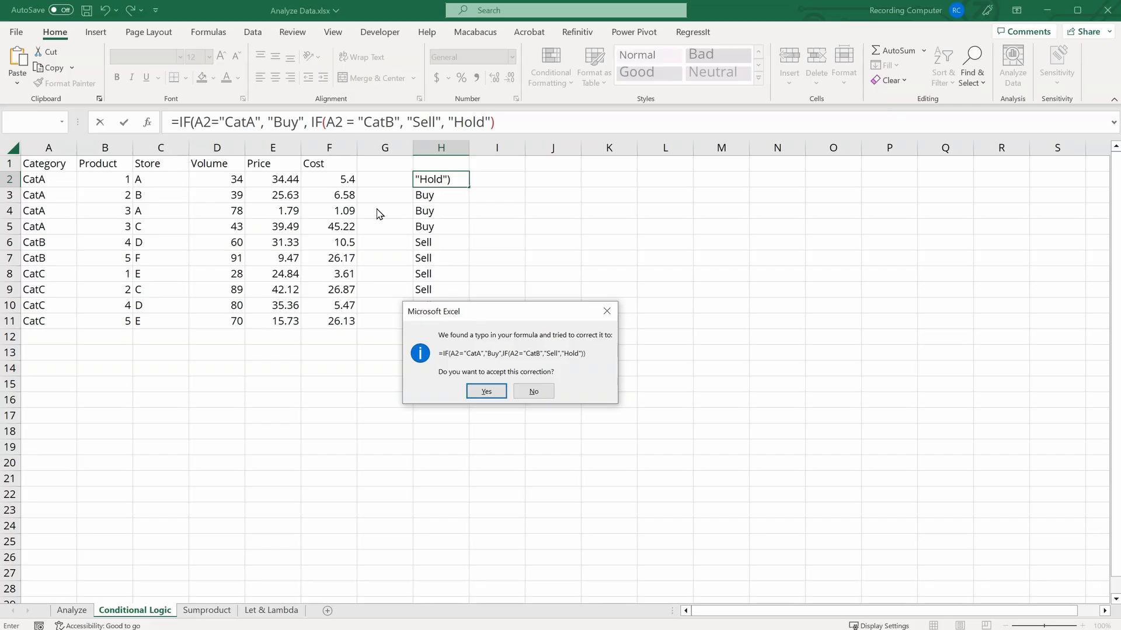
{"action": "left_click", "coordinate": [487, 391]}
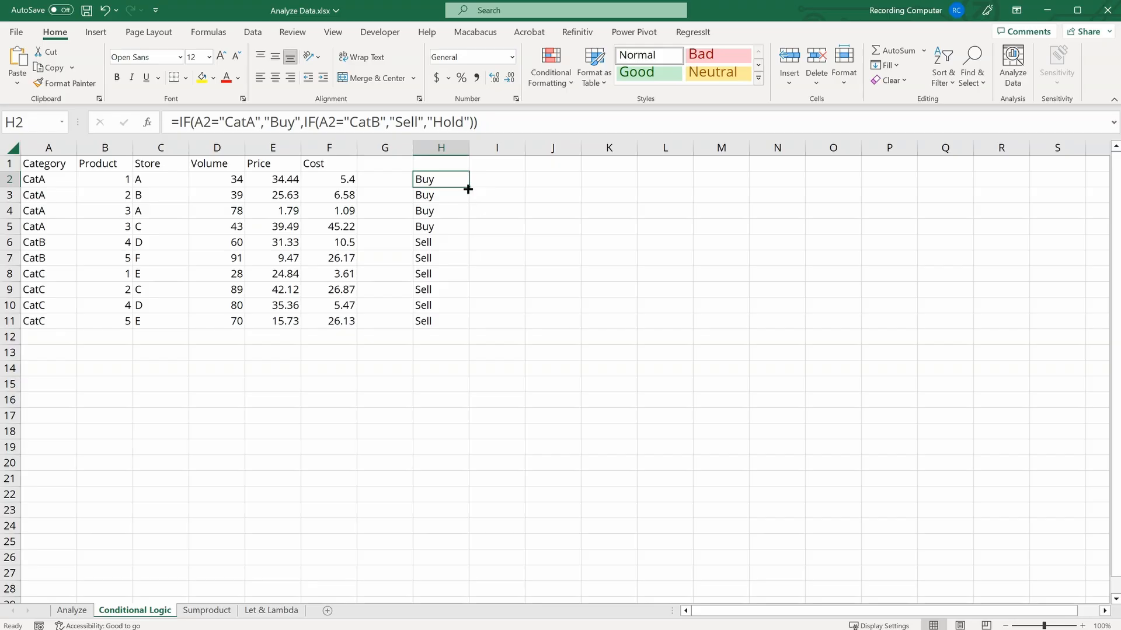
{"action": "left_click_drag", "start_coordinate": [468, 188], "coordinate": [457, 323]}
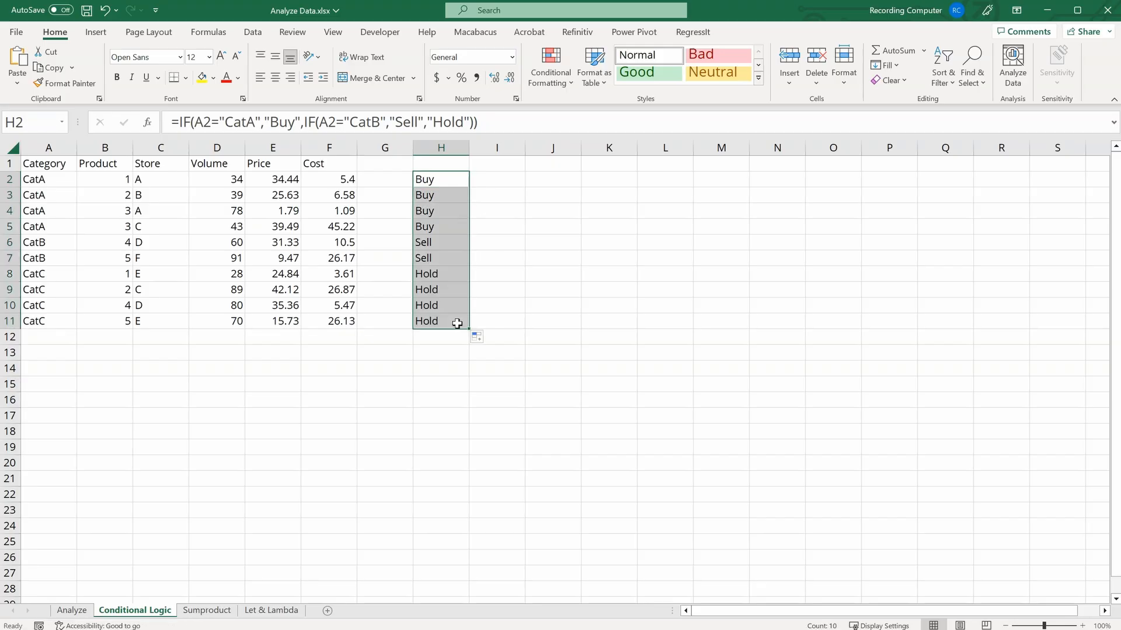
Step: Review the Buy, Sell and Hold results in column H against each row's category
{"action": "left_click", "coordinate": [457, 181]}
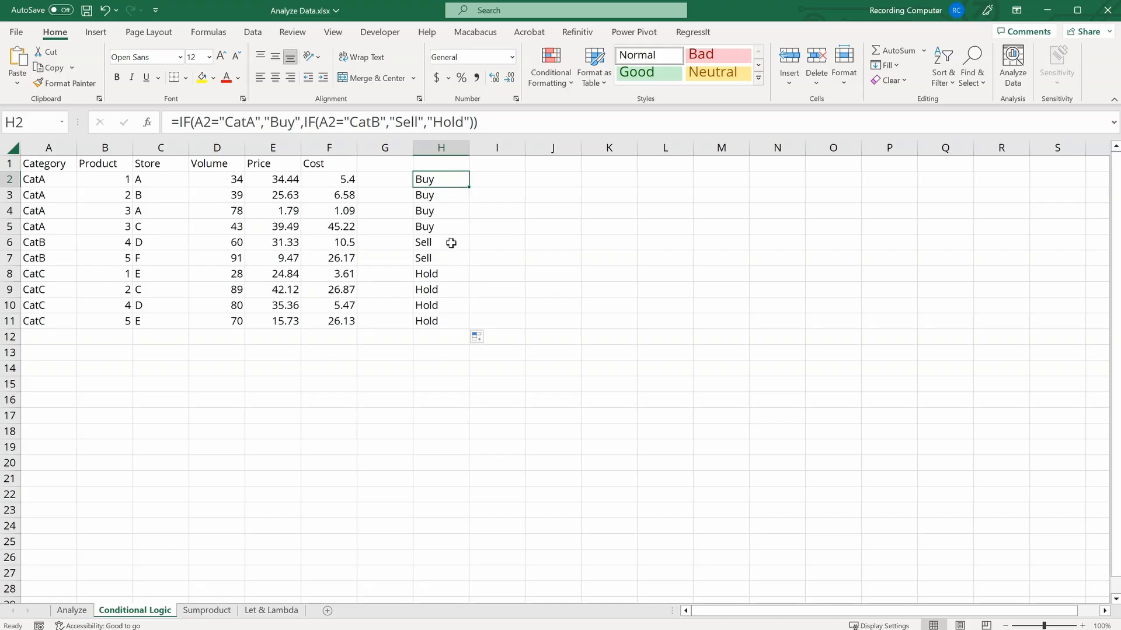
{"action": "left_click_drag", "start_coordinate": [451, 243], "coordinate": [455, 319]}
{"action": "left_click", "coordinate": [454, 289]}
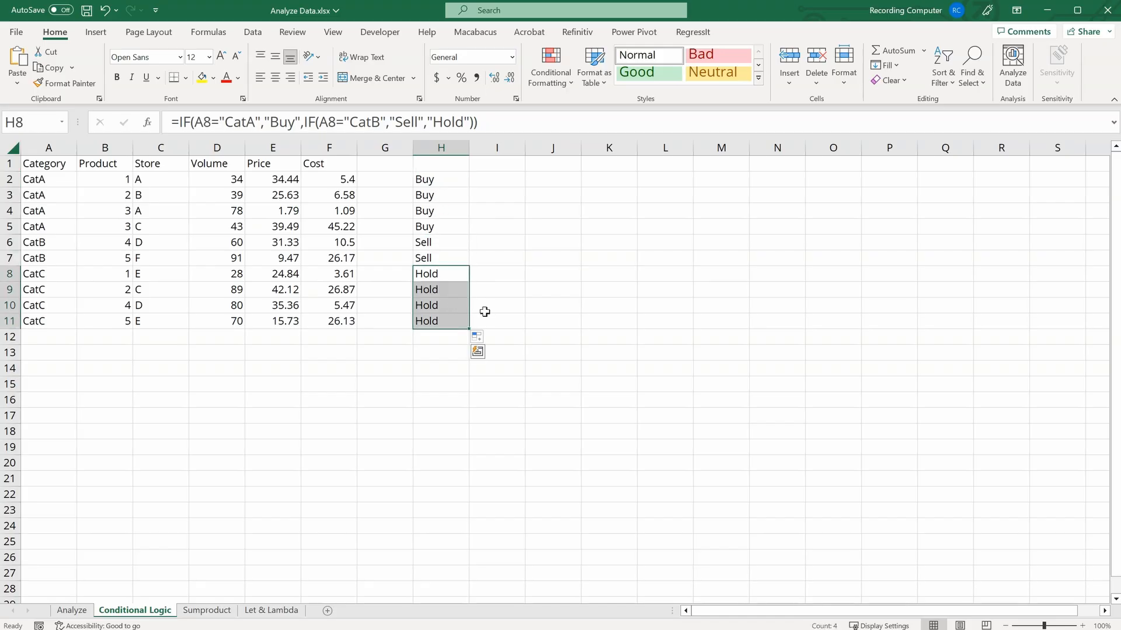
{"action": "left_click", "coordinate": [484, 310]}
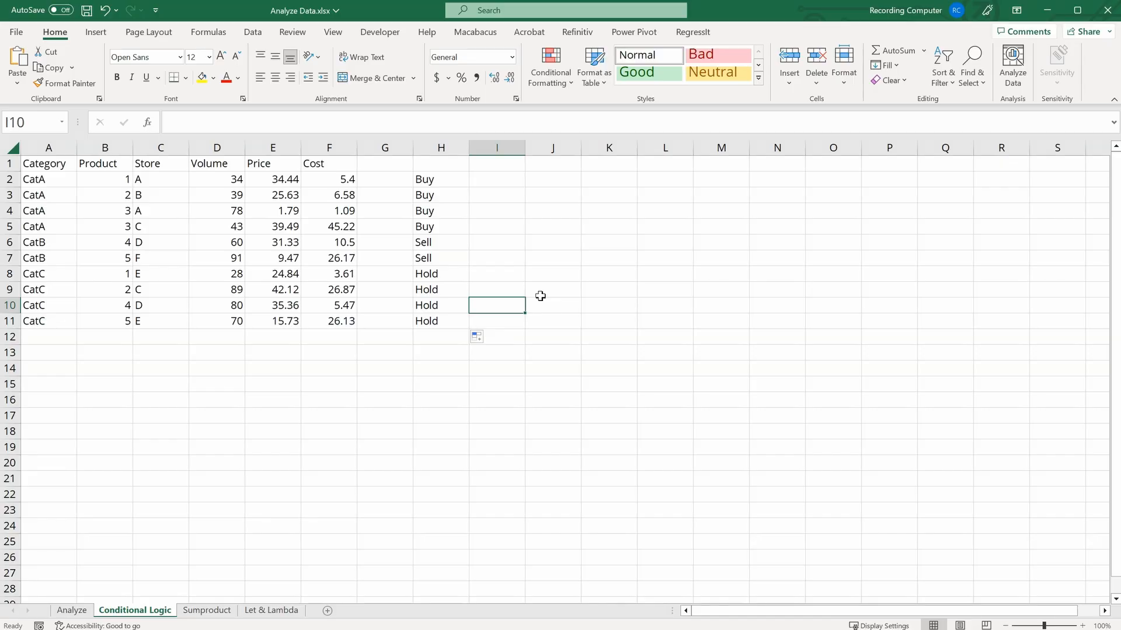
{"action": "left_click", "coordinate": [456, 177]}
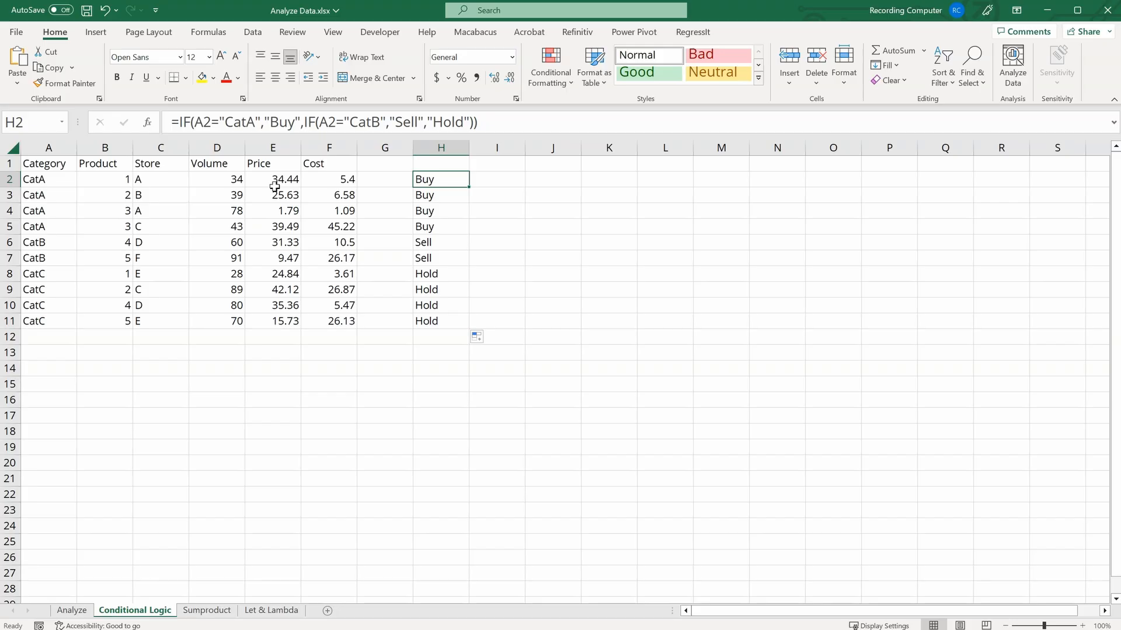
Step: Enter =SWITCH(A2, "CatA", "Buy", "CatB", "Sell", "Hold") in I2 and fill it down to I11
{"action": "left_click", "coordinate": [497, 183]}
{"action": "type", "text": "=sw"}
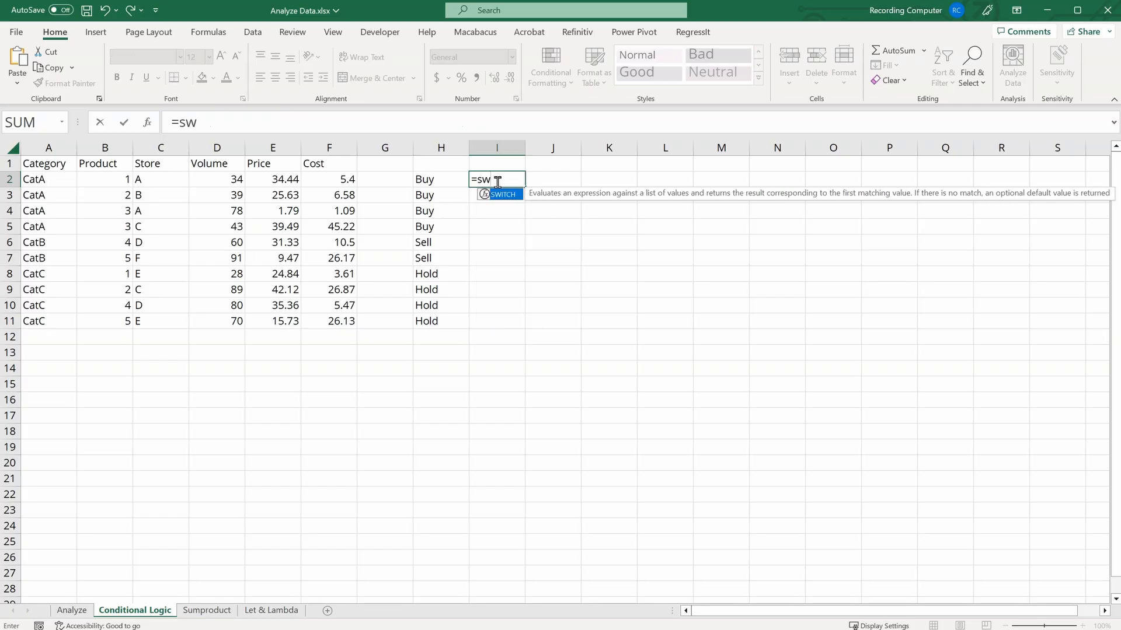
{"action": "key", "text": "Tab"}
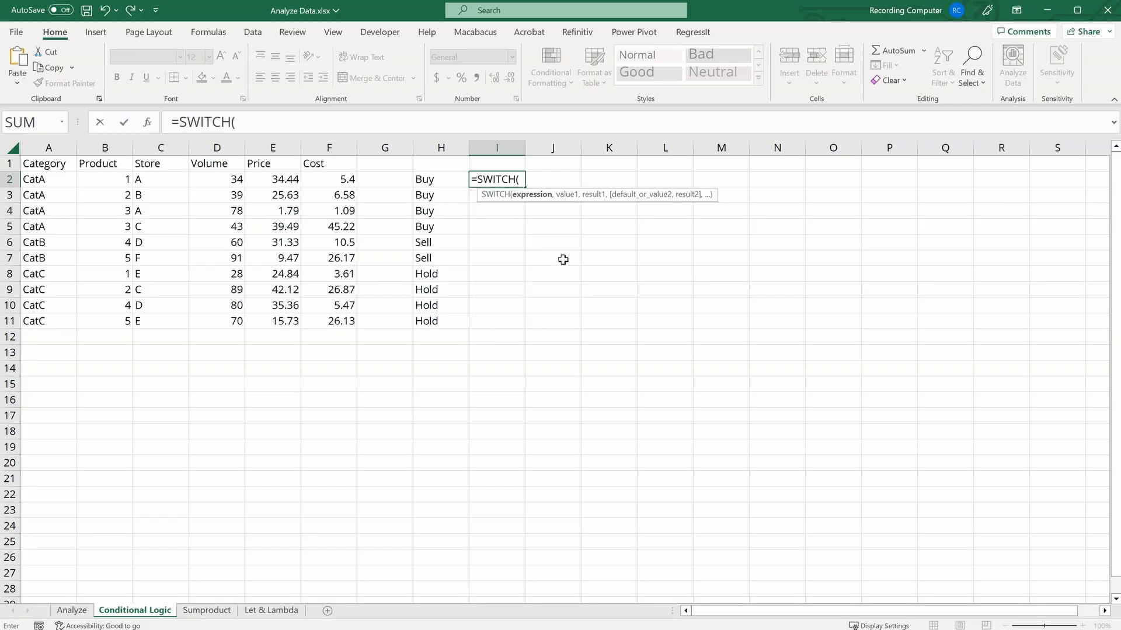
{"action": "left_click", "coordinate": [44, 176]}
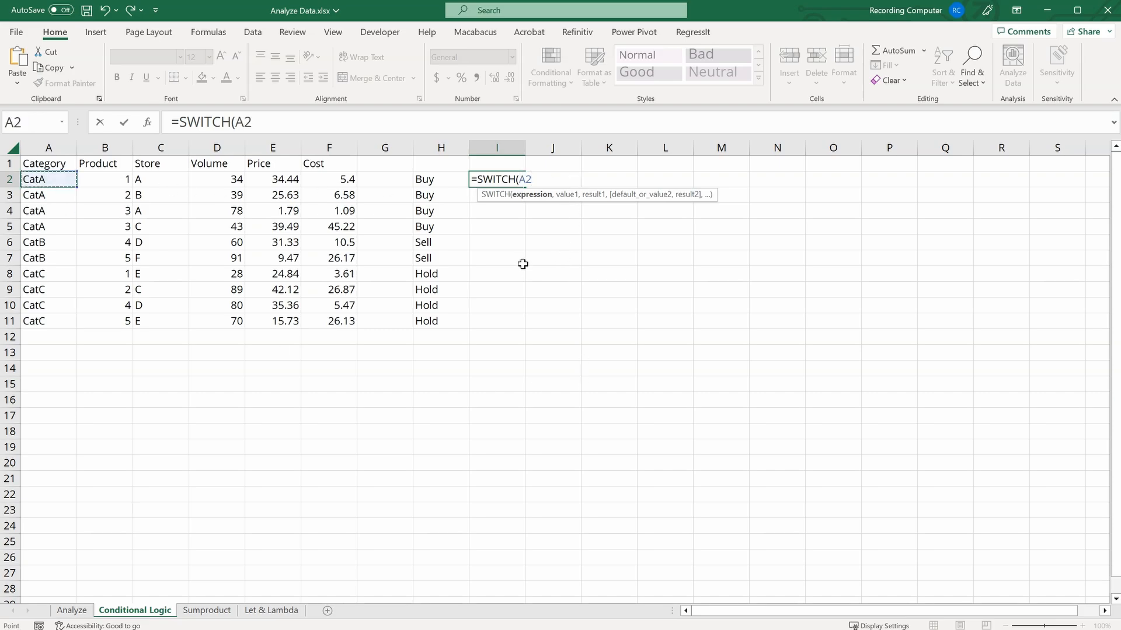
{"action": "type", "text": ","}
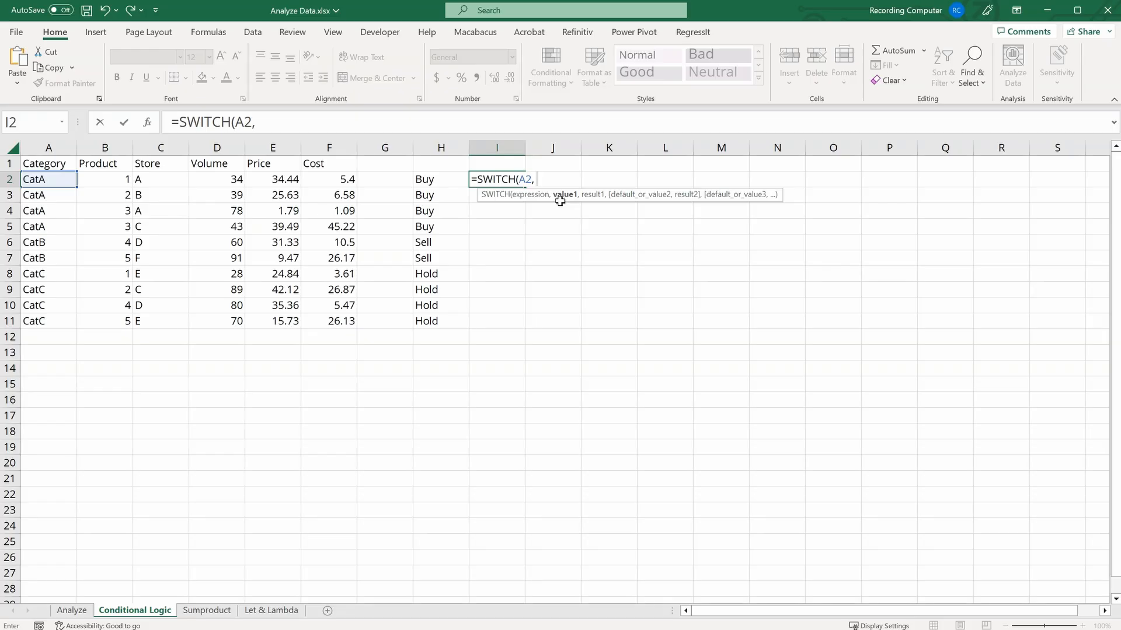
{"action": "type", "text": "\"CatA\", \""}
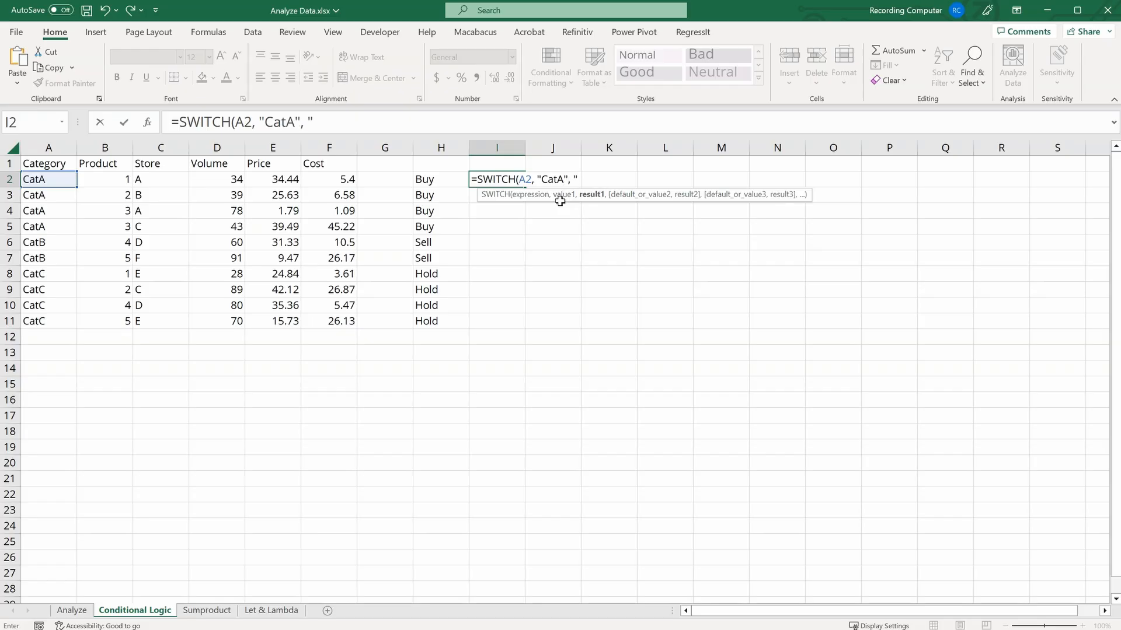
{"action": "type", "text": "Buy\", "}
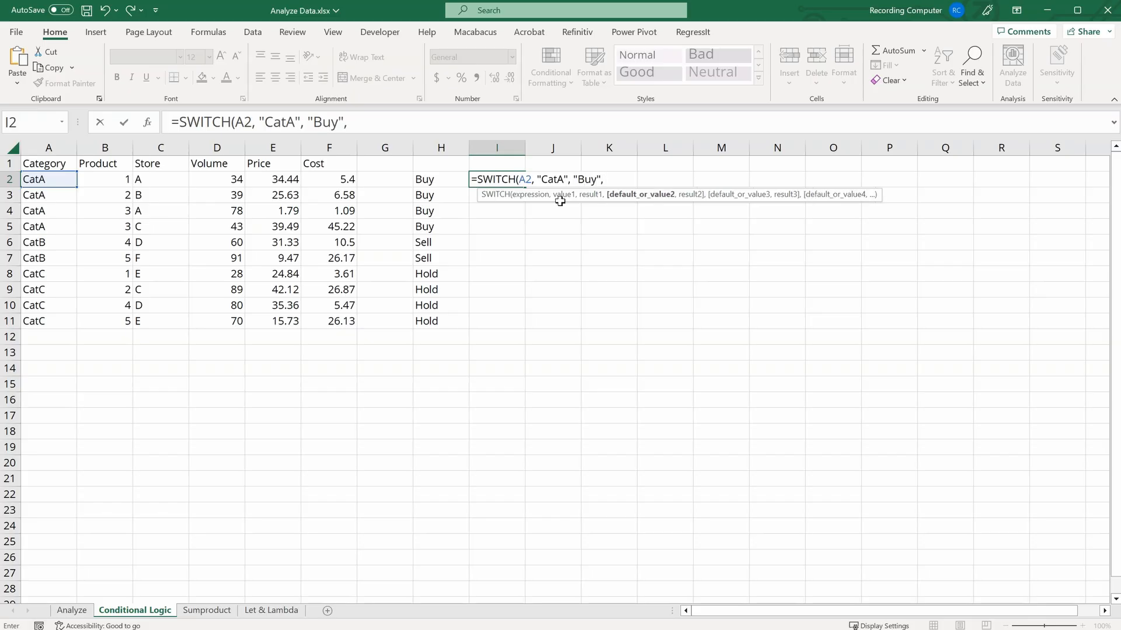
{"action": "type", "text": "\"CatB\", \"S"}
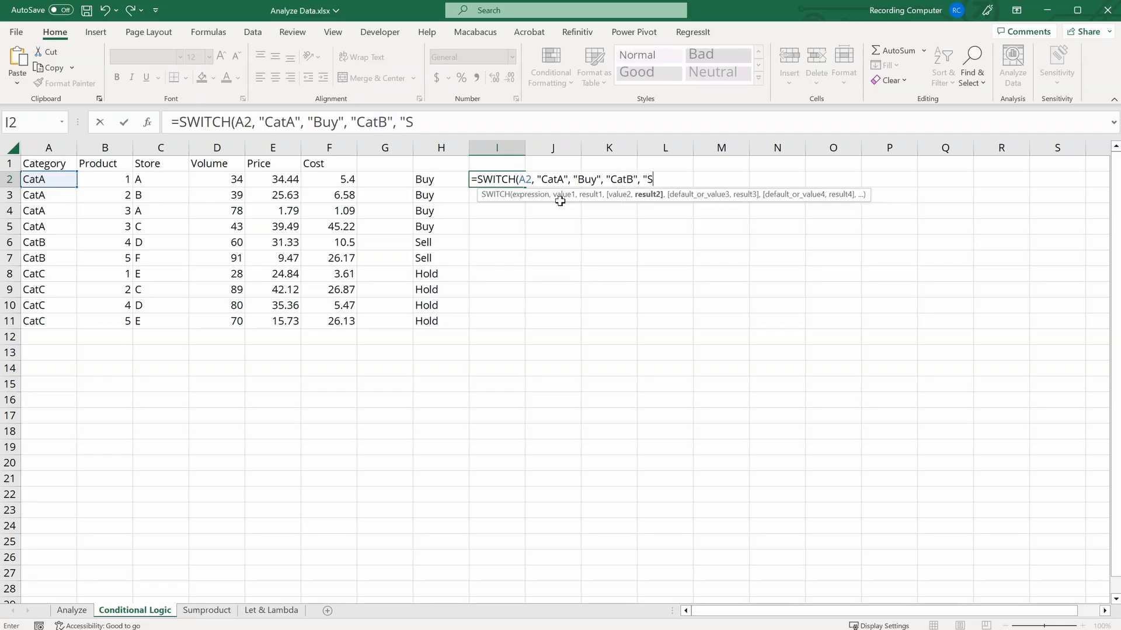
{"action": "type", "text": "ell\", \""}
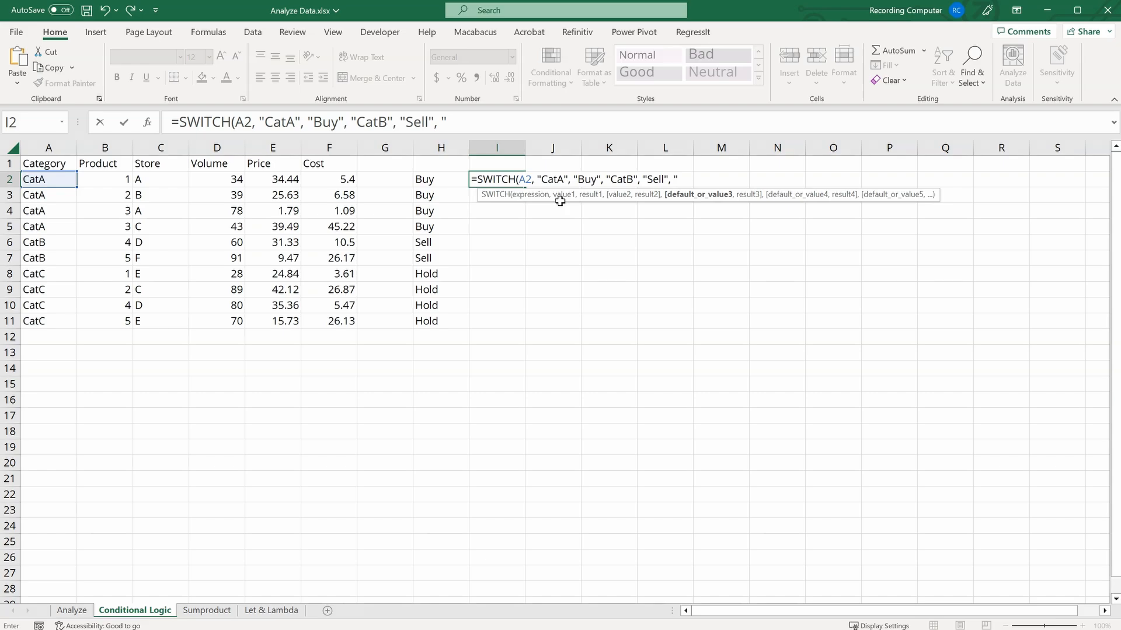
{"action": "type", "text": "Hold\")"}
{"action": "key", "text": "Return"}
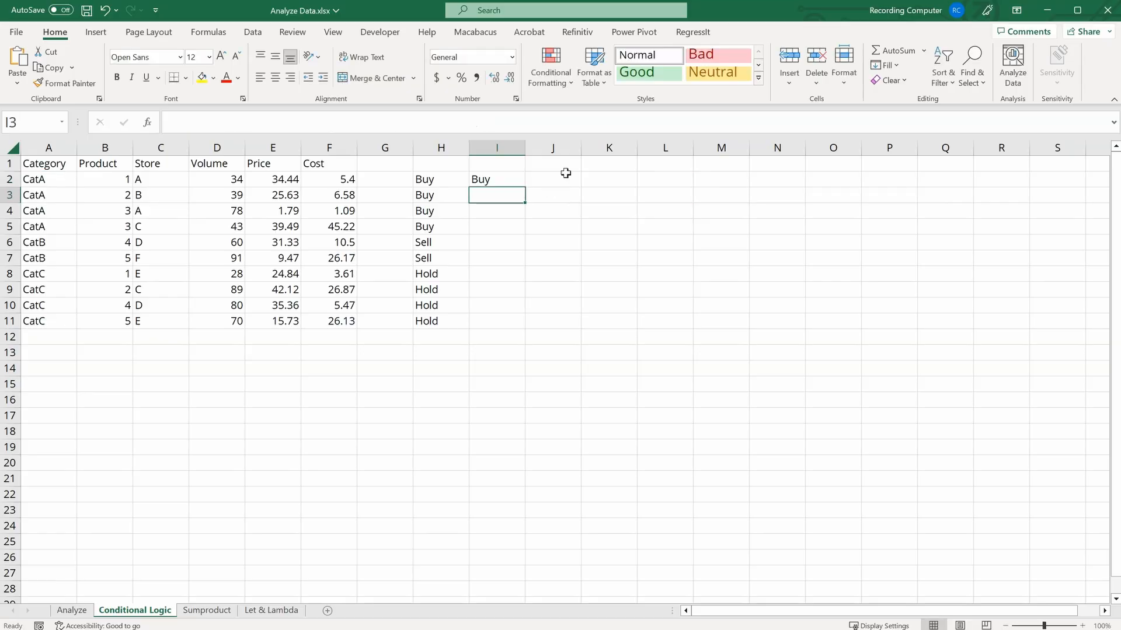
{"action": "left_click", "coordinate": [498, 184]}
{"action": "left_click_drag", "start_coordinate": [525, 187], "coordinate": [527, 325]}
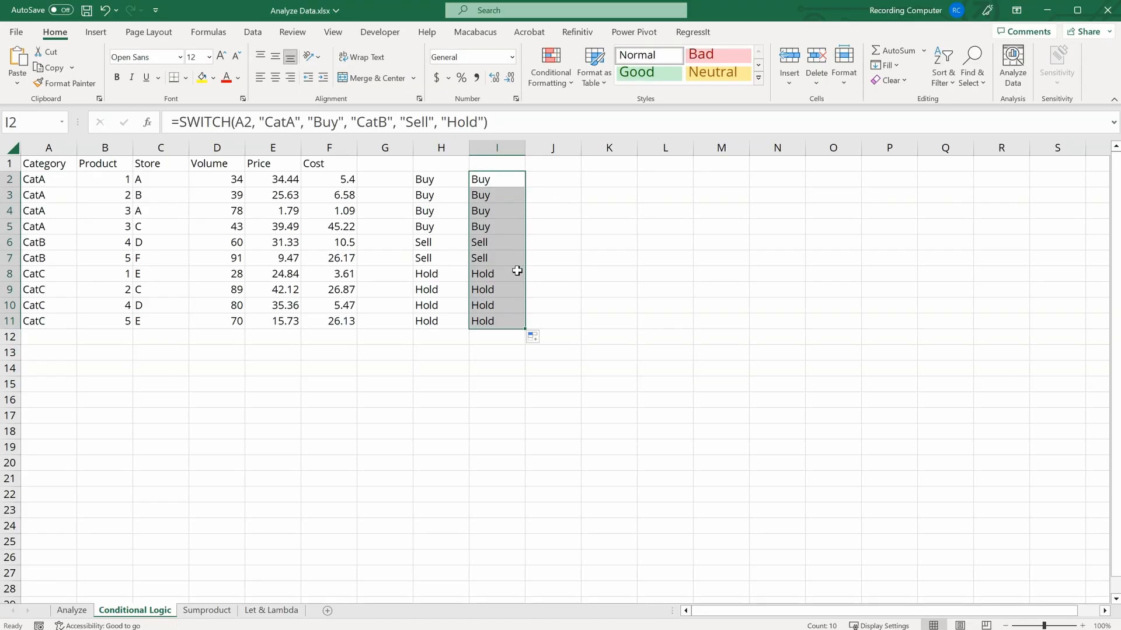
Step: Compare the nested IF results in column H with the SWITCH results in column I
{"action": "left_click", "coordinate": [533, 179]}
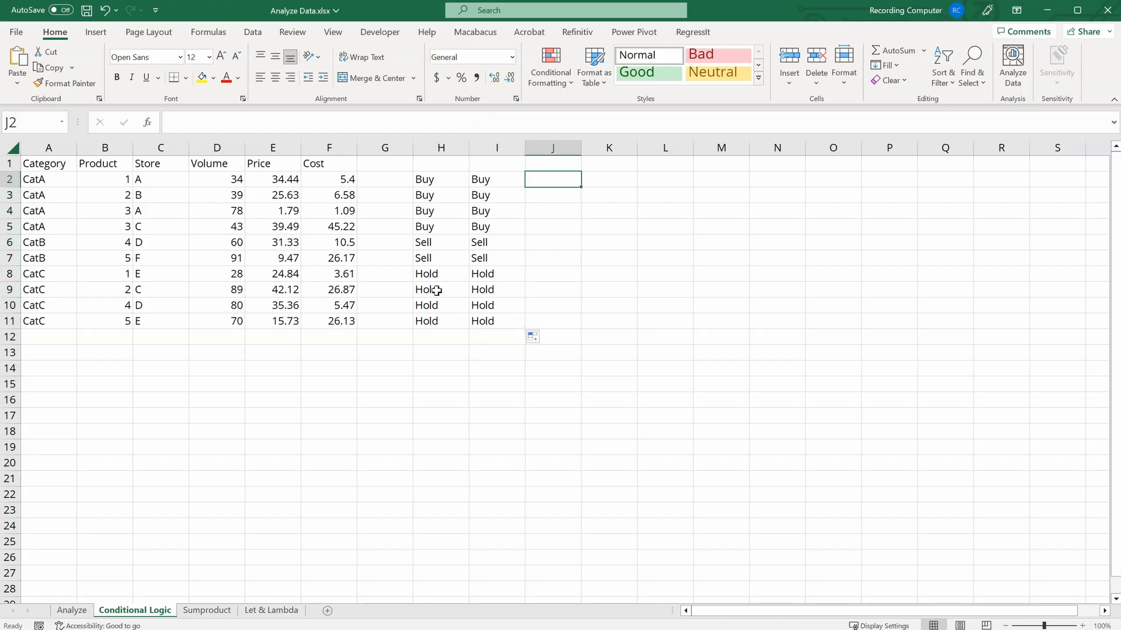
{"action": "left_click", "coordinate": [442, 185]}
{"action": "left_click", "coordinate": [493, 179]}
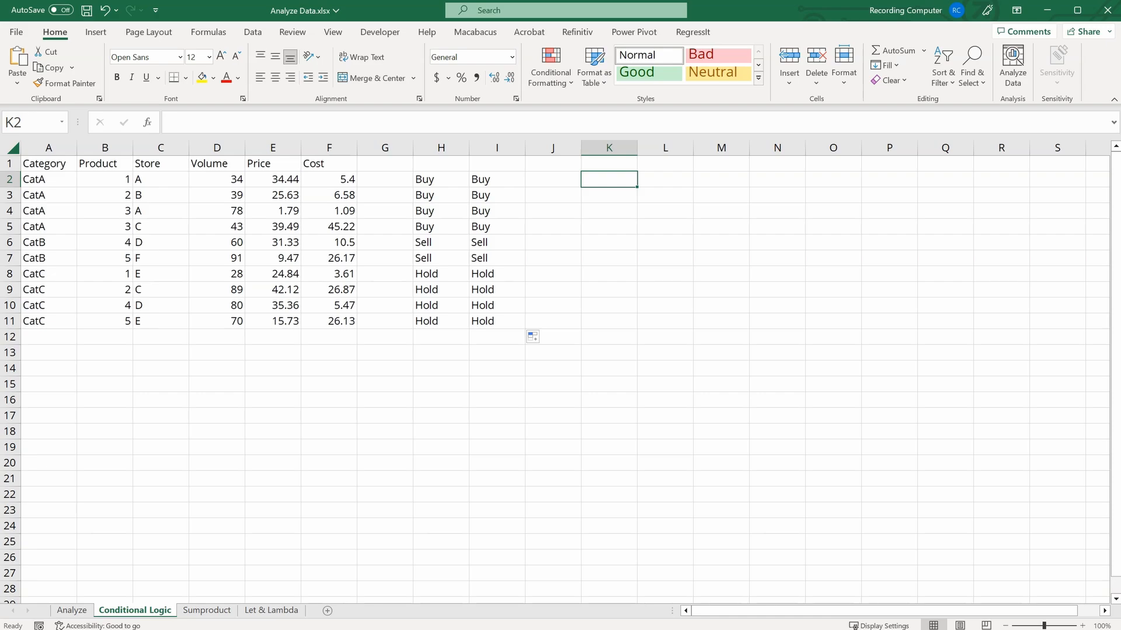
{"action": "left_click", "coordinate": [36, 181]}
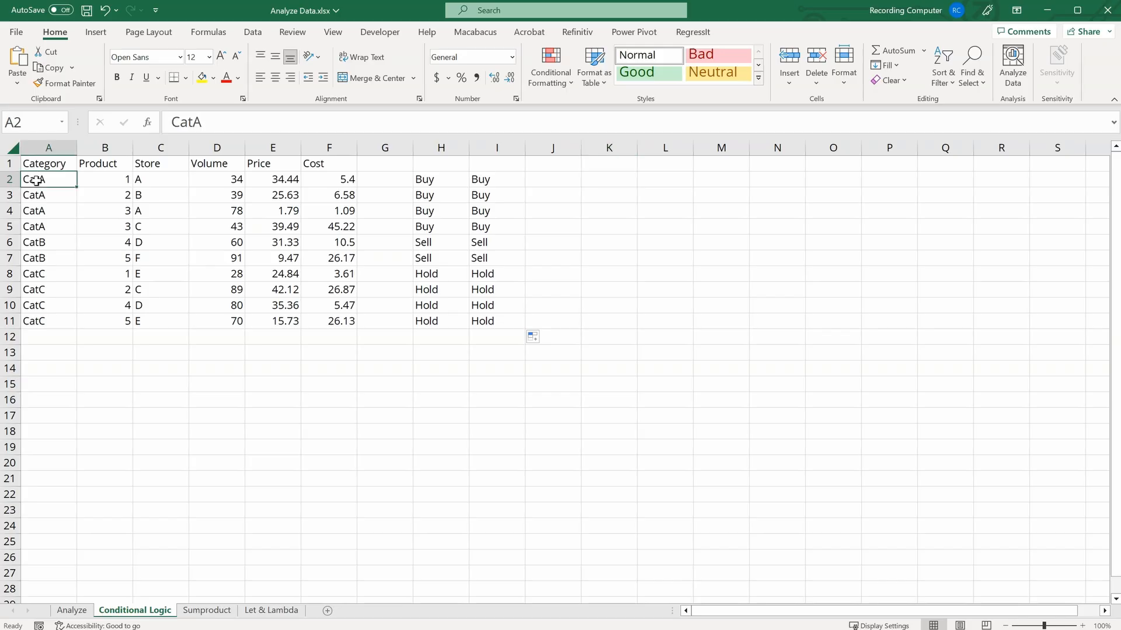
{"action": "left_click", "coordinate": [449, 178]}
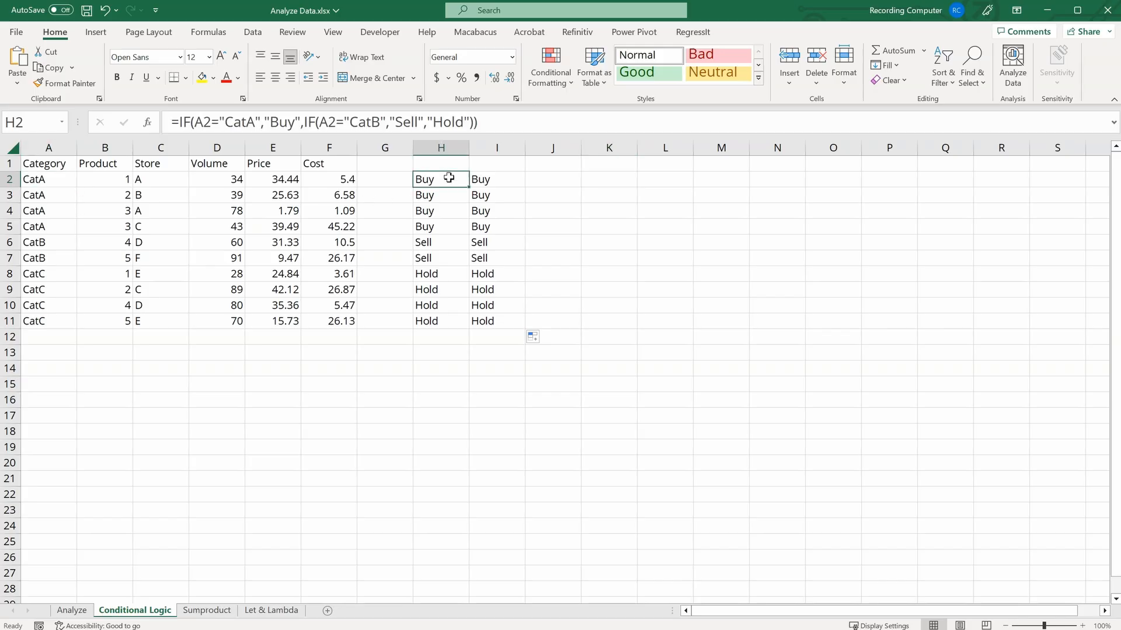
{"action": "left_click", "coordinate": [487, 179]}
Step: Enter =IF(F2>20, "Large", "Small") in K2 and fill it down to K11
{"action": "left_click", "coordinate": [613, 181]}
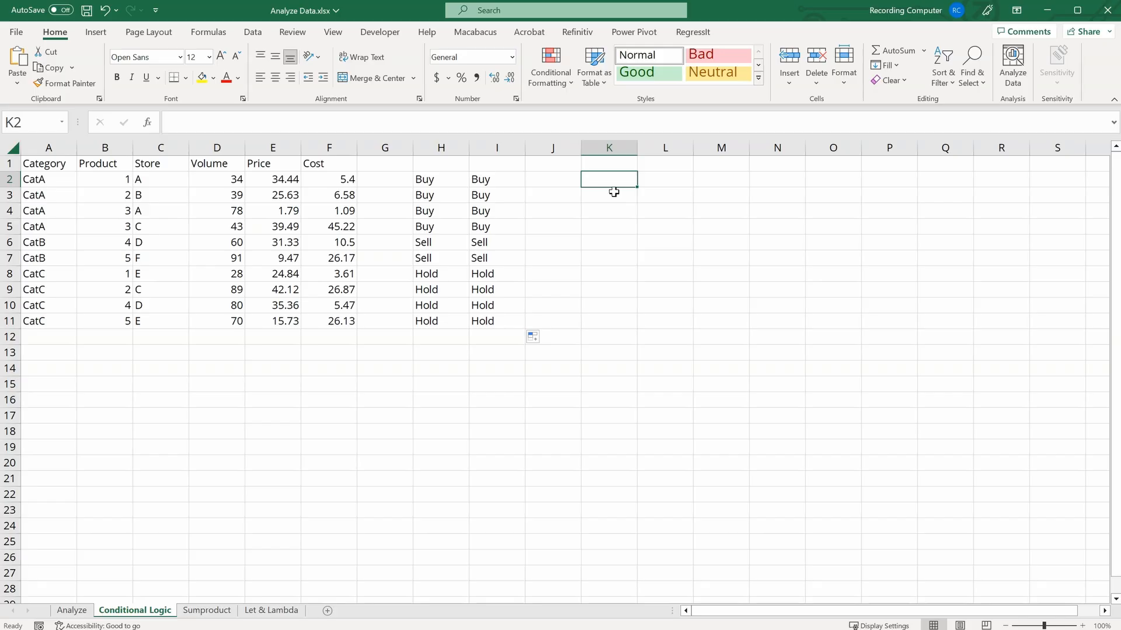
{"action": "type", "text": "=if"}
{"action": "key", "text": "Tab"}
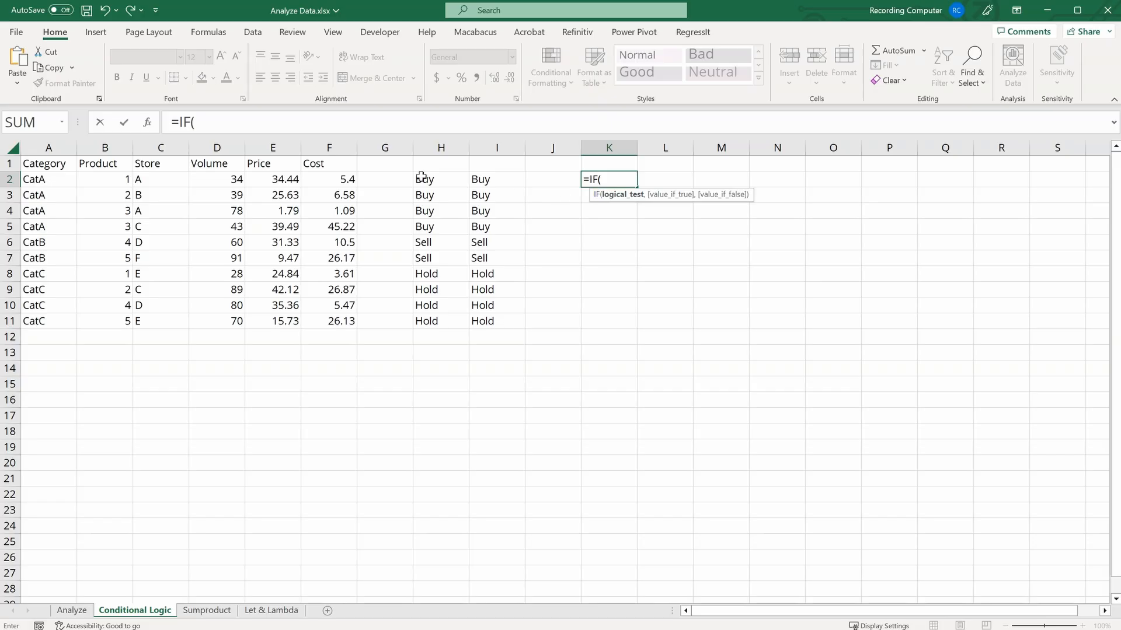
{"action": "left_click", "coordinate": [353, 179]}
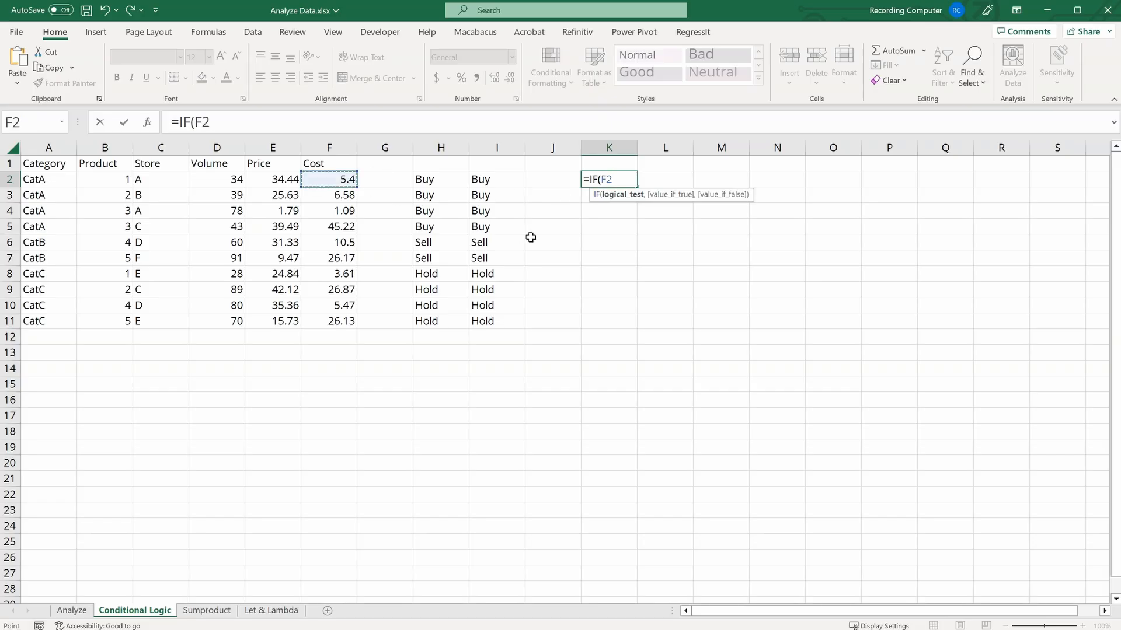
{"action": "type", "text": ">20,"}
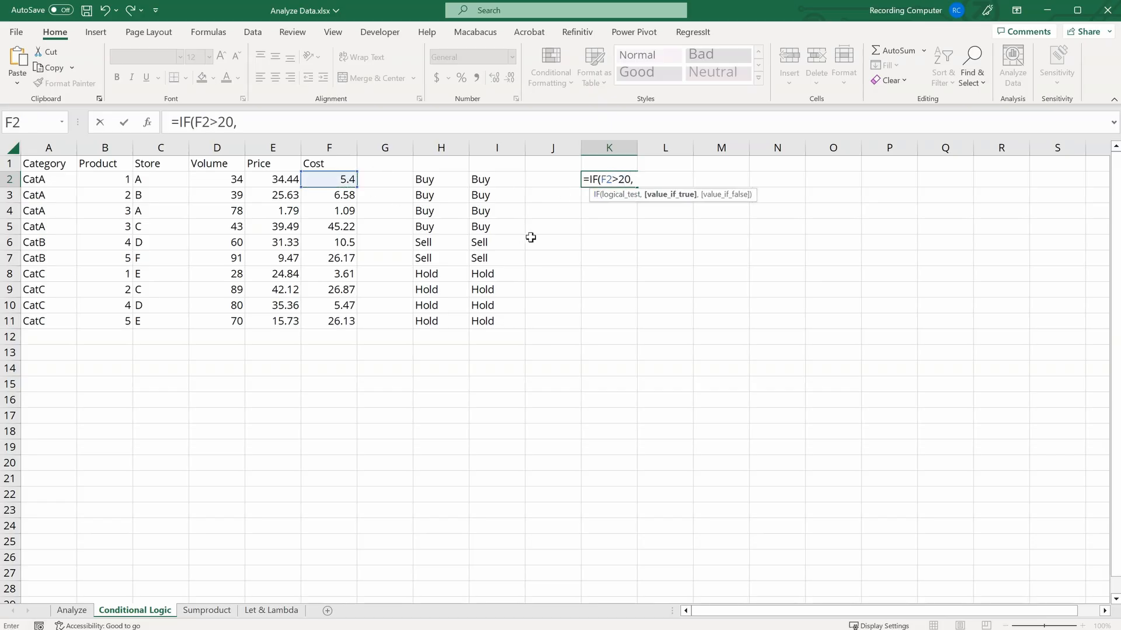
{"action": "type", "text": " \"Large\", \""}
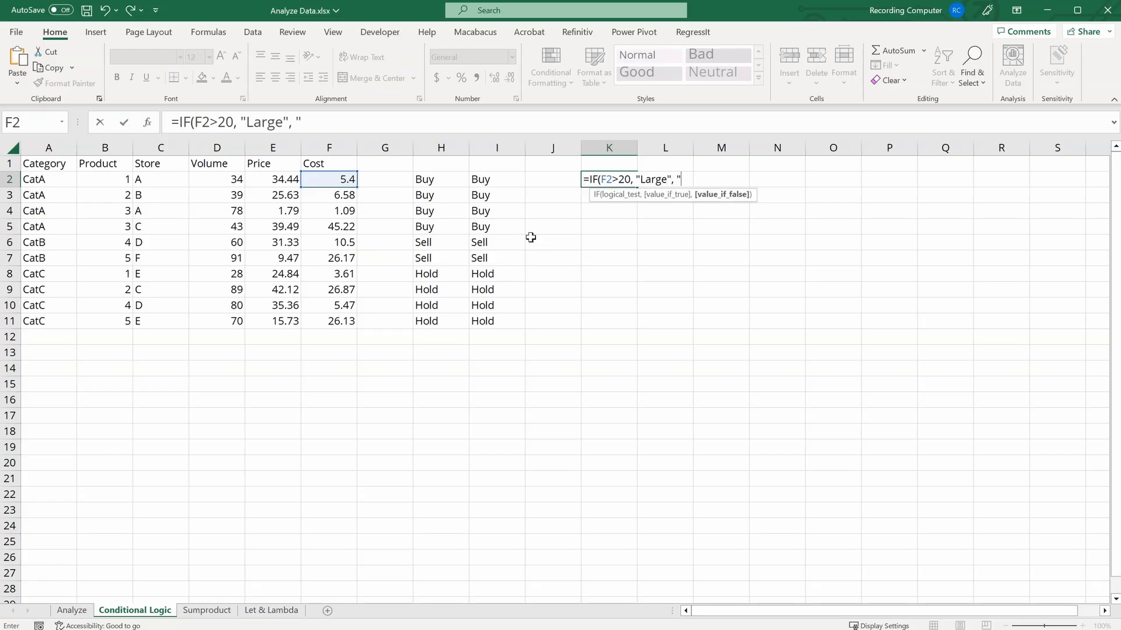
{"action": "type", "text": "Small\")"}
{"action": "key", "text": "Return"}
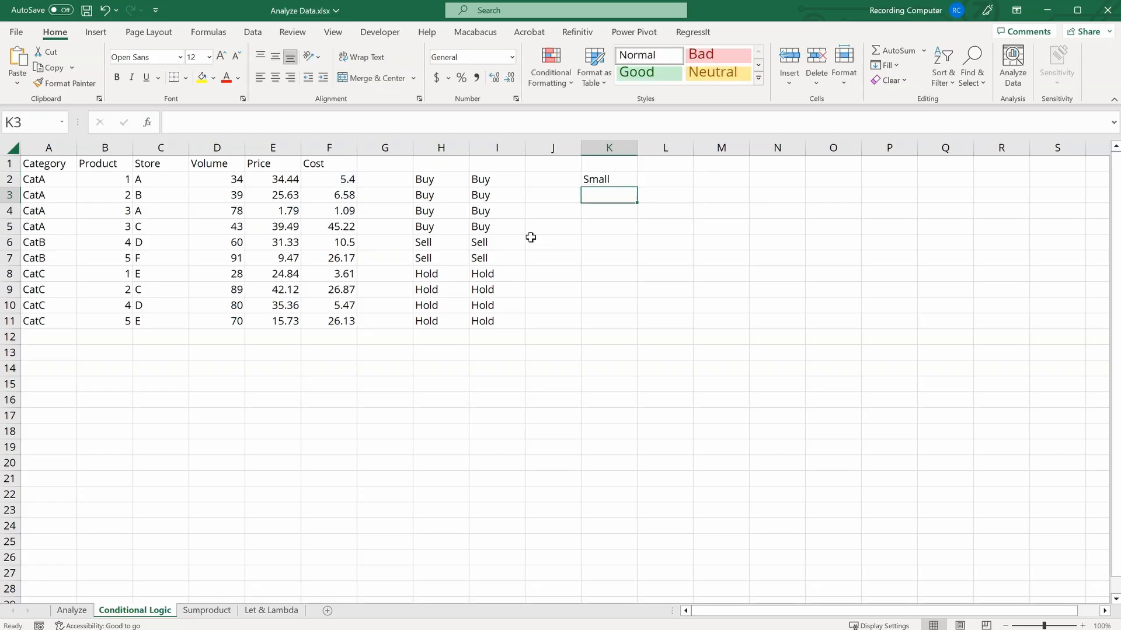
{"action": "left_click", "coordinate": [626, 182]}
{"action": "left_click_drag", "start_coordinate": [637, 187], "coordinate": [629, 331]}
{"action": "left_click", "coordinate": [652, 178]}
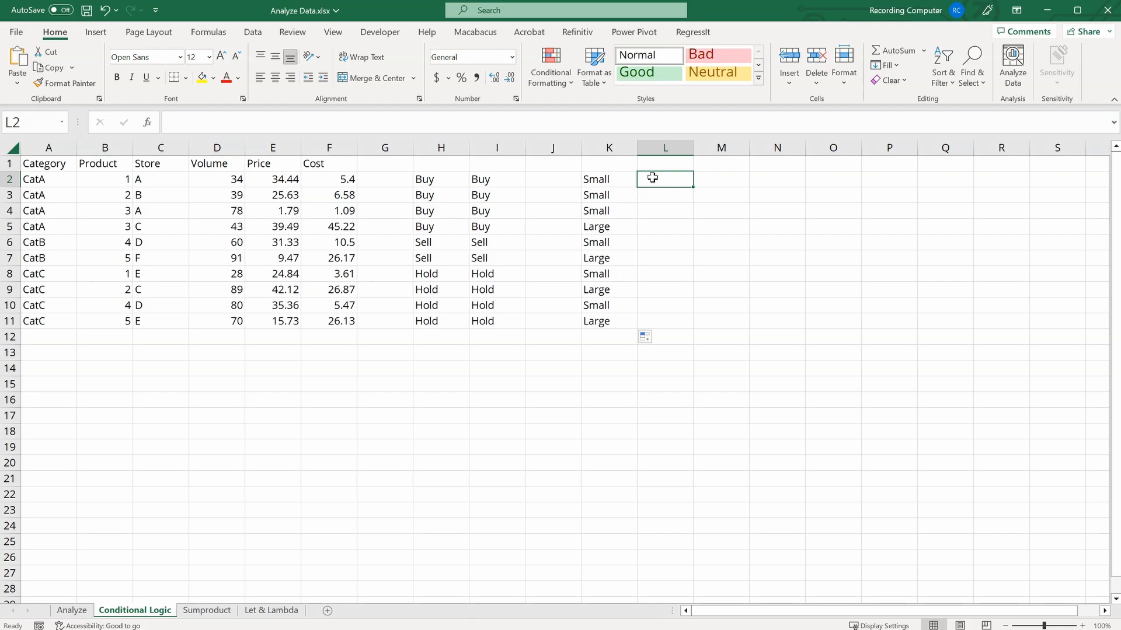
Step: Change K2 to =IF(F2>20,"Large",IF(F2>5,"Medium","Small")) and fill it down to K11
{"action": "left_click", "coordinate": [598, 178]}
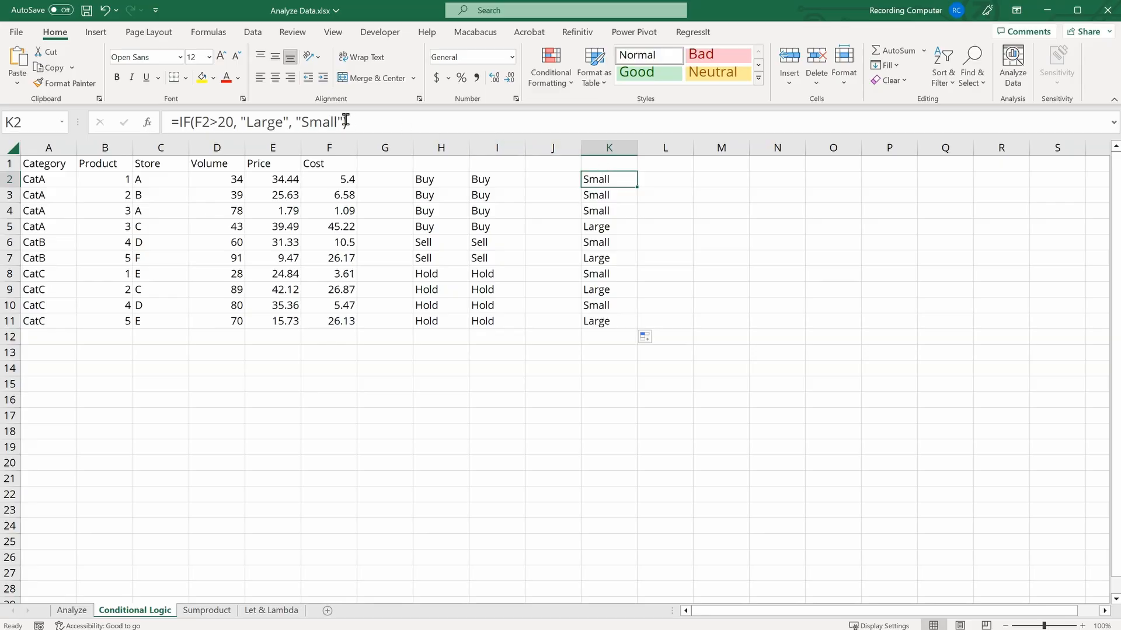
{"action": "left_click_drag", "start_coordinate": [346, 121], "coordinate": [311, 117]}
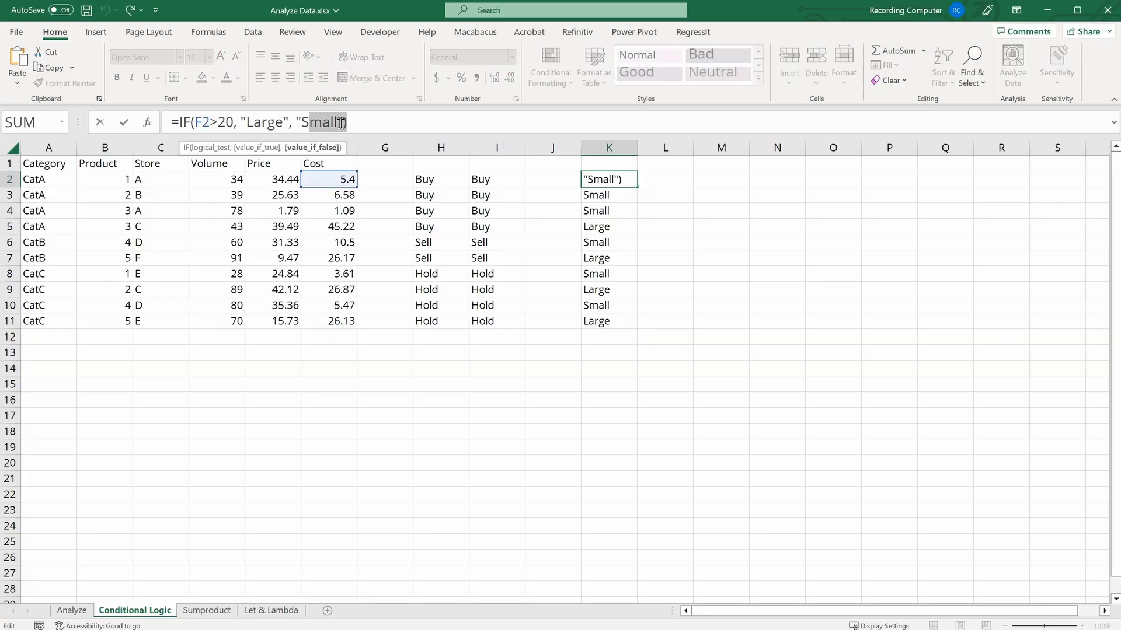
{"action": "left_click", "coordinate": [395, 122]}
{"action": "key", "text": "BackSpace"}
{"action": "key", "text": "BackSpace"}
{"action": "key", "text": "BackSpace"}
{"action": "key", "text": "BackSpace"}
{"action": "key", "text": "BackSpace"}
{"action": "key", "text": "BackSpace"}
{"action": "key", "text": "BackSpace"}
{"action": "type", "text": "if"}
{"action": "key", "text": "Tab"}
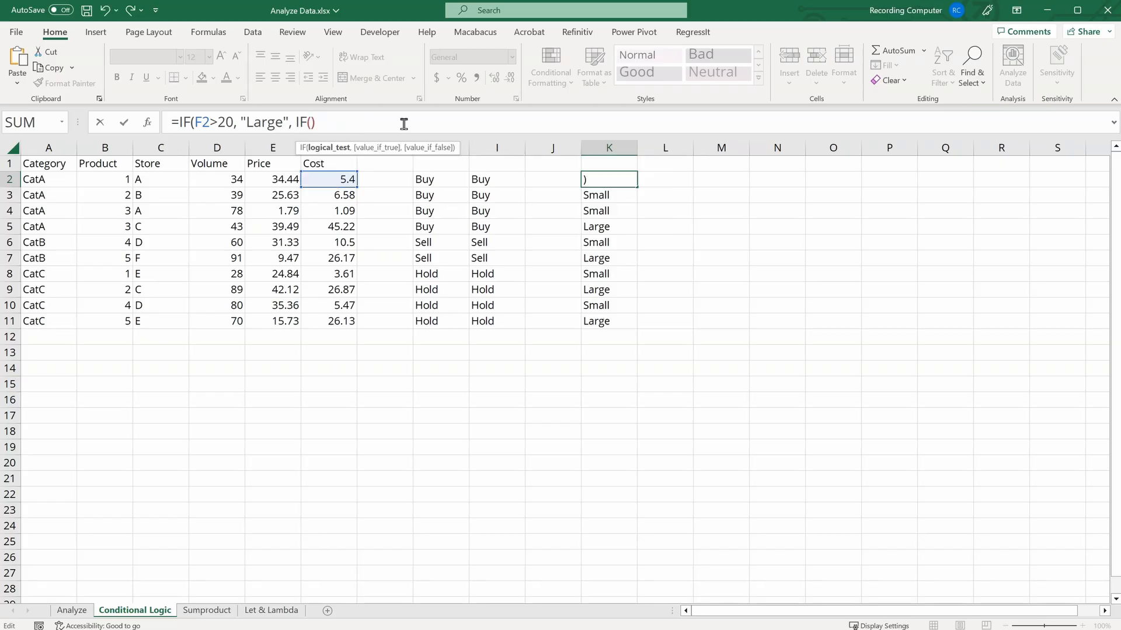
{"action": "left_click", "coordinate": [336, 179]}
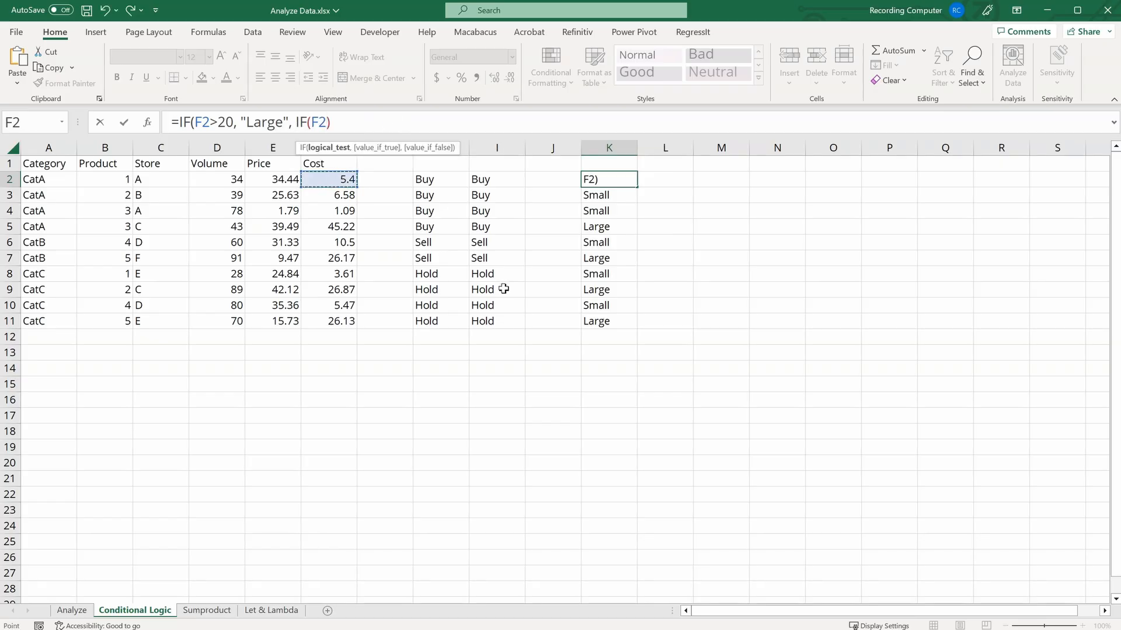
{"action": "type", "text": "> 5,"}
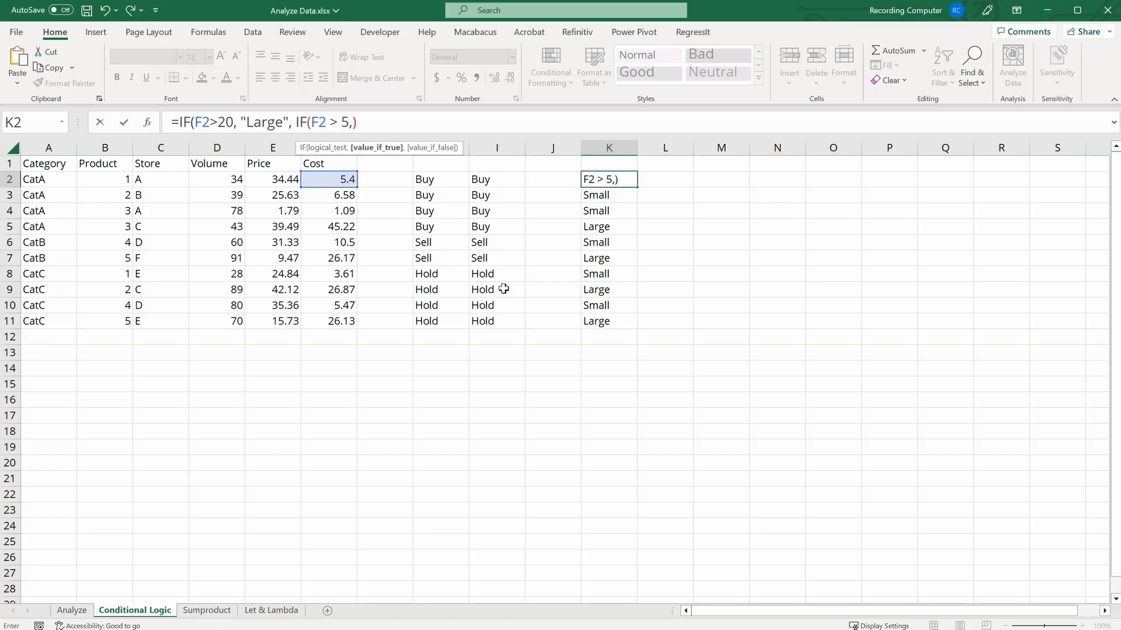
{"action": "type", "text": " \"Med"}
{"action": "type", "text": "ium"}
{"action": "type", "text": "\","}
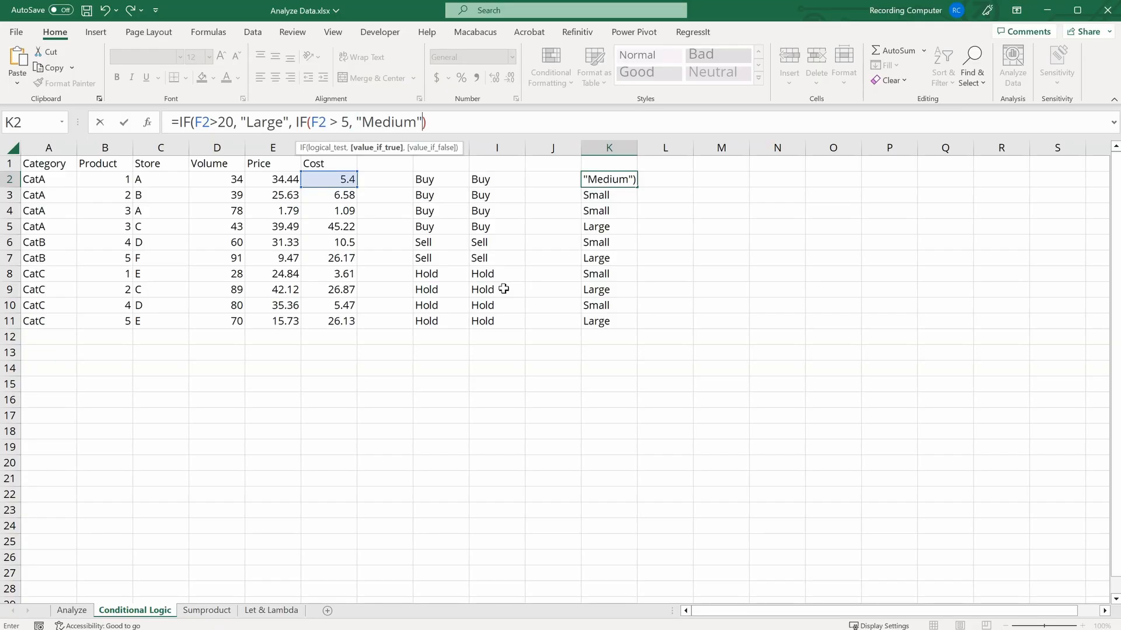
{"action": "type", "text": " \"Small"}
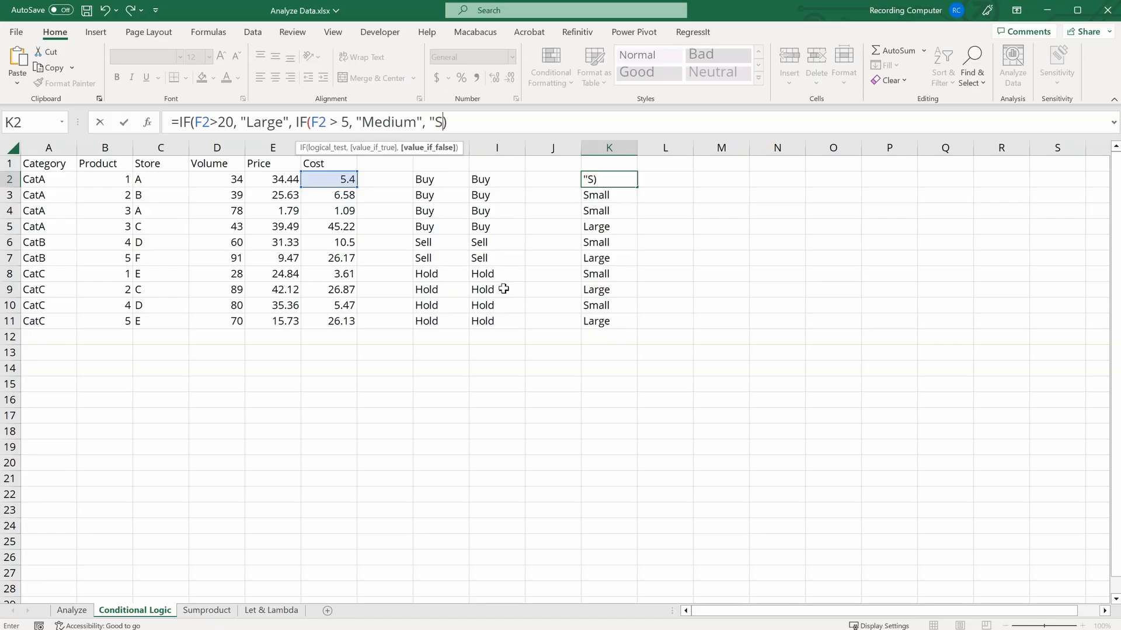
{"action": "type", "text": "\""}
{"action": "key", "text": "ctrl+Return"}
{"action": "left_click_drag", "start_coordinate": [636, 188], "coordinate": [626, 329]}
{"action": "left_click", "coordinate": [666, 175]}
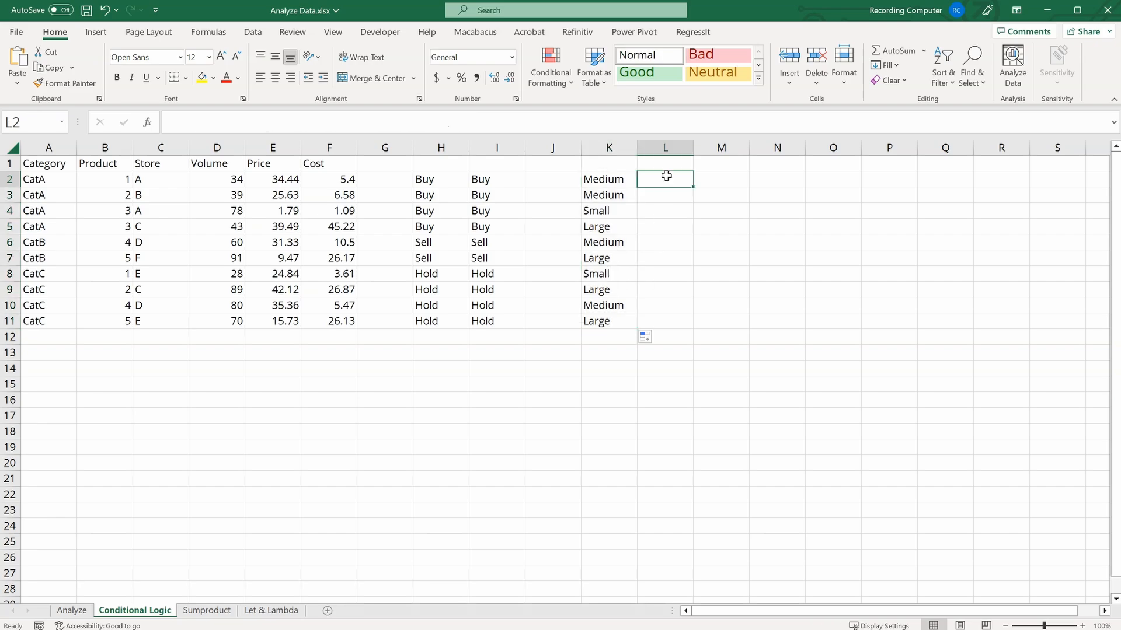
{"action": "key", "text": "Left"}
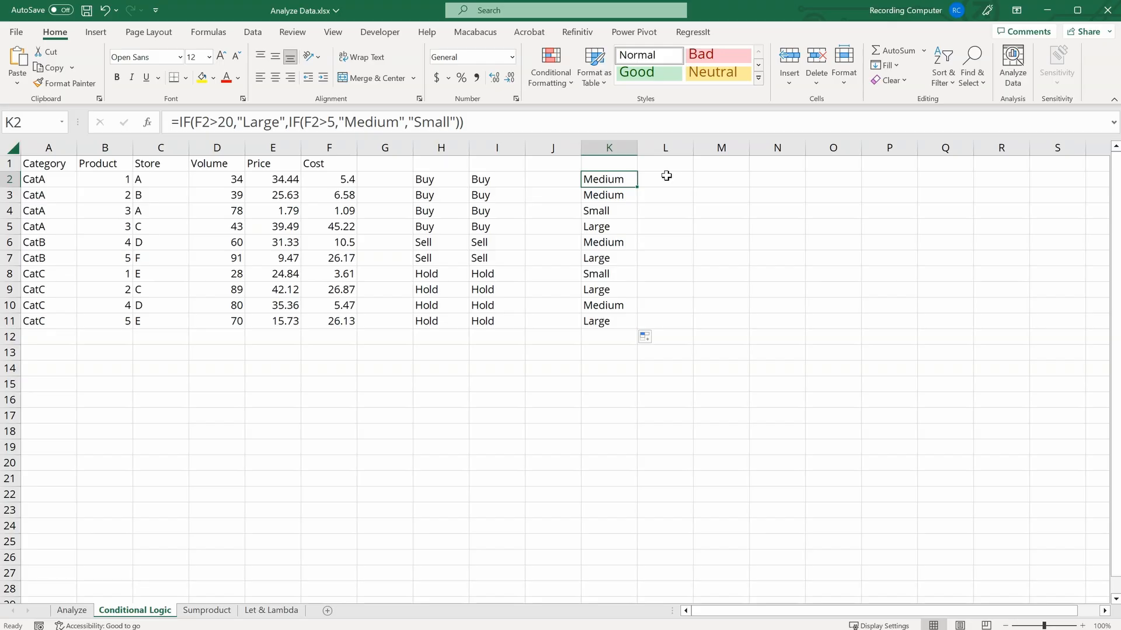
Step: Begin an IFS formula in L2 testing F2>20 for "Large", F2>5 for "Medium" and F2>0 for "Small"
{"action": "left_click", "coordinate": [666, 176]}
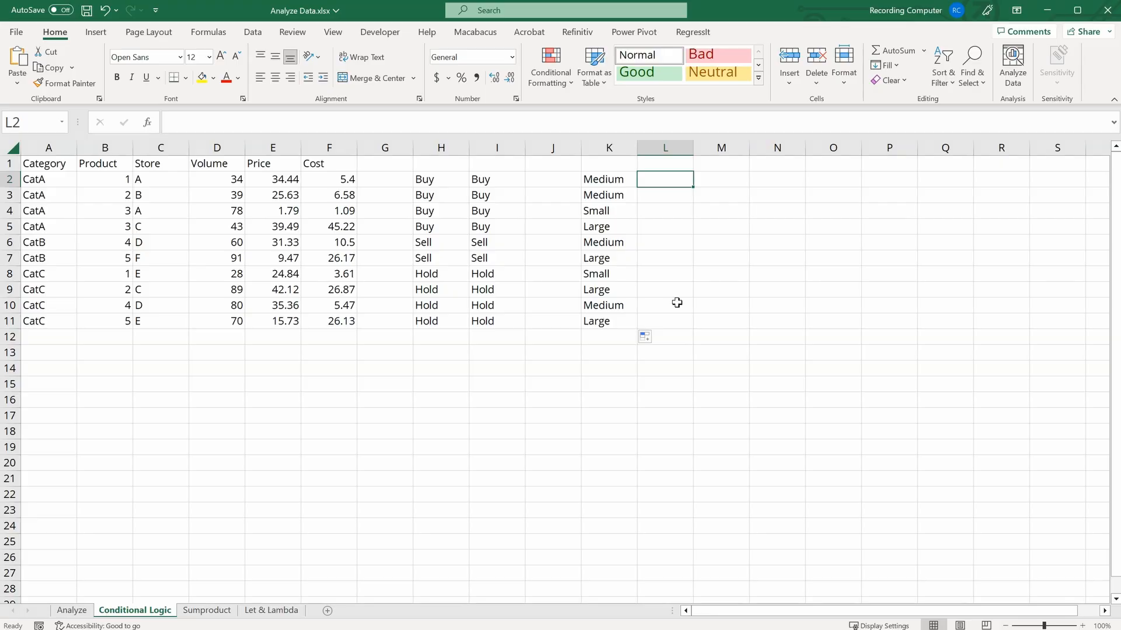
{"action": "type", "text": "=ifs"}
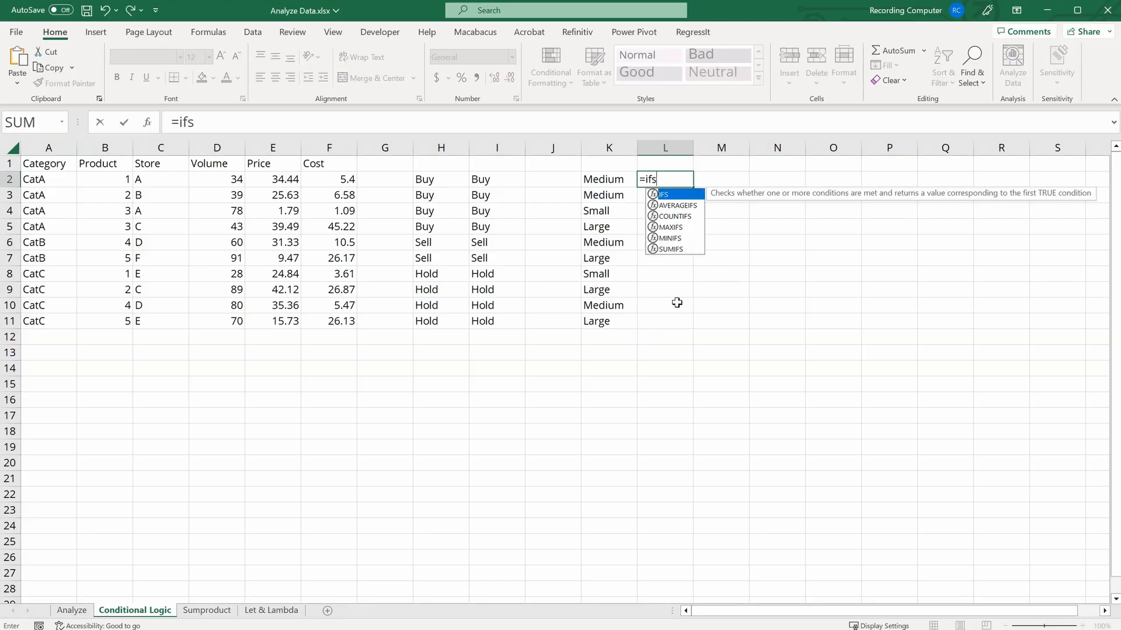
{"action": "key", "text": "Tab"}
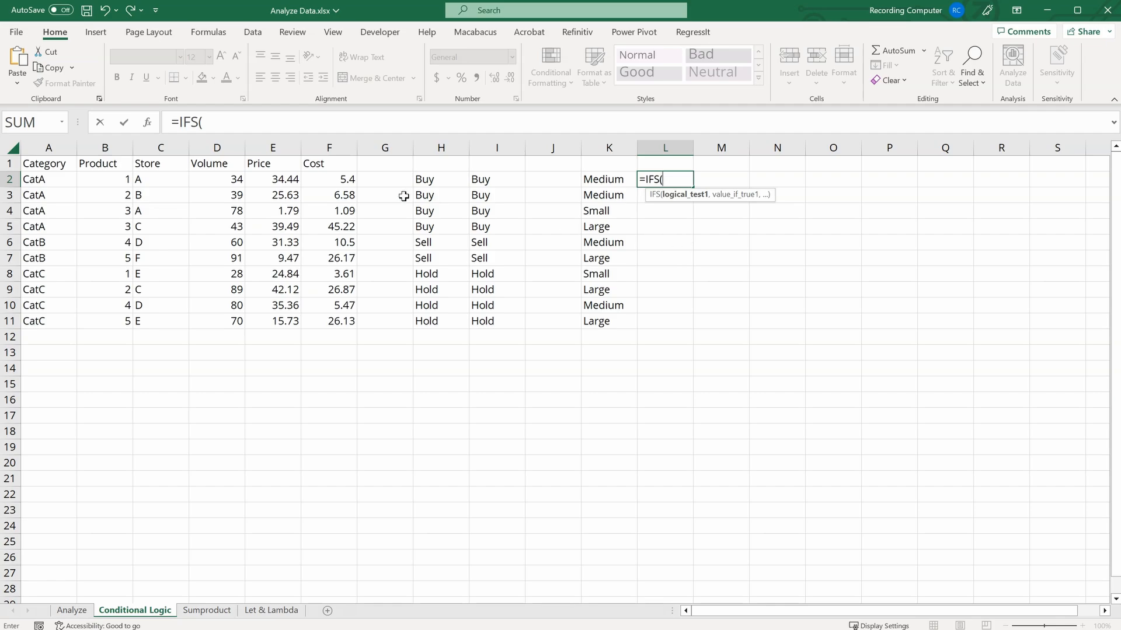
{"action": "left_click", "coordinate": [331, 180]}
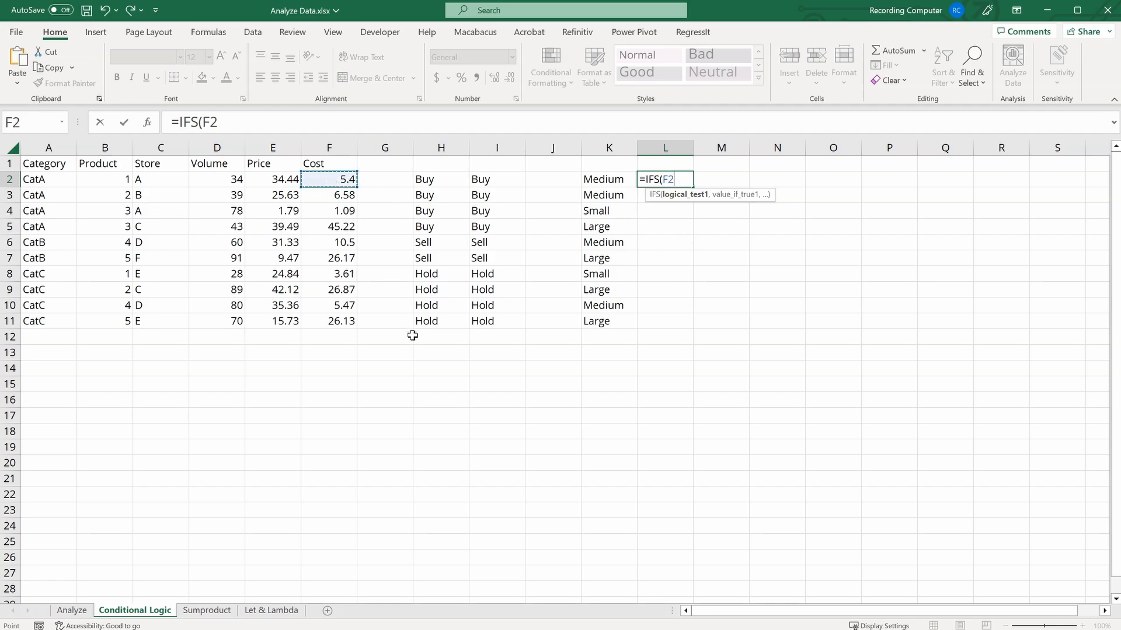
{"action": "type", "text": ">20,"}
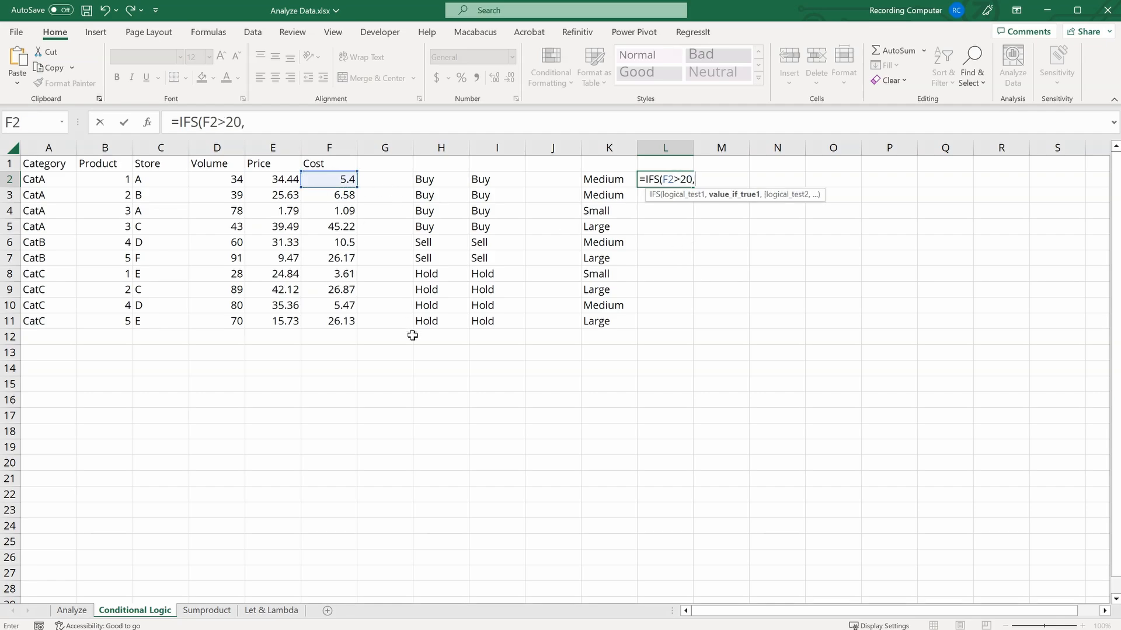
{"action": "type", "text": " \"Large\","}
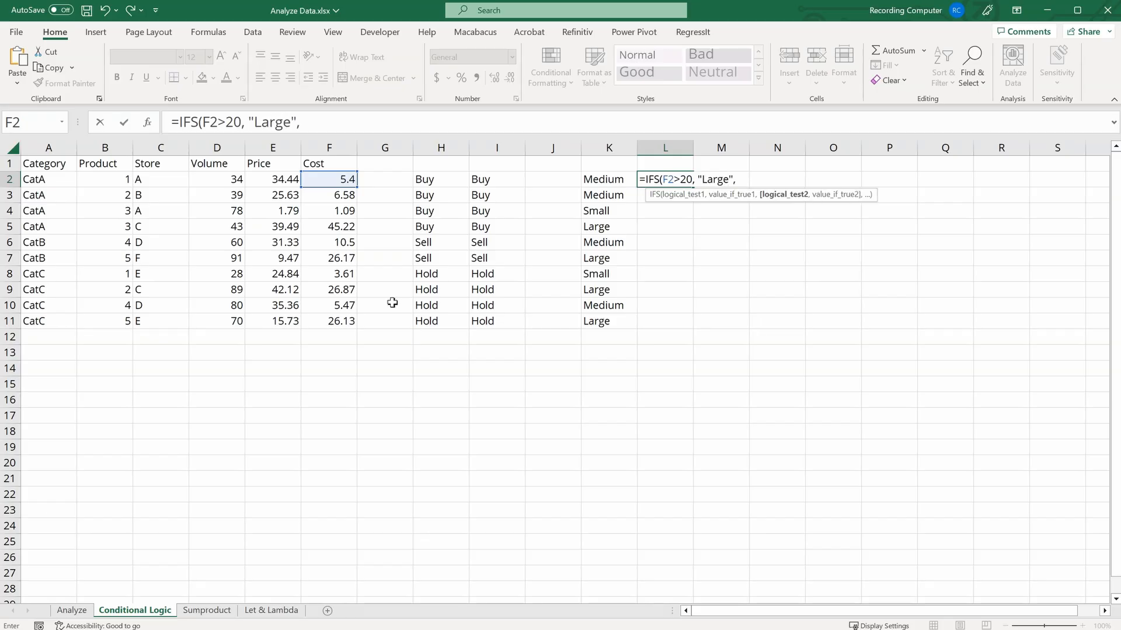
{"action": "left_click", "coordinate": [324, 178]}
{"action": "type", "text": ">"}
{"action": "type", "text": "5"}
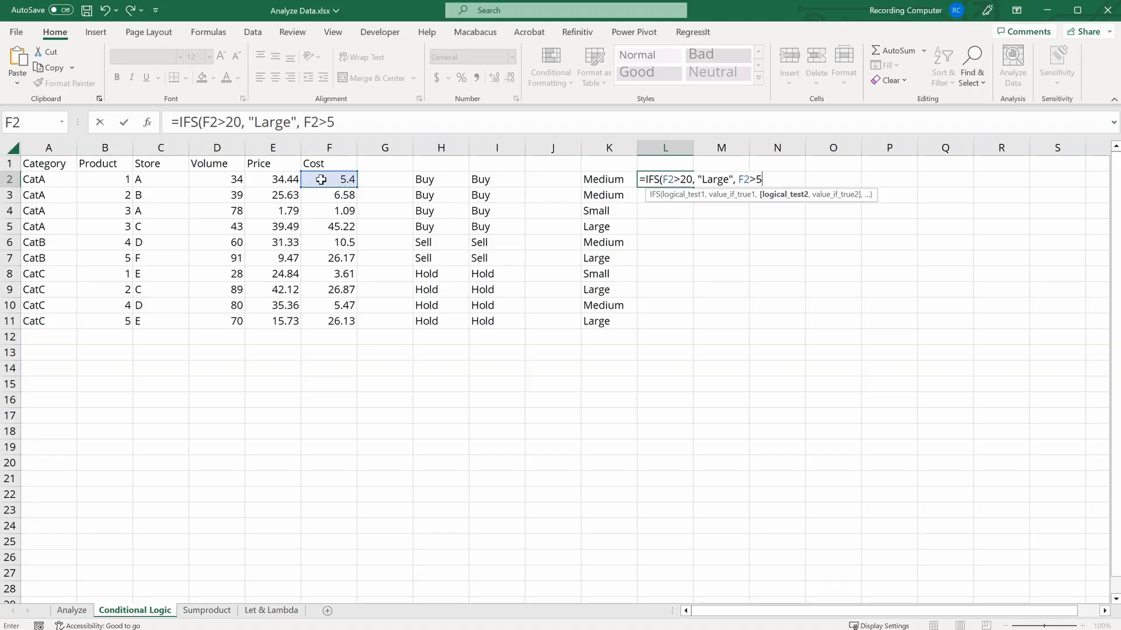
{"action": "type", "text": ", \"Med"}
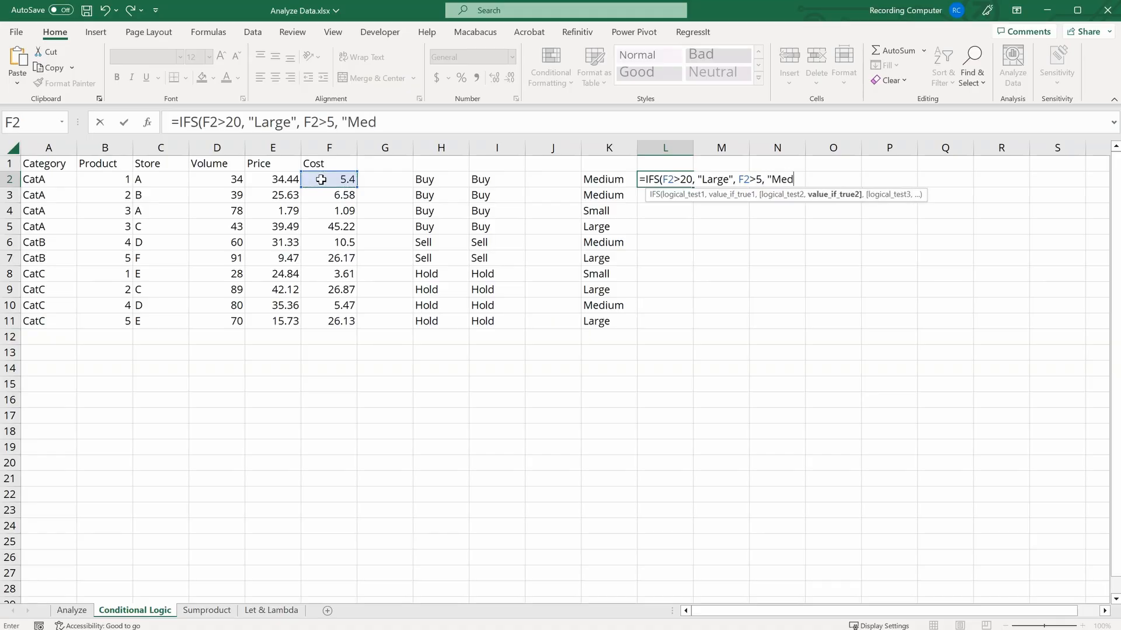
{"action": "type", "text": "ium\","}
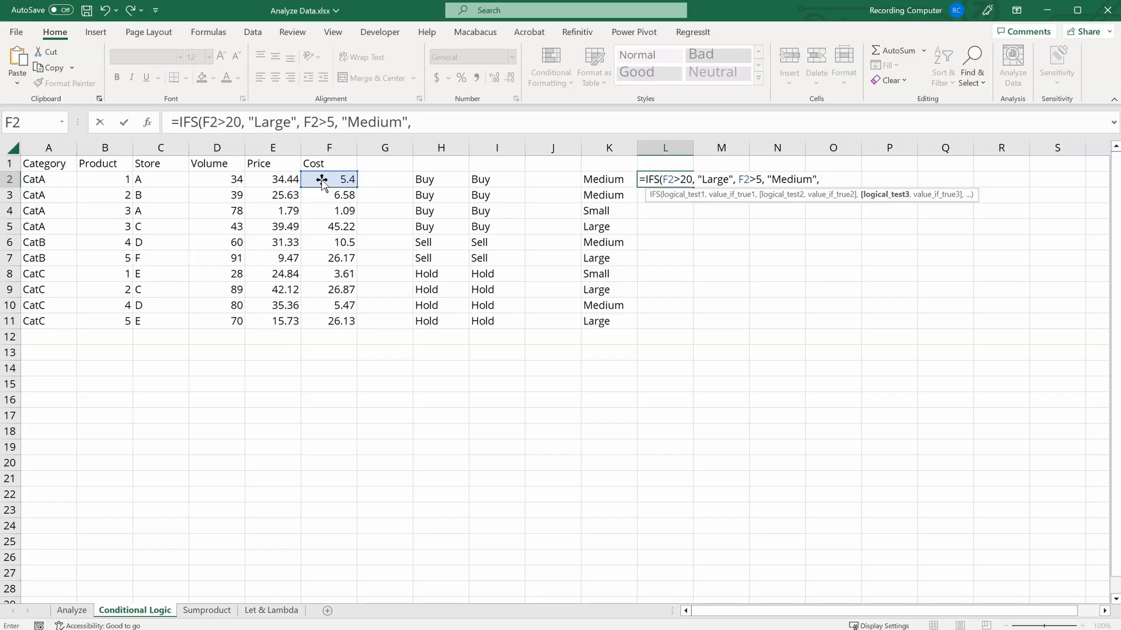
{"action": "left_click", "coordinate": [326, 180]}
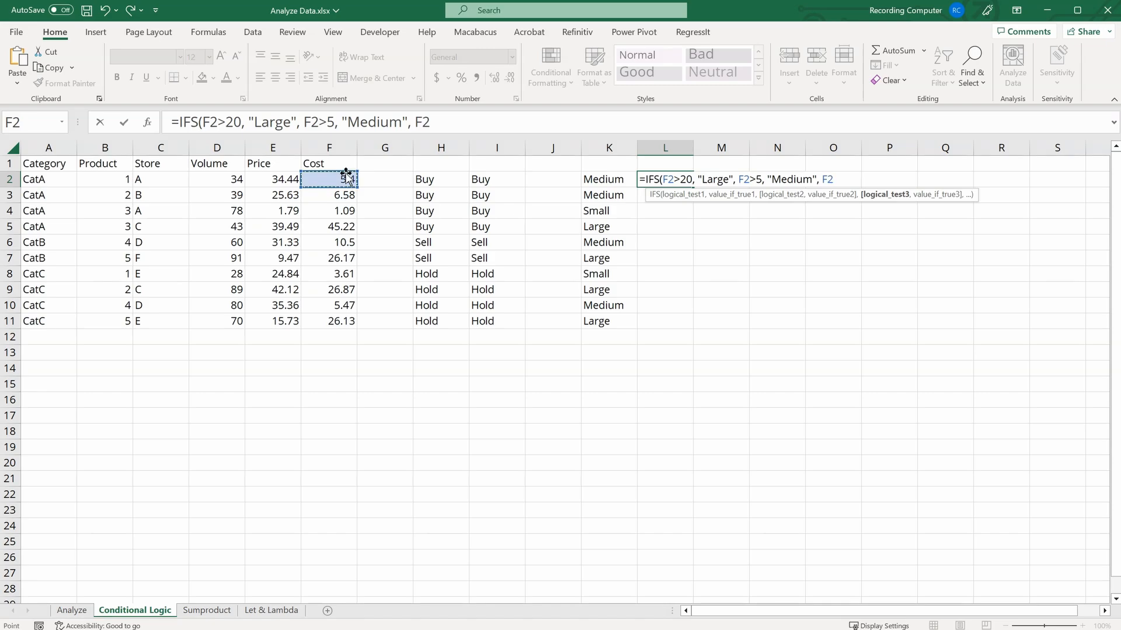
{"action": "type", "text": ">0,"}
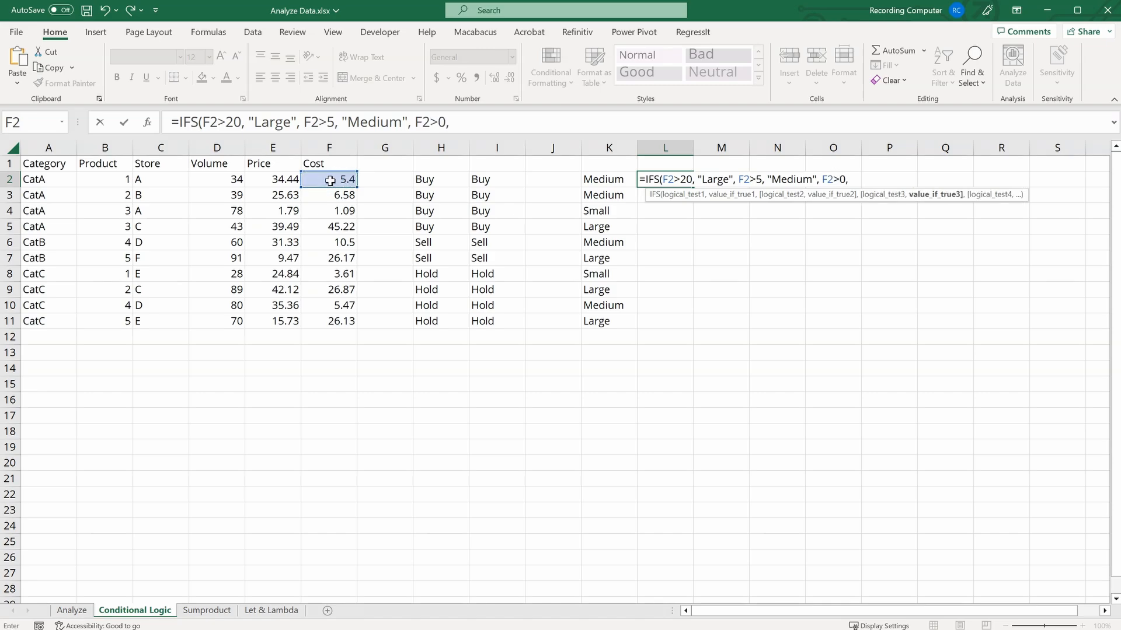
{"action": "type", "text": " \"Small\","}
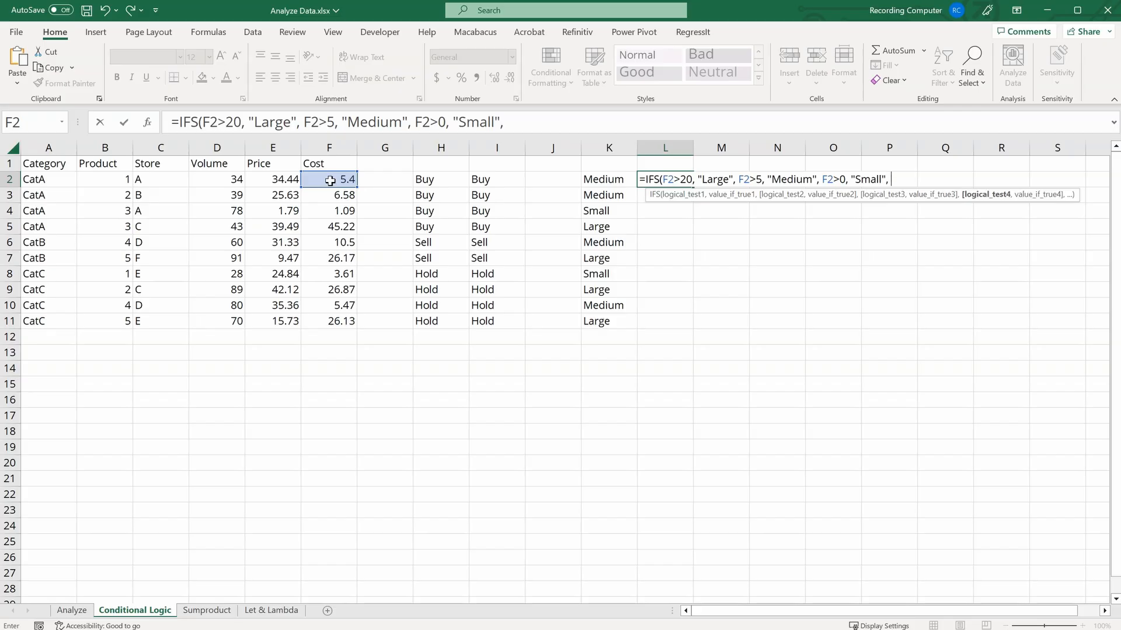
Step: Add the F2<=0 "Error" condition and complete the IFS formula in L2
{"action": "left_click", "coordinate": [331, 181]}
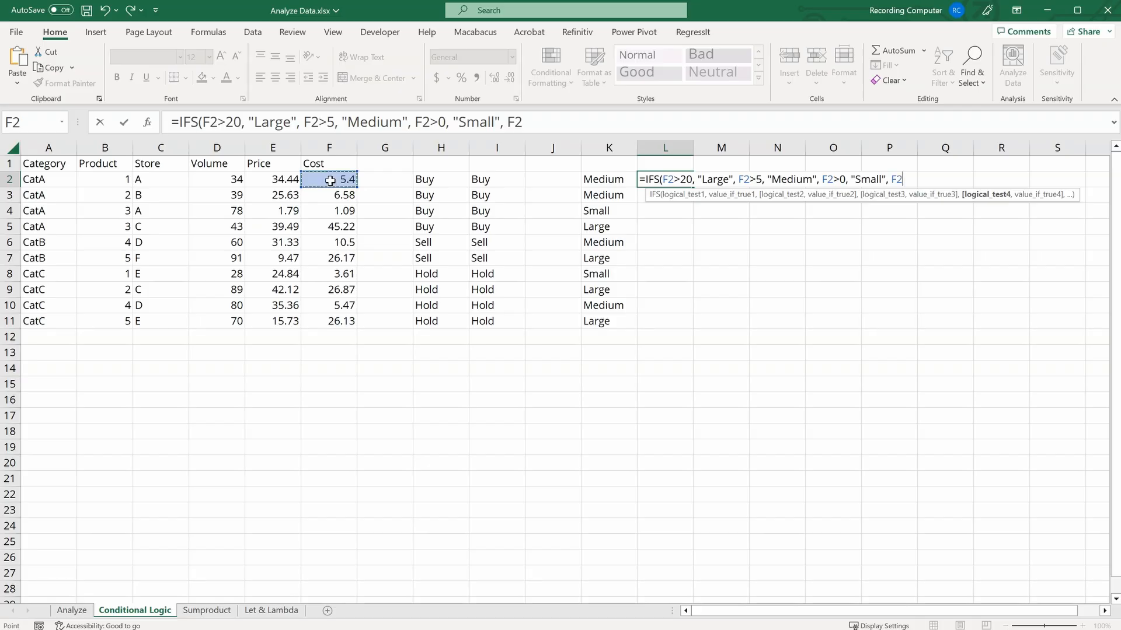
{"action": "type", "text": "<=0, \"Erro"}
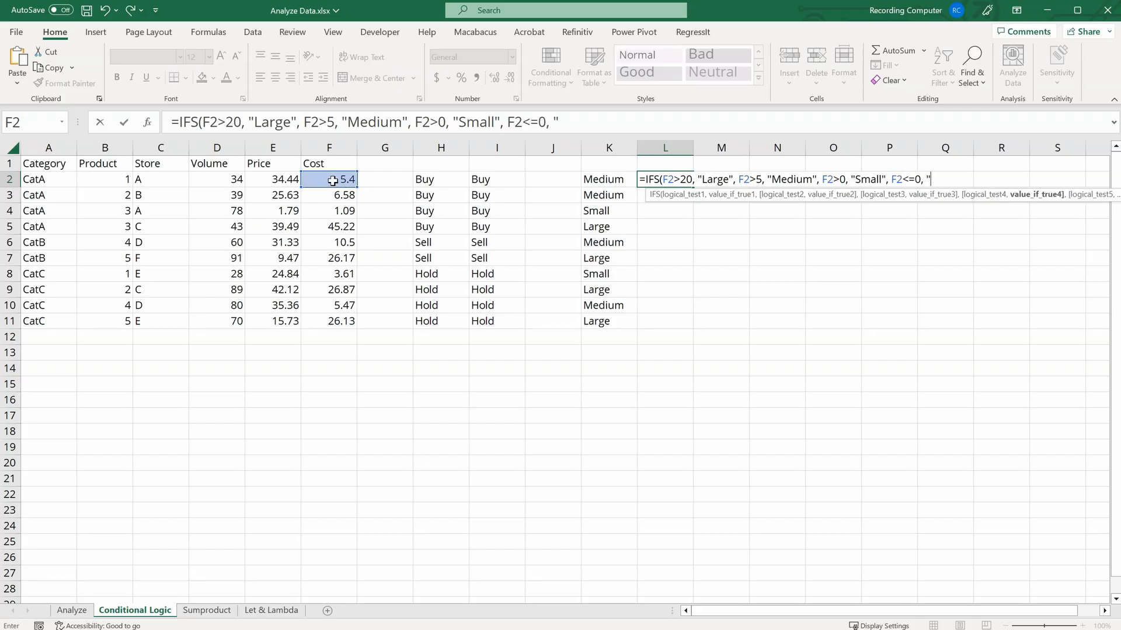
{"action": "type", "text": "r"}
{"action": "left_click", "coordinate": [611, 124]}
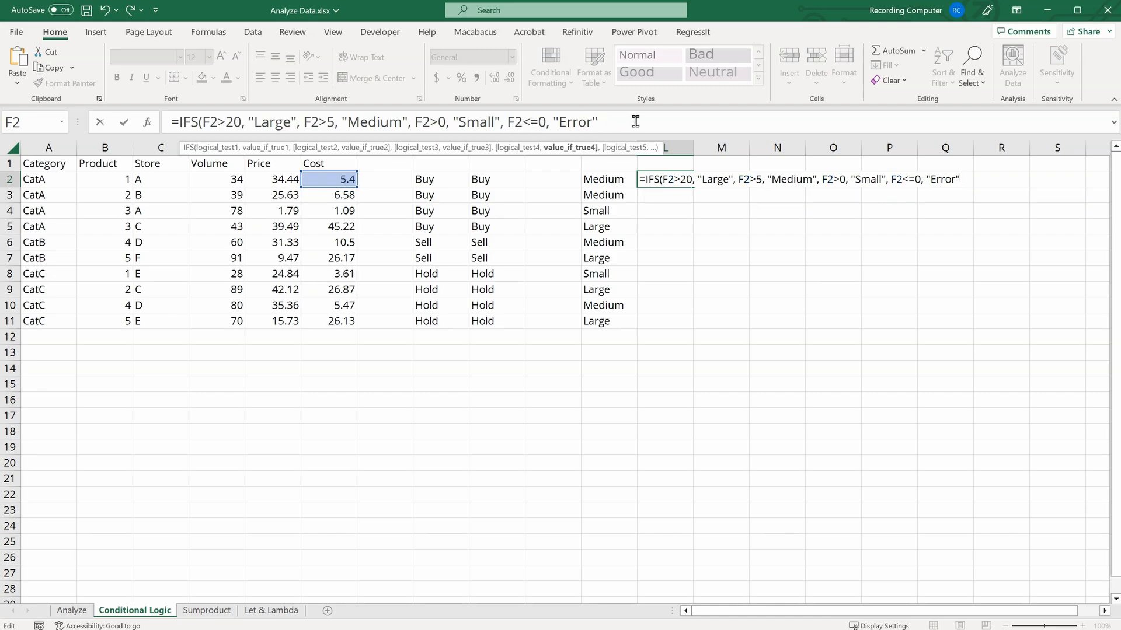
{"action": "type", "text": ")"}
{"action": "key", "text": "Return"}
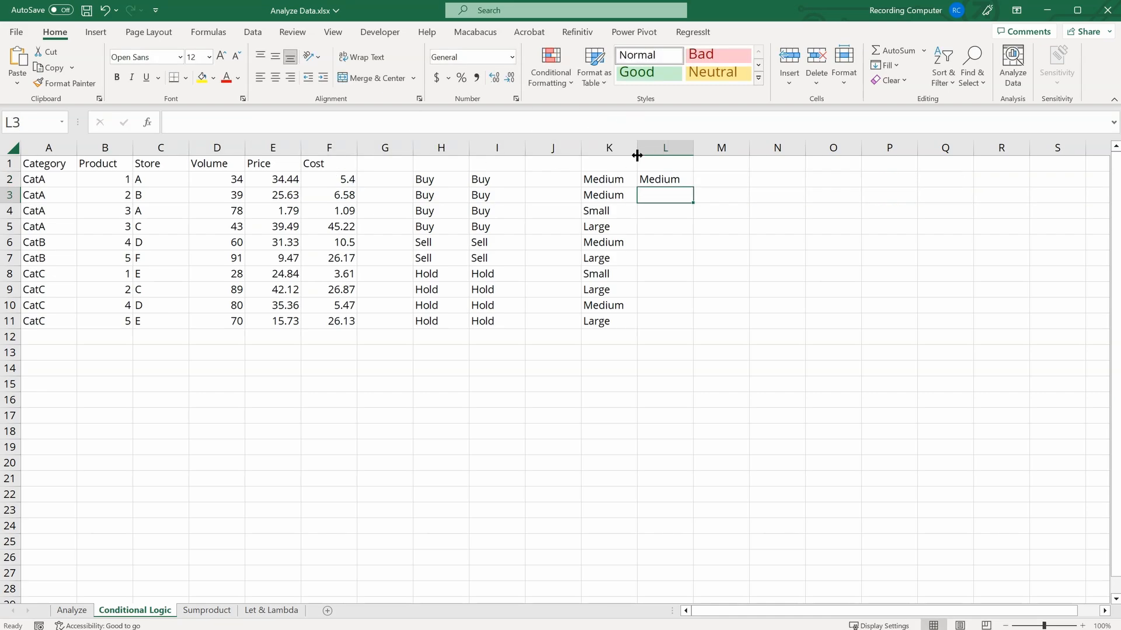
Step: Fill the IFS formula from L2 down to L11 and compare it with the nested IF in K2
{"action": "left_click", "coordinate": [672, 174]}
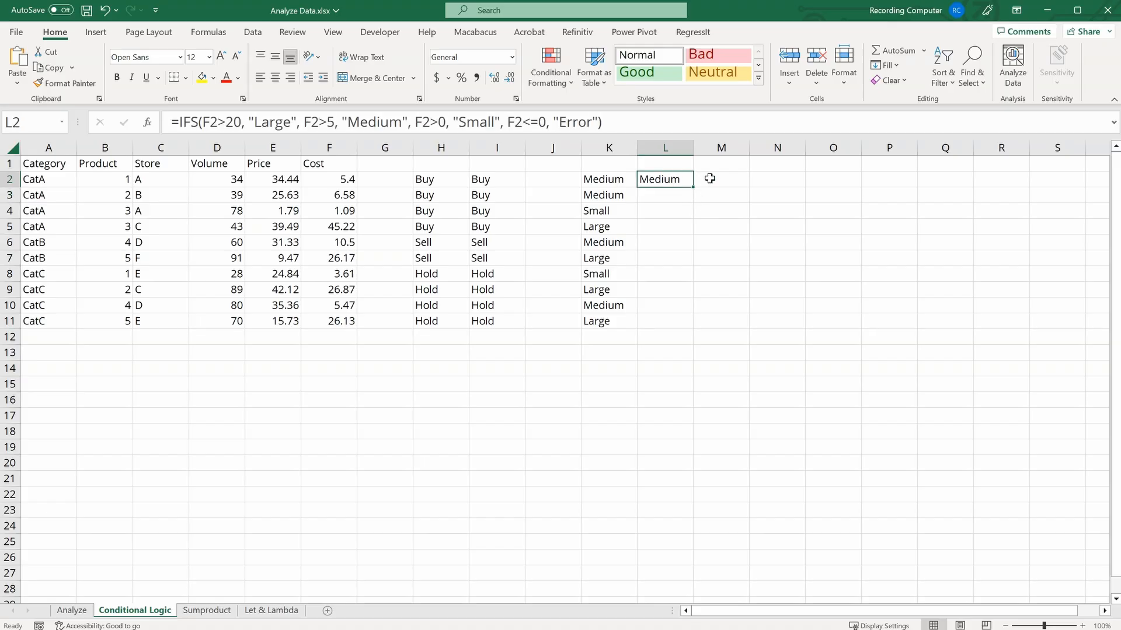
{"action": "left_click_drag", "start_coordinate": [693, 187], "coordinate": [695, 326]}
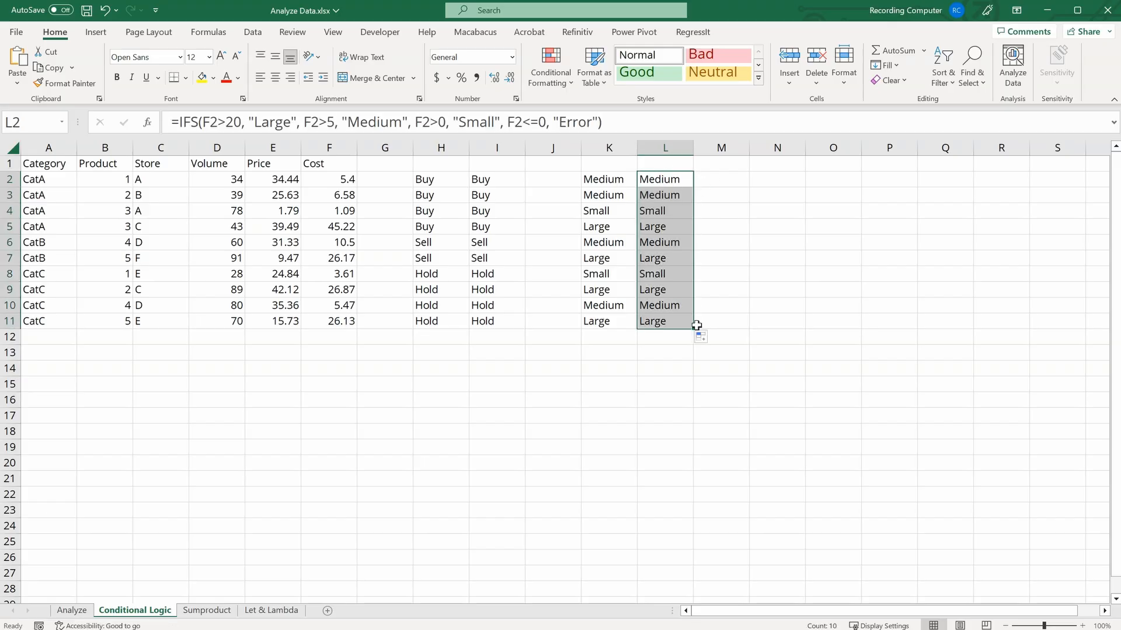
{"action": "left_click", "coordinate": [609, 178]}
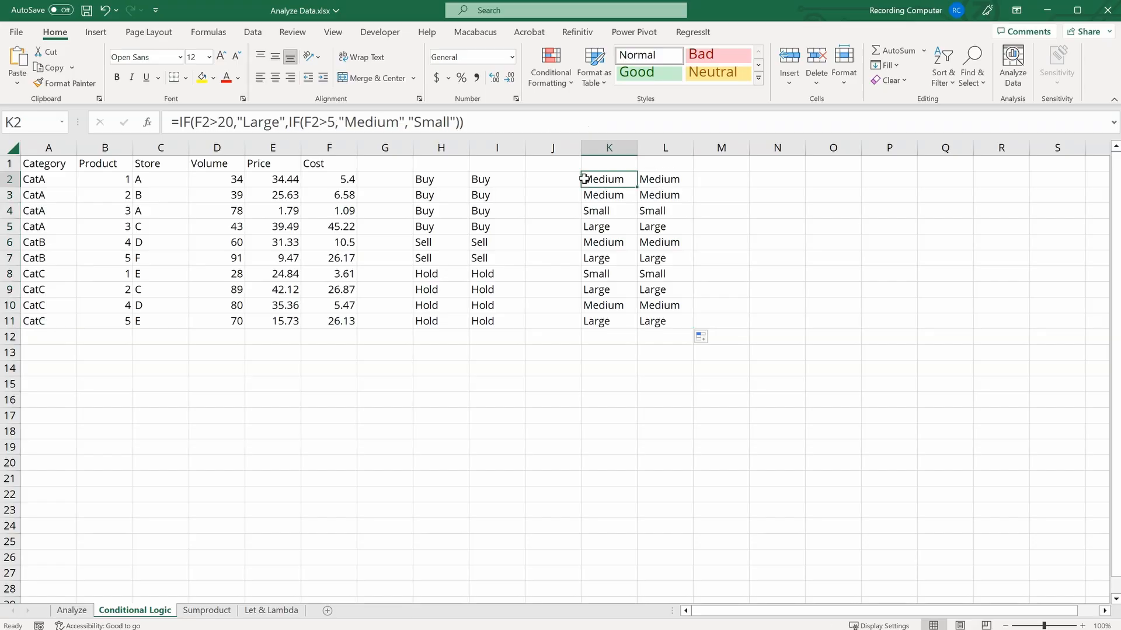
{"action": "left_click", "coordinate": [647, 179]}
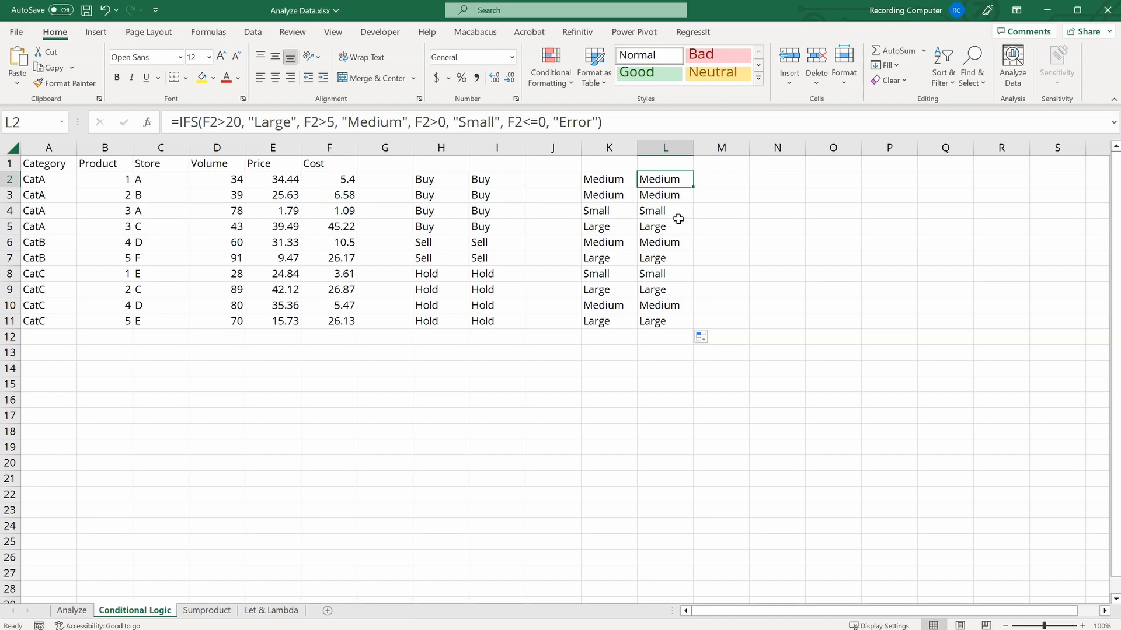
Step: Open the Sumproduct sheet and select the Volume and Price values to examine them
{"action": "key", "text": "ctrl+Page_Down"}
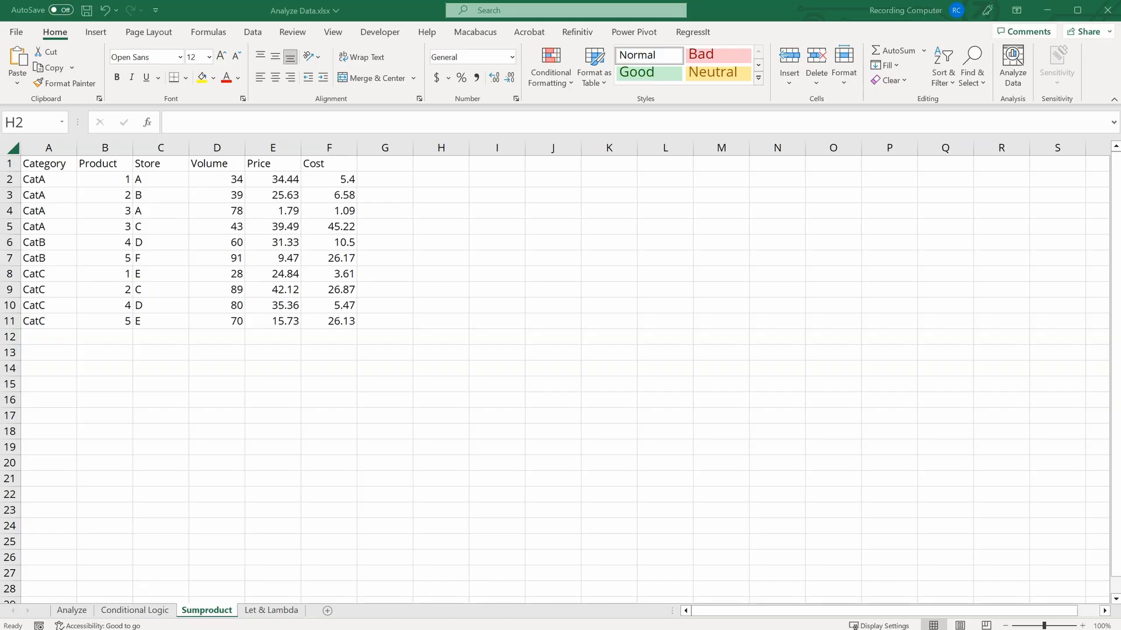
{"action": "left_click_drag", "start_coordinate": [230, 179], "coordinate": [228, 320]}
{"action": "left_click_drag", "start_coordinate": [283, 179], "coordinate": [296, 318]}
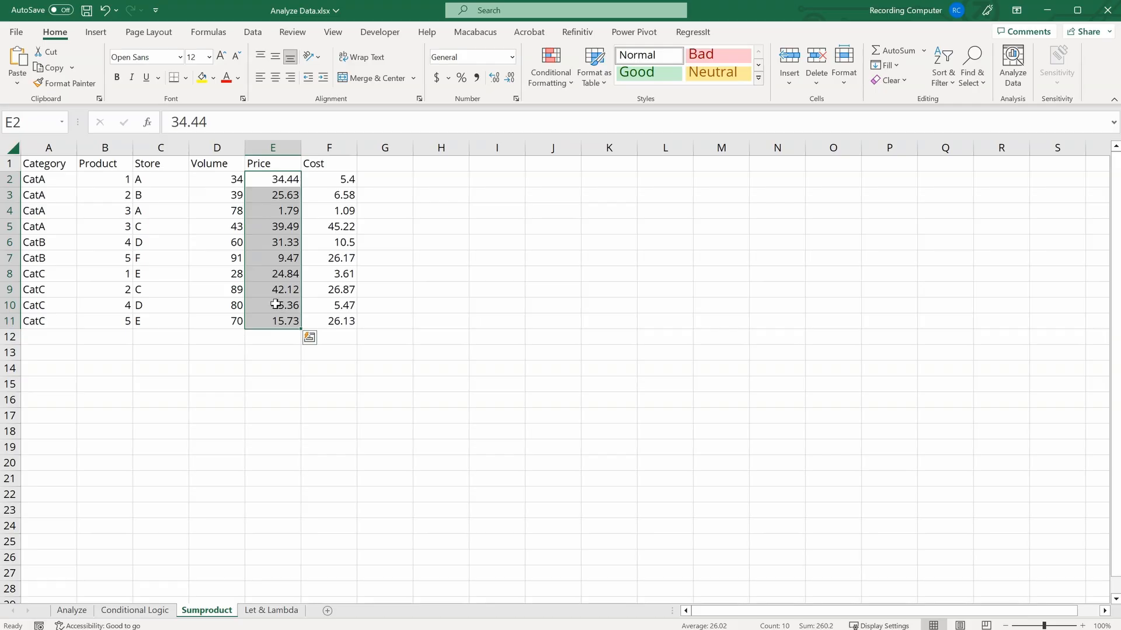
Step: Enter =D2*E2 in H2 and fill it down to H11
{"action": "left_click", "coordinate": [458, 180]}
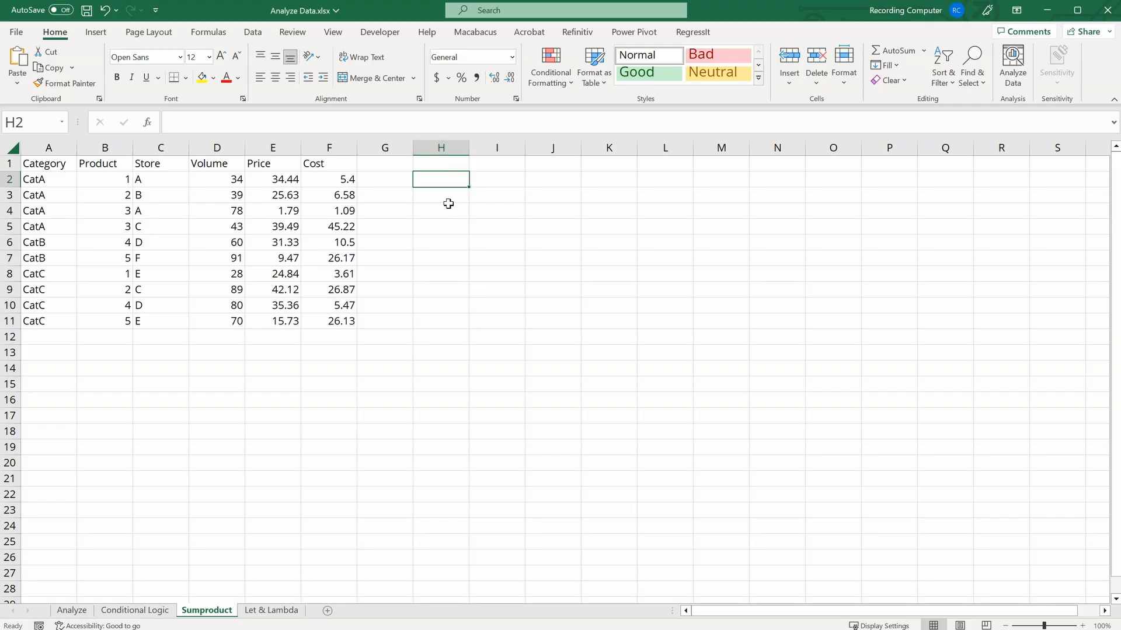
{"action": "type", "text": "="}
{"action": "key", "text": "Left"}
{"action": "key", "text": "Left"}
{"action": "key", "text": "Left"}
{"action": "key", "text": "Left"}
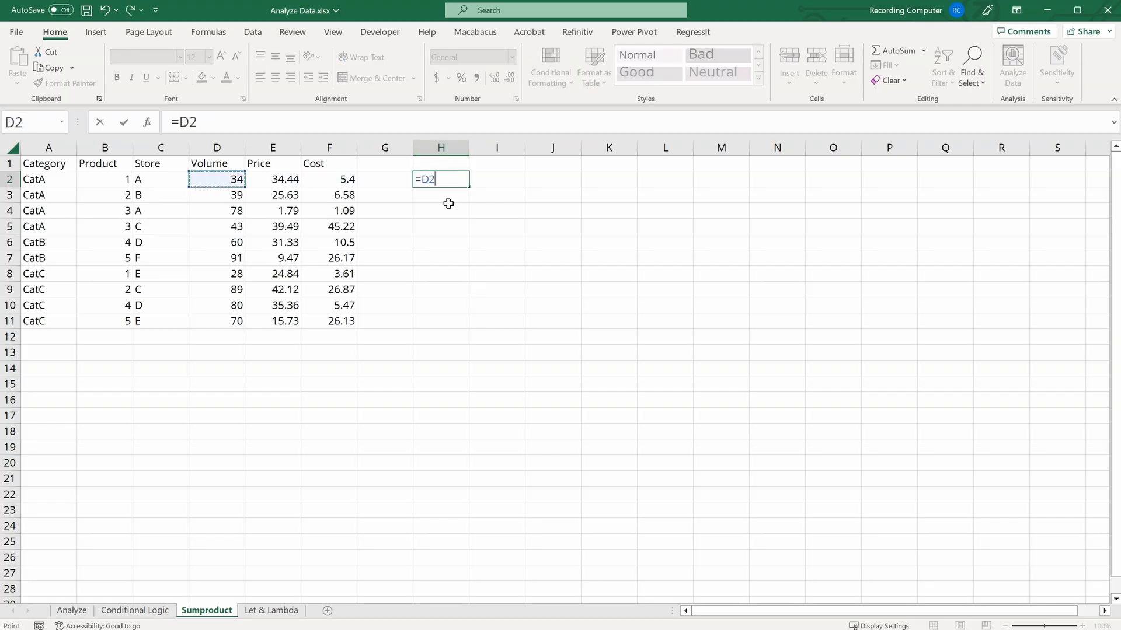
{"action": "type", "text": "*"}
{"action": "key", "text": "Left"}
{"action": "key", "text": "Left"}
{"action": "key", "text": "Left"}
{"action": "key", "text": "Return"}
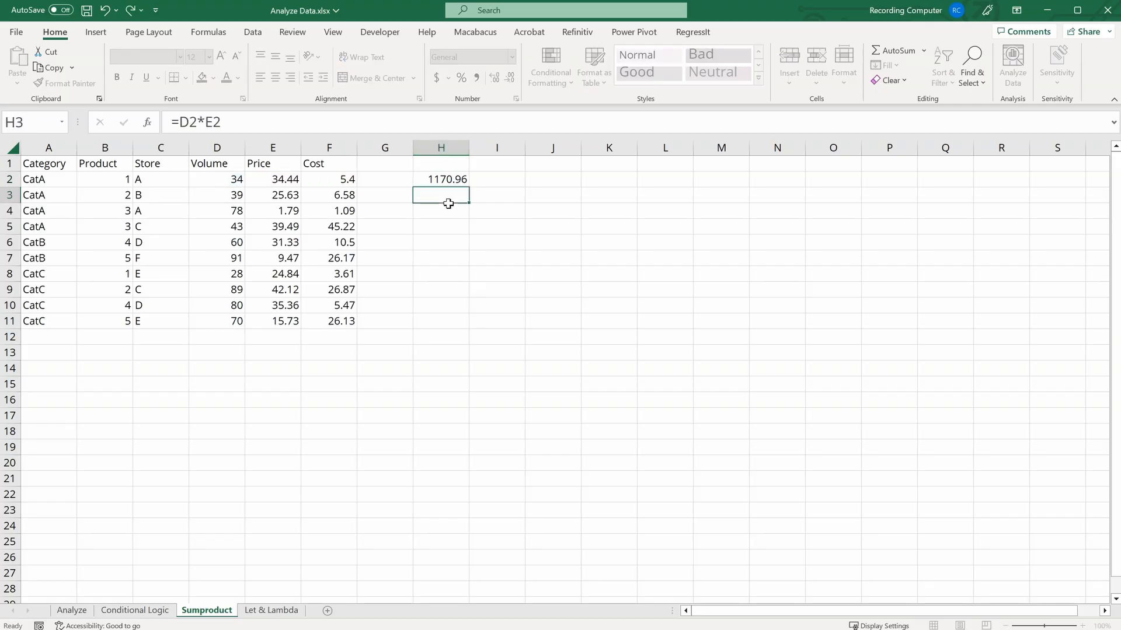
{"action": "left_click", "coordinate": [457, 178]}
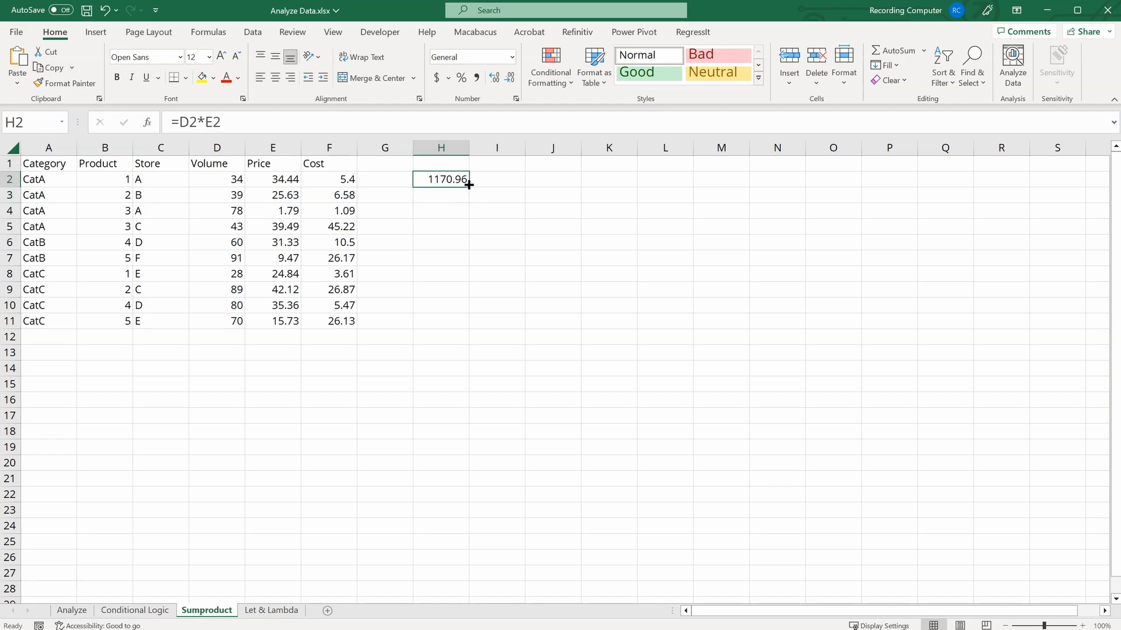
{"action": "left_click_drag", "start_coordinate": [468, 186], "coordinate": [461, 326]}
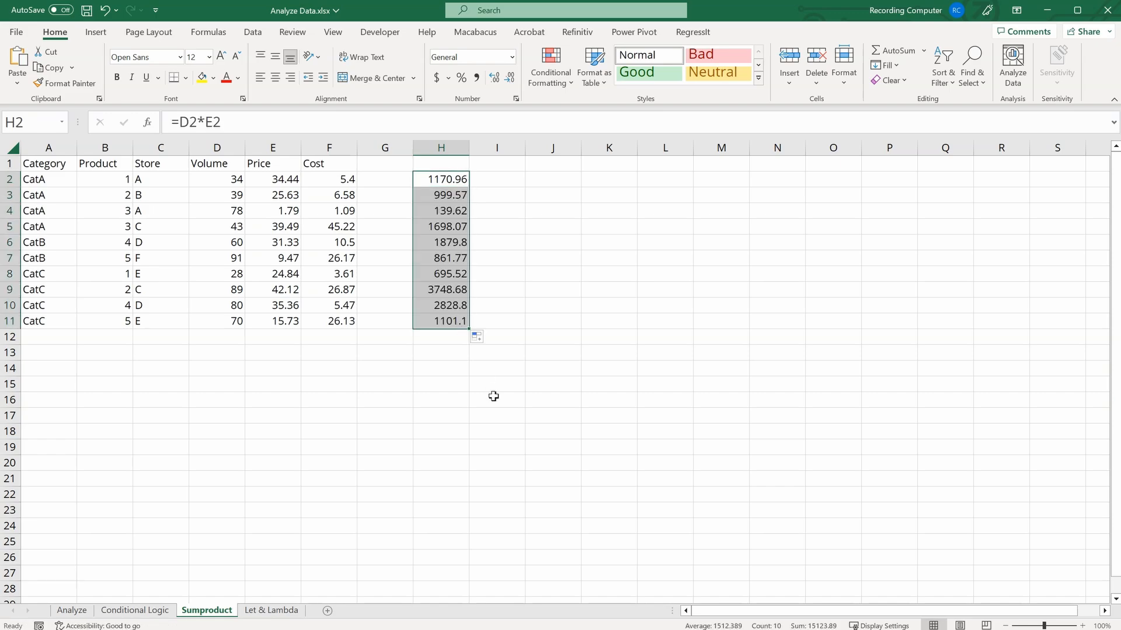
{"action": "left_click", "coordinate": [444, 350]}
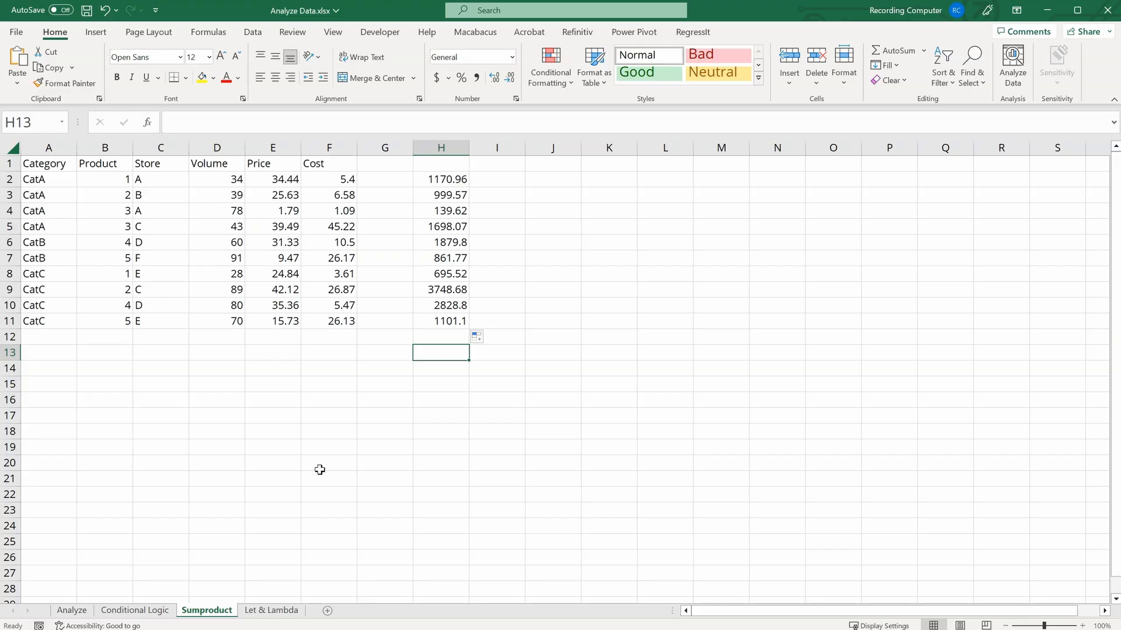
Step: Total the products with =SUM(H2:H11) in H13
{"action": "type", "text": "=su"}
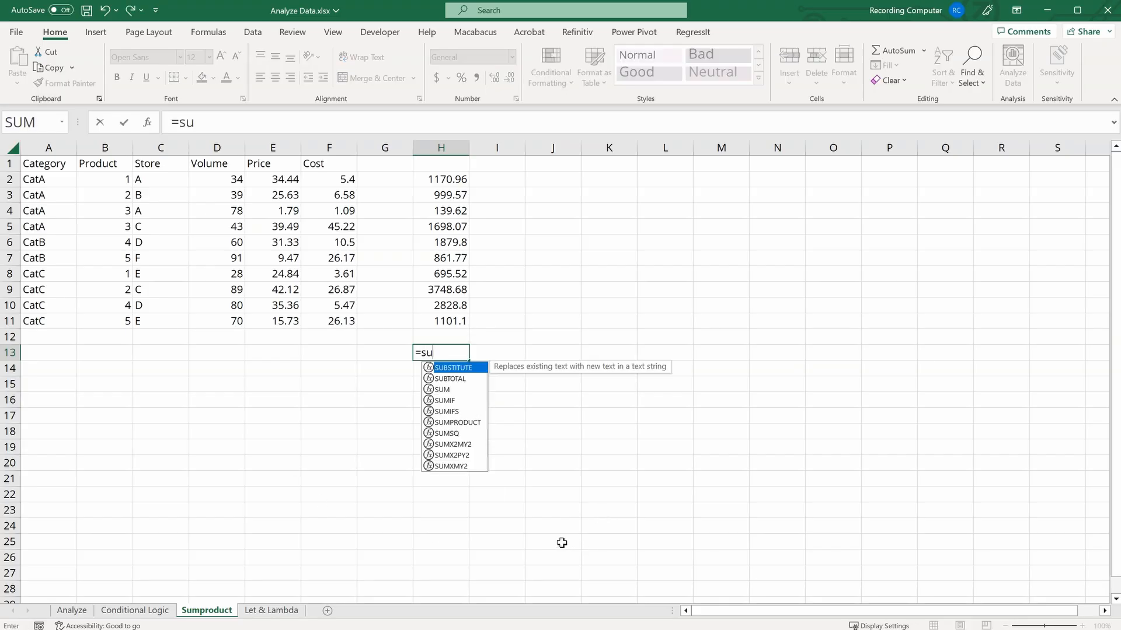
{"action": "key", "text": "Tab"}
{"action": "left_click_drag", "start_coordinate": [436, 182], "coordinate": [467, 308]}
{"action": "type", "text": ")"}
{"action": "key", "text": "Return"}
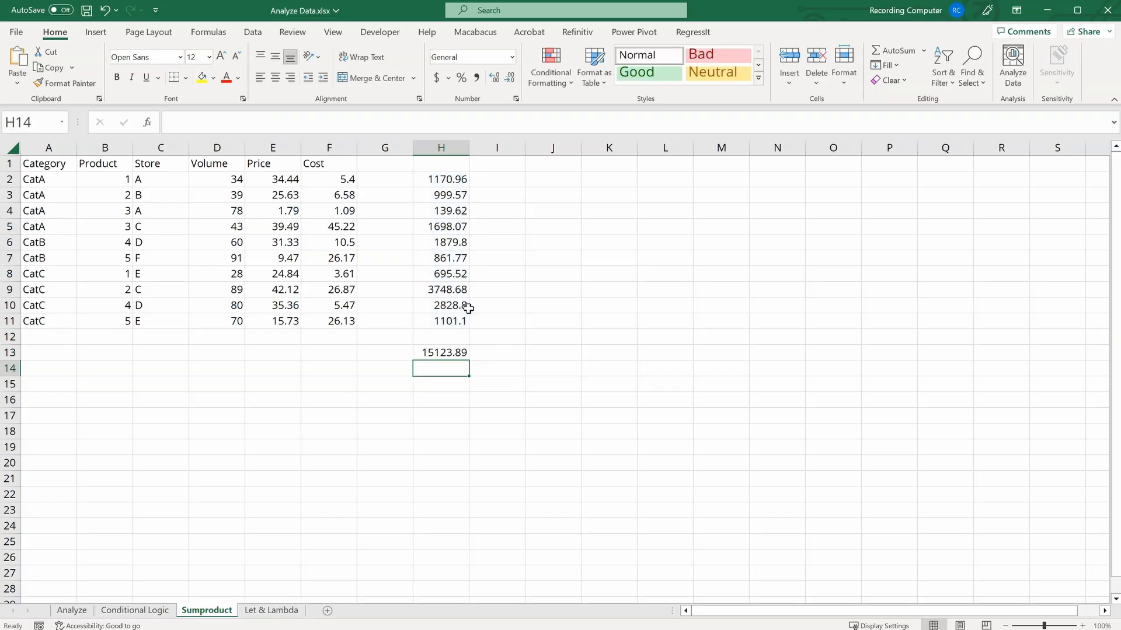
{"action": "left_click", "coordinate": [461, 353]}
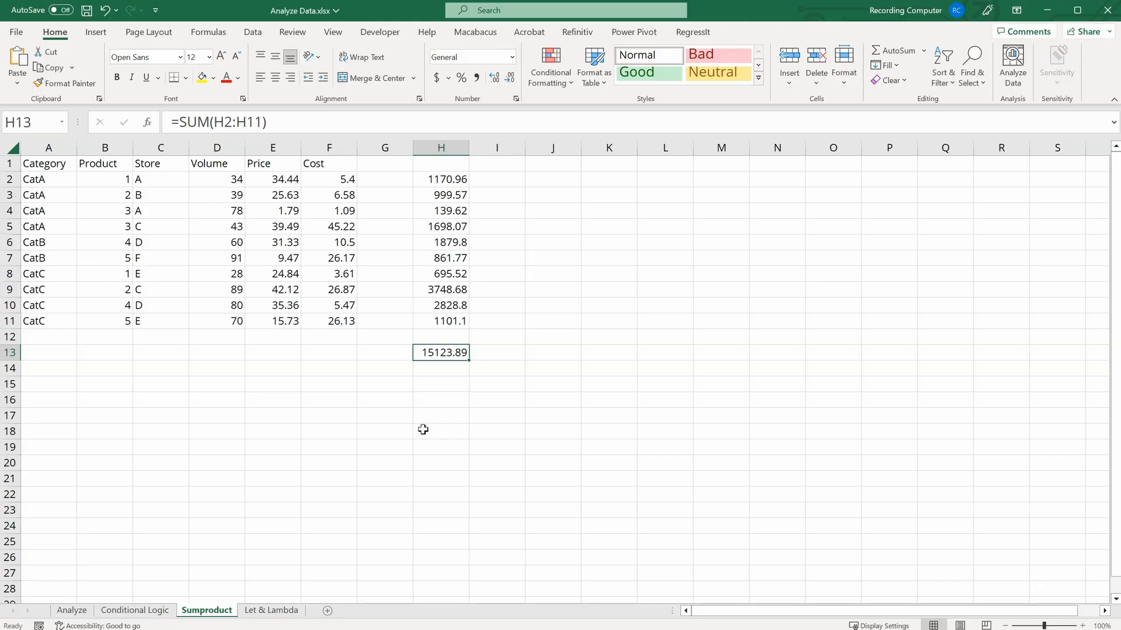
{"action": "left_click", "coordinate": [437, 383]}
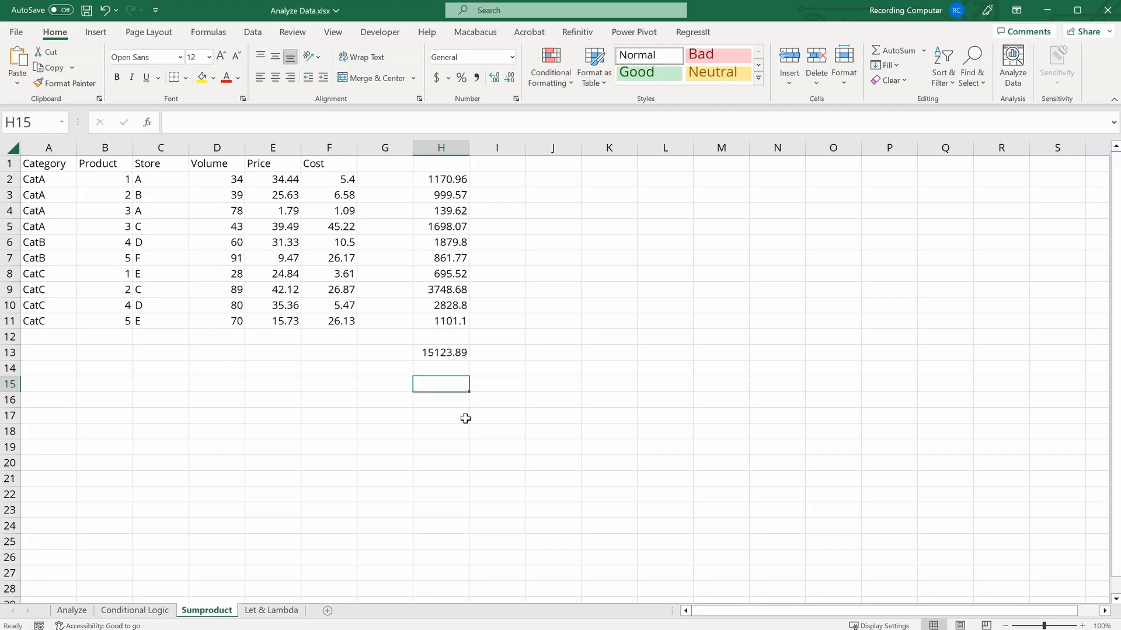
Step: Enter =SUMPRODUCT(D2:D11,E2:E11) in H15 and compare it with the SUM total in H13
{"action": "type", "text": "=sumpr"}
{"action": "key", "text": "Tab"}
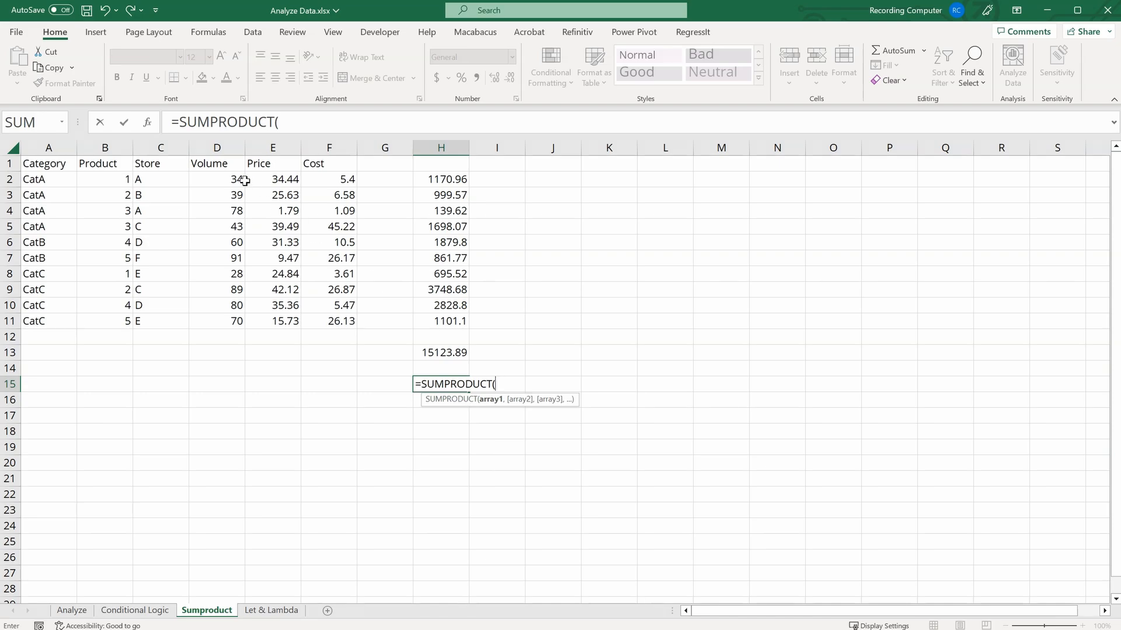
{"action": "left_click_drag", "start_coordinate": [241, 180], "coordinate": [226, 318]}
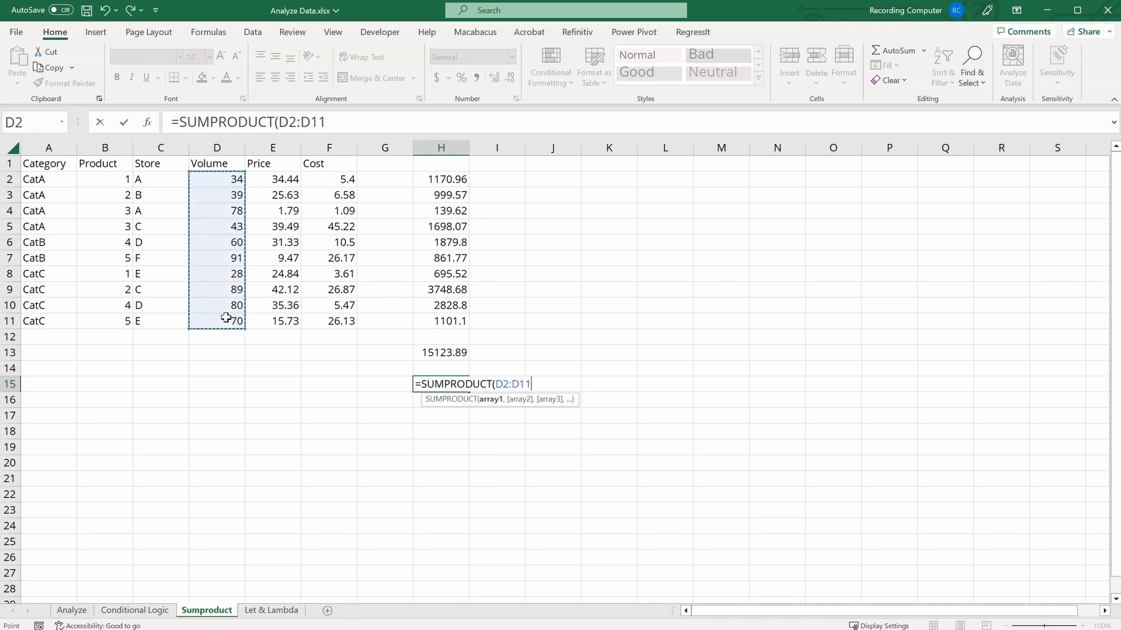
{"action": "type", "text": ","}
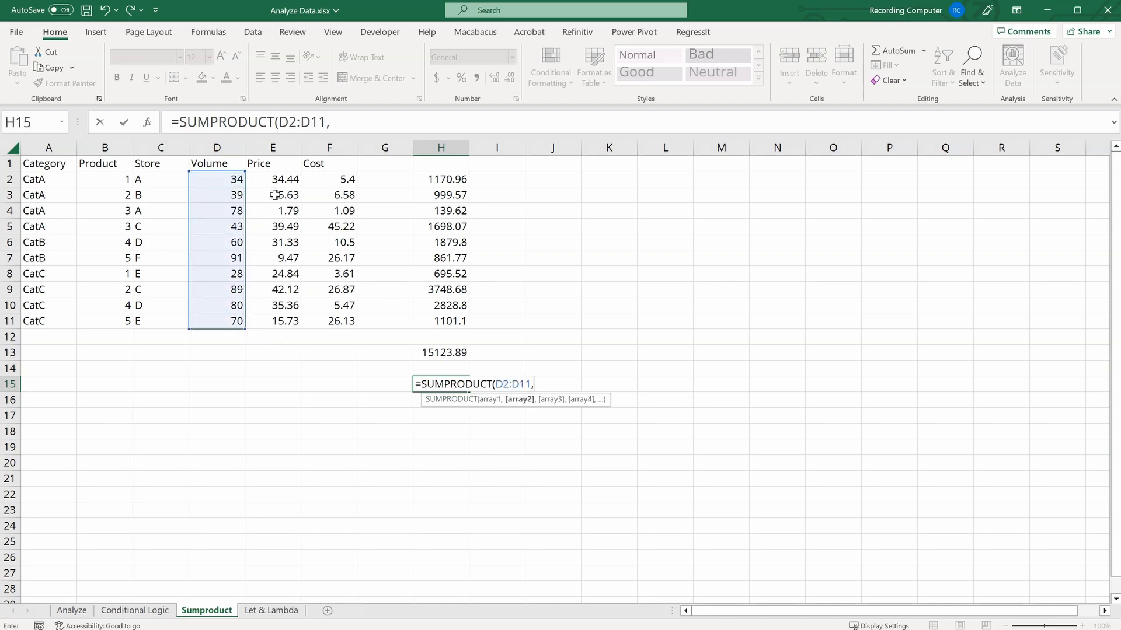
{"action": "left_click_drag", "start_coordinate": [276, 177], "coordinate": [281, 320]}
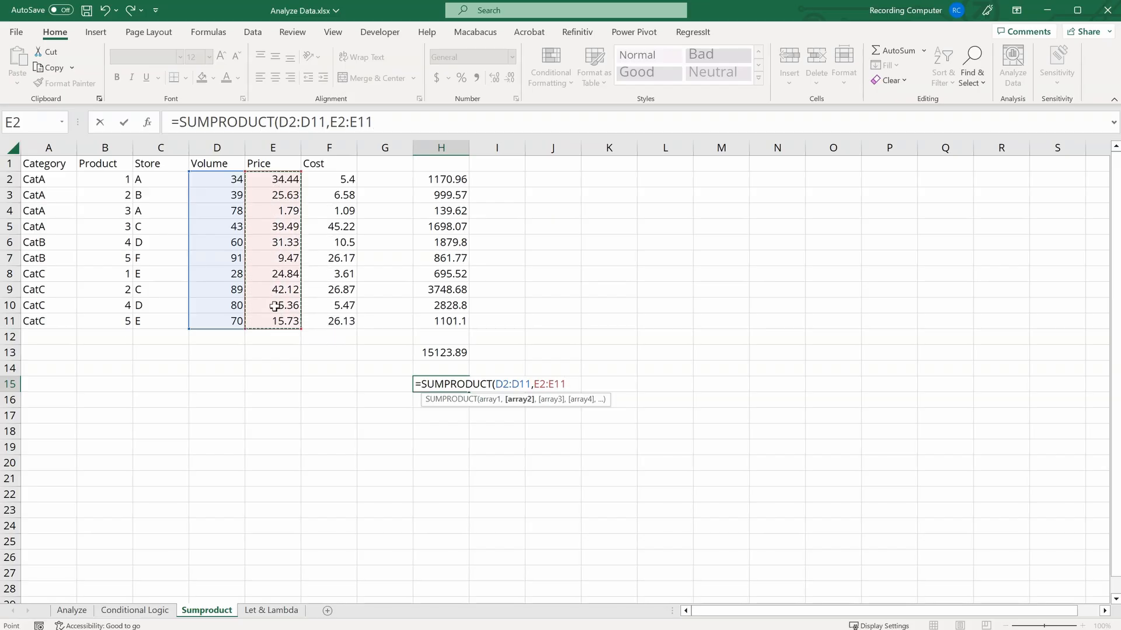
{"action": "type", "text": ")"}
{"action": "key", "text": "Return"}
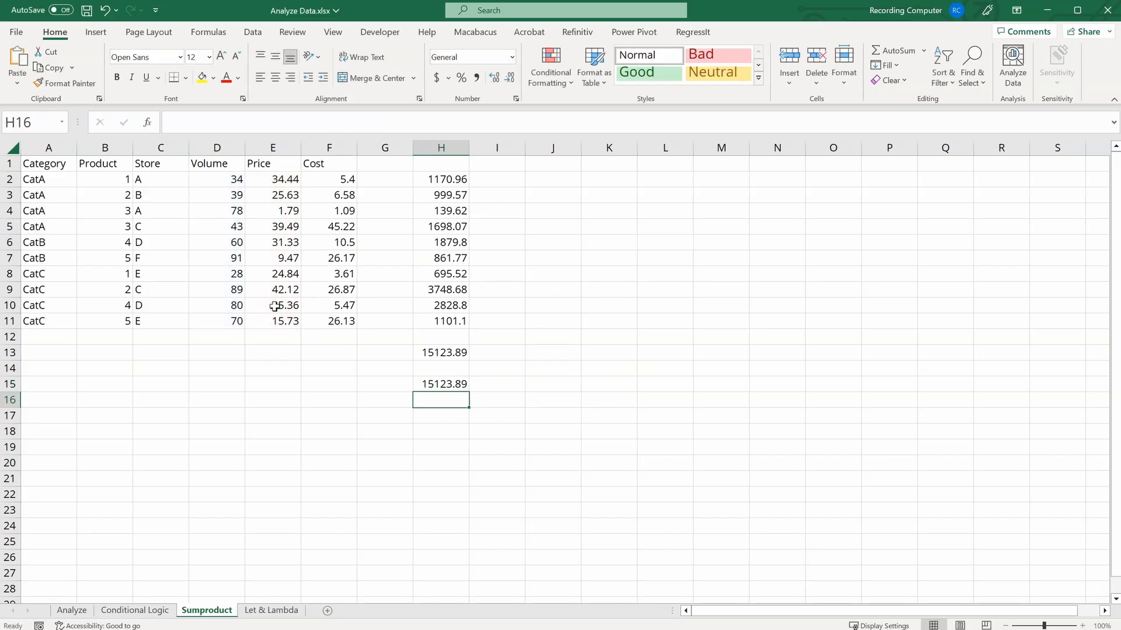
{"action": "left_click", "coordinate": [458, 354]}
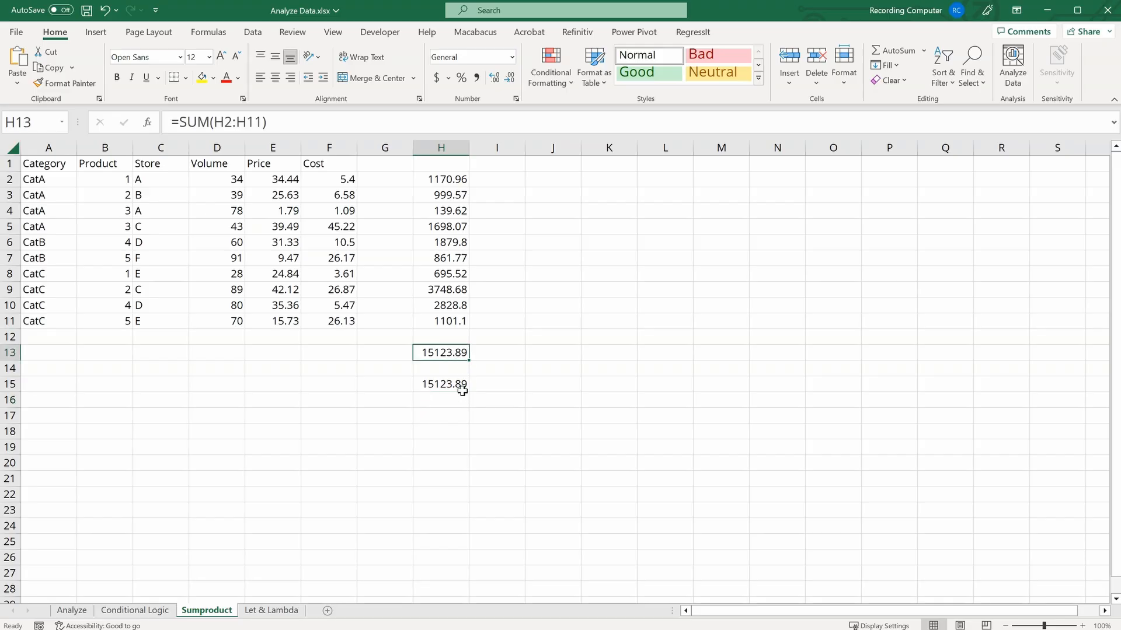
{"action": "left_click", "coordinate": [462, 385]}
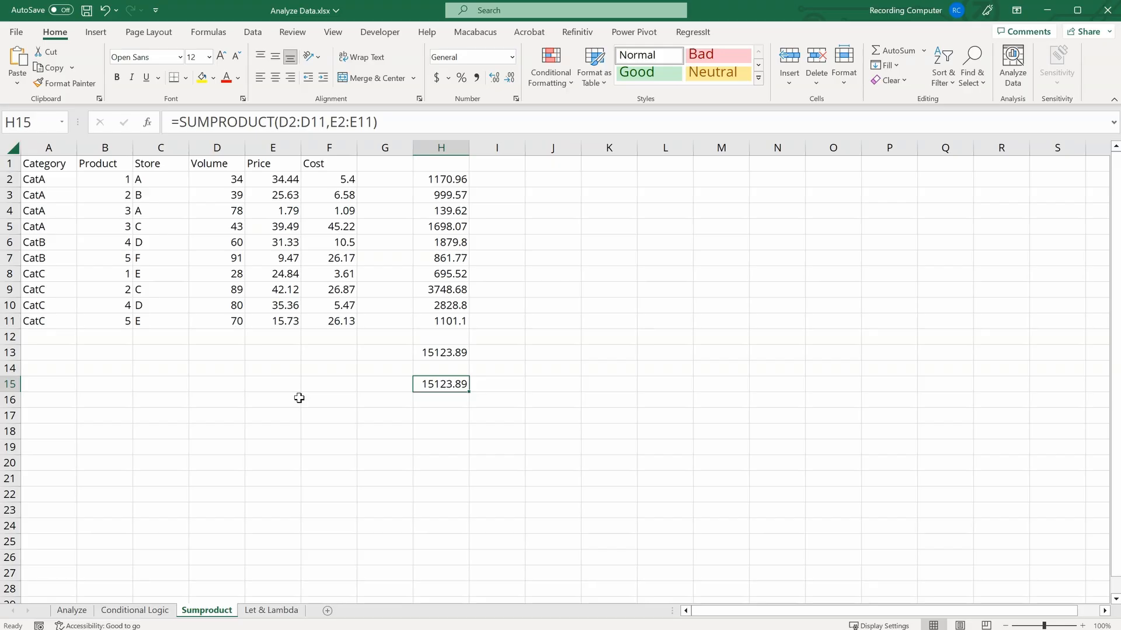
Step: Label J13 as Store: and enter A in J14 as the store criterion
{"action": "left_click", "coordinate": [551, 353]}
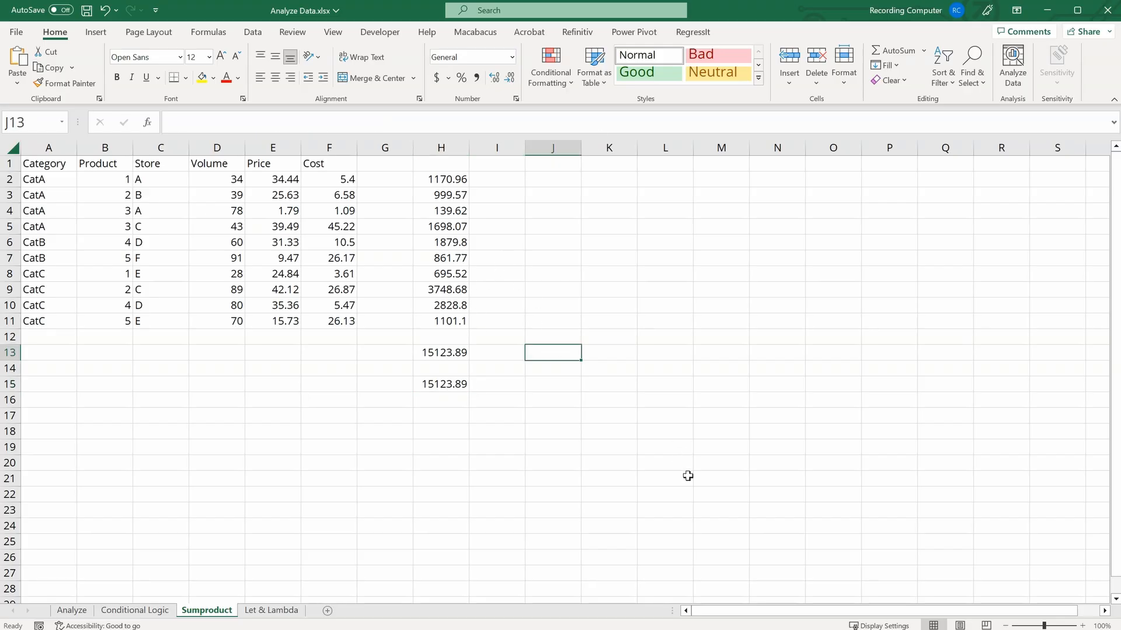
{"action": "type", "text": "Store:"}
{"action": "key", "text": "Return"}
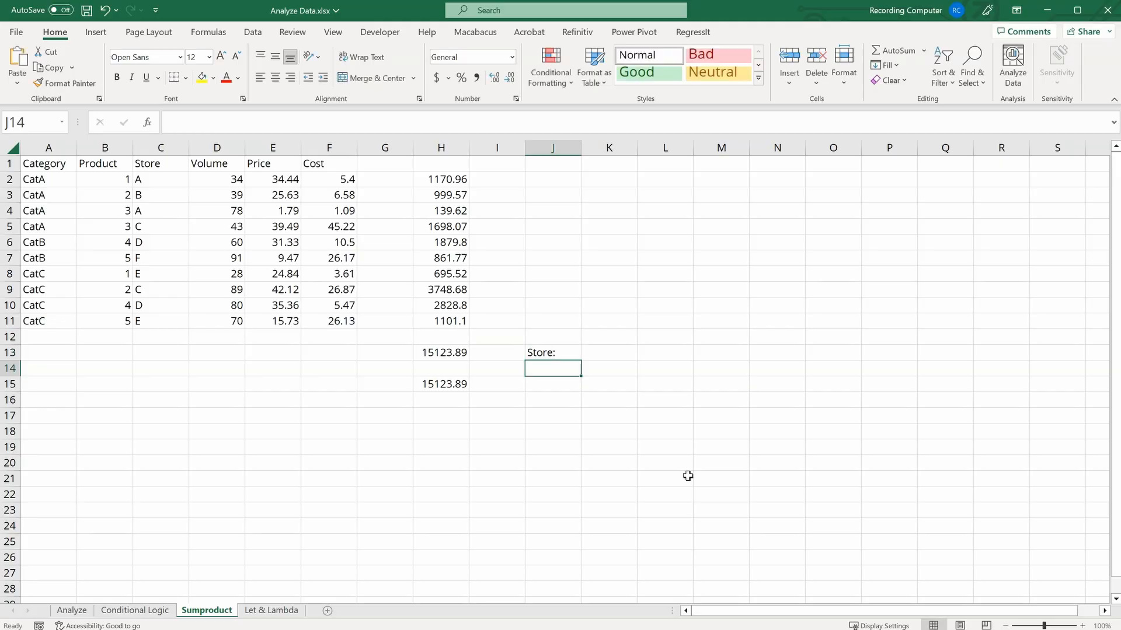
{"action": "type", "text": "A"}
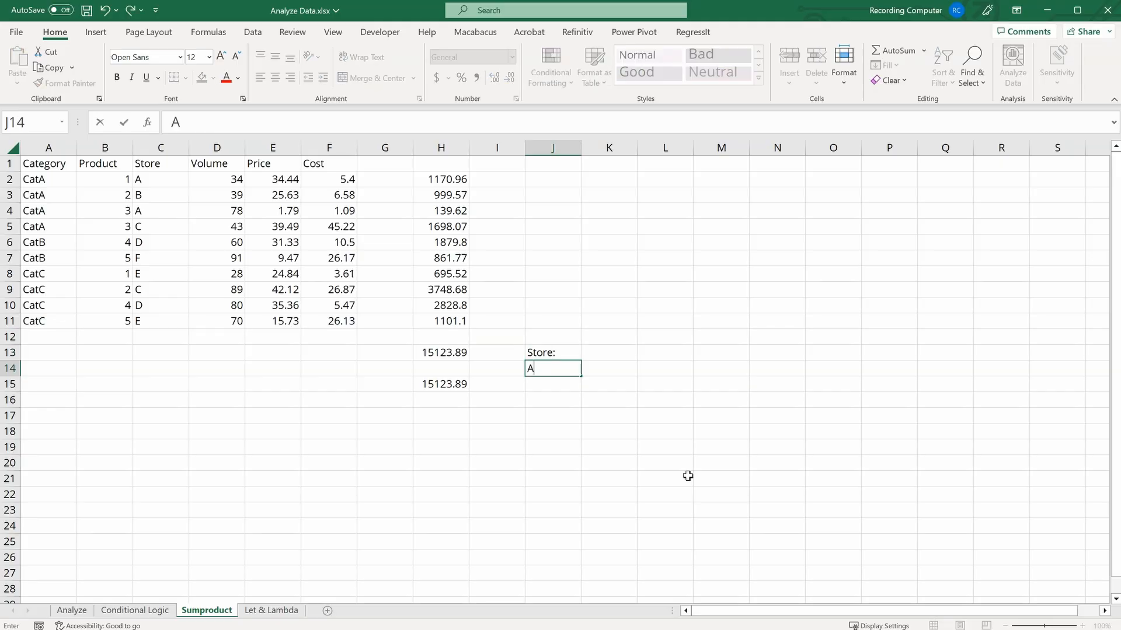
{"action": "key", "text": "Return"}
{"action": "key", "text": "Up"}
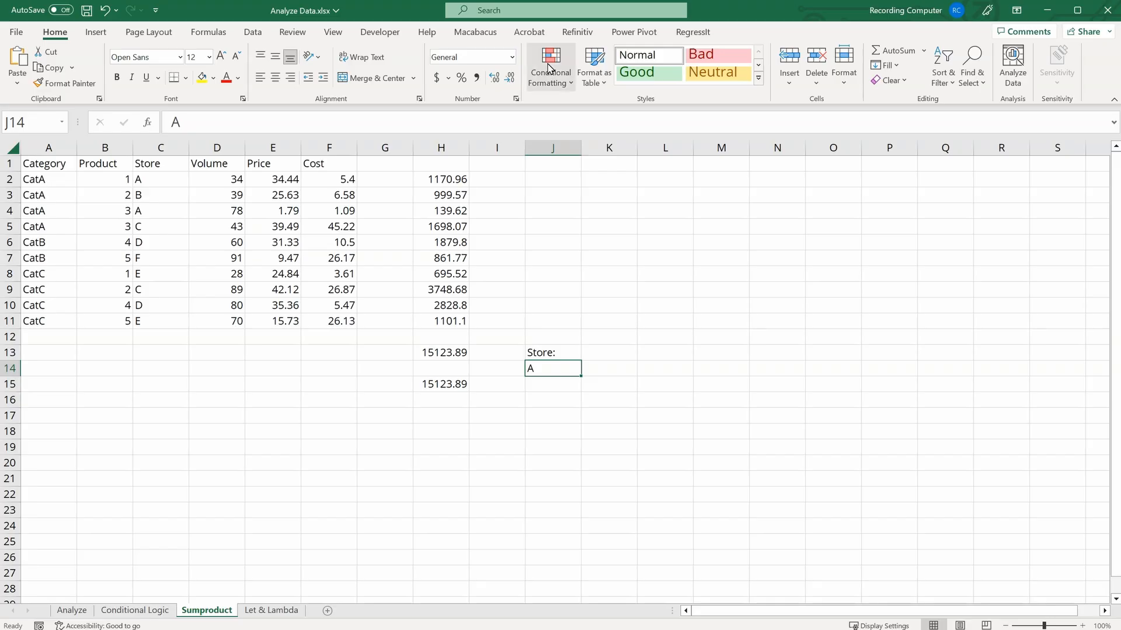
Step: Enter =IF(C2=$J$14, D2*E2, "") in K2 to compute revenue only for the chosen store
{"action": "left_click", "coordinate": [609, 179]}
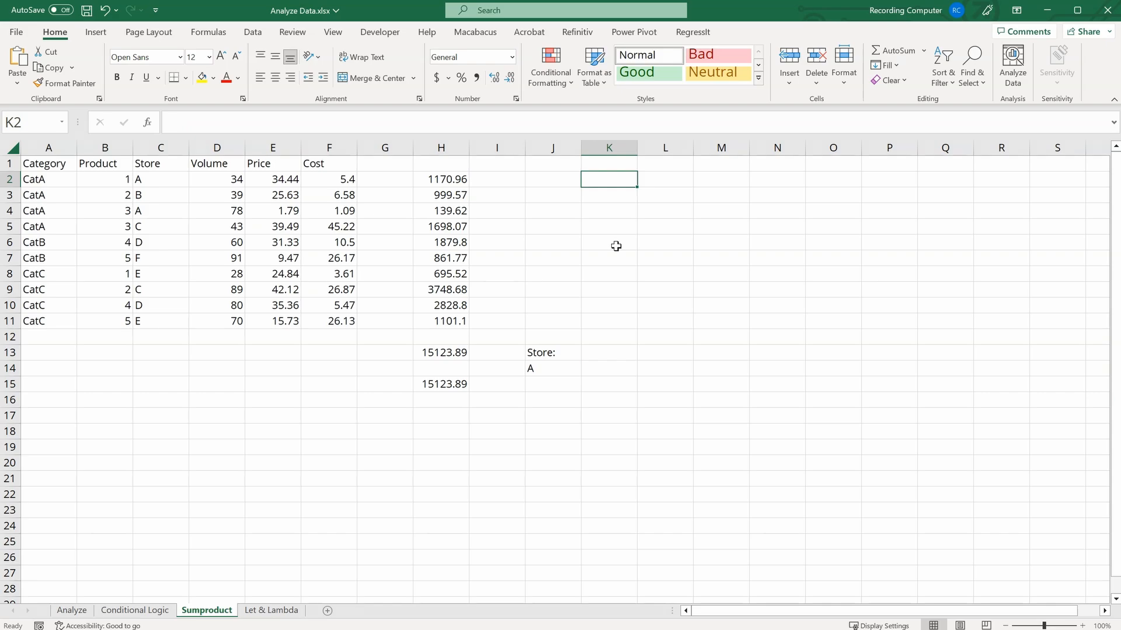
{"action": "left_click", "coordinate": [555, 367]}
{"action": "type", "text": "=if"}
{"action": "key", "text": "Tab"}
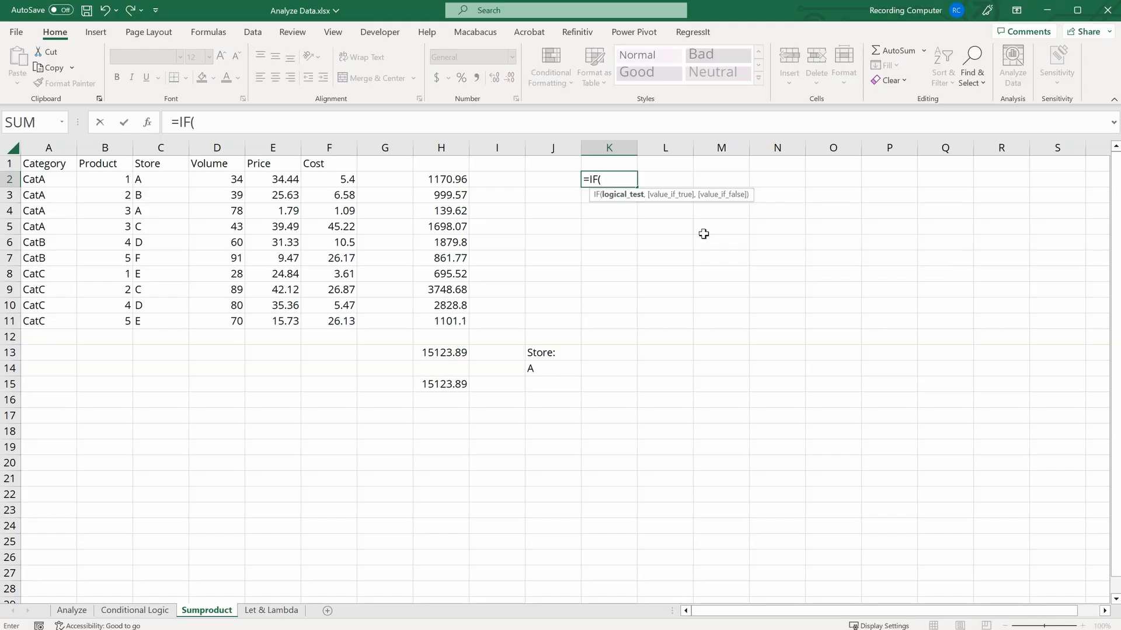
{"action": "left_click", "coordinate": [154, 180]}
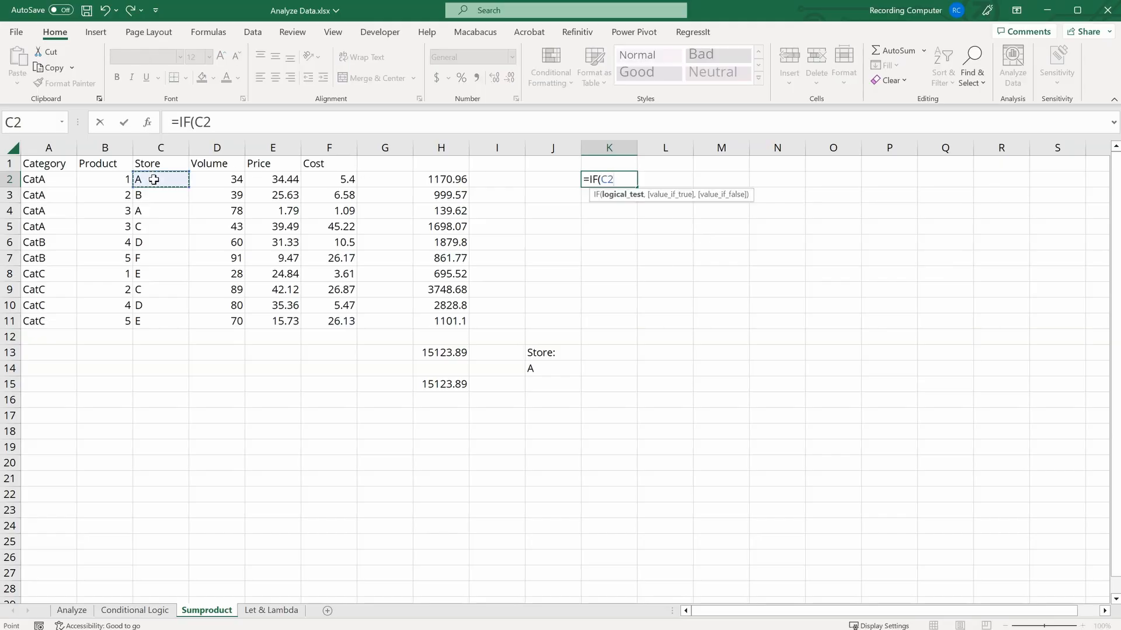
{"action": "type", "text": "="}
{"action": "left_click", "coordinate": [546, 367]}
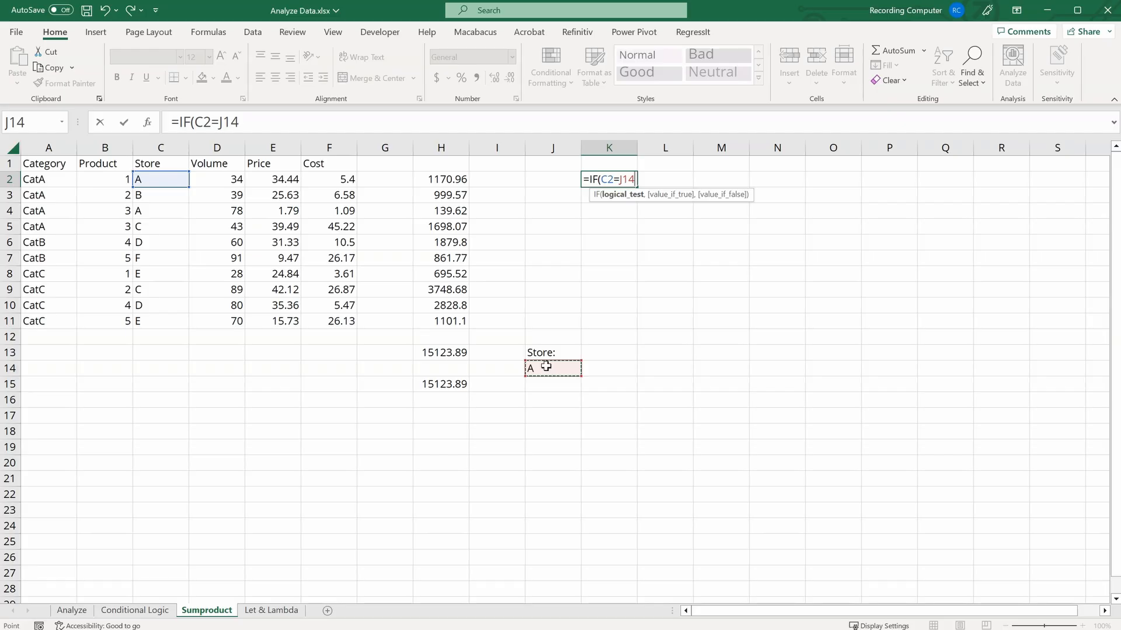
{"action": "key", "text": "F4"}
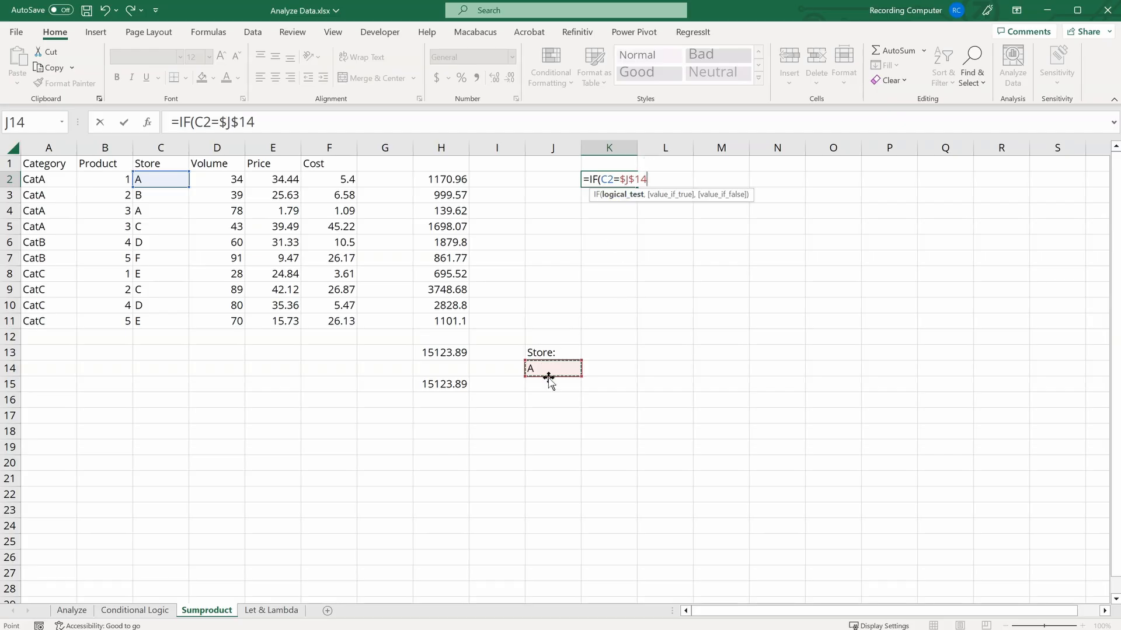
{"action": "type", "text": ","}
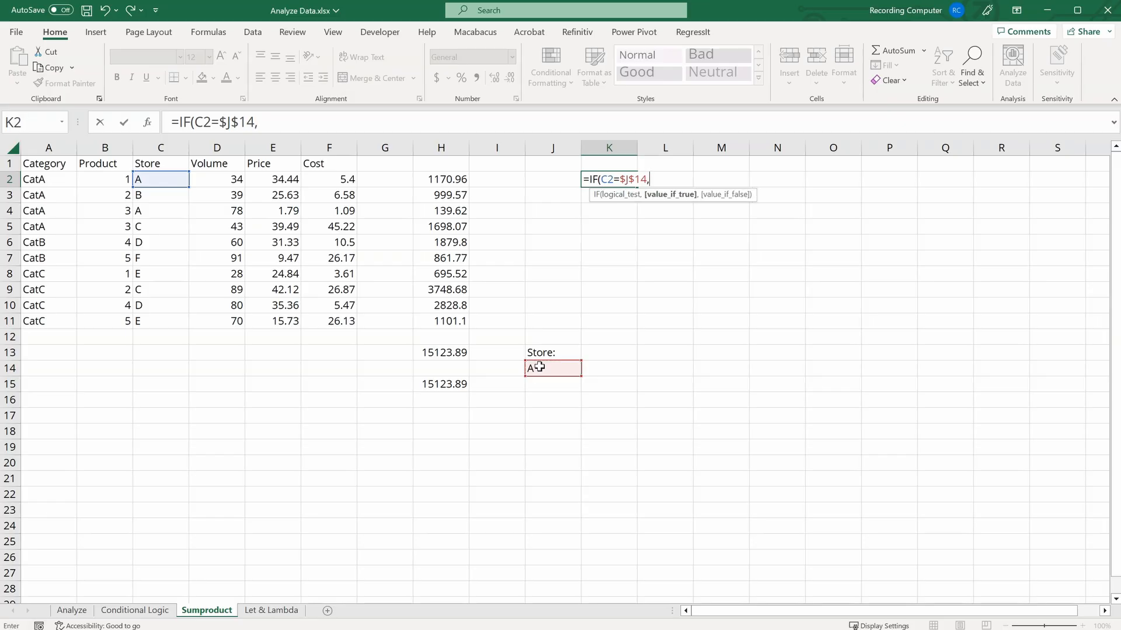
{"action": "left_click", "coordinate": [221, 180]}
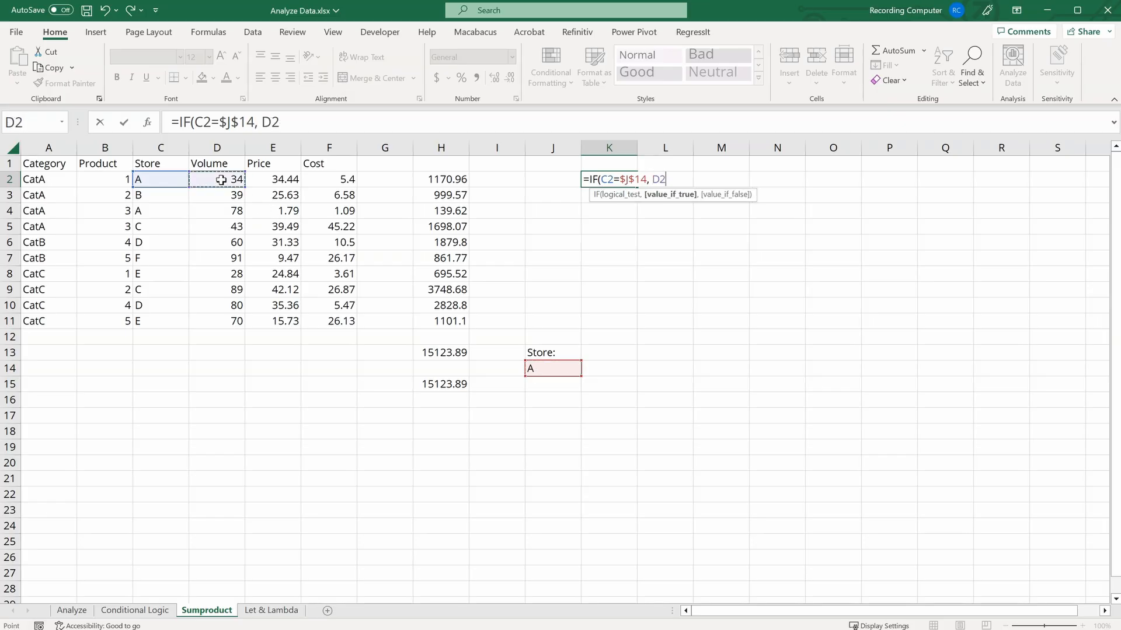
{"action": "type", "text": "*"}
{"action": "left_click", "coordinate": [268, 181]}
{"action": "type", "text": ","}
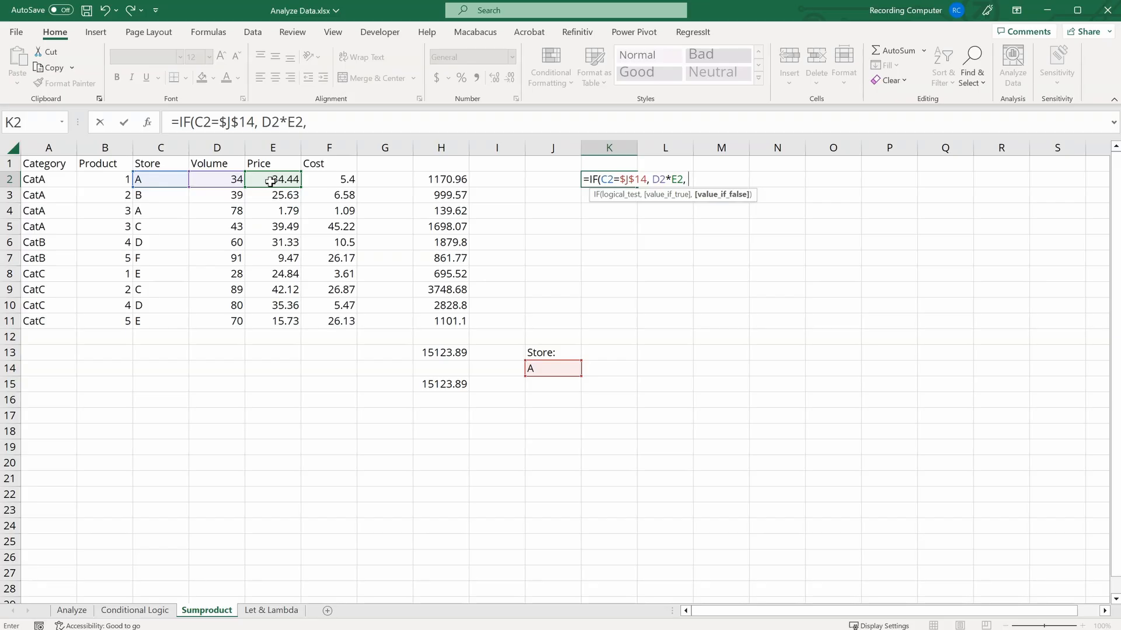
{"action": "type", "text": " \"\")"}
{"action": "key", "text": "Return"}
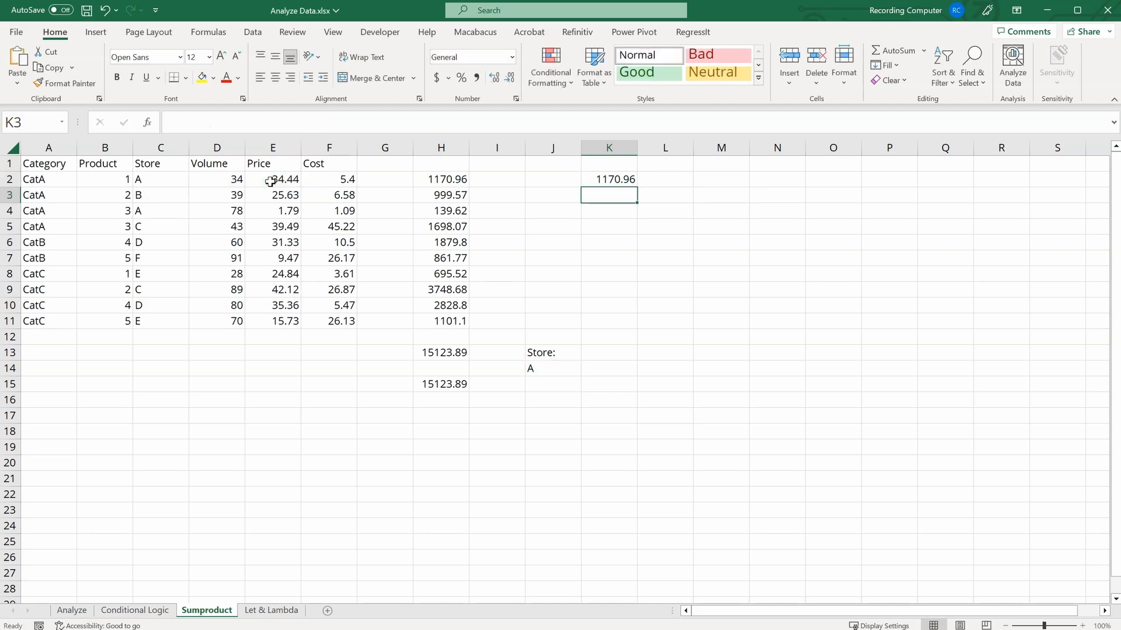
Step: Fill the IF formula down to K11 and total it with =SUM(K2:K11) in K13
{"action": "left_click", "coordinate": [639, 180]}
{"action": "left_click_drag", "start_coordinate": [639, 180], "coordinate": [634, 325]}
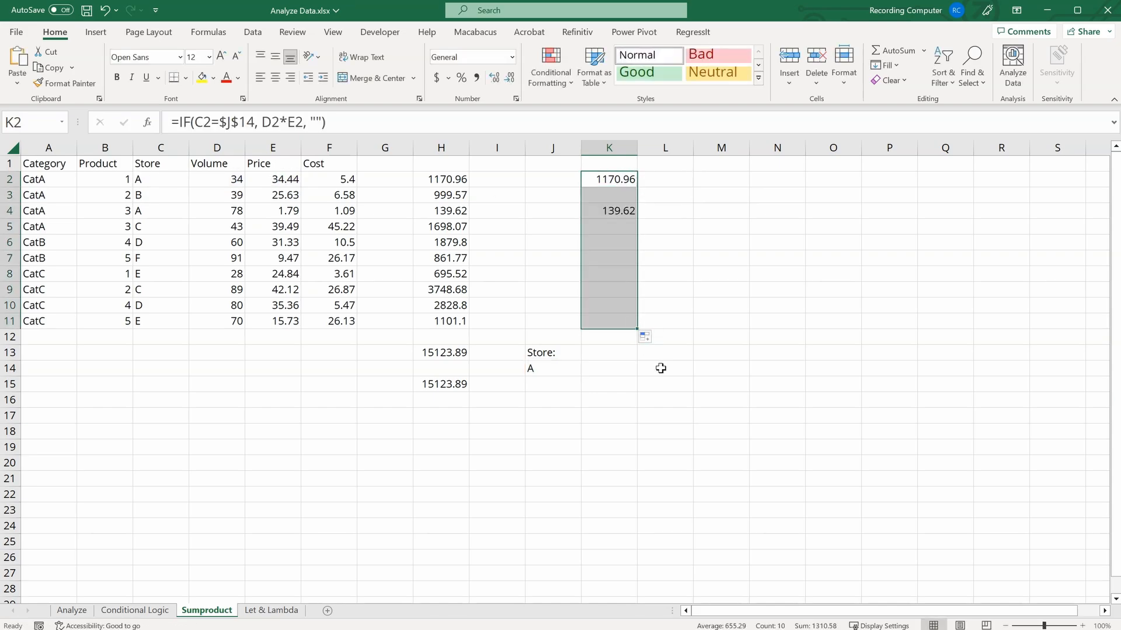
{"action": "left_click", "coordinate": [614, 352]}
{"action": "type", "text": "=sum"}
{"action": "key", "text": "Tab"}
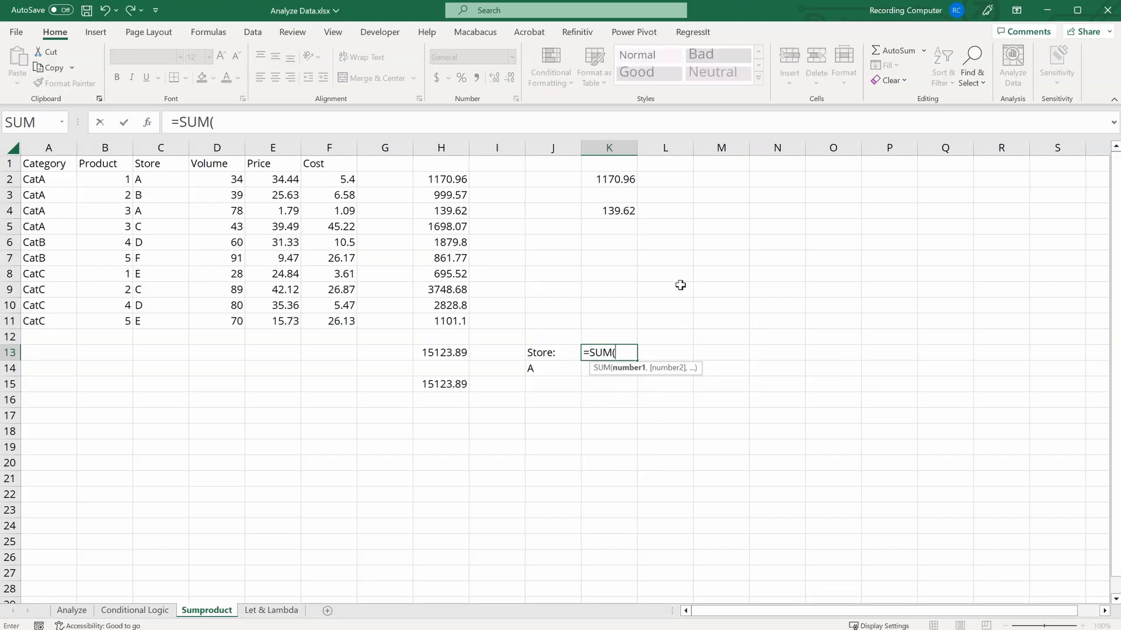
{"action": "left_click_drag", "start_coordinate": [615, 180], "coordinate": [611, 328]}
{"action": "key", "text": "Return"}
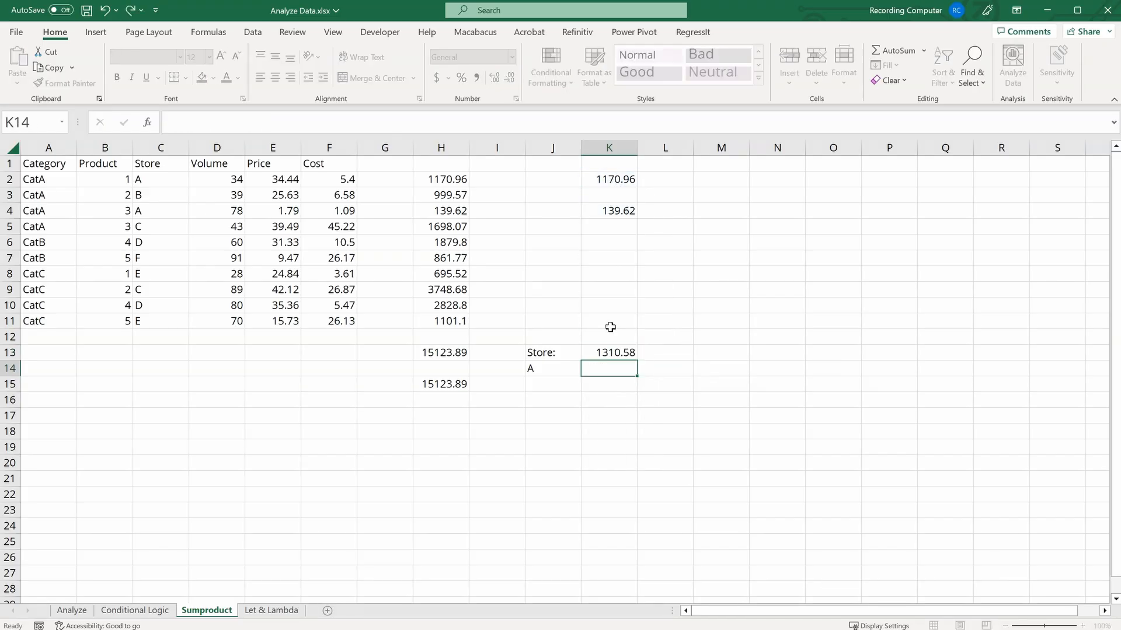
Step: Test the store criterion by entering B, C, D and finally A in J14
{"action": "left_click", "coordinate": [615, 352]}
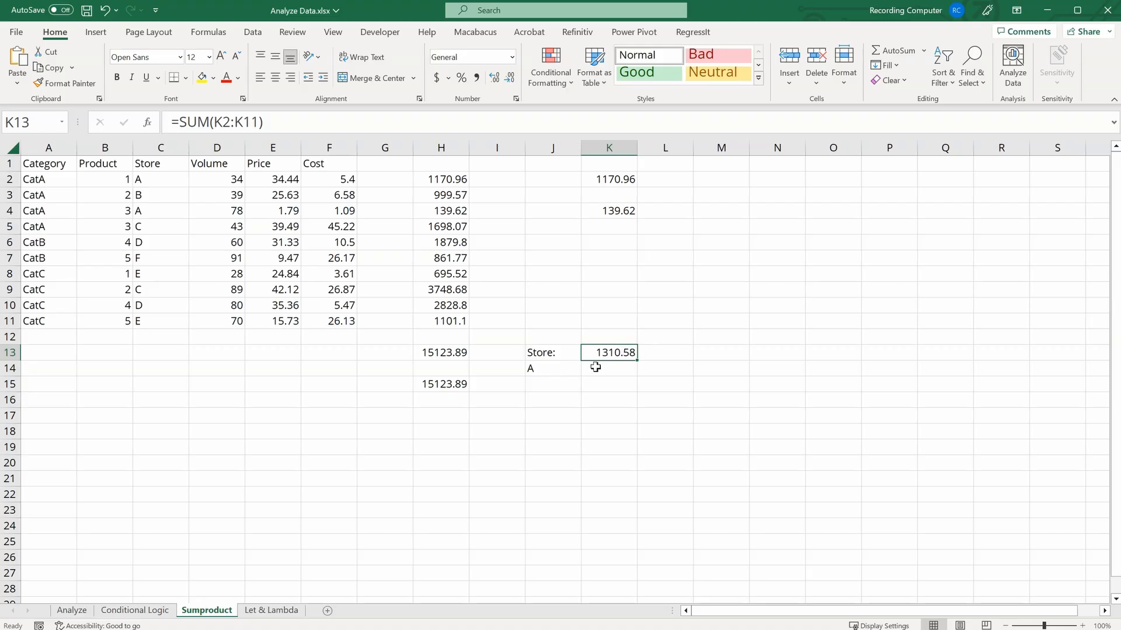
{"action": "left_click", "coordinate": [550, 373]}
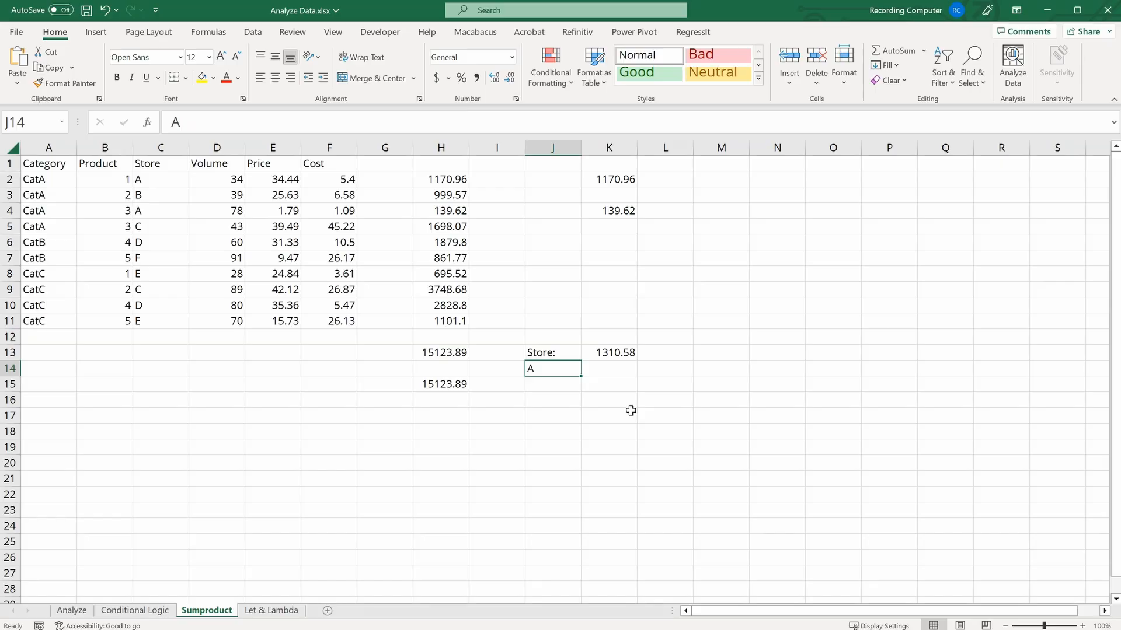
{"action": "type", "text": "B"}
{"action": "key", "text": "Return"}
{"action": "key", "text": "Up"}
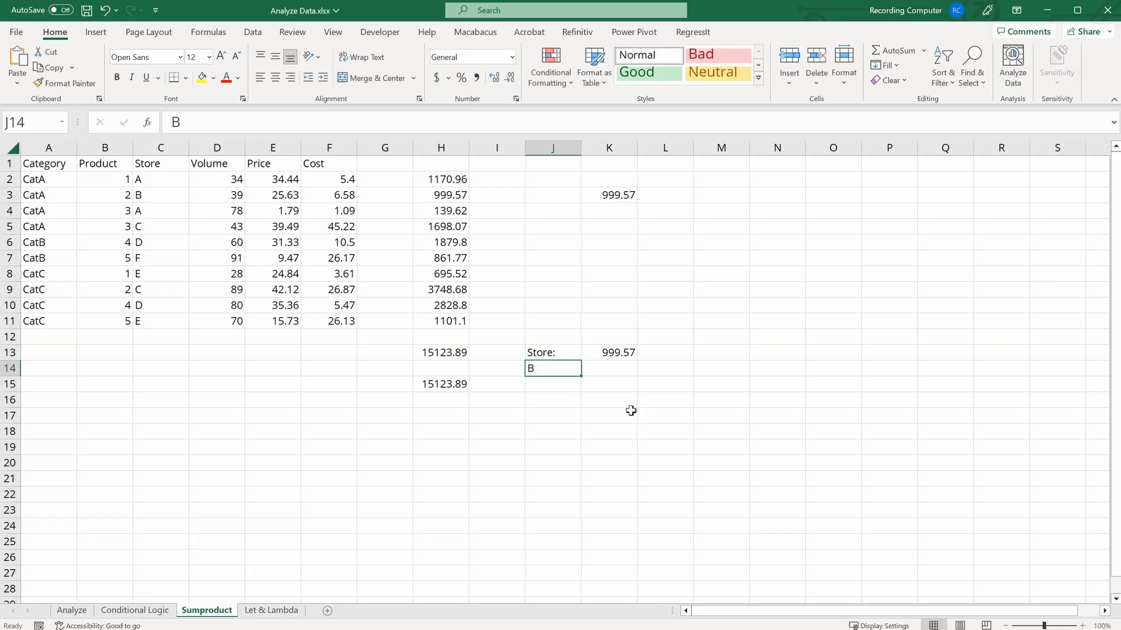
{"action": "type", "text": "C"}
{"action": "key", "text": "Return"}
{"action": "key", "text": "Up"}
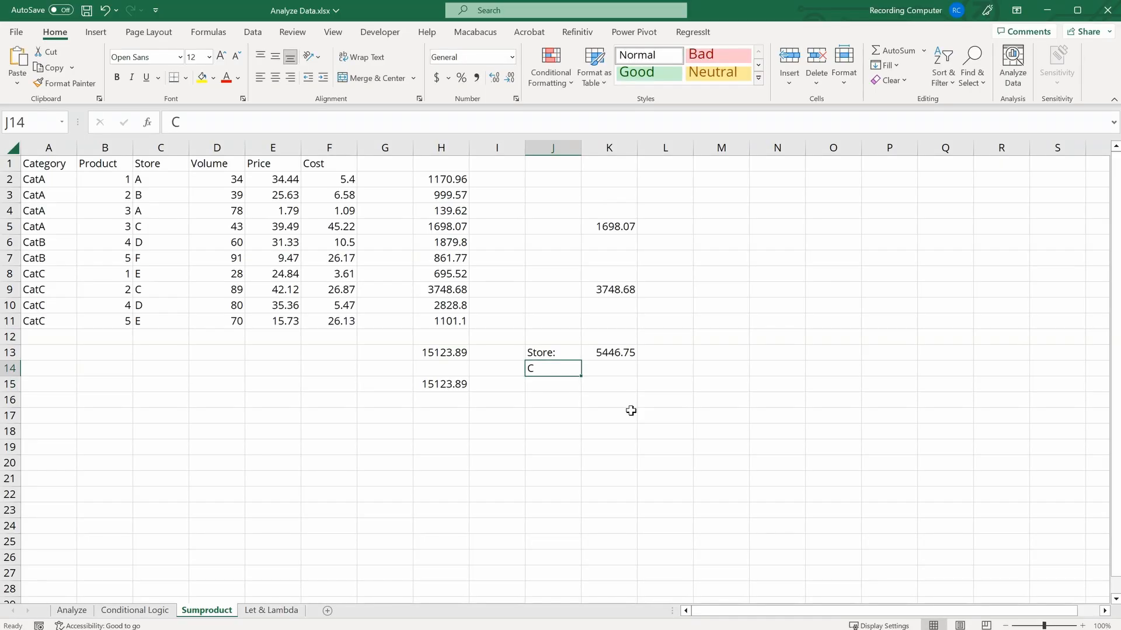
{"action": "type", "text": "D"}
{"action": "key", "text": "Return"}
{"action": "key", "text": "Up"}
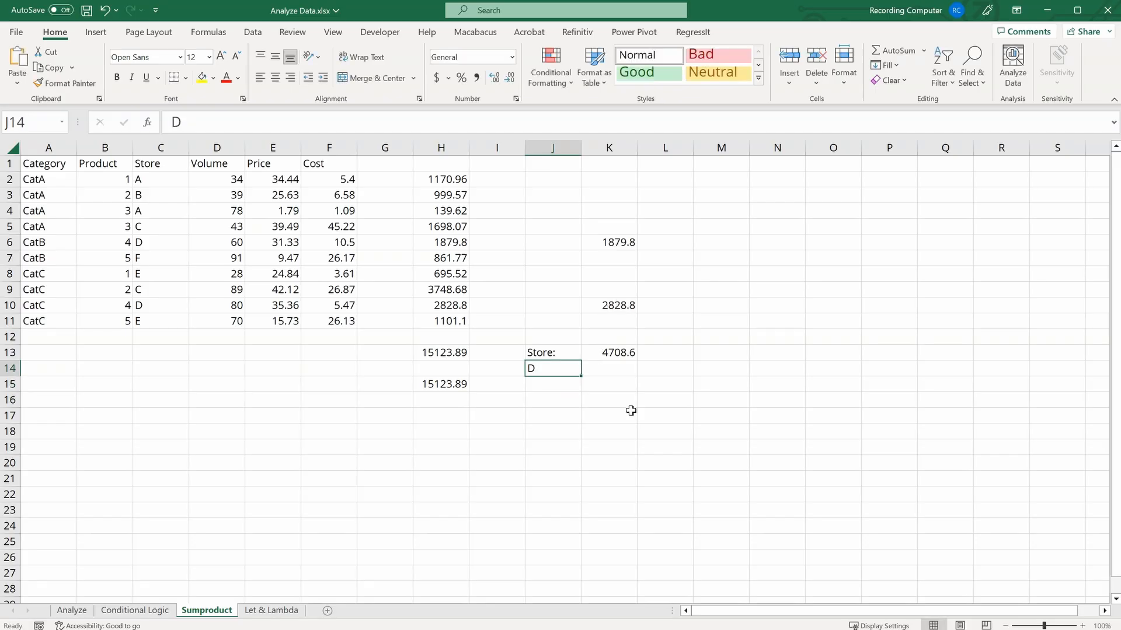
{"action": "type", "text": "A"}
{"action": "key", "text": "Return"}
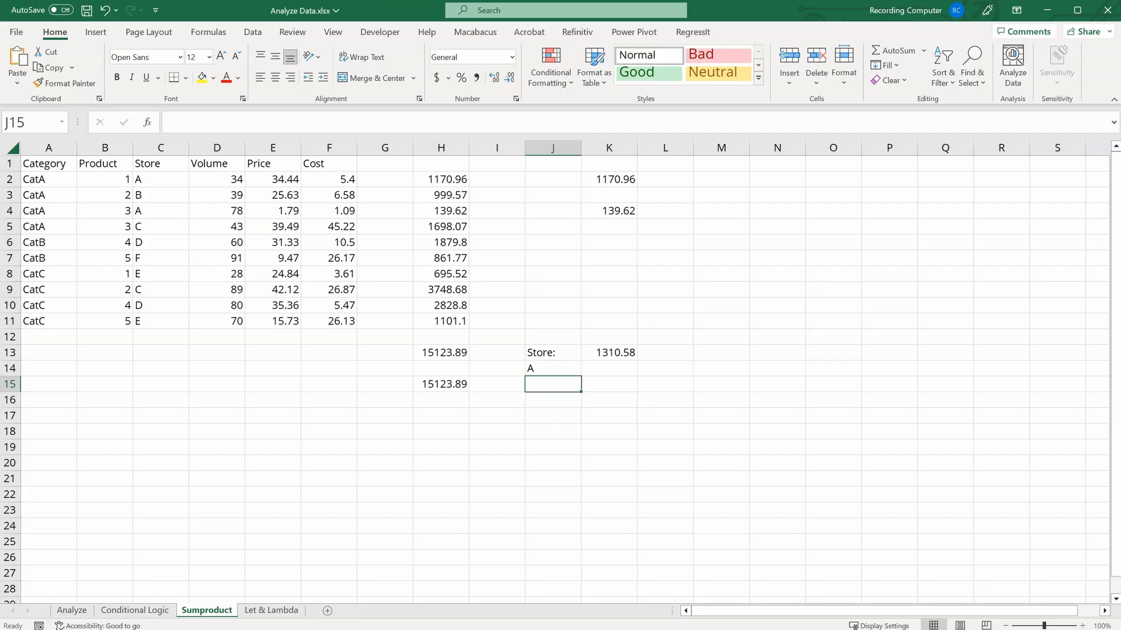
Step: Build a SUMPRODUCT formula in K15 multiplying (C2:C11=J14) by D2:D11 and E2:E11
{"action": "key", "text": "Right"}
{"action": "type", "text": "=sump"}
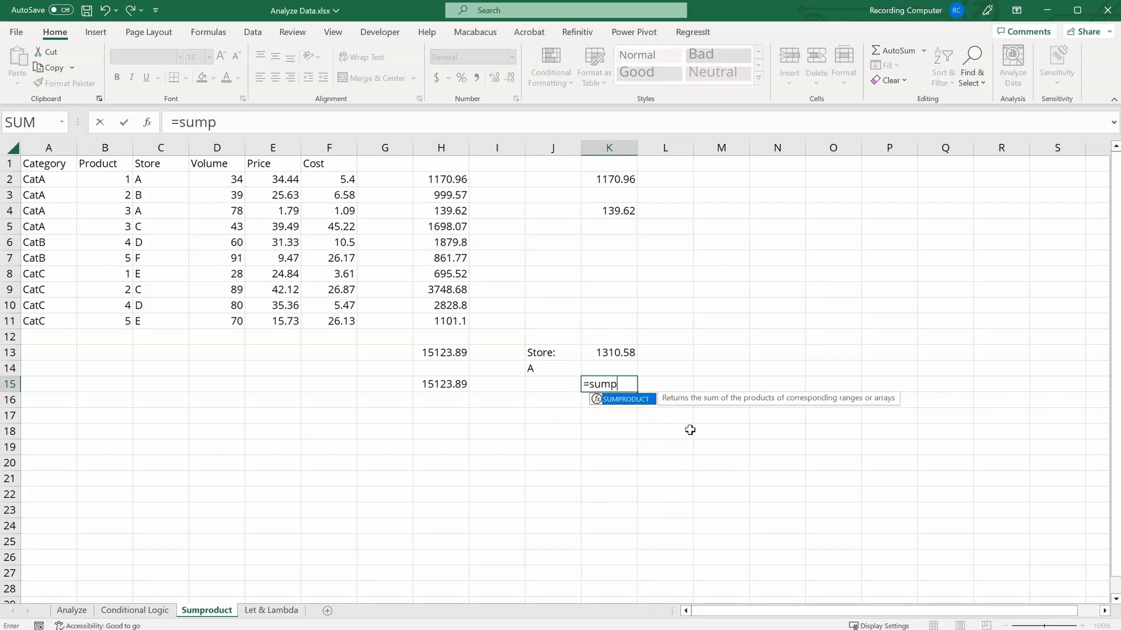
{"action": "key", "text": "Tab"}
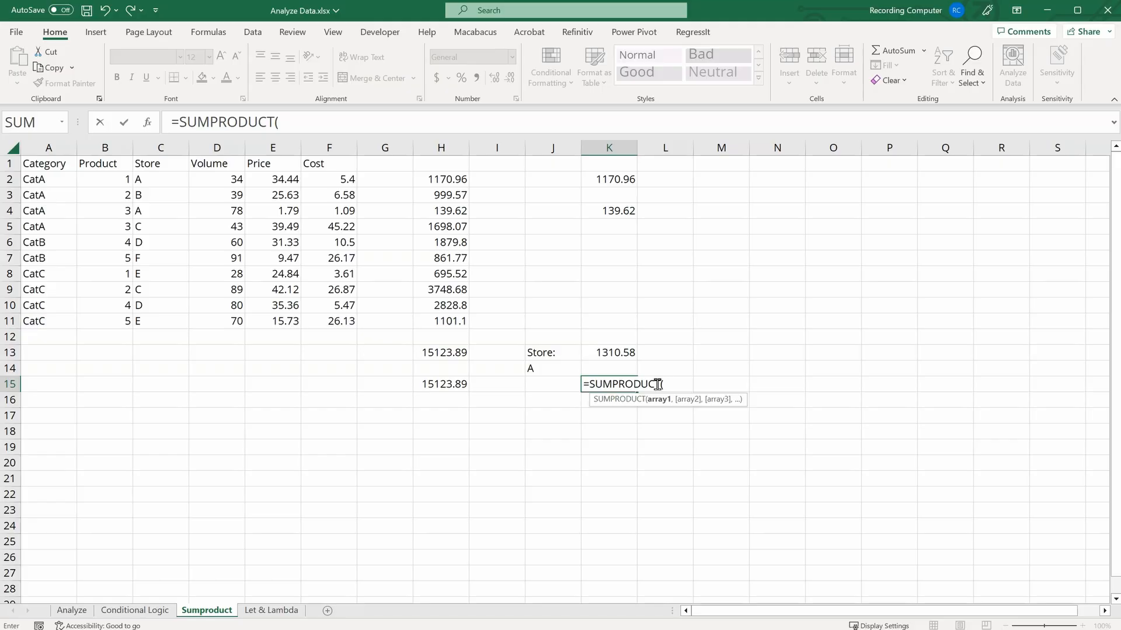
{"action": "type", "text": "("}
{"action": "left_click_drag", "start_coordinate": [178, 181], "coordinate": [159, 327]}
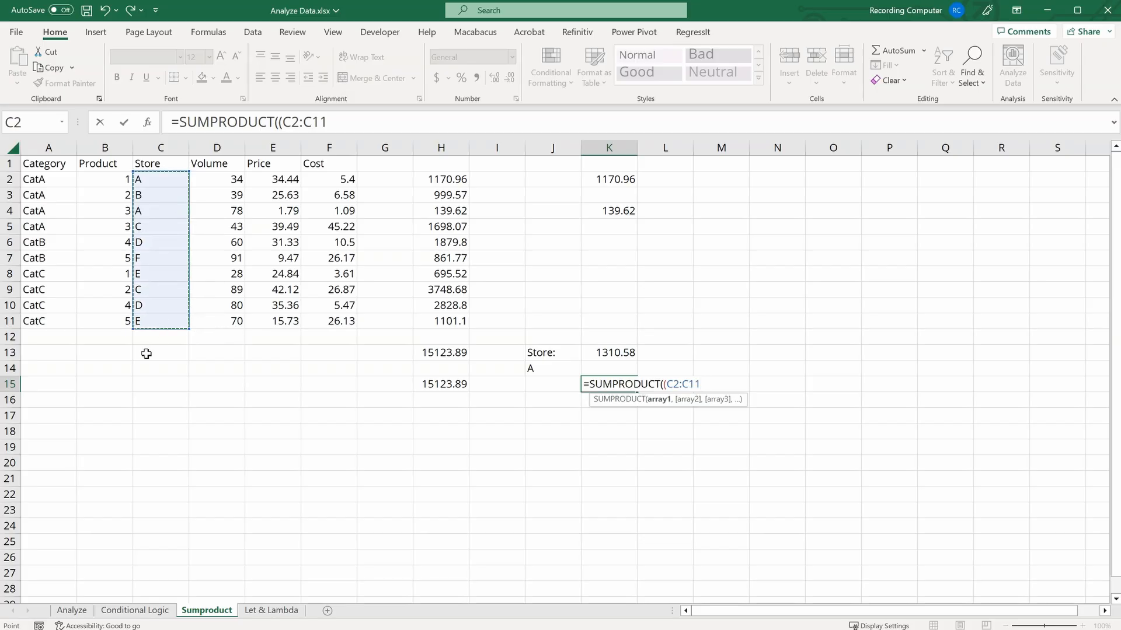
{"action": "type", "text": "="}
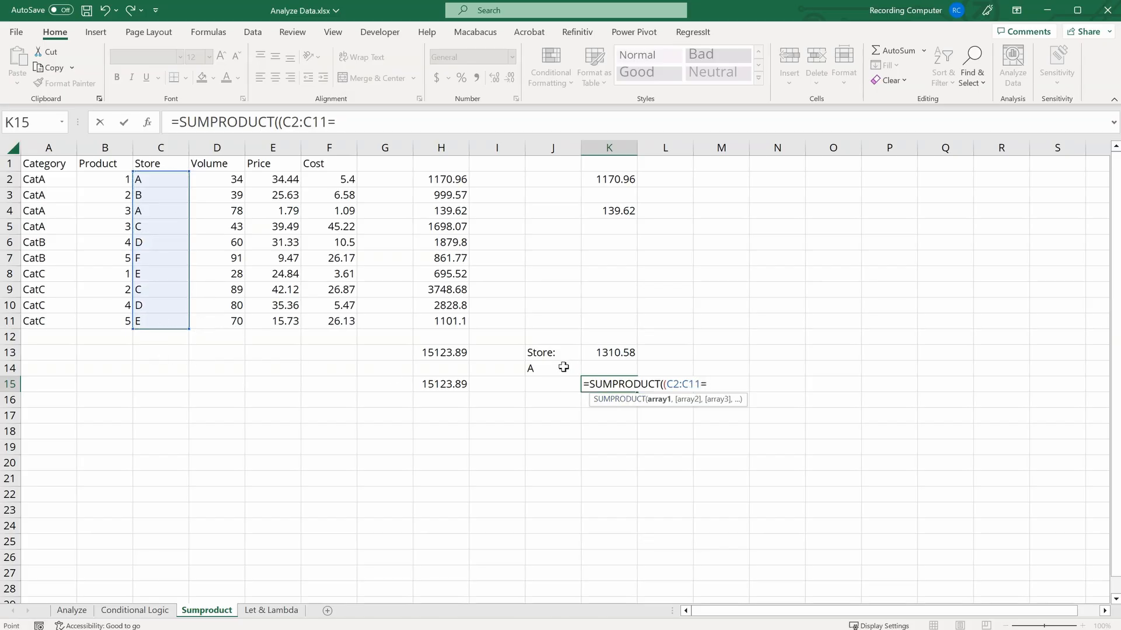
{"action": "left_click", "coordinate": [563, 367]}
{"action": "type", "text": ")"}
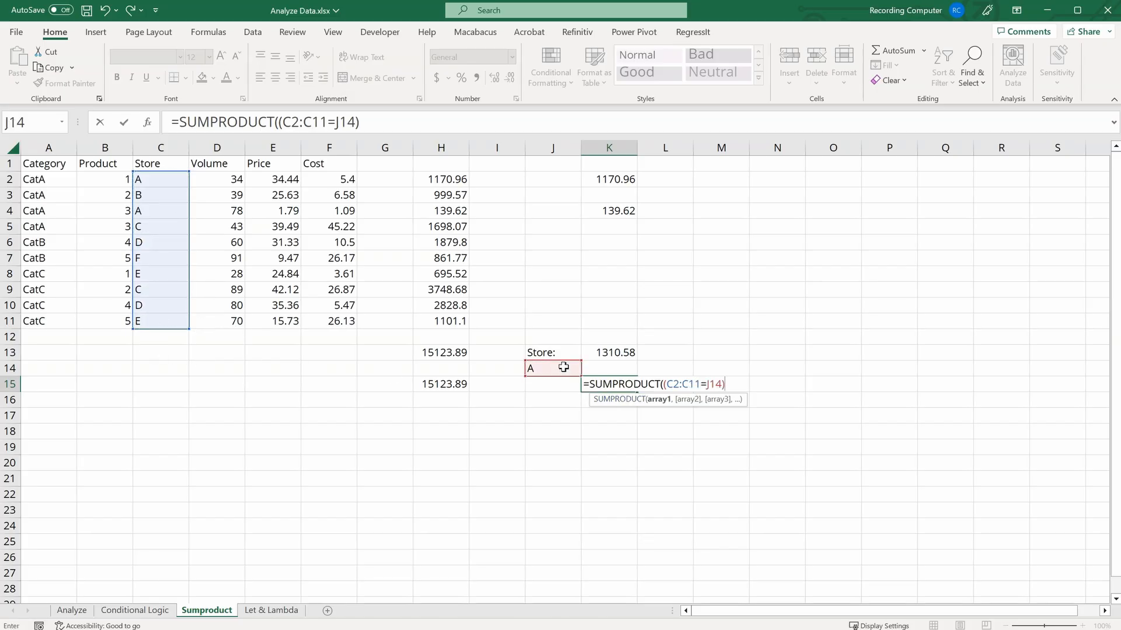
{"action": "type", "text": ","}
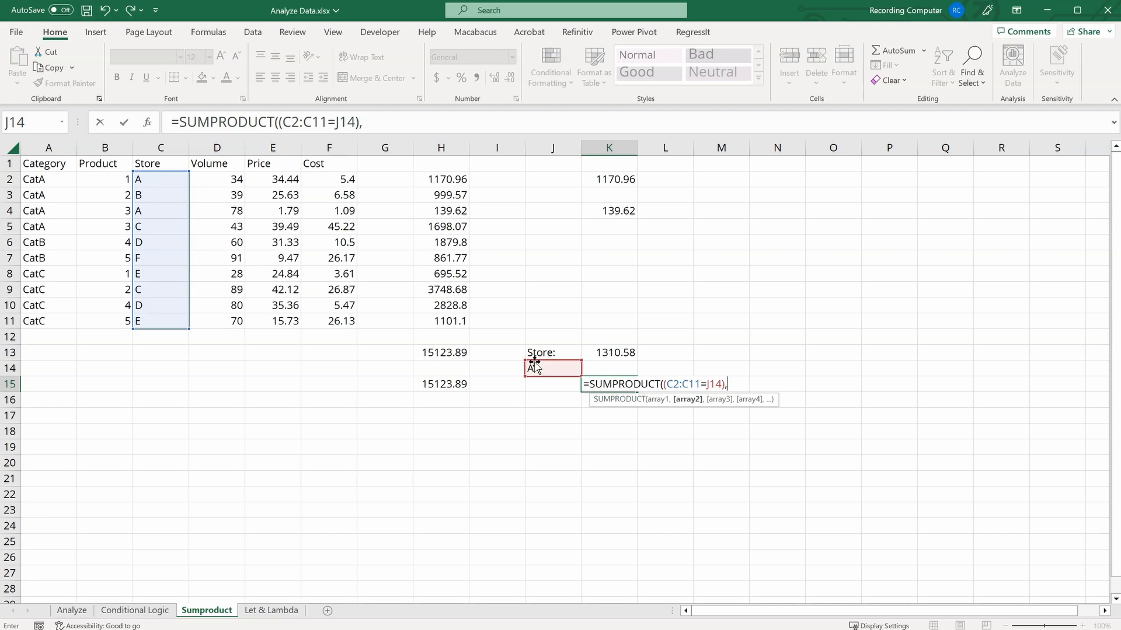
{"action": "left_click_drag", "start_coordinate": [217, 179], "coordinate": [230, 323]}
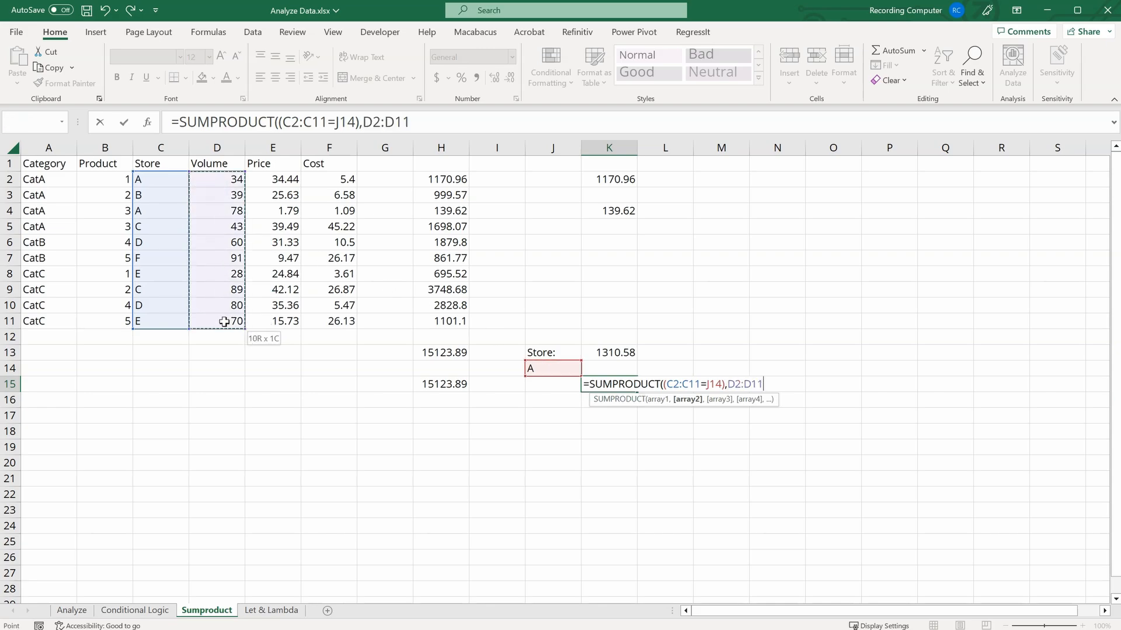
{"action": "type", "text": ","}
{"action": "left_click_drag", "start_coordinate": [284, 180], "coordinate": [283, 321]}
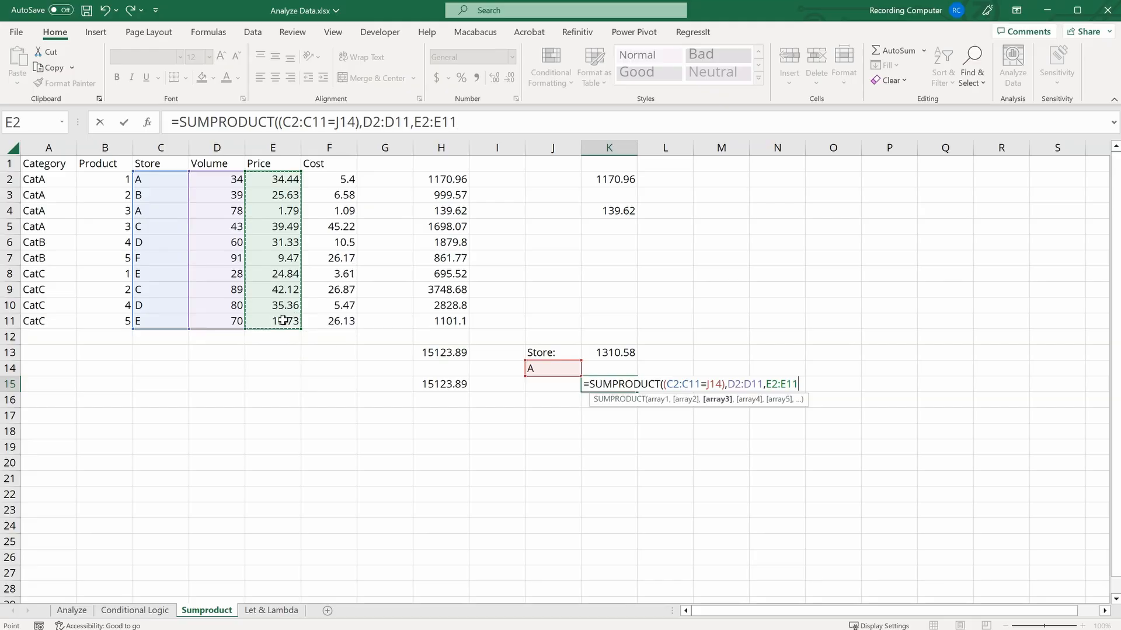
{"action": "type", "text": ")"}
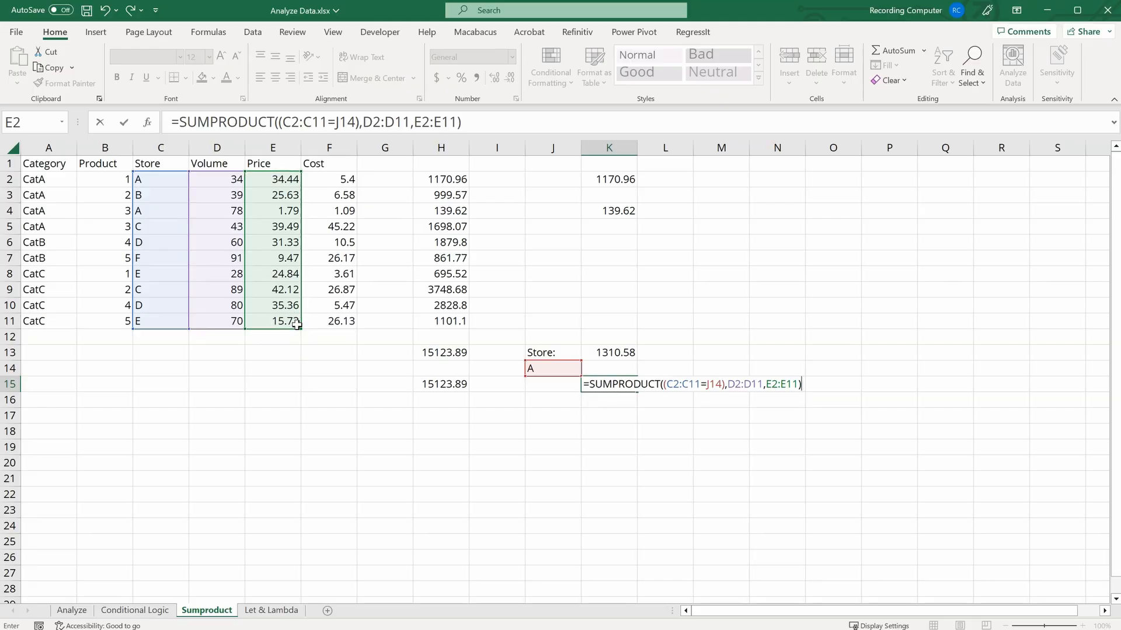
Step: Insert a double minus (--) before the store comparison in the formula and confirm it
{"action": "left_click", "coordinate": [281, 120]}
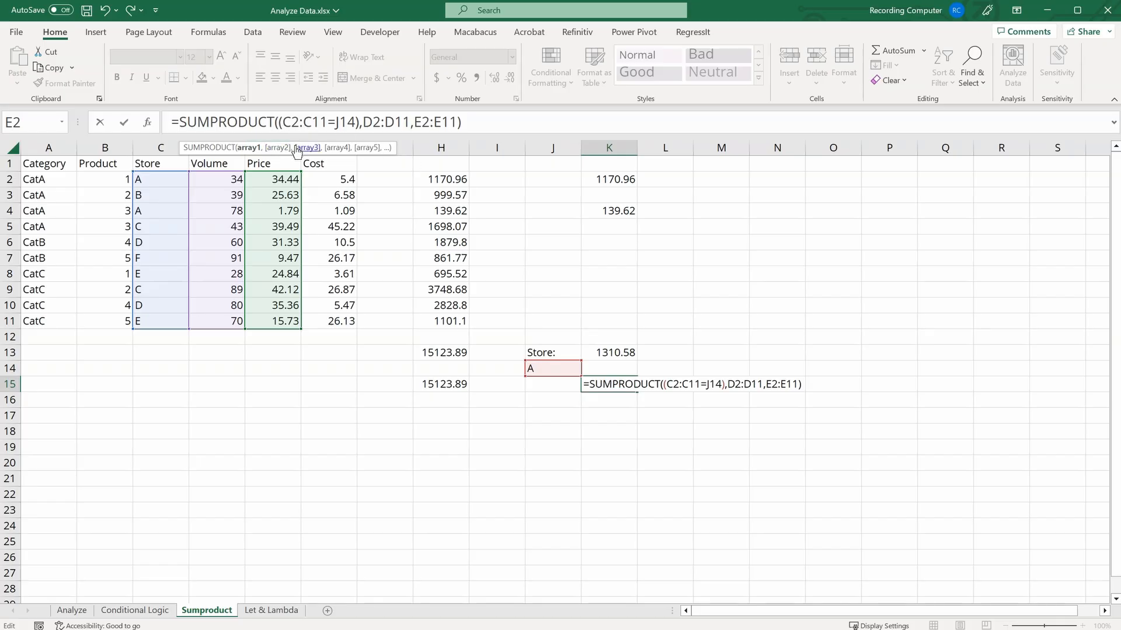
{"action": "type", "text": "--"}
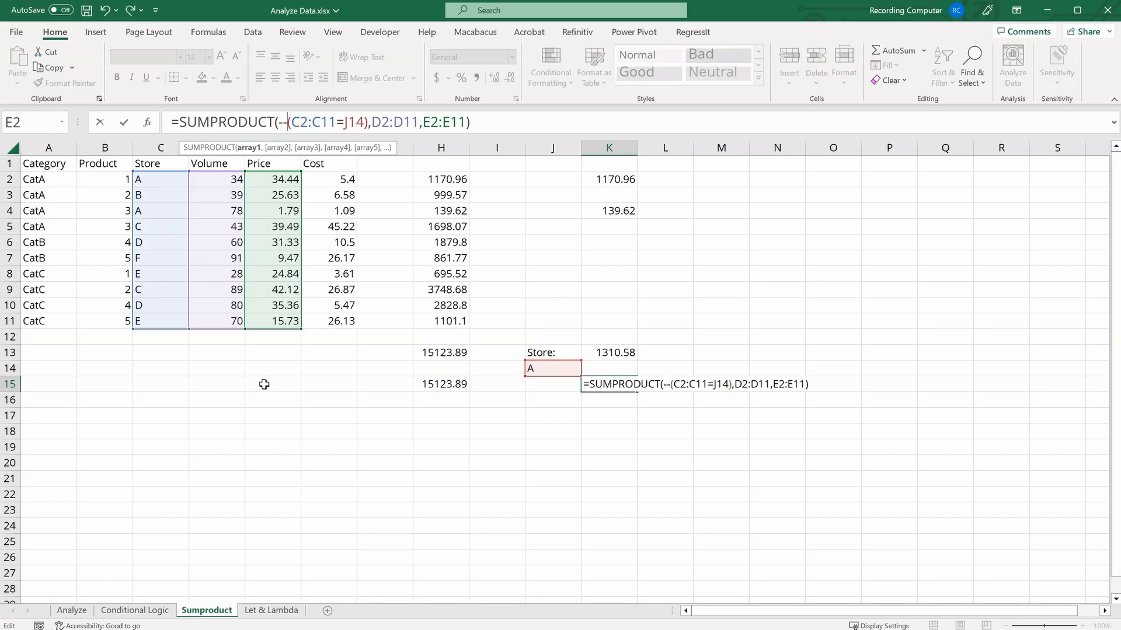
{"action": "key", "text": "Return"}
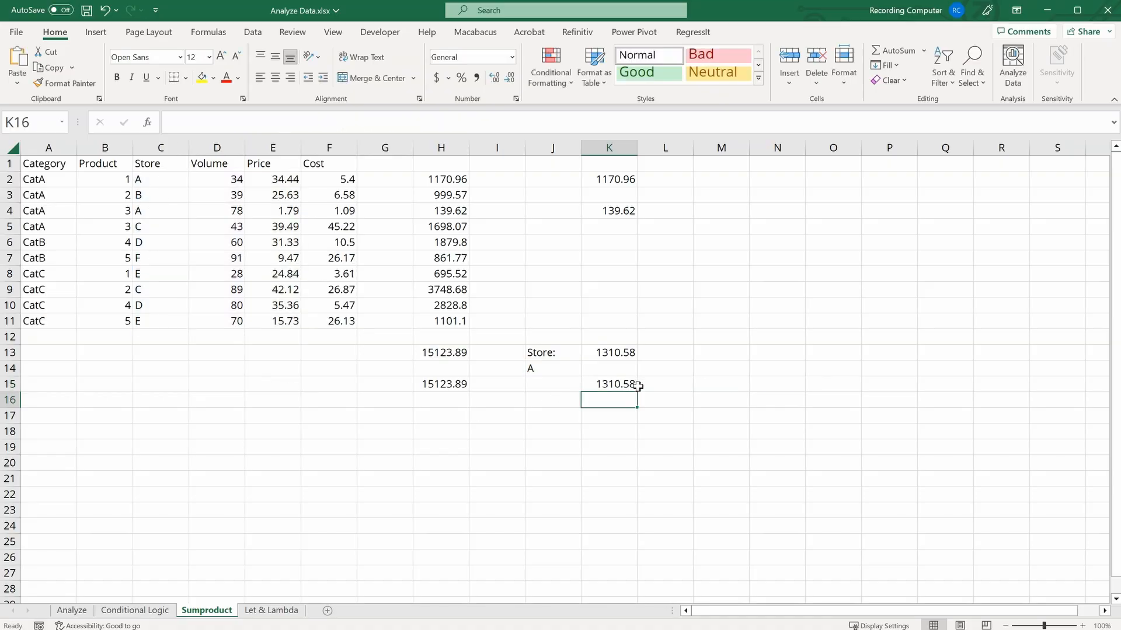
Step: Switch the store in J14 through B, C, D and back to A to check the SUMPRODUCT total
{"action": "left_click", "coordinate": [552, 369]}
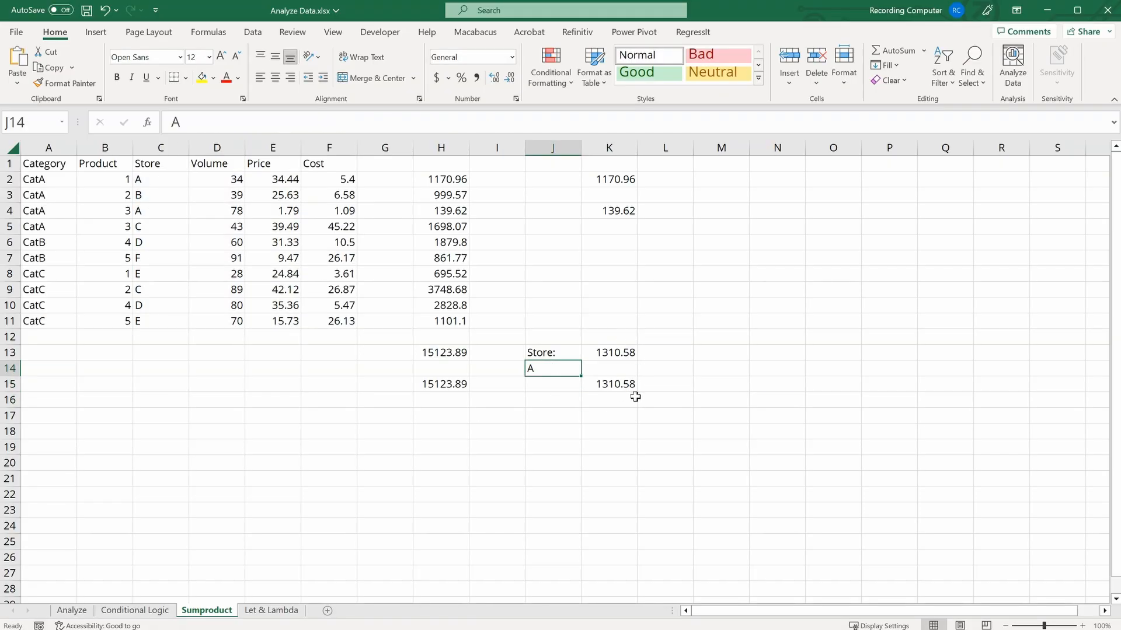
{"action": "type", "text": "B"}
{"action": "key", "text": "Return"}
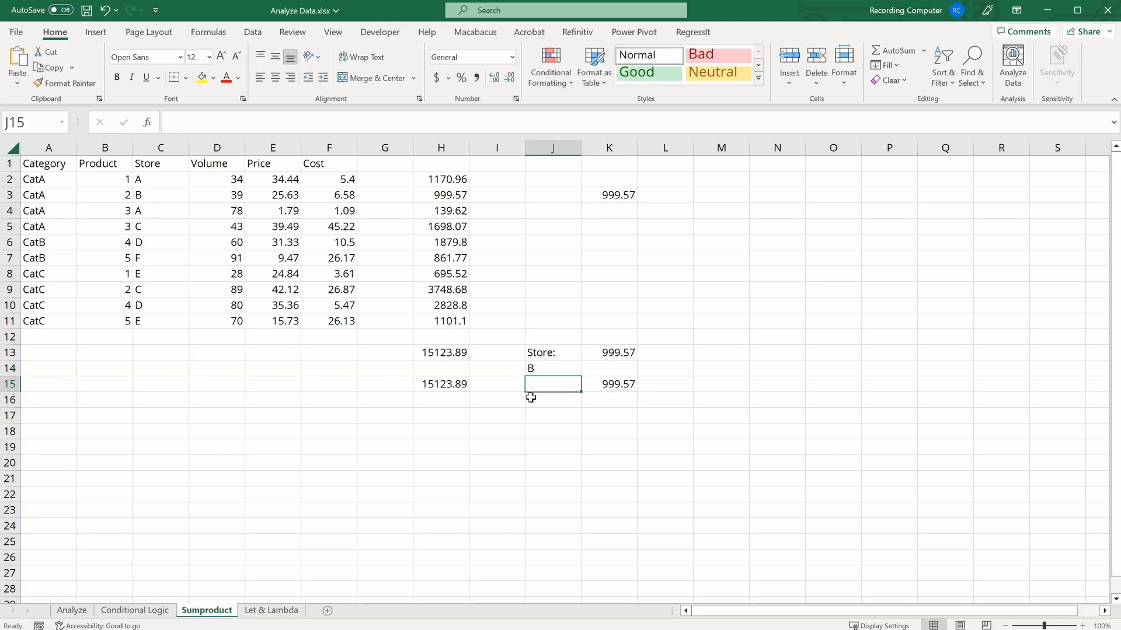
{"action": "left_click", "coordinate": [545, 369]}
{"action": "type", "text": "C"}
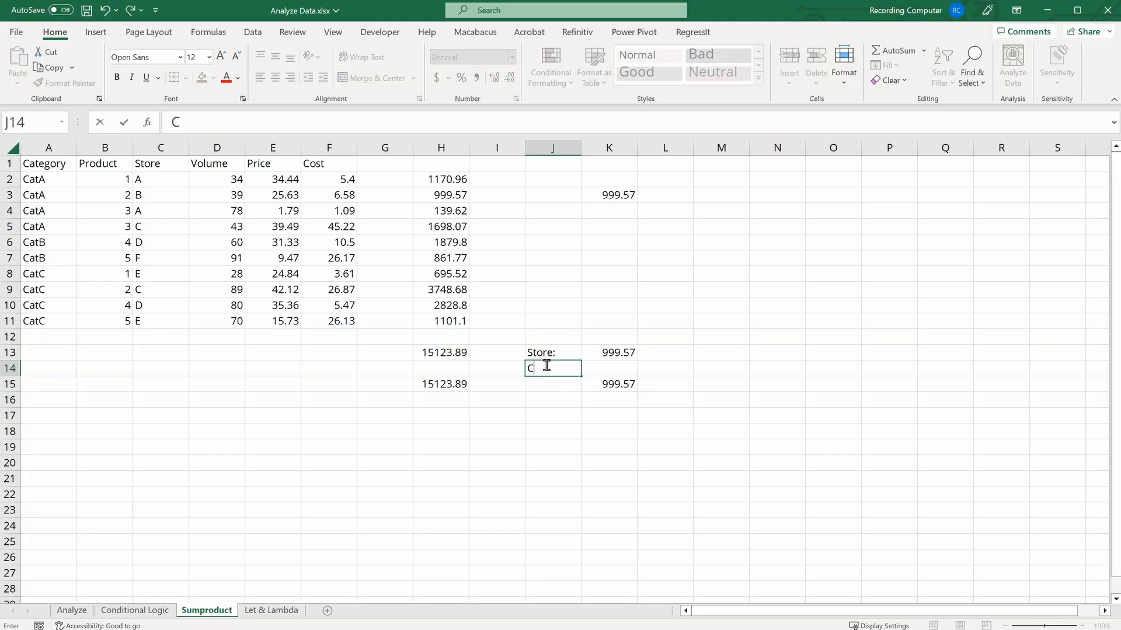
{"action": "key", "text": "Return"}
{"action": "left_click", "coordinate": [545, 367]}
{"action": "type", "text": "D"}
{"action": "key", "text": "Return"}
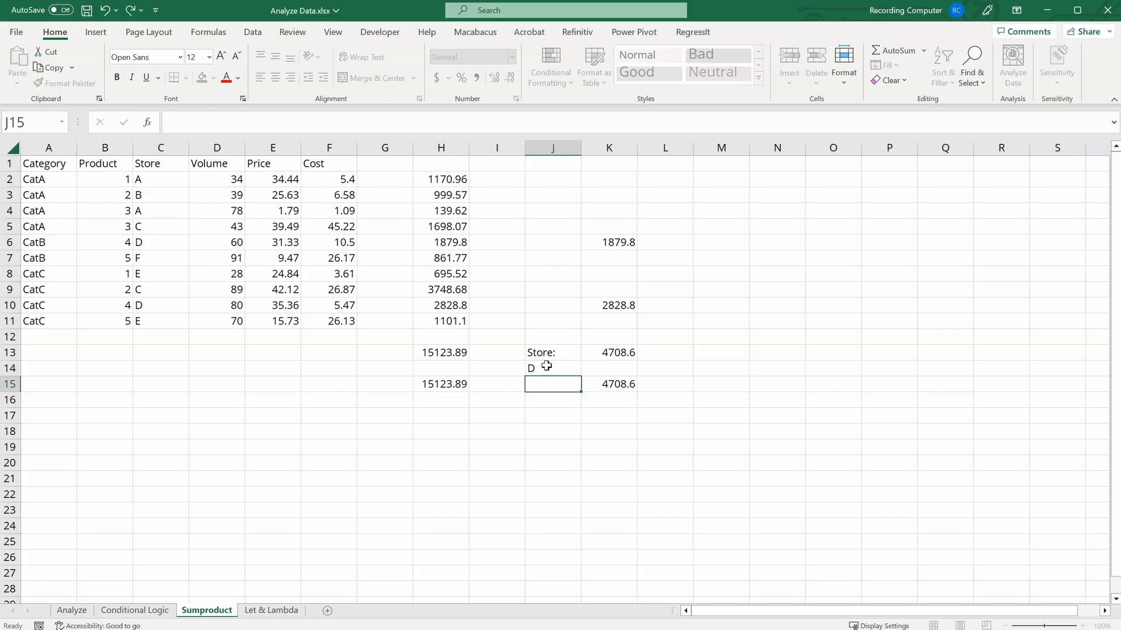
{"action": "left_click", "coordinate": [547, 367]}
{"action": "type", "text": "A"}
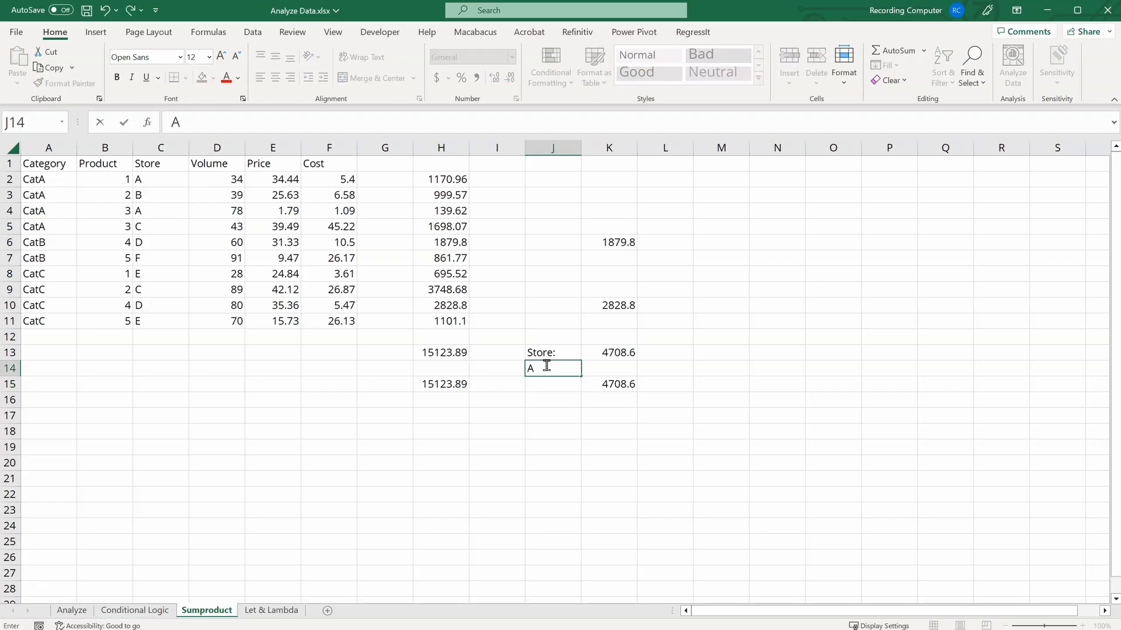
{"action": "key", "text": "Return"}
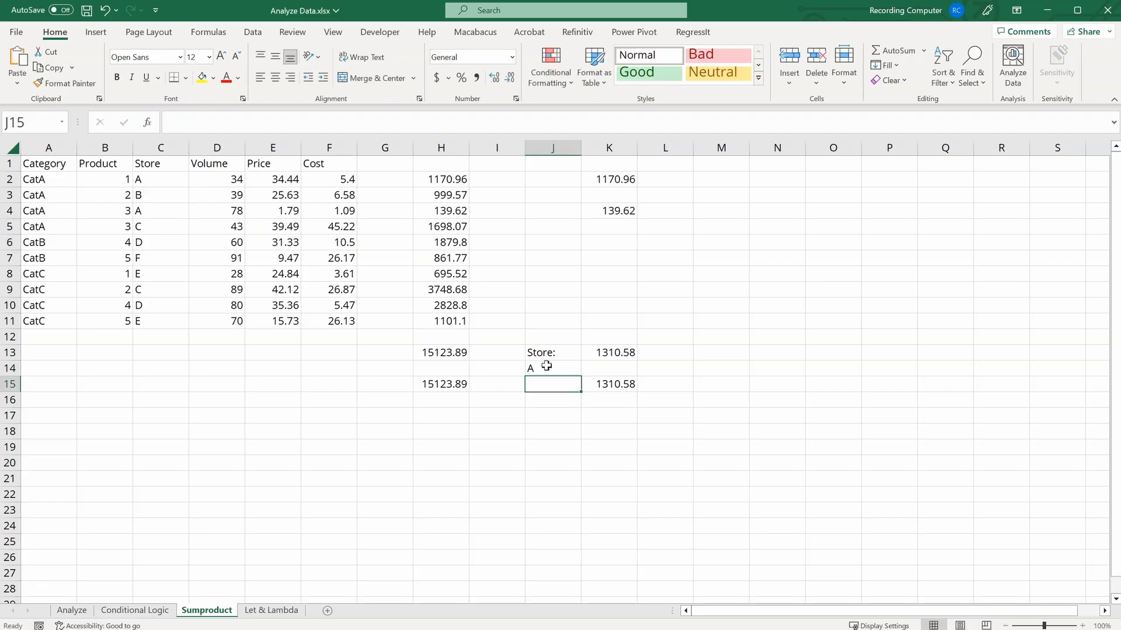
Step: Enter =C2=$J$14 in M2 and fill it down to M11 to show the store comparison per row
{"action": "left_click", "coordinate": [613, 368]}
{"action": "left_click", "coordinate": [610, 383]}
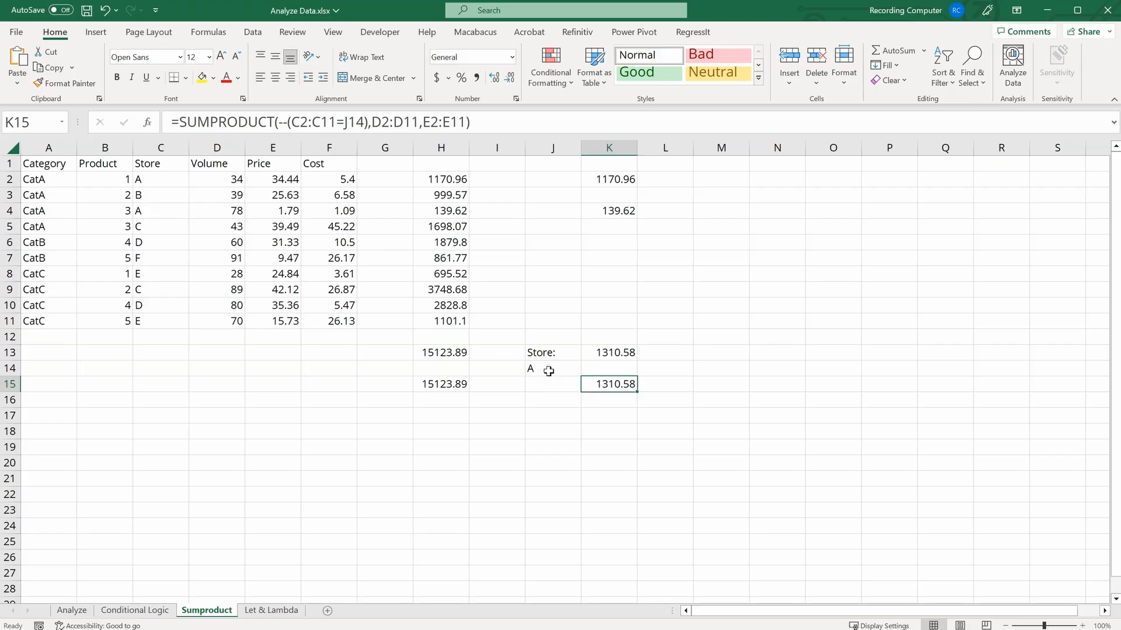
{"action": "left_click", "coordinate": [710, 179]}
{"action": "type", "text": "="}
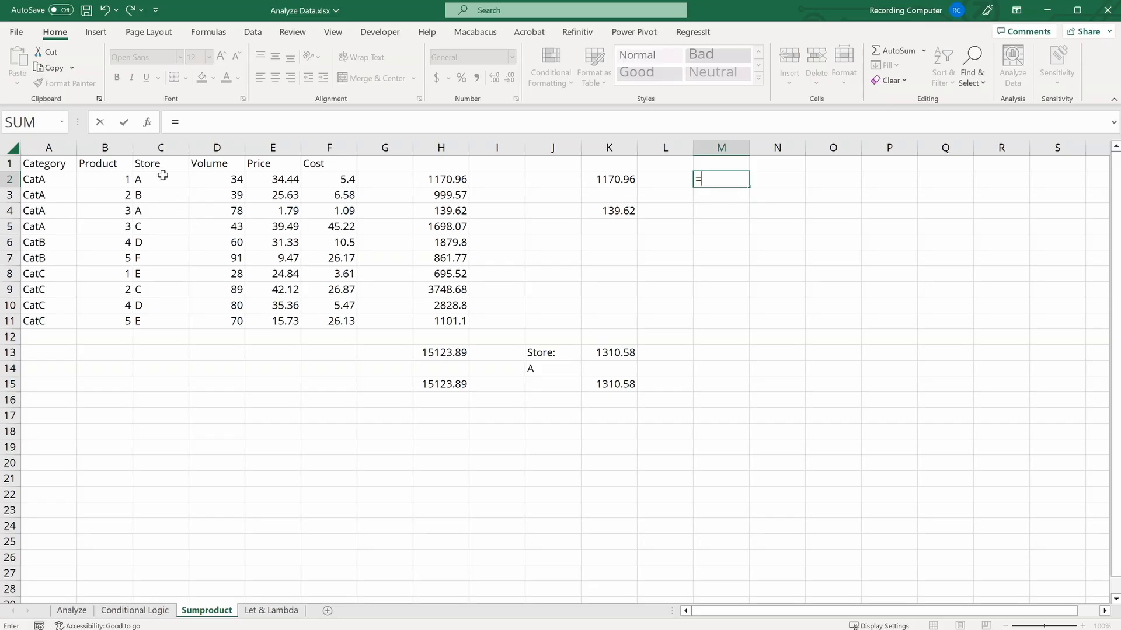
{"action": "left_click", "coordinate": [161, 176]}
{"action": "type", "text": "="}
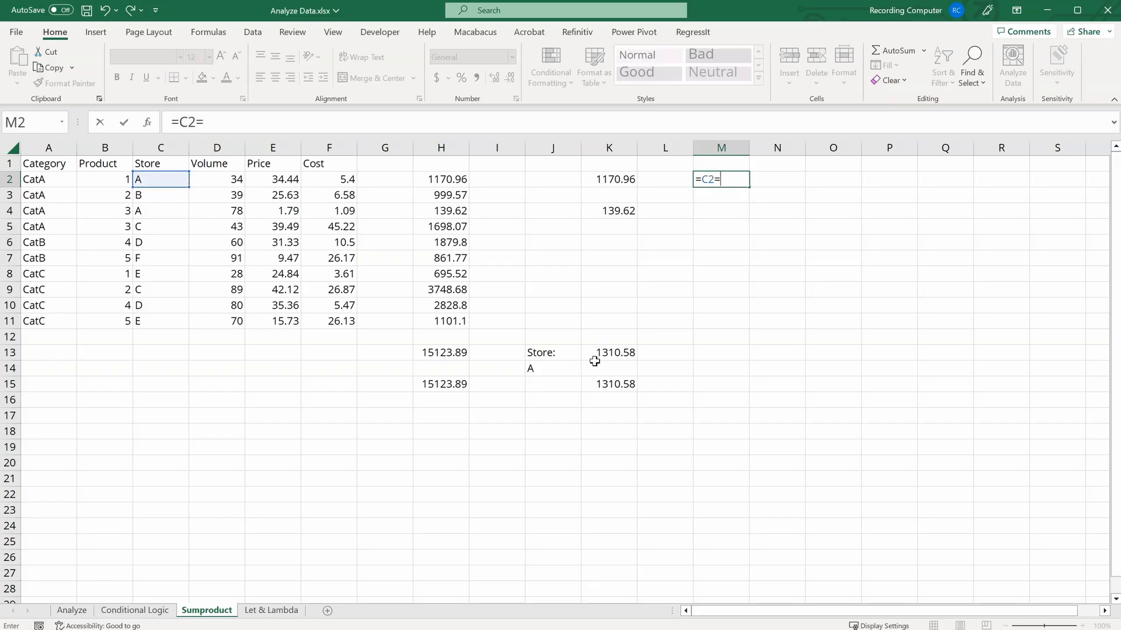
{"action": "left_click", "coordinate": [535, 369]}
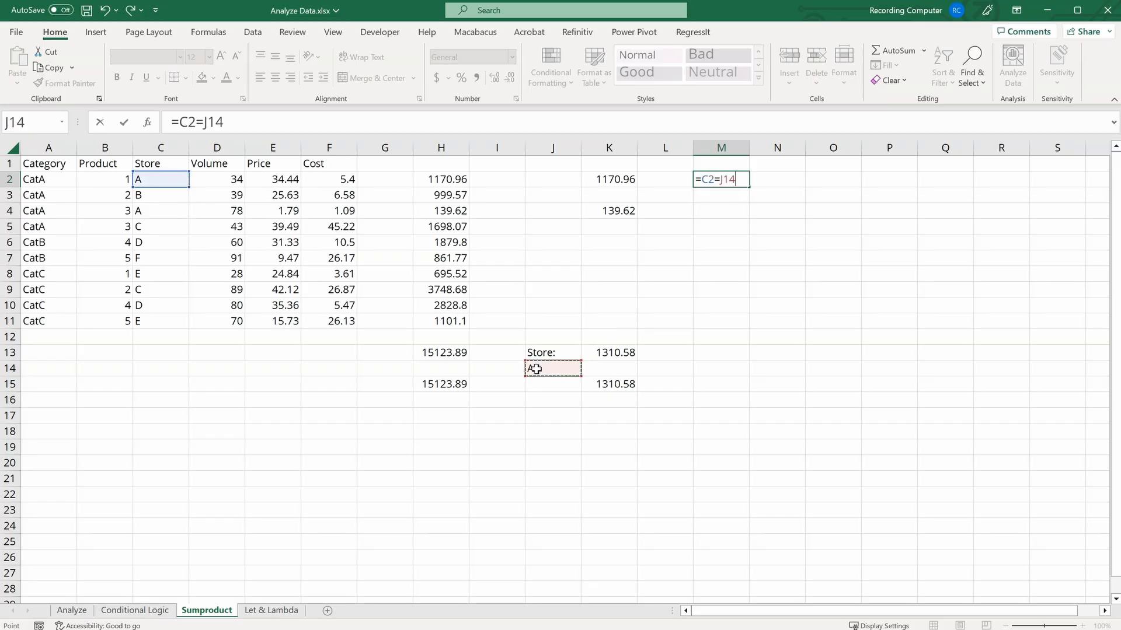
{"action": "key", "text": "F4"}
{"action": "key", "text": "Return"}
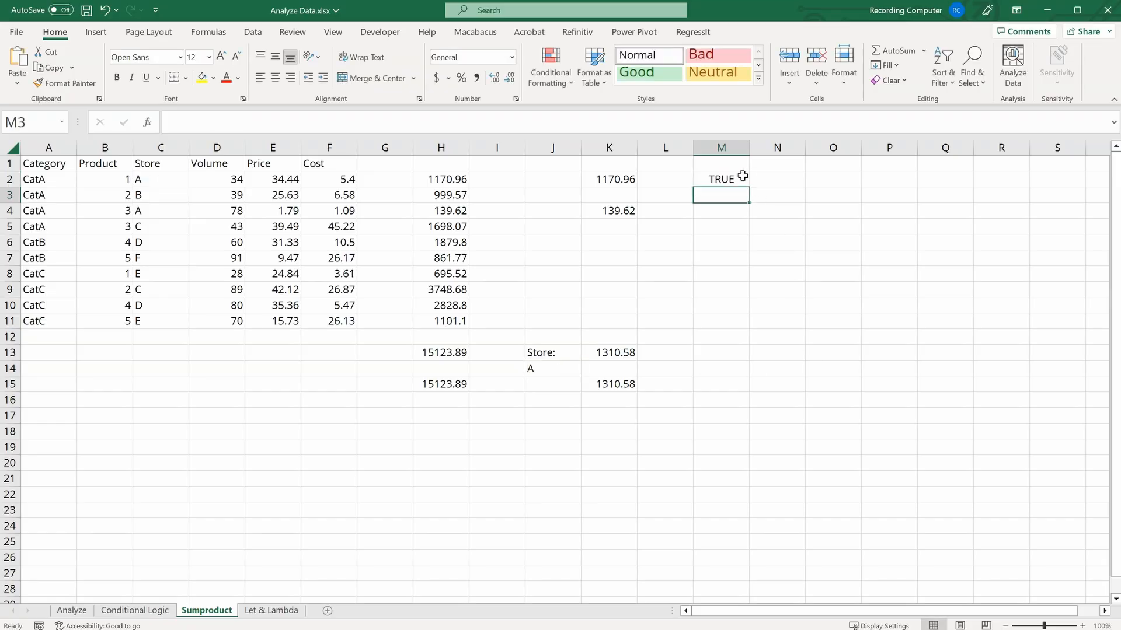
{"action": "left_click", "coordinate": [743, 178]}
{"action": "left_click_drag", "start_coordinate": [748, 188], "coordinate": [743, 325]}
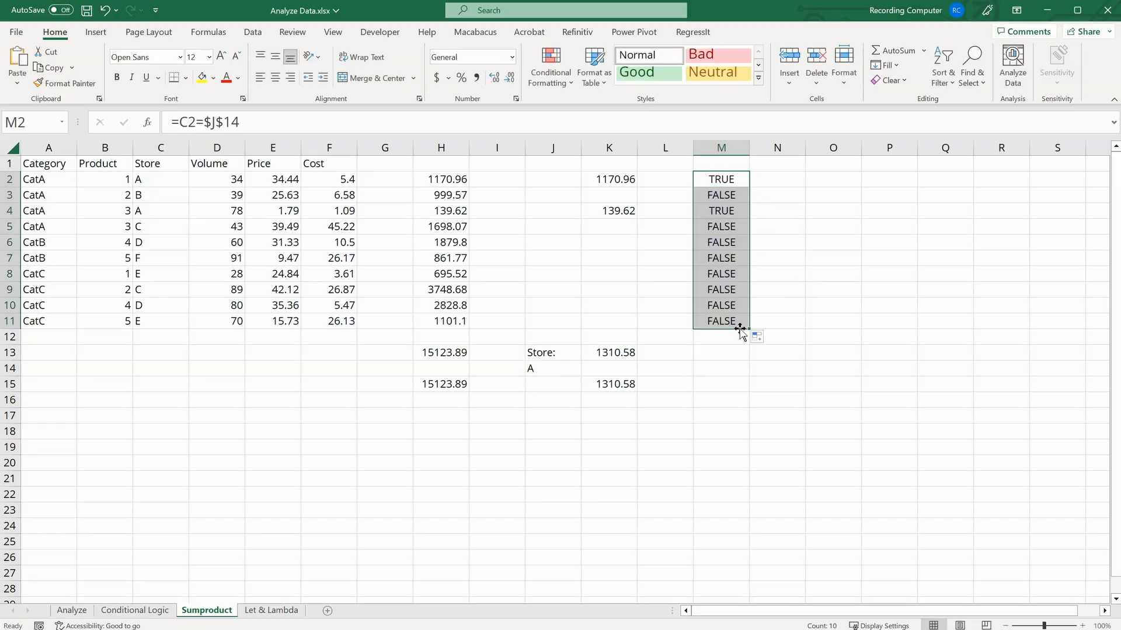
{"action": "left_click", "coordinate": [736, 373]}
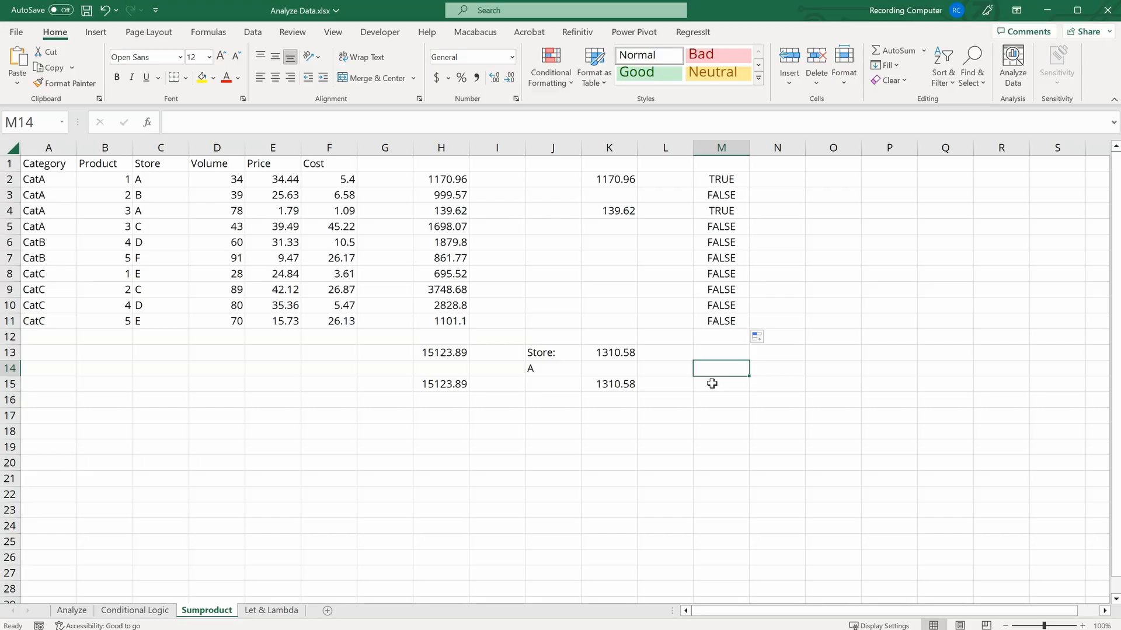
Step: Enter =-M2 in N2 and fill it down to N11
{"action": "left_click", "coordinate": [777, 176]}
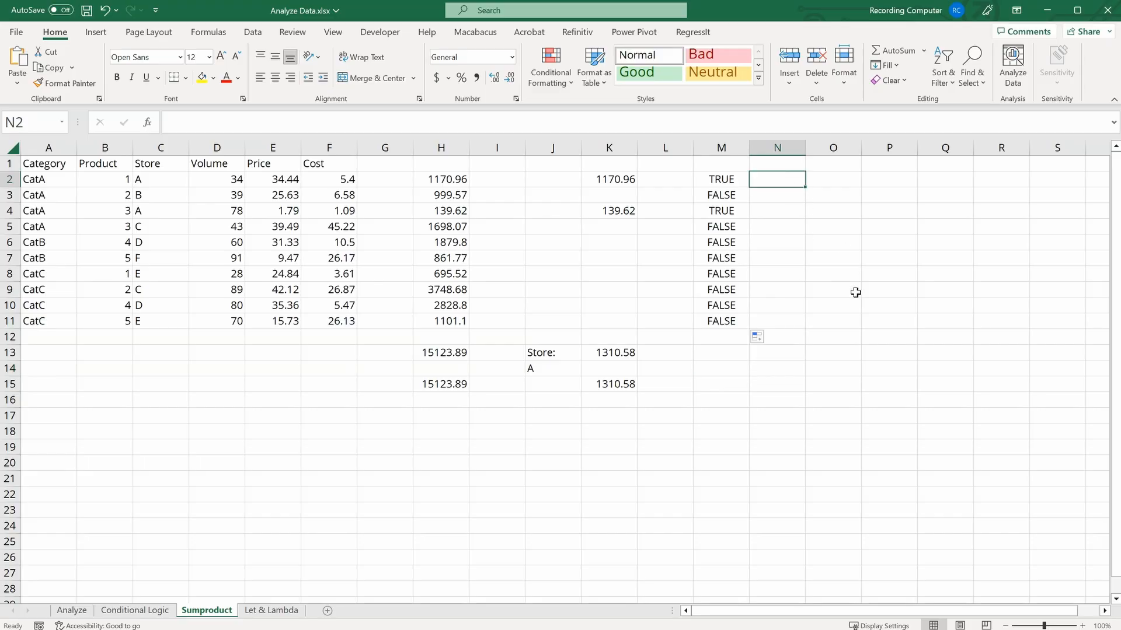
{"action": "type", "text": "="}
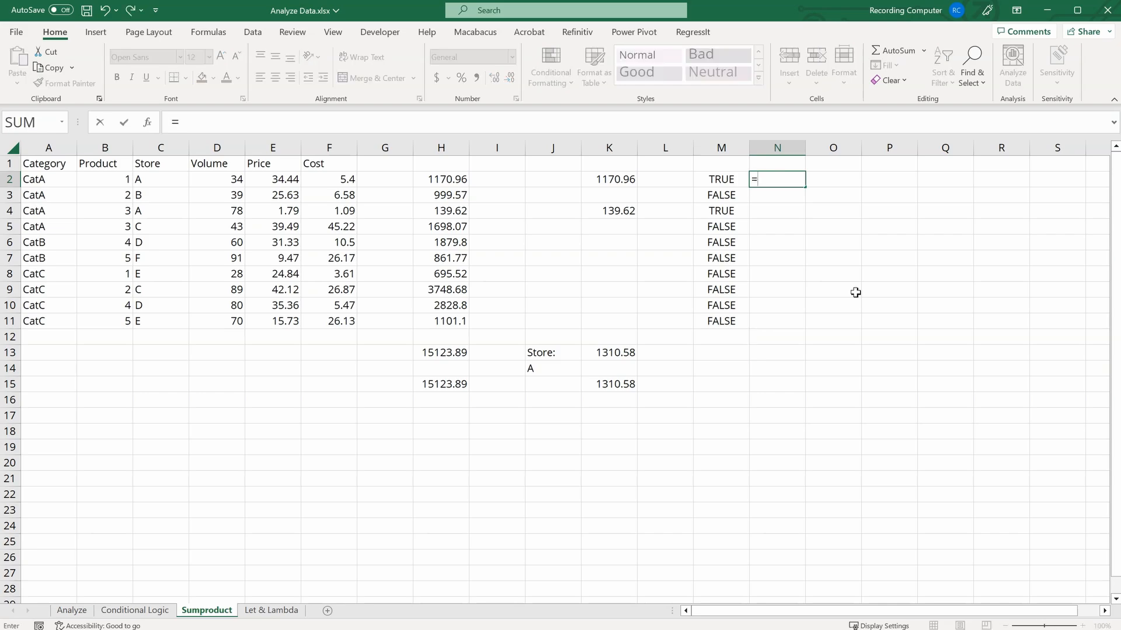
{"action": "type", "text": "-"}
{"action": "key", "text": "Left"}
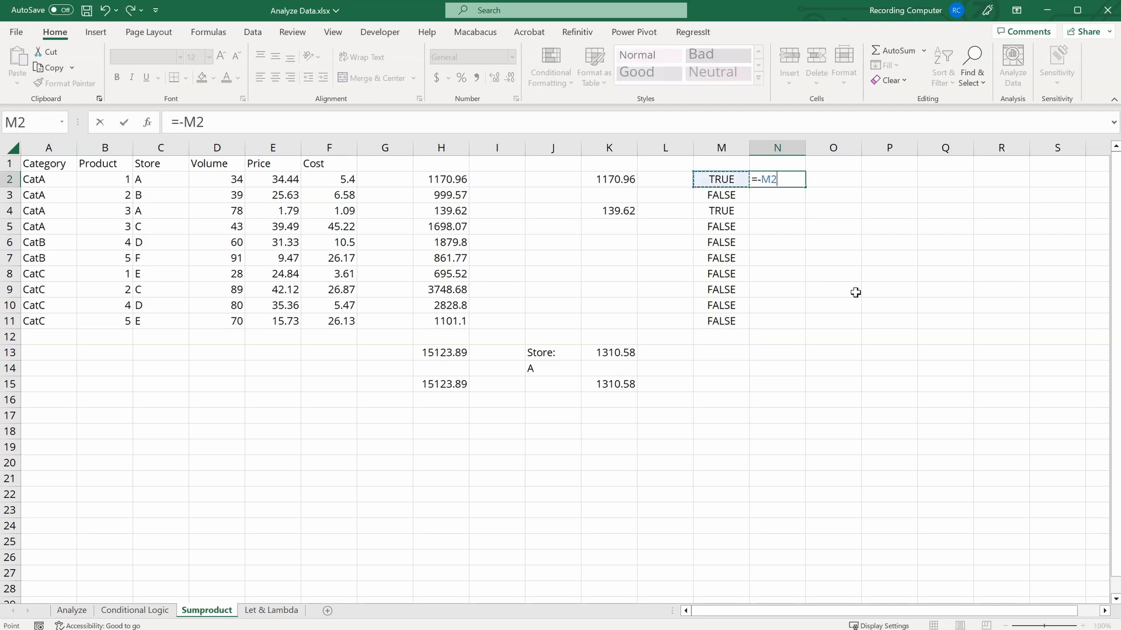
{"action": "key", "text": "Return"}
{"action": "left_click", "coordinate": [790, 180]}
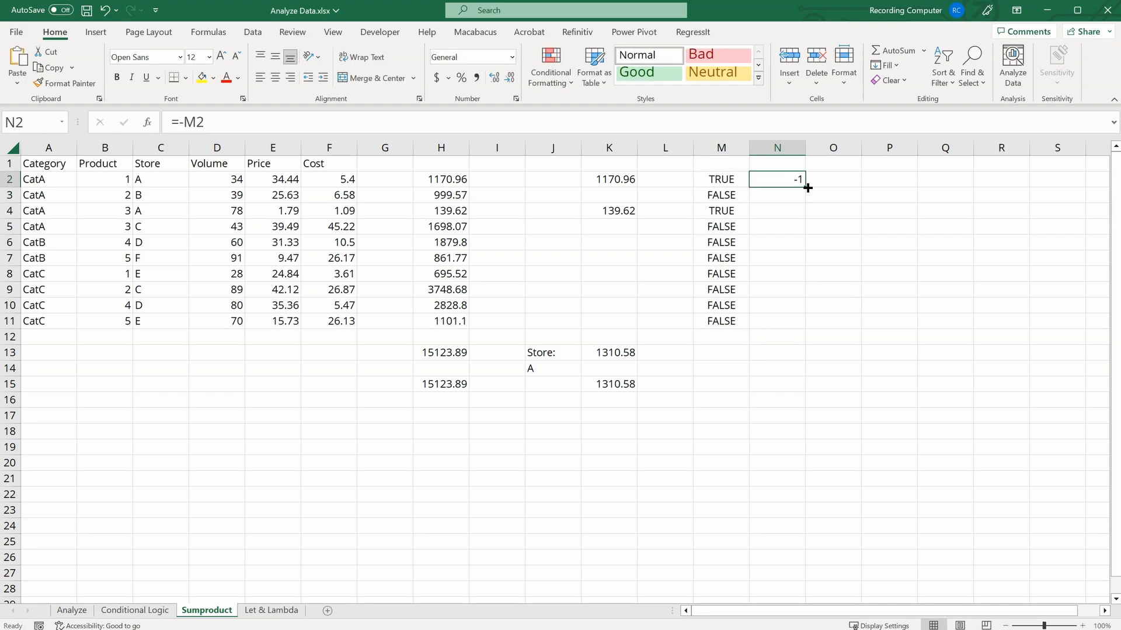
{"action": "left_click_drag", "start_coordinate": [807, 188], "coordinate": [808, 331]}
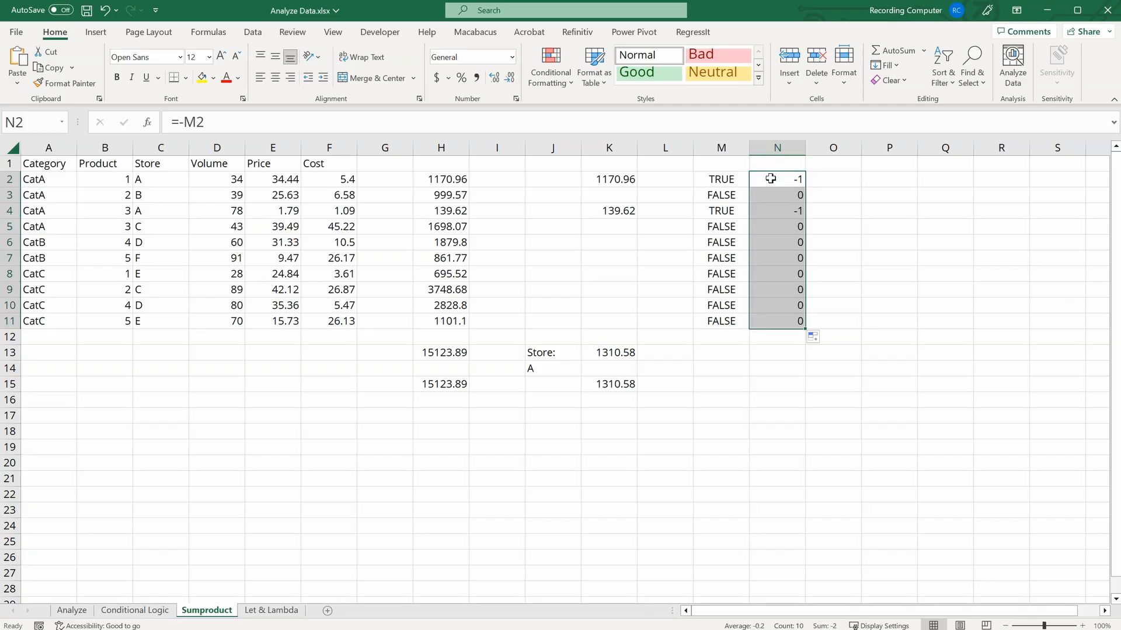
{"action": "left_click", "coordinate": [791, 195]}
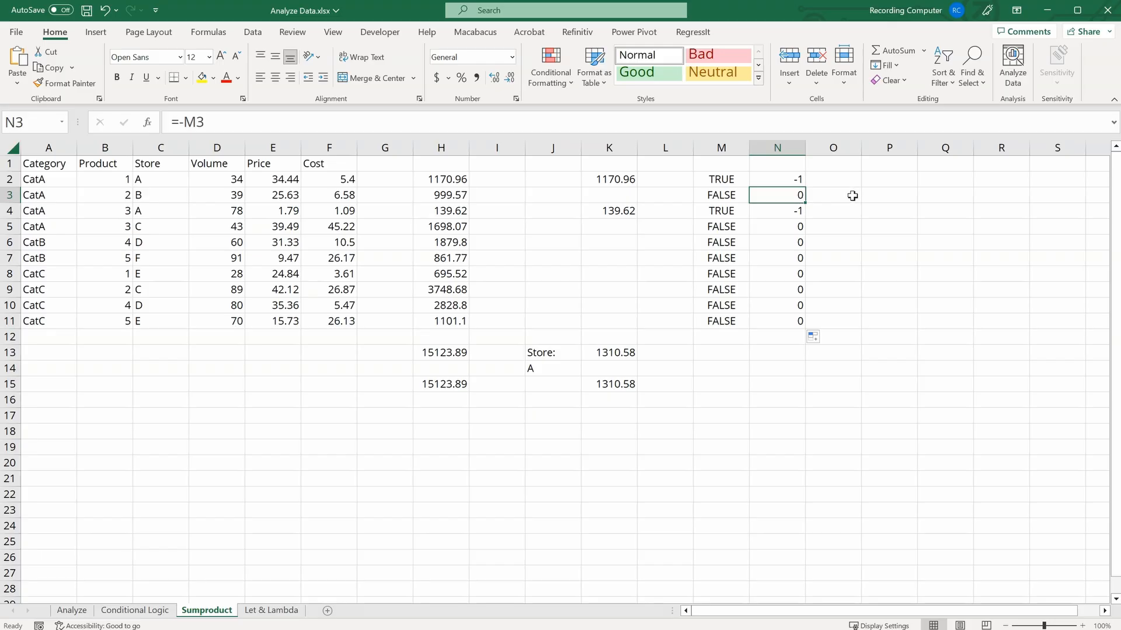
Step: Enter =-N2 in O2 and fill it down to O11 to demonstrate the double negation
{"action": "left_click", "coordinate": [827, 181]}
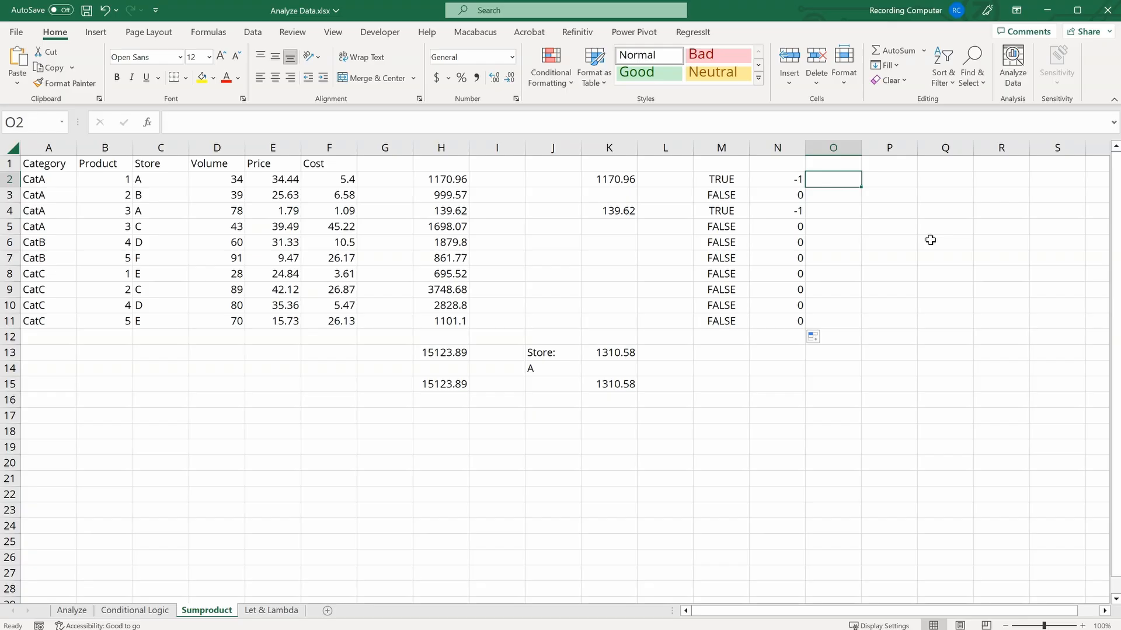
{"action": "type", "text": "=-N2"}
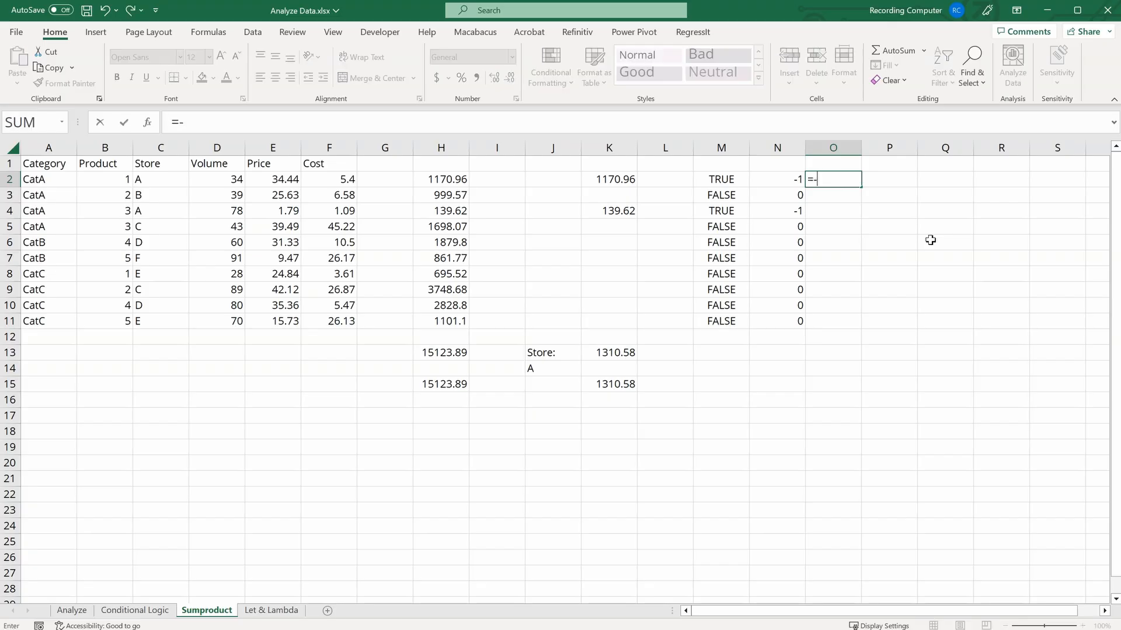
{"action": "key", "text": "Return"}
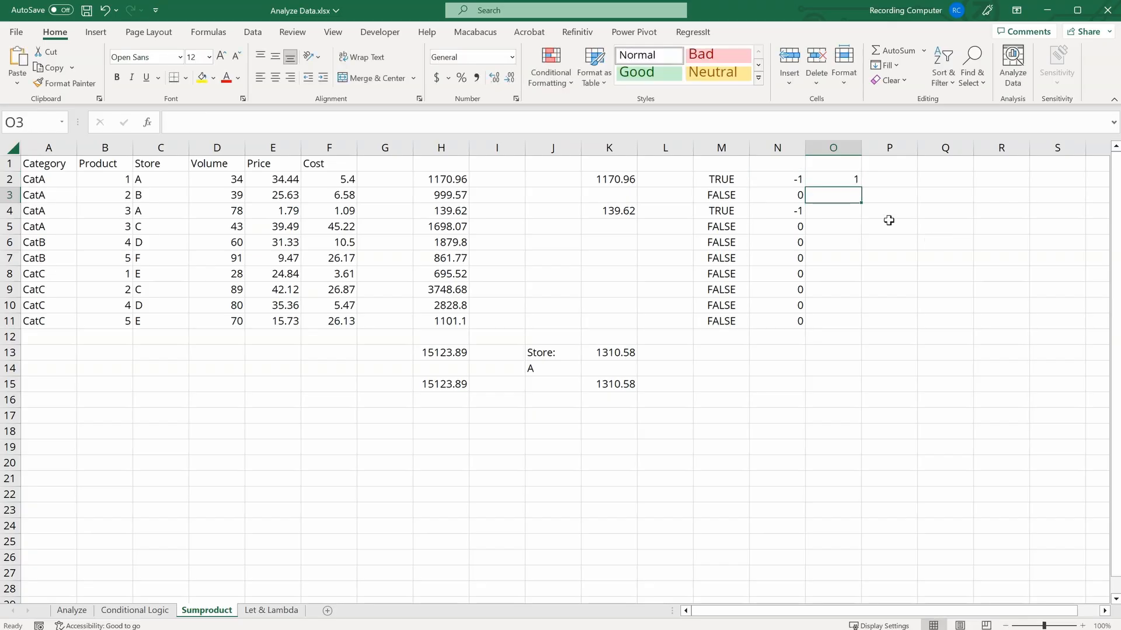
{"action": "left_click", "coordinate": [849, 177]}
{"action": "left_click_drag", "start_coordinate": [862, 188], "coordinate": [872, 328]}
{"action": "left_click", "coordinate": [841, 355]}
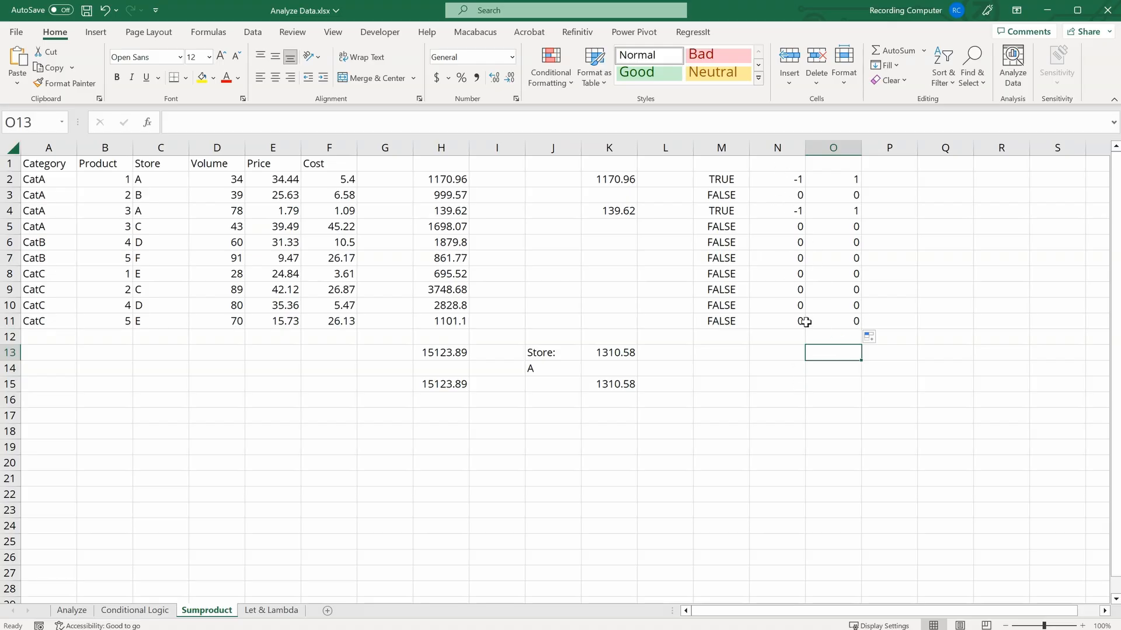
Step: Enter =O2*E2*D2 in P2 and fill it down to P11
{"action": "left_click", "coordinate": [894, 180]}
{"action": "type", "text": "="}
{"action": "left_click", "coordinate": [852, 179]}
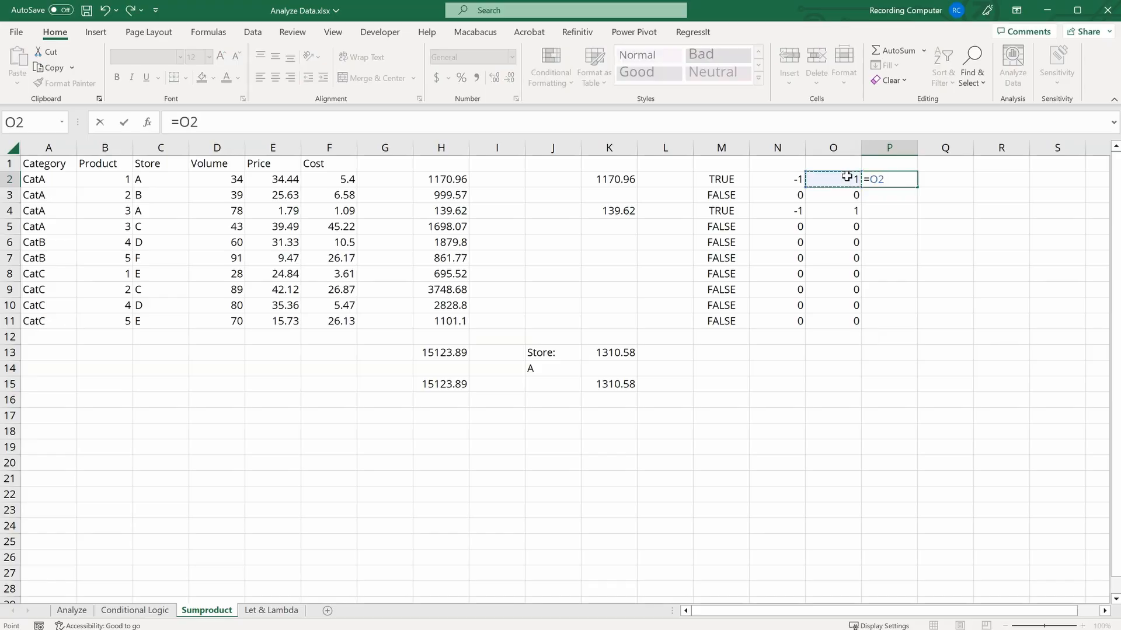
{"action": "type", "text": "*"}
{"action": "left_click", "coordinate": [266, 184]}
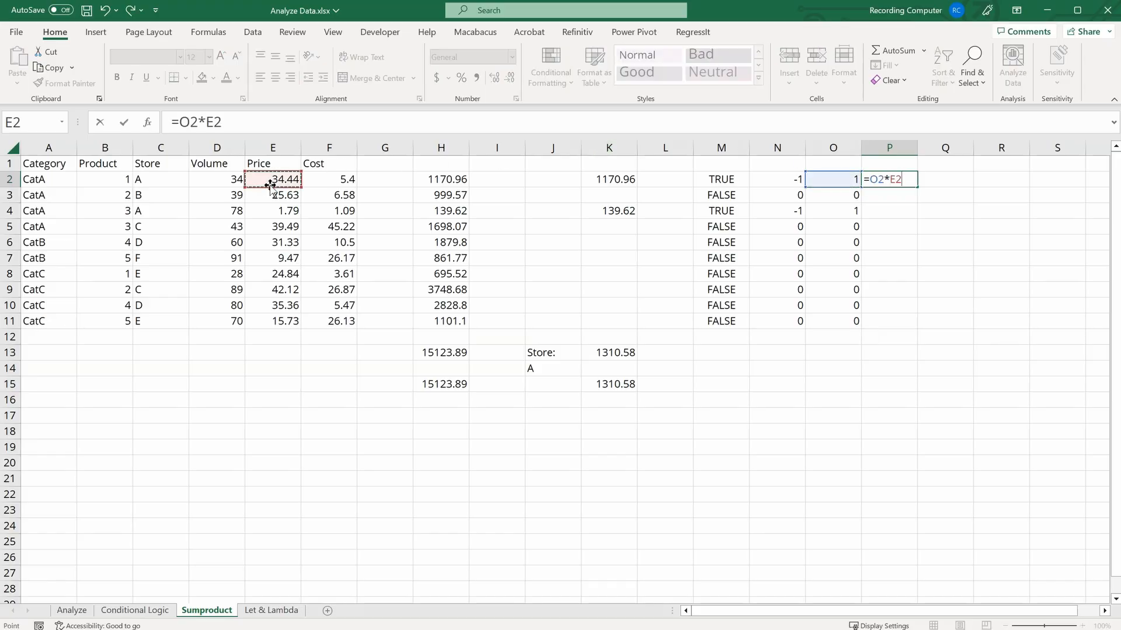
{"action": "type", "text": "*"}
{"action": "left_click", "coordinate": [225, 182]}
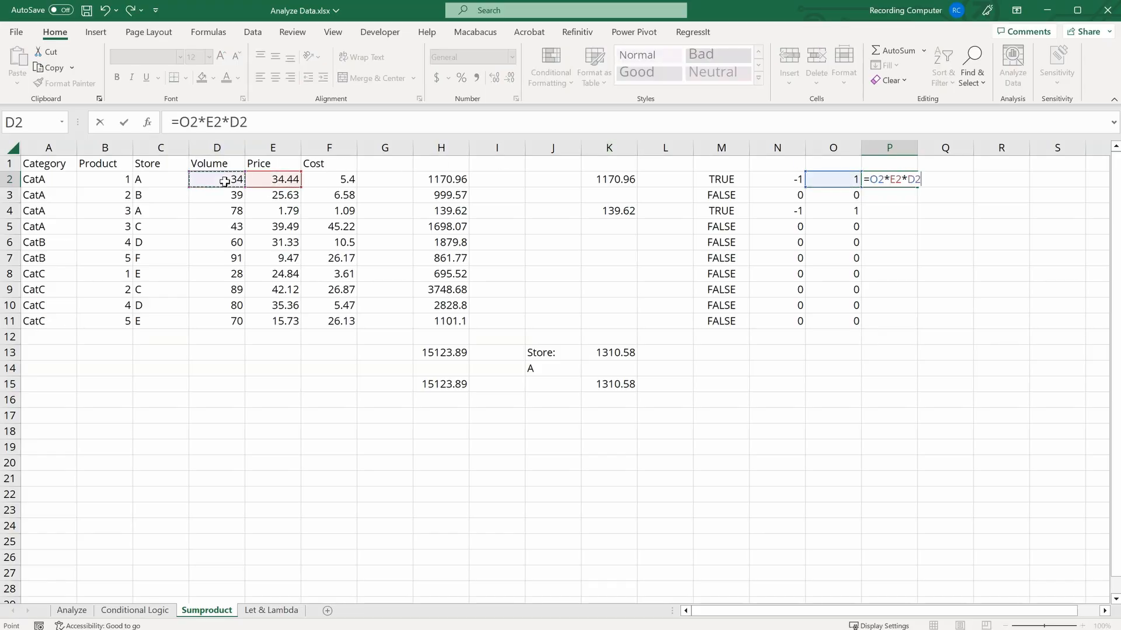
{"action": "key", "text": "Return"}
{"action": "left_click", "coordinate": [906, 179]}
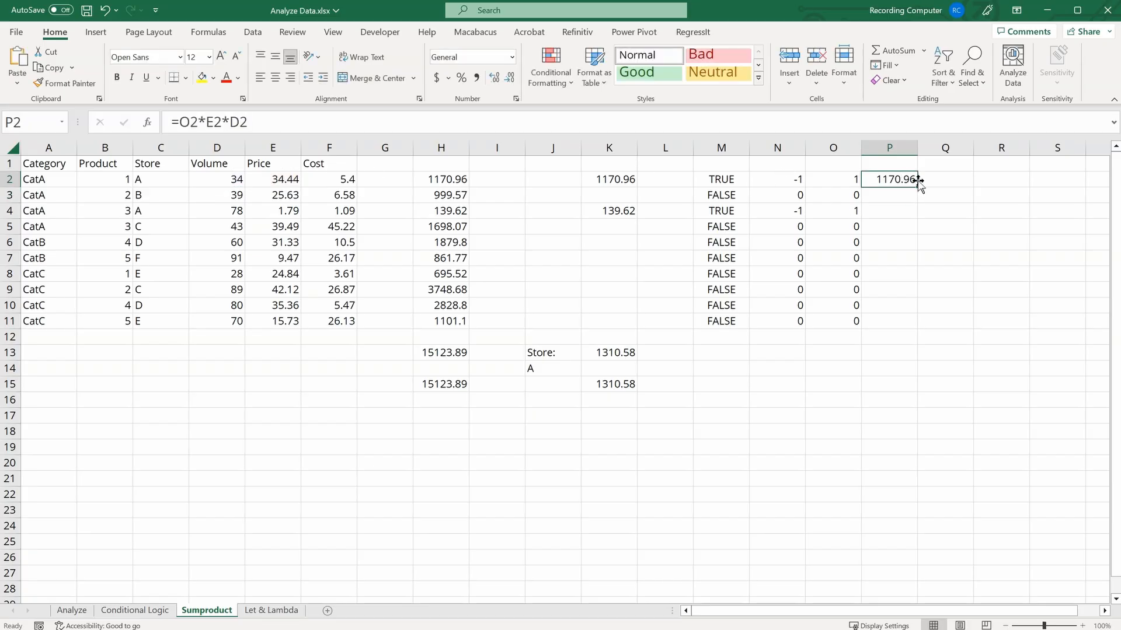
{"action": "left_click_drag", "start_coordinate": [915, 185], "coordinate": [921, 328]}
Step: Sum P2:P11 in P13 with a SUM formula
{"action": "left_click", "coordinate": [900, 354]}
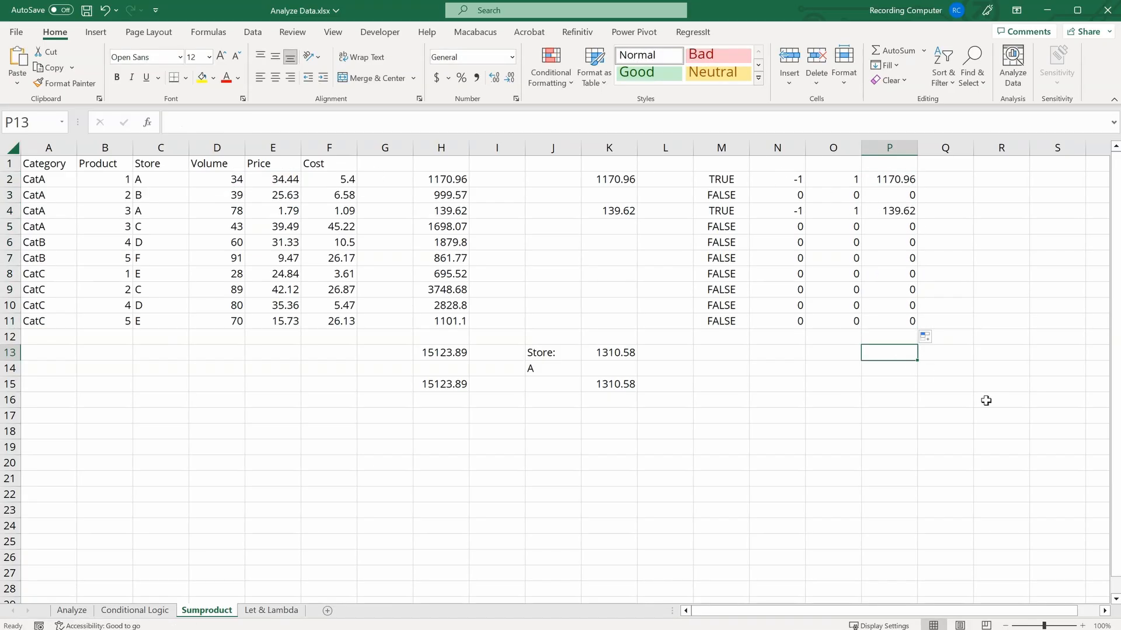
{"action": "type", "text": "=su"}
{"action": "key", "text": "Tab"}
{"action": "left_click", "coordinate": [900, 179]}
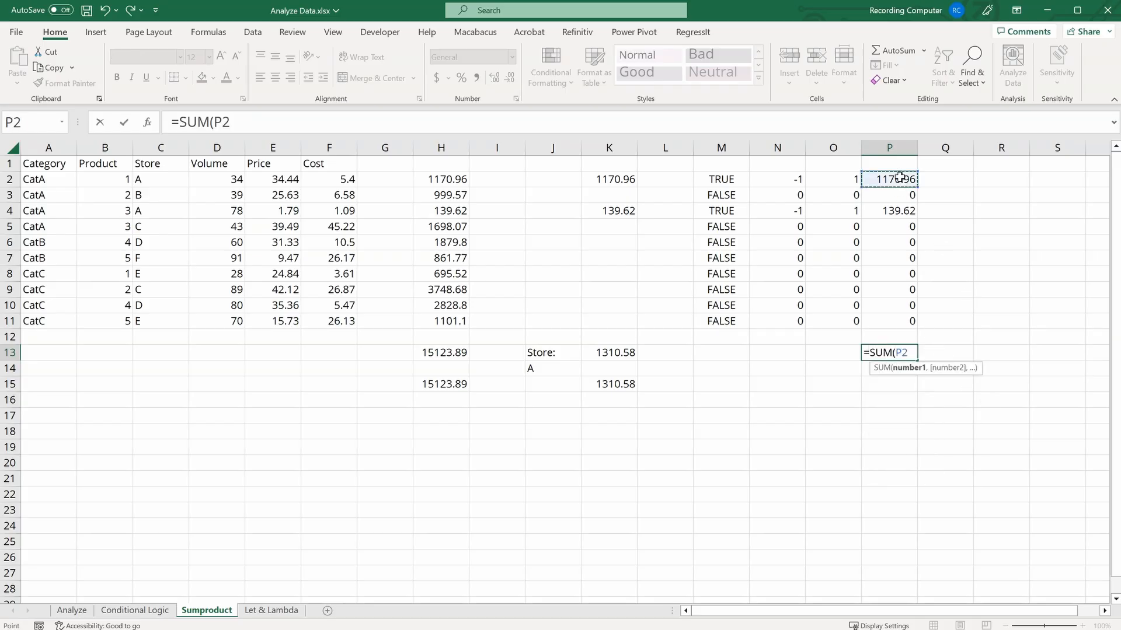
{"action": "left_click_drag", "start_coordinate": [899, 179], "coordinate": [908, 318]}
{"action": "key", "text": "Return"}
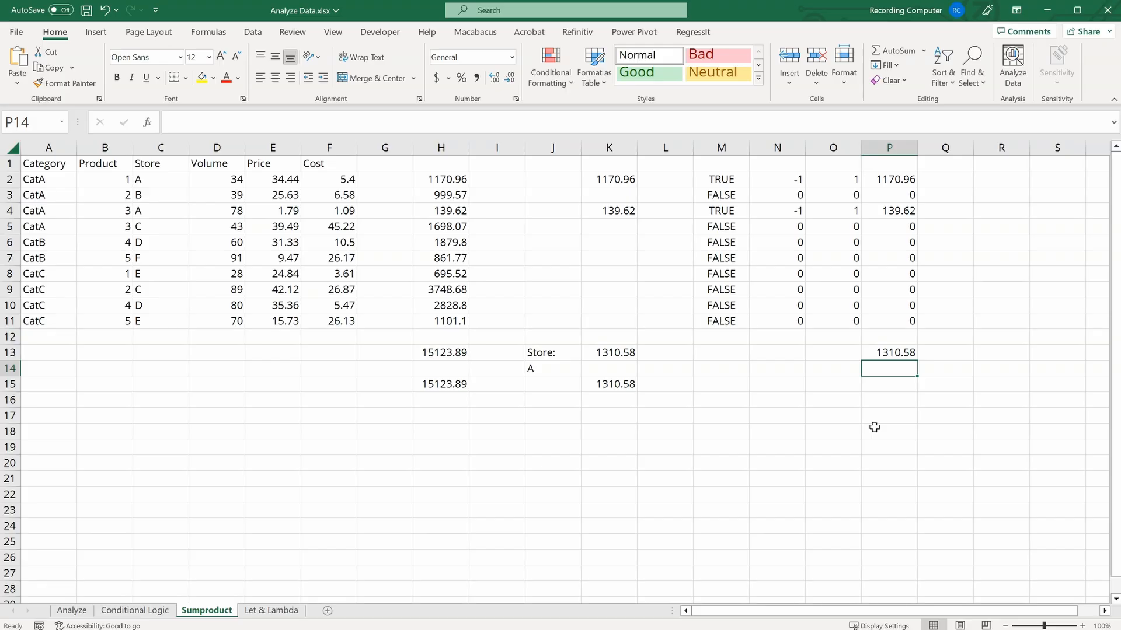
Step: Switch the store in J14 to B, then C, then D to compare the totals
{"action": "left_click", "coordinate": [555, 374]}
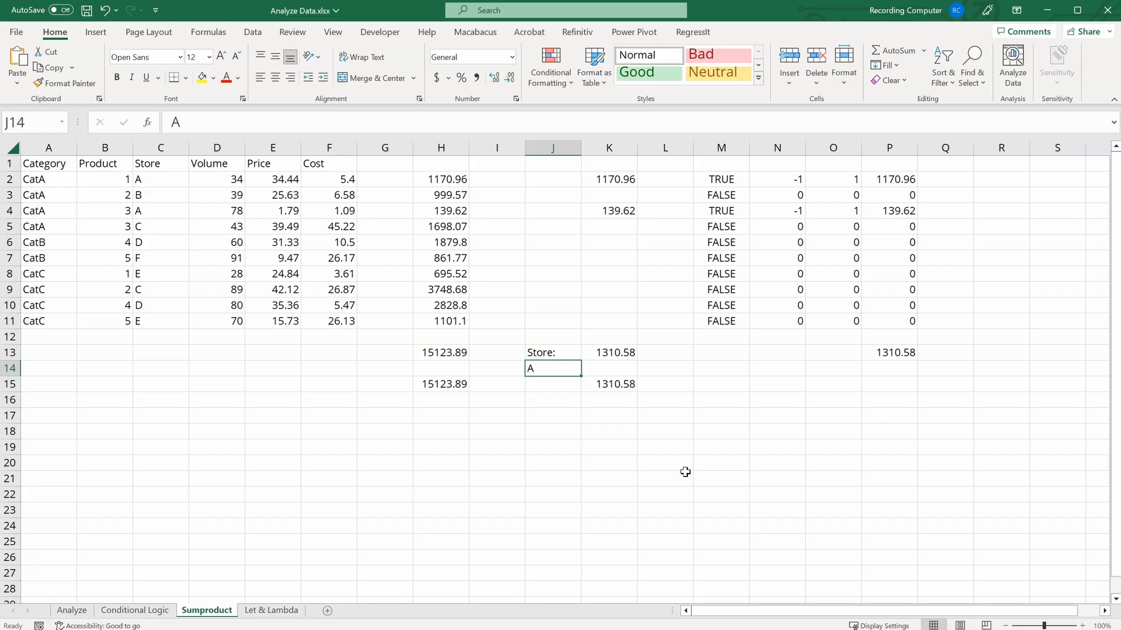
{"action": "type", "text": "B"}
{"action": "key", "text": "Return"}
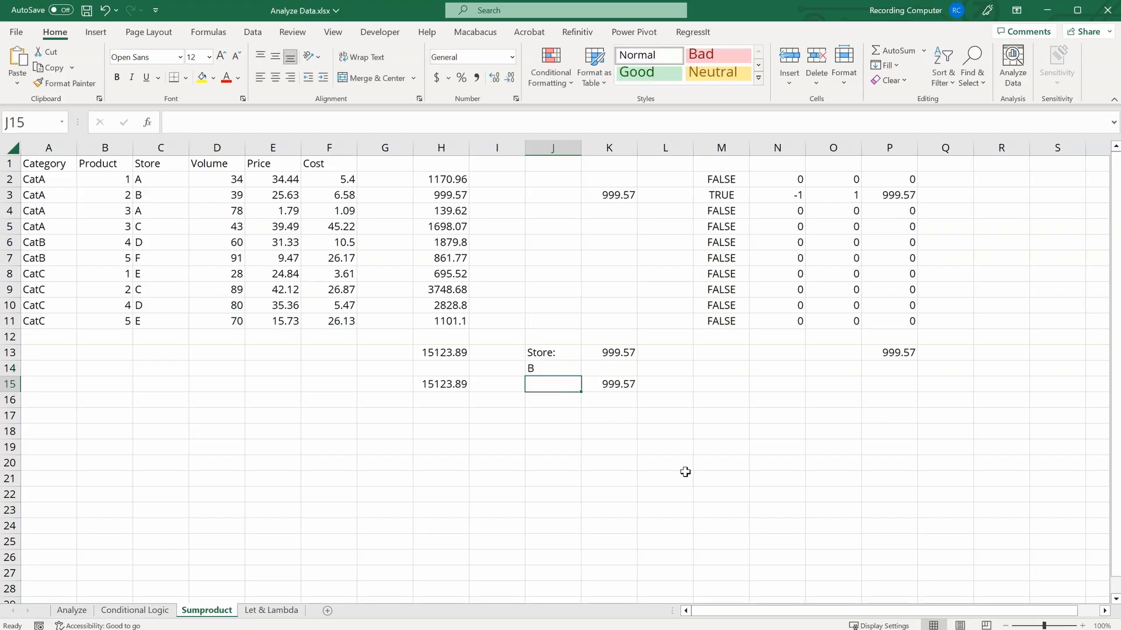
{"action": "key", "text": "Up"}
{"action": "type", "text": "C"}
{"action": "key", "text": "Return"}
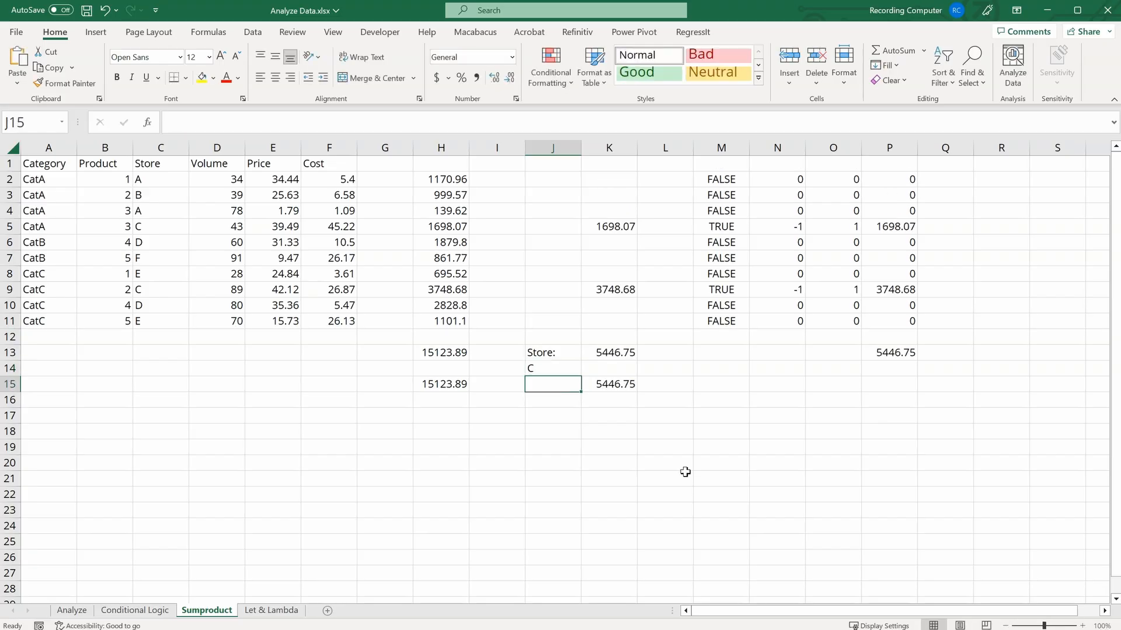
{"action": "key", "text": "Up"}
{"action": "type", "text": "D"}
{"action": "key", "text": "Return"}
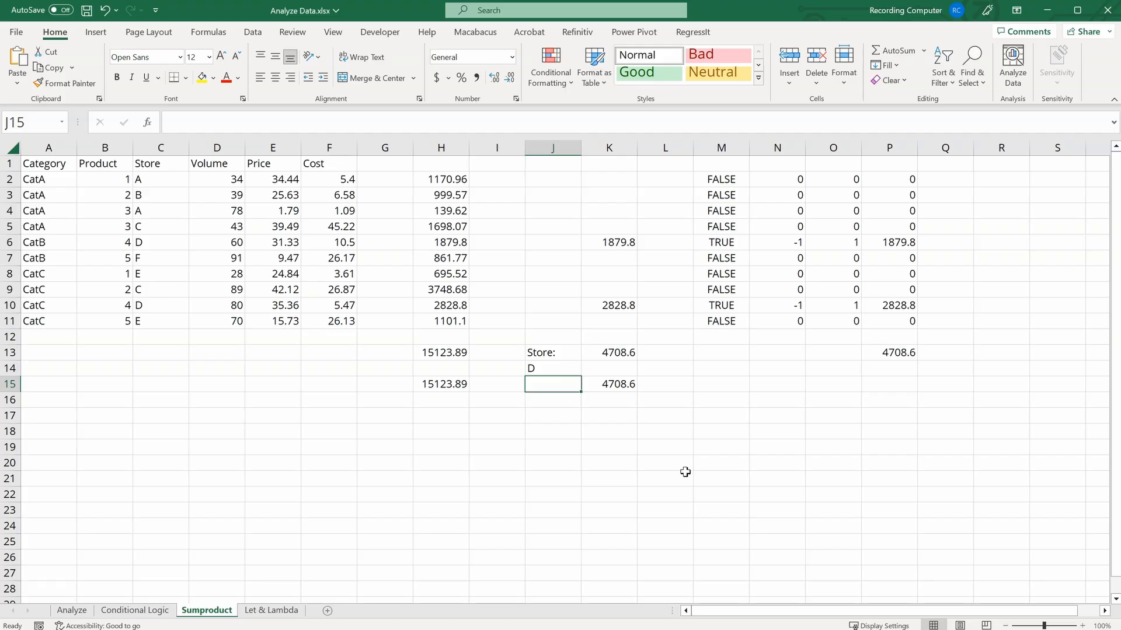
Step: Move to the Let & Lambda sheet and select the Volume, Price and Cost values to examine them
{"action": "key", "text": "ctrl+Page_Down"}
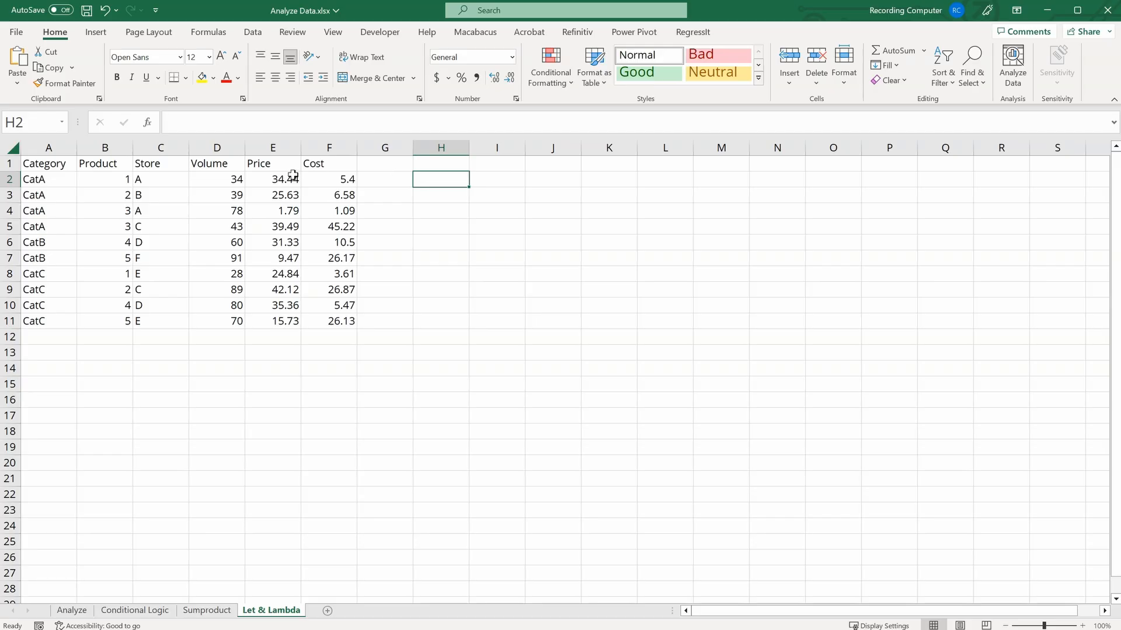
{"action": "left_click_drag", "start_coordinate": [220, 177], "coordinate": [233, 322]}
{"action": "left_click_drag", "start_coordinate": [284, 180], "coordinate": [287, 317]}
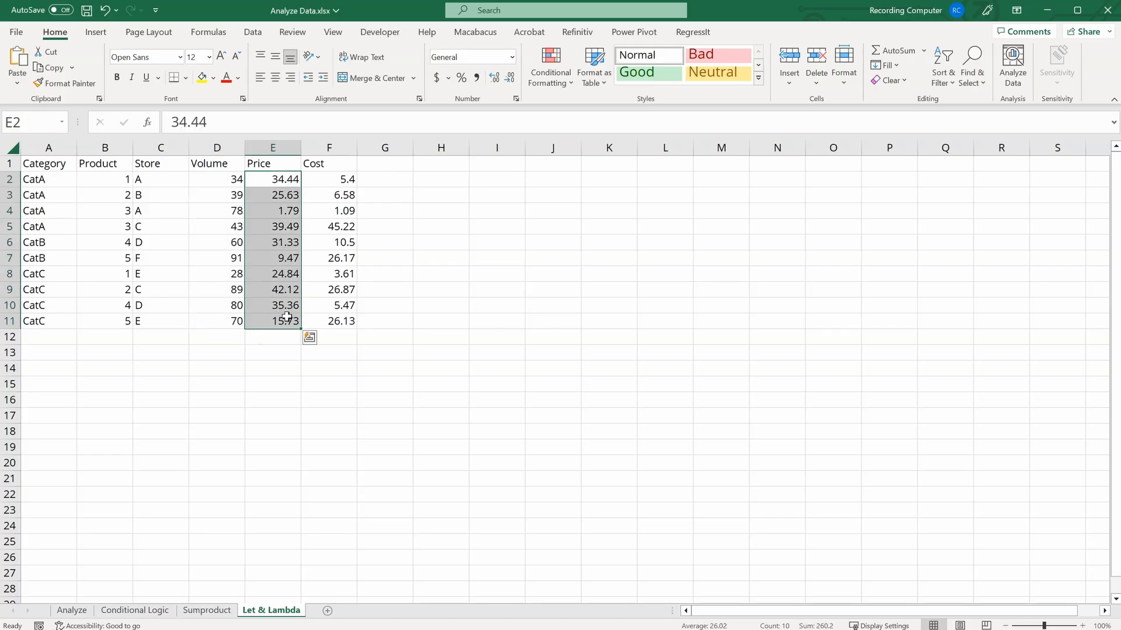
{"action": "left_click_drag", "start_coordinate": [222, 174], "coordinate": [232, 321]}
{"action": "left_click_drag", "start_coordinate": [333, 180], "coordinate": [343, 317]}
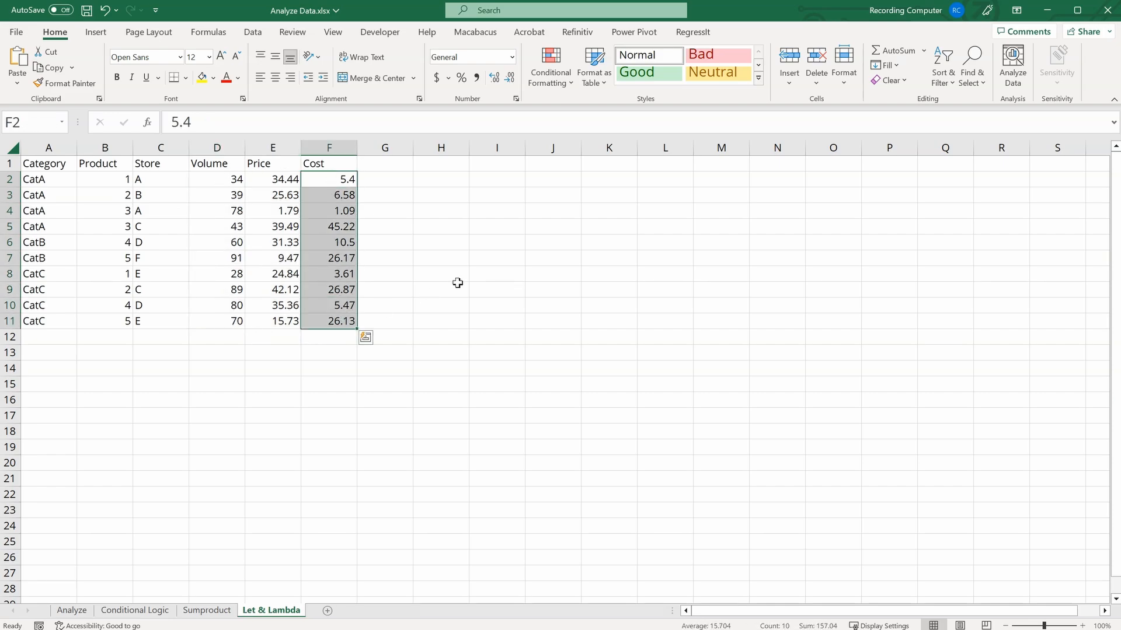
Step: Enter =IF(D2*E2-D2*F2 > 0, D2*E2-D2*F2, "Not Profitable") in H2
{"action": "left_click", "coordinate": [461, 179]}
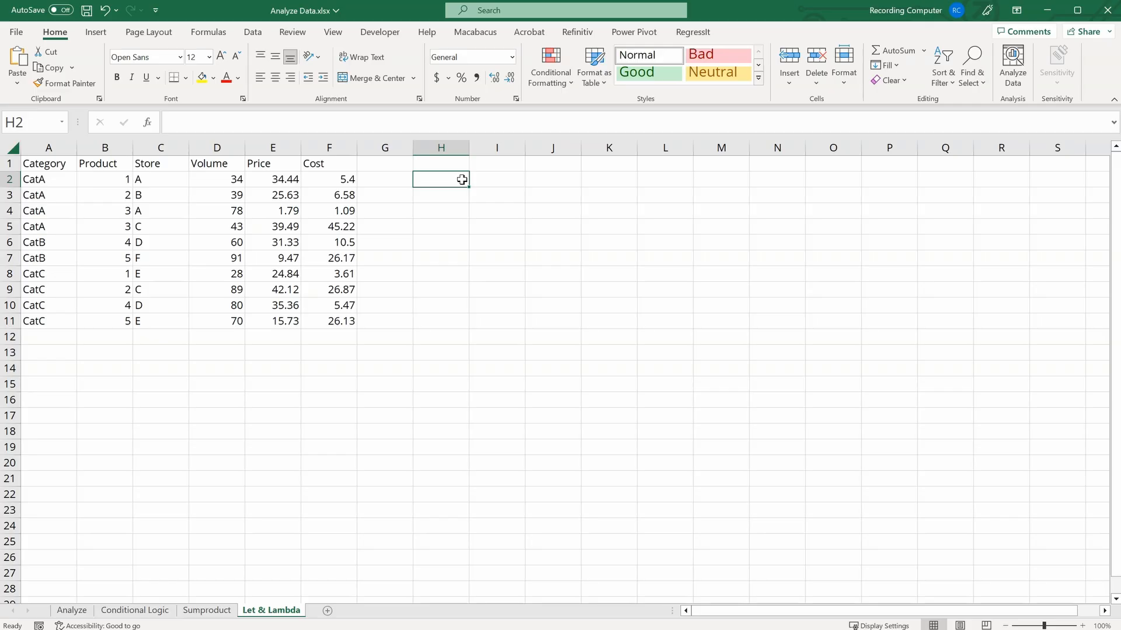
{"action": "type", "text": "=IF("}
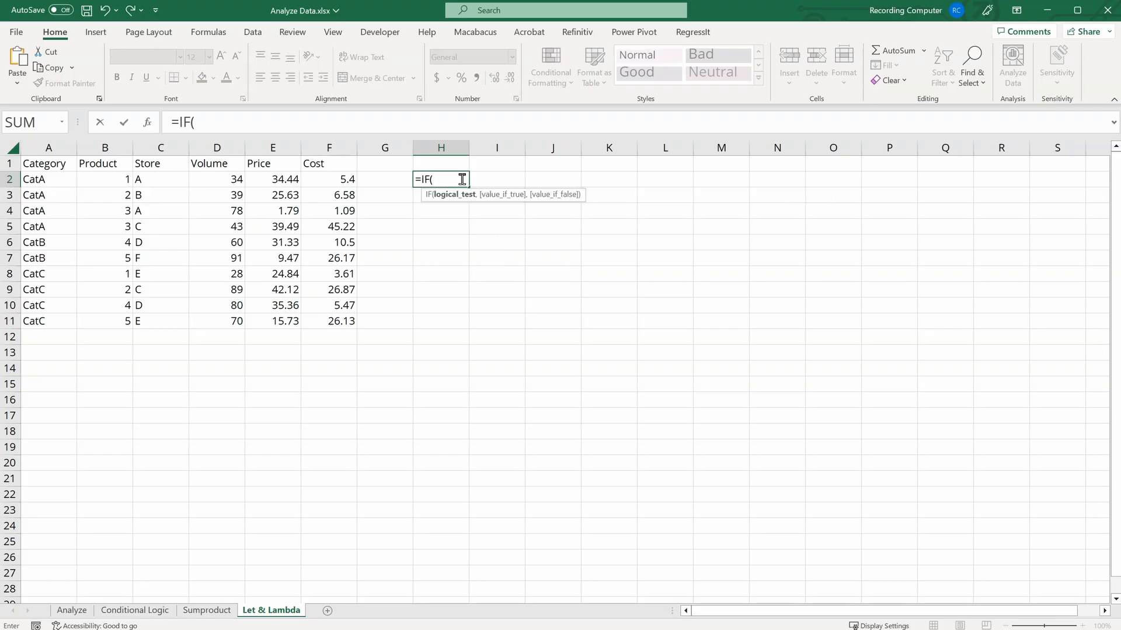
{"action": "left_click", "coordinate": [220, 175]}
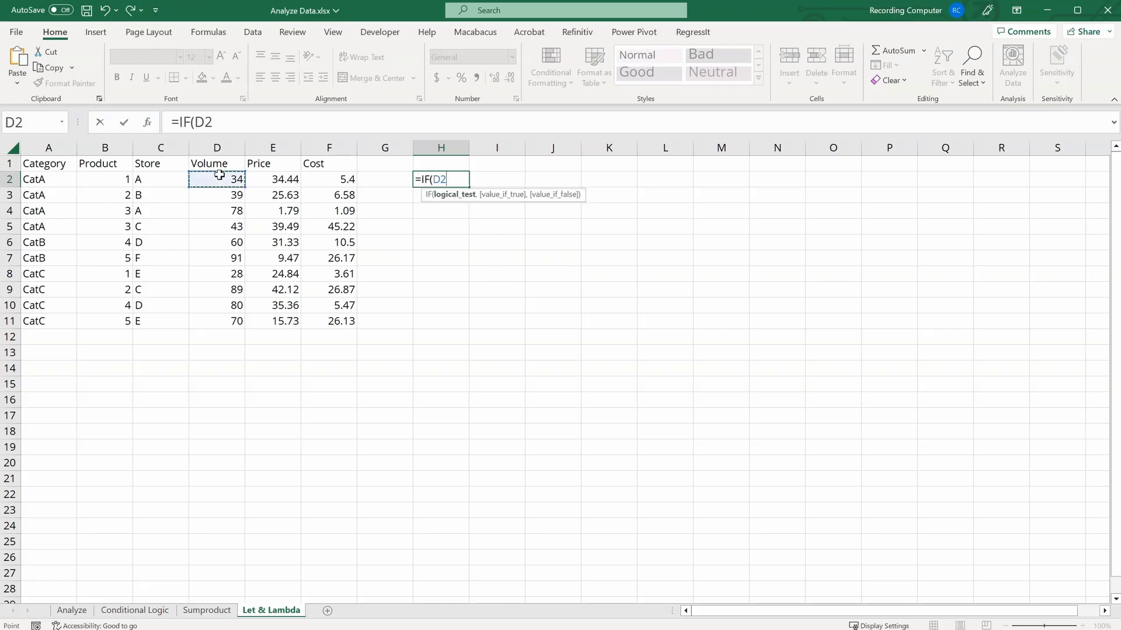
{"action": "type", "text": "*"}
{"action": "left_click", "coordinate": [272, 182]}
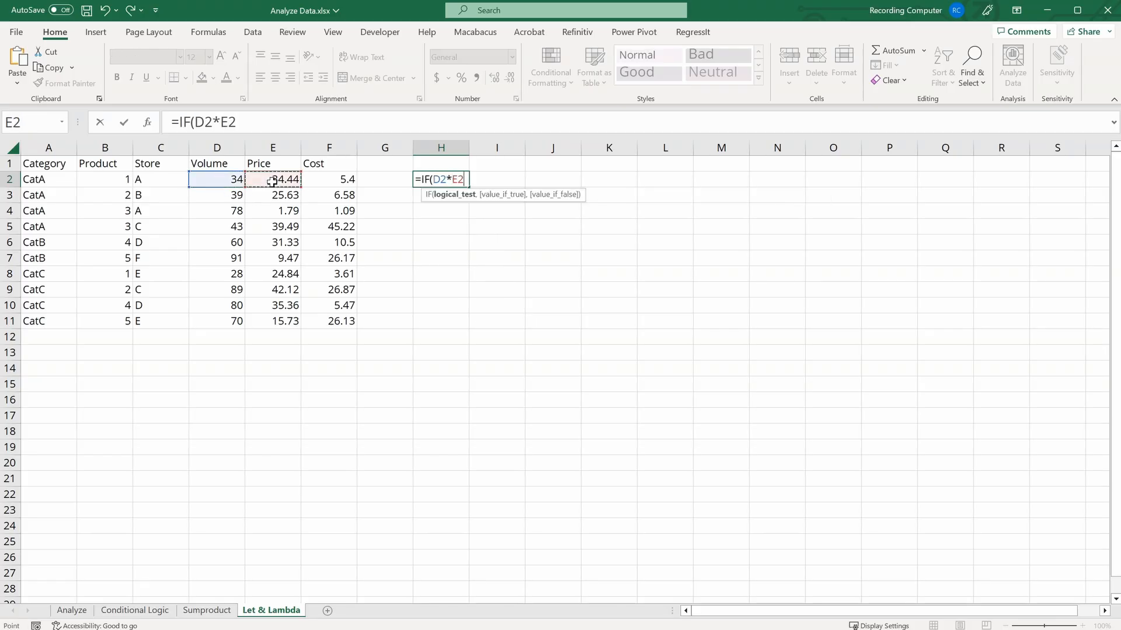
{"action": "type", "text": "-"}
{"action": "left_click", "coordinate": [227, 177]}
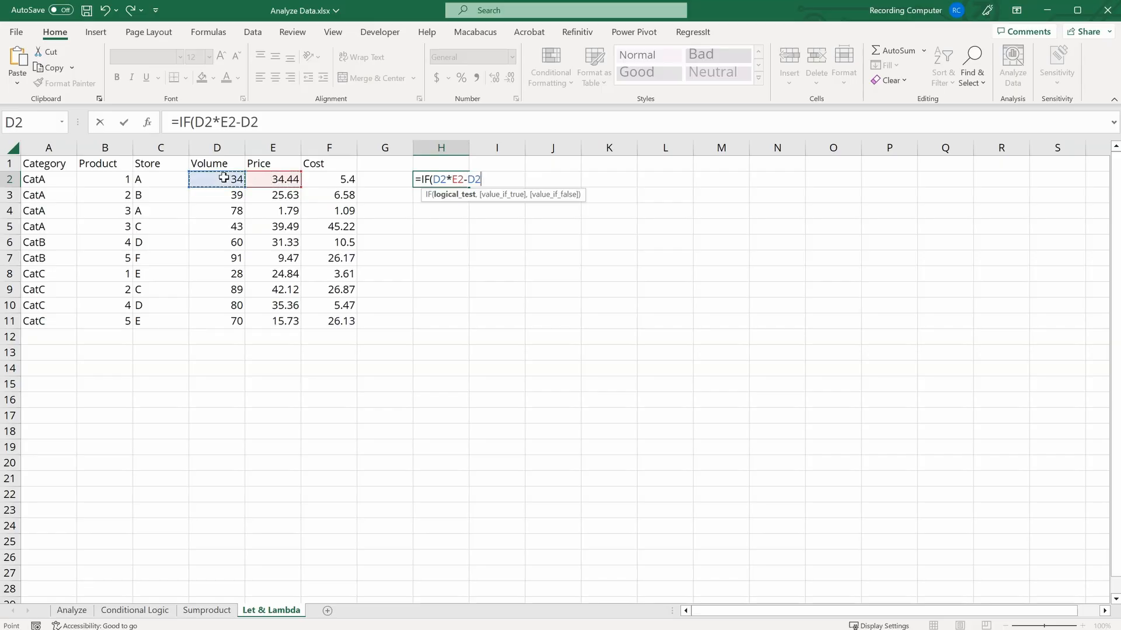
{"action": "type", "text": "*"}
{"action": "left_click", "coordinate": [340, 180]}
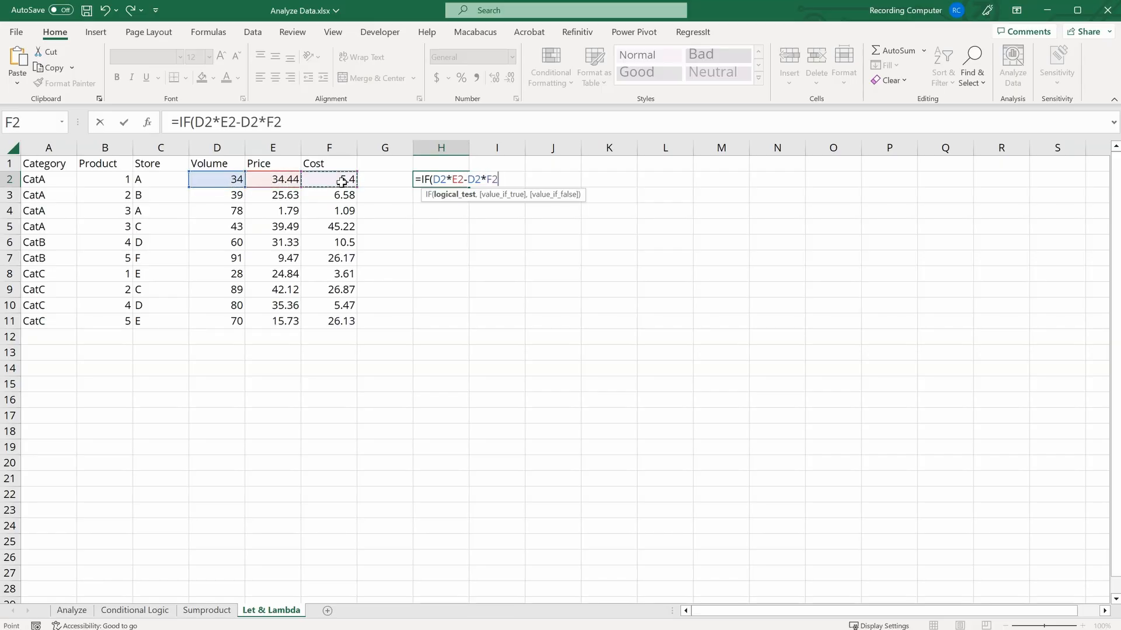
{"action": "type", "text": "> 0,"}
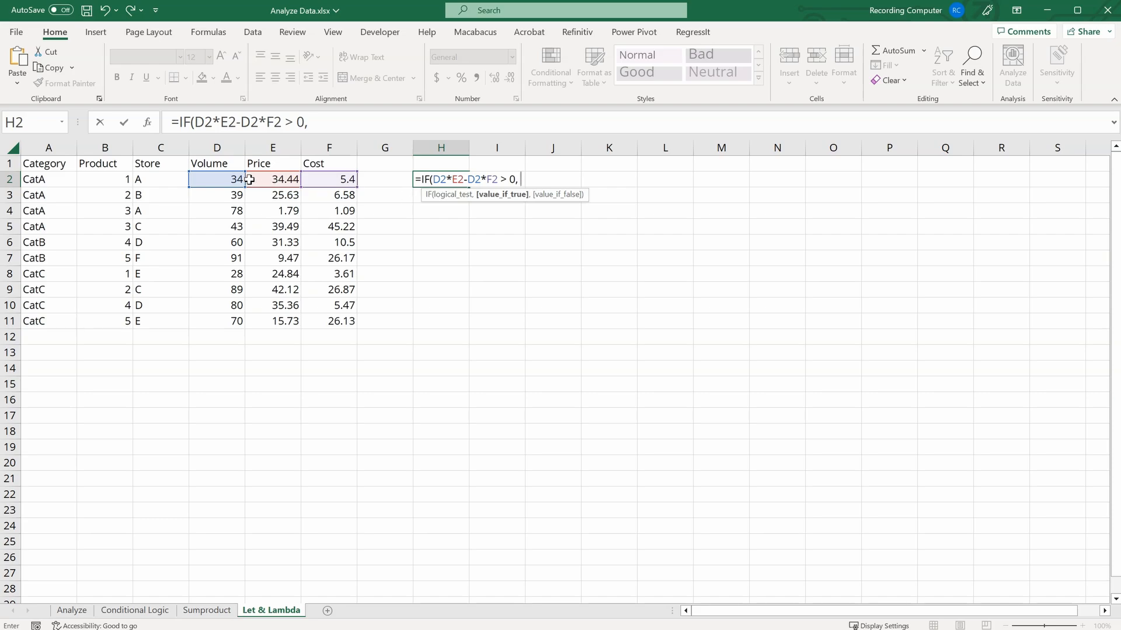
{"action": "left_click", "coordinate": [219, 182]}
{"action": "type", "text": "*"}
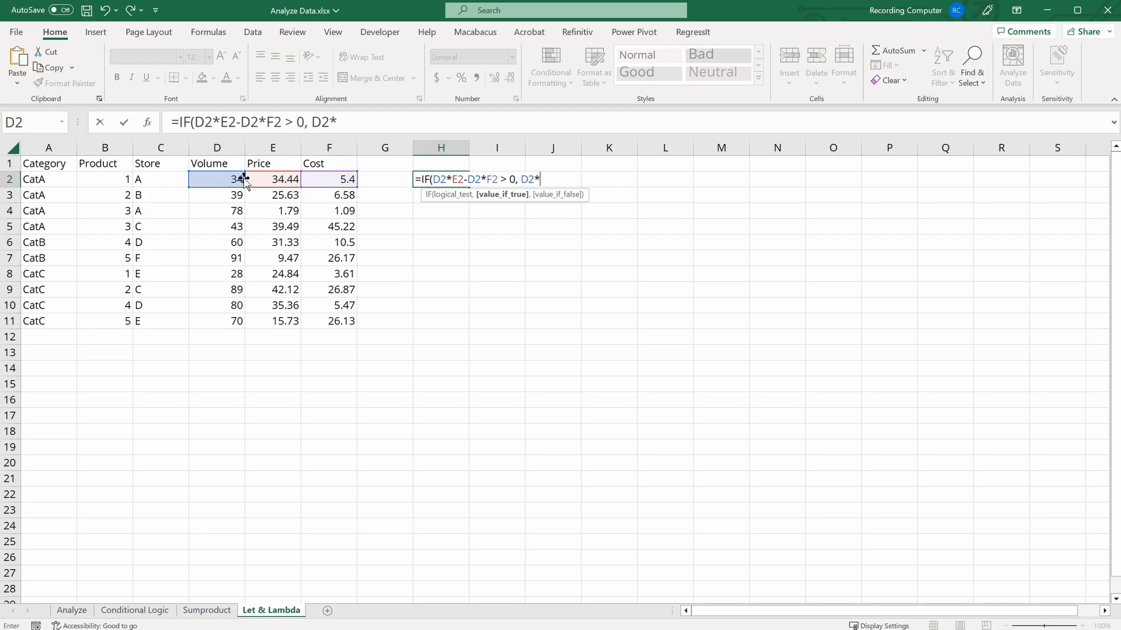
{"action": "left_click", "coordinate": [263, 181]}
{"action": "type", "text": "-"}
{"action": "left_click", "coordinate": [225, 180]}
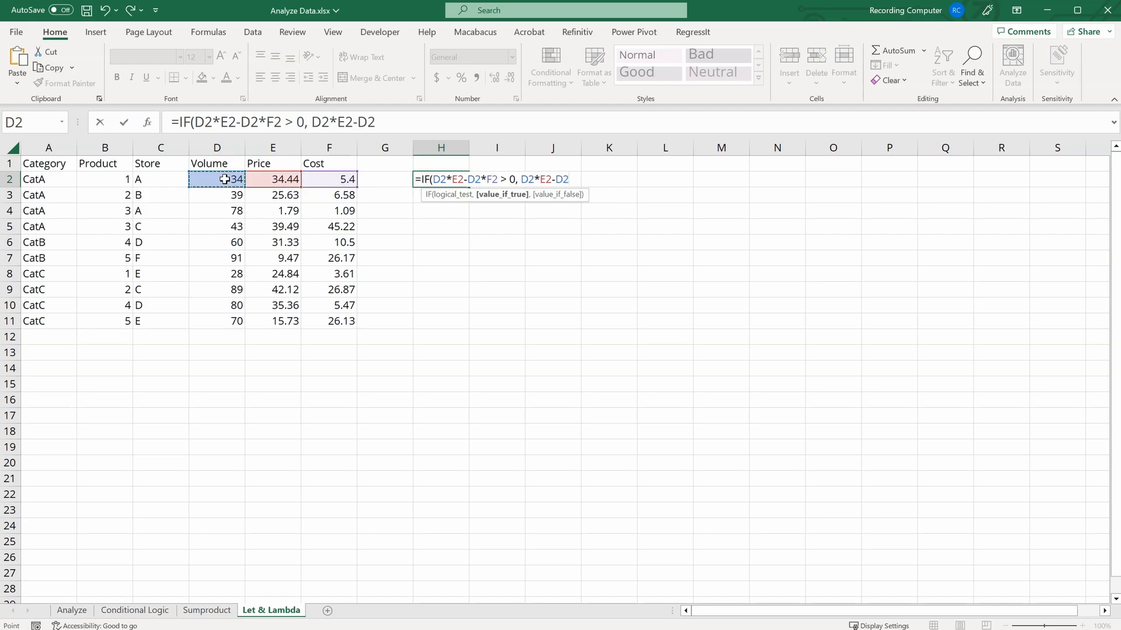
{"action": "type", "text": "*"}
{"action": "left_click", "coordinate": [322, 180]}
{"action": "type", "text": ", "}
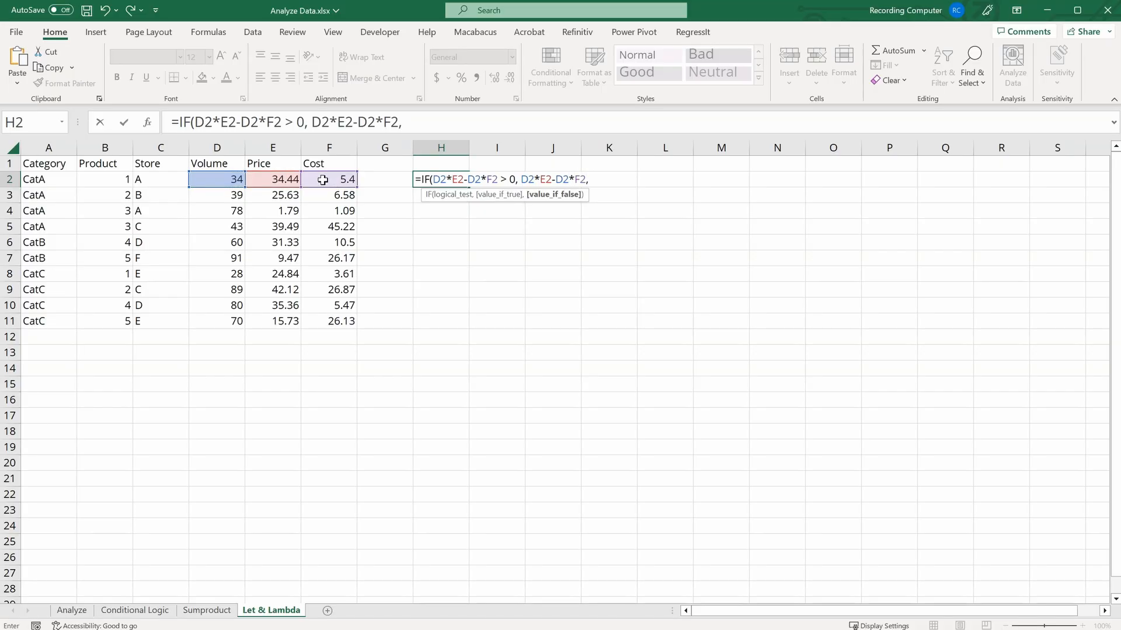
{"action": "type", "text": "\"Not Profitab"}
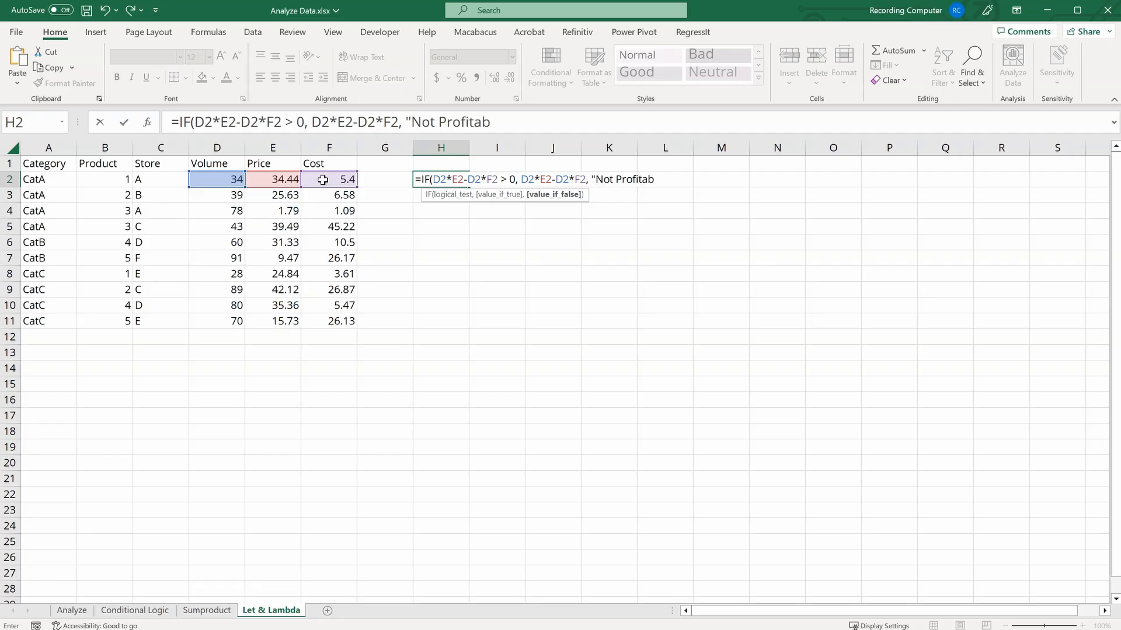
{"action": "type", "text": "le\")"}
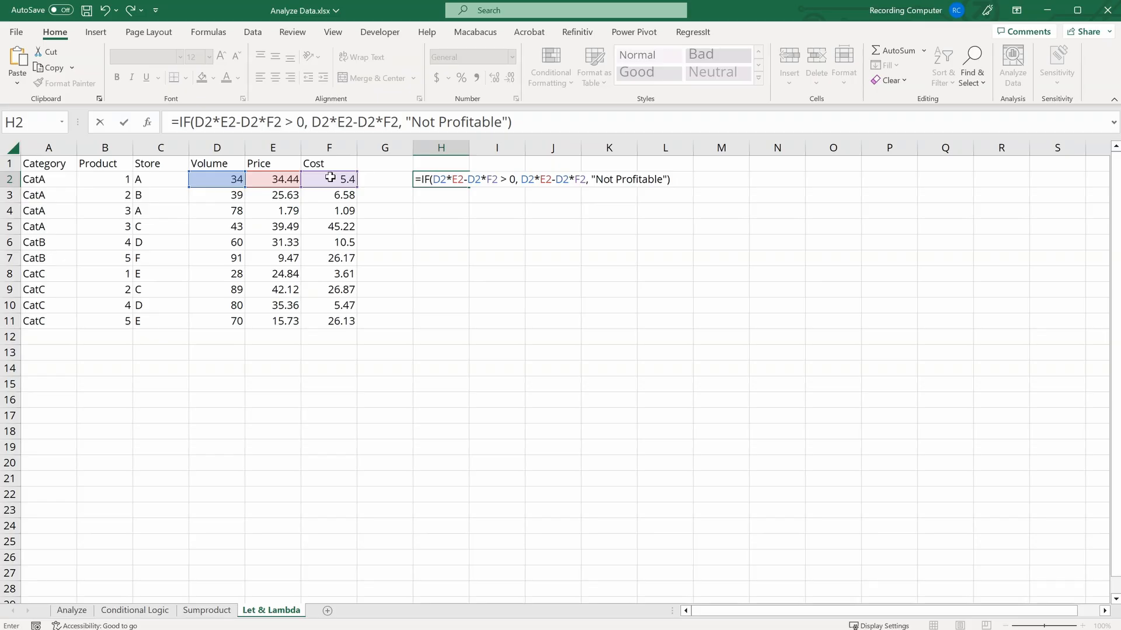
{"action": "key", "text": "Return"}
Step: Fill the H2 profit formula down to H11
{"action": "left_click", "coordinate": [462, 179]}
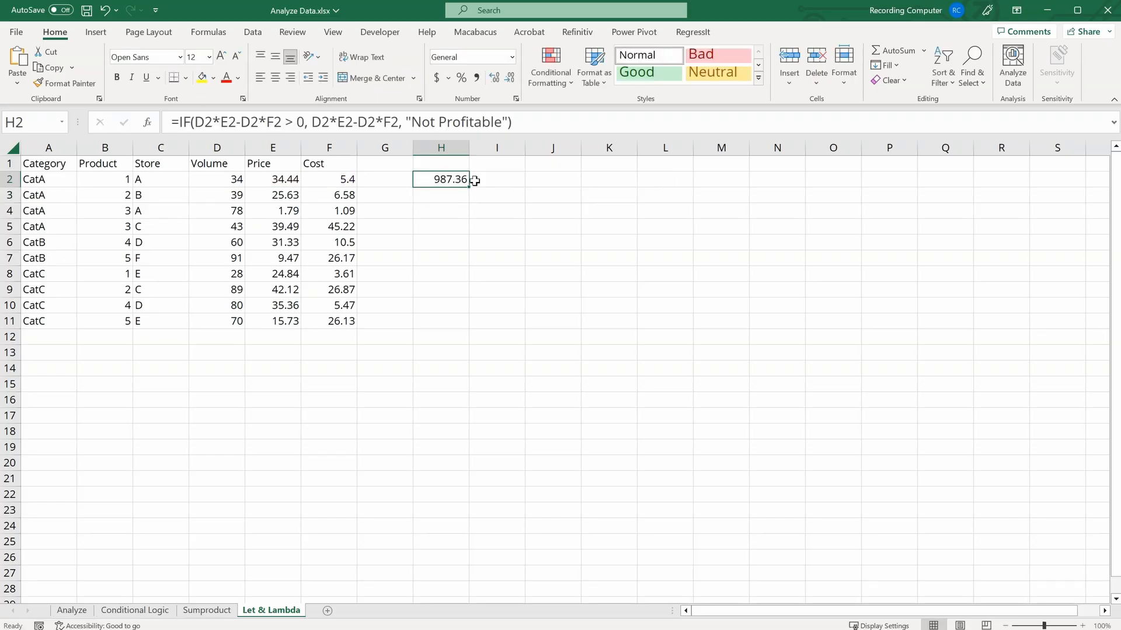
{"action": "left_click_drag", "start_coordinate": [468, 186], "coordinate": [462, 321]}
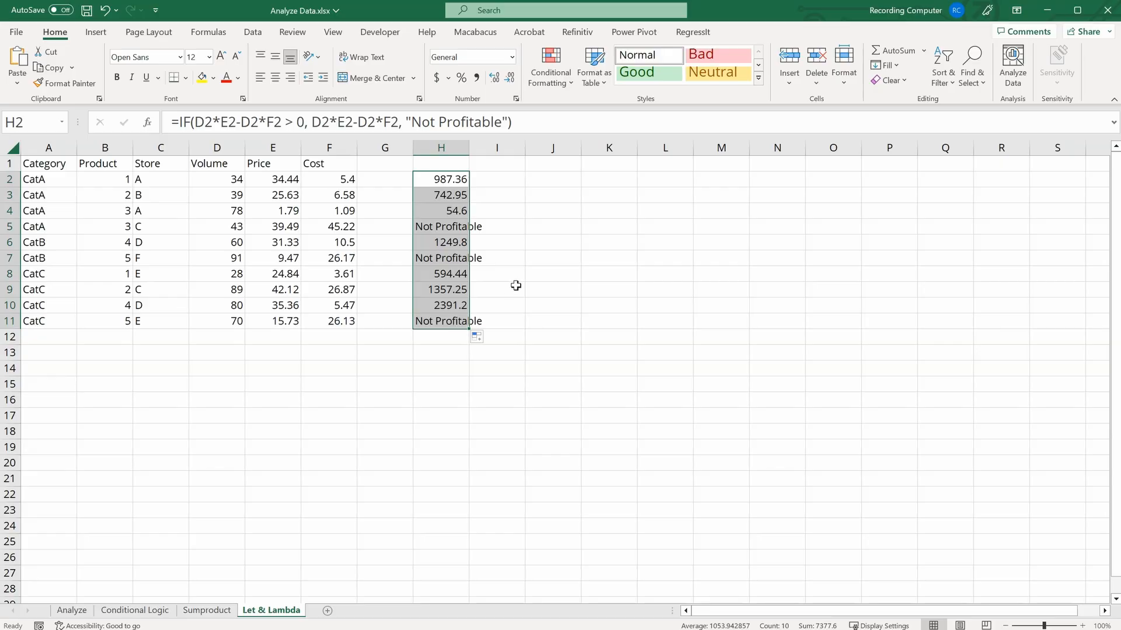
{"action": "left_click", "coordinate": [513, 181]}
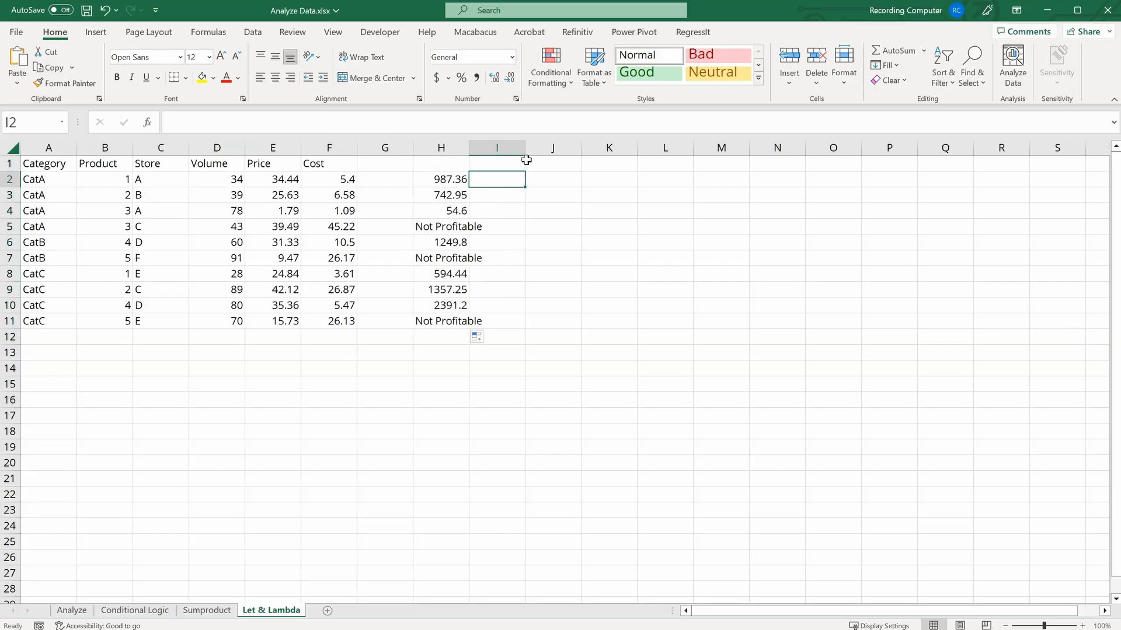
Step: Open H2's formula for editing and select the repeated D2*E2-D2*F2 expression
{"action": "left_click", "coordinate": [456, 183]}
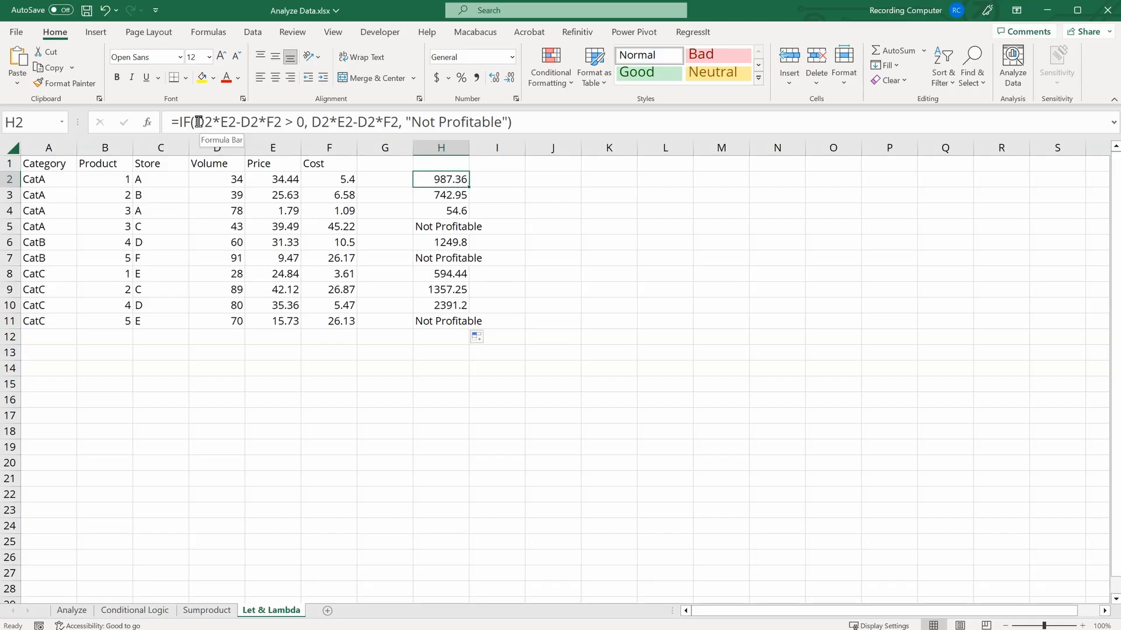
{"action": "left_click_drag", "start_coordinate": [196, 121], "coordinate": [398, 123]}
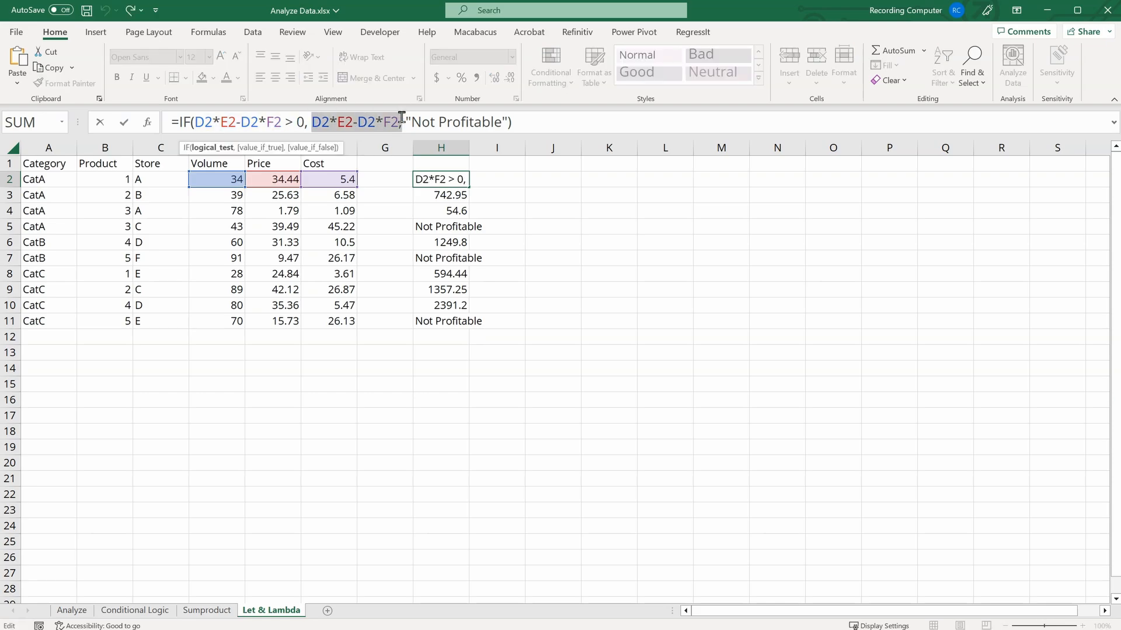
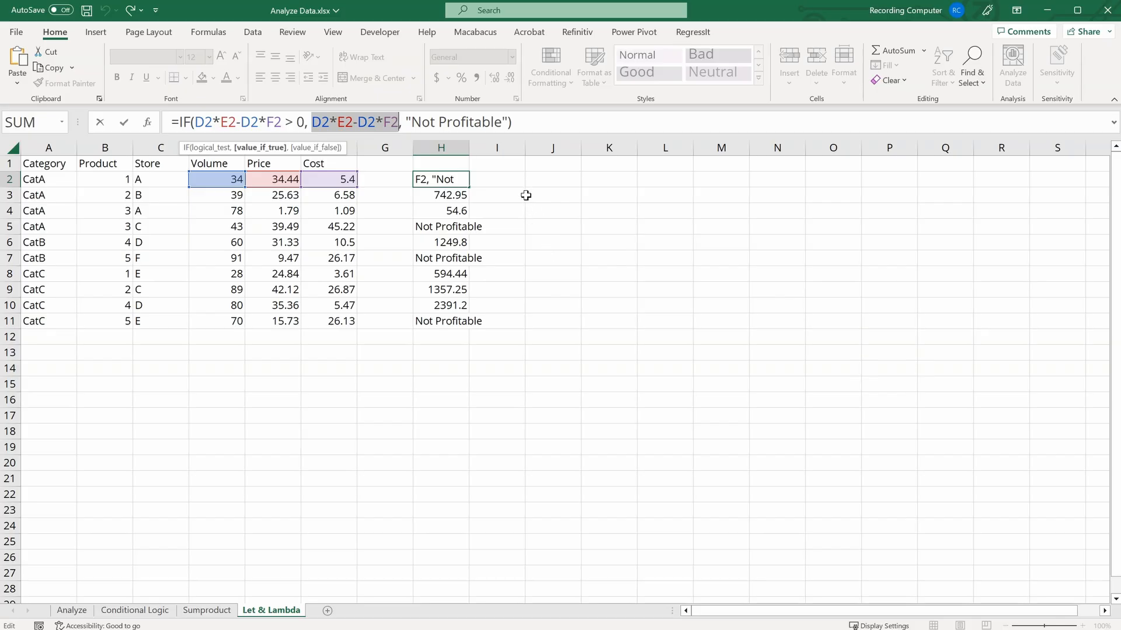
Step: Start a LET formula in I2 that names Profit as D2*E2-D2*F2
{"action": "key", "text": "ctrl+Return"}
{"action": "left_click", "coordinate": [502, 176]}
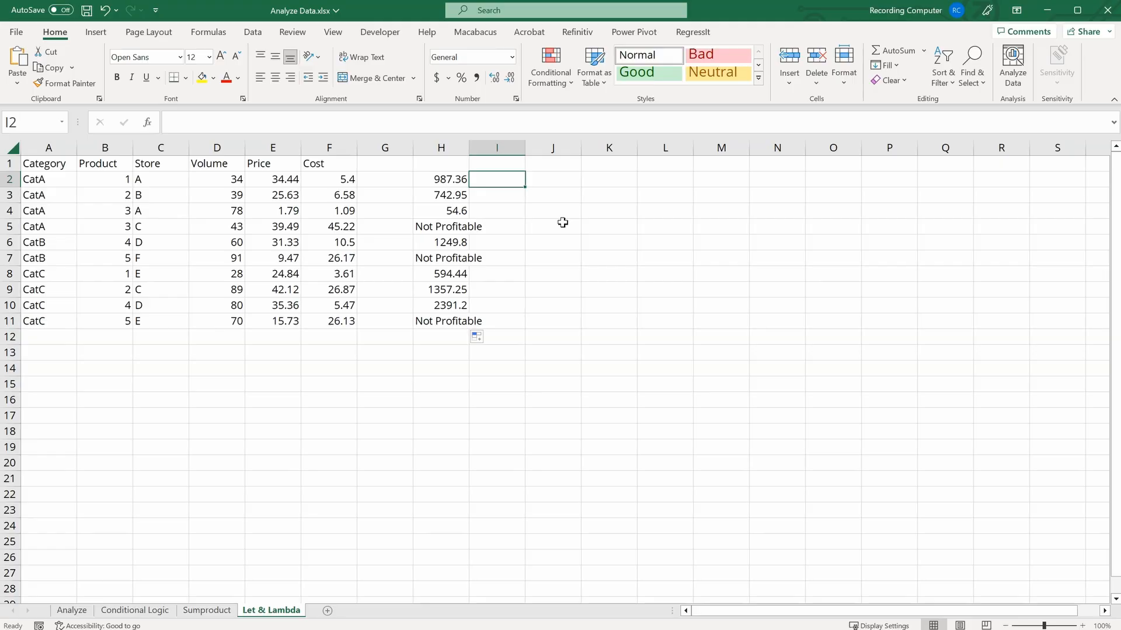
{"action": "type", "text": "=let"}
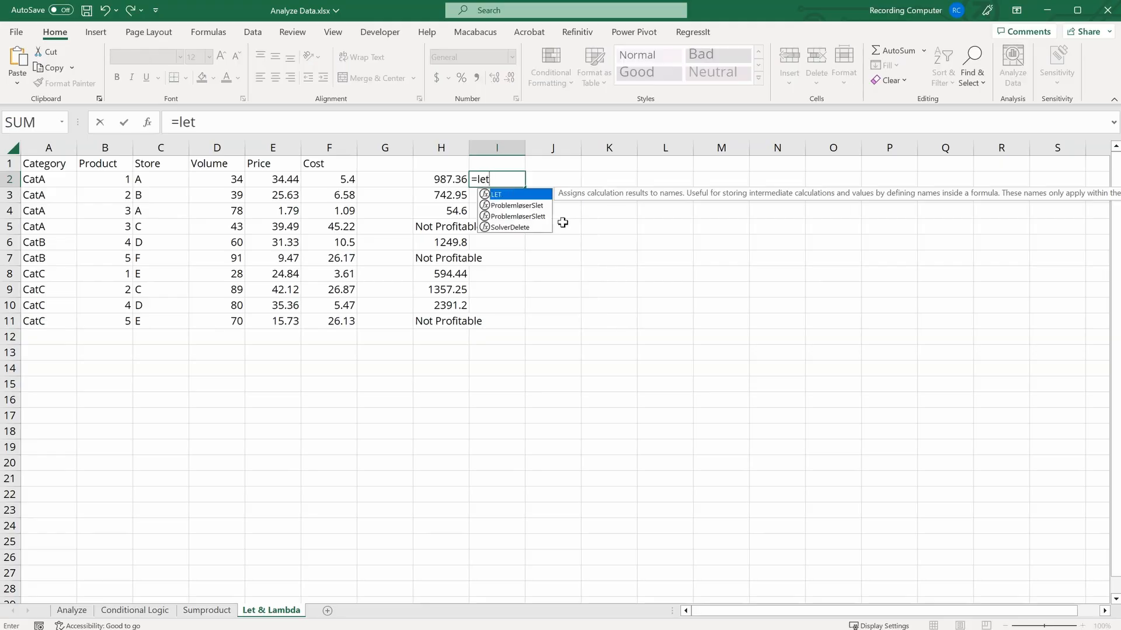
{"action": "key", "text": "Tab"}
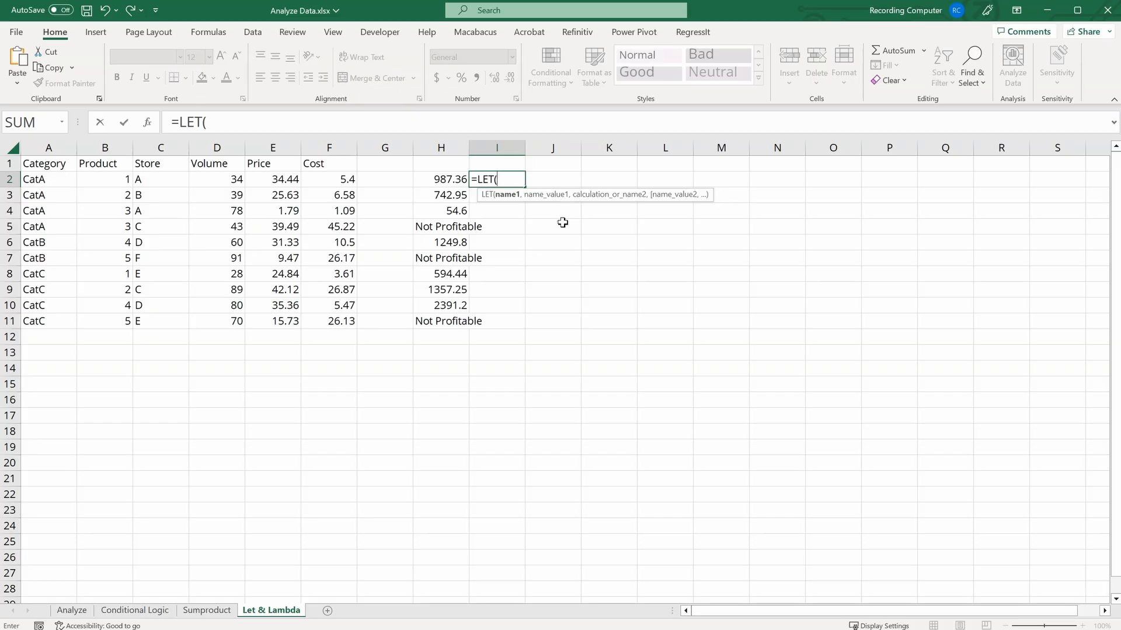
{"action": "type", "text": "Profit"}
{"action": "type", "text": ","}
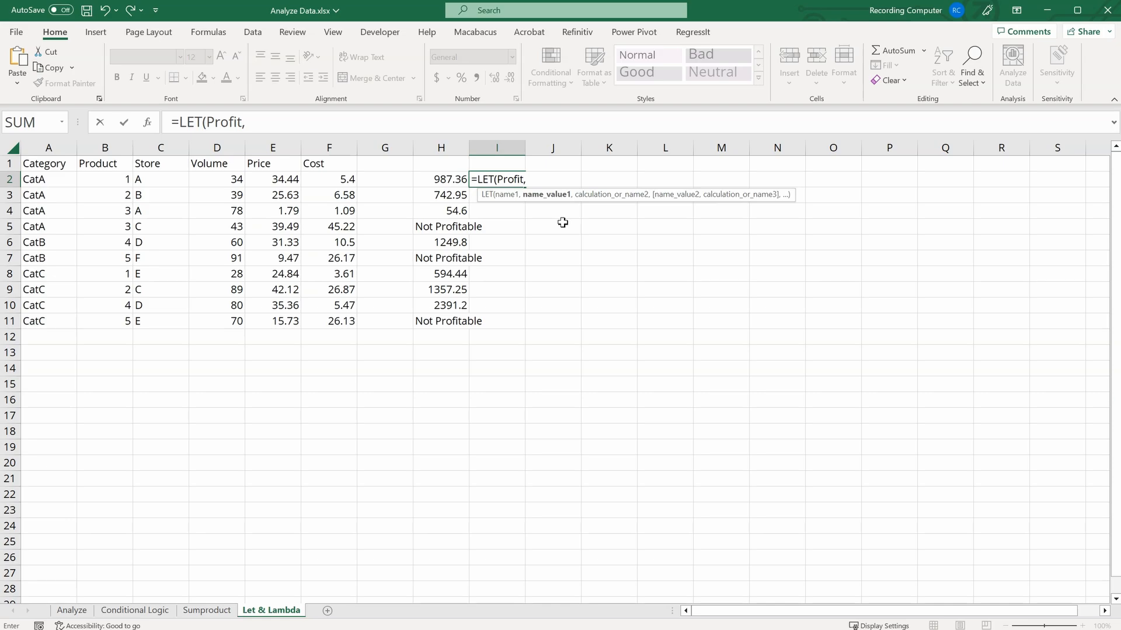
{"action": "left_click", "coordinate": [233, 181]}
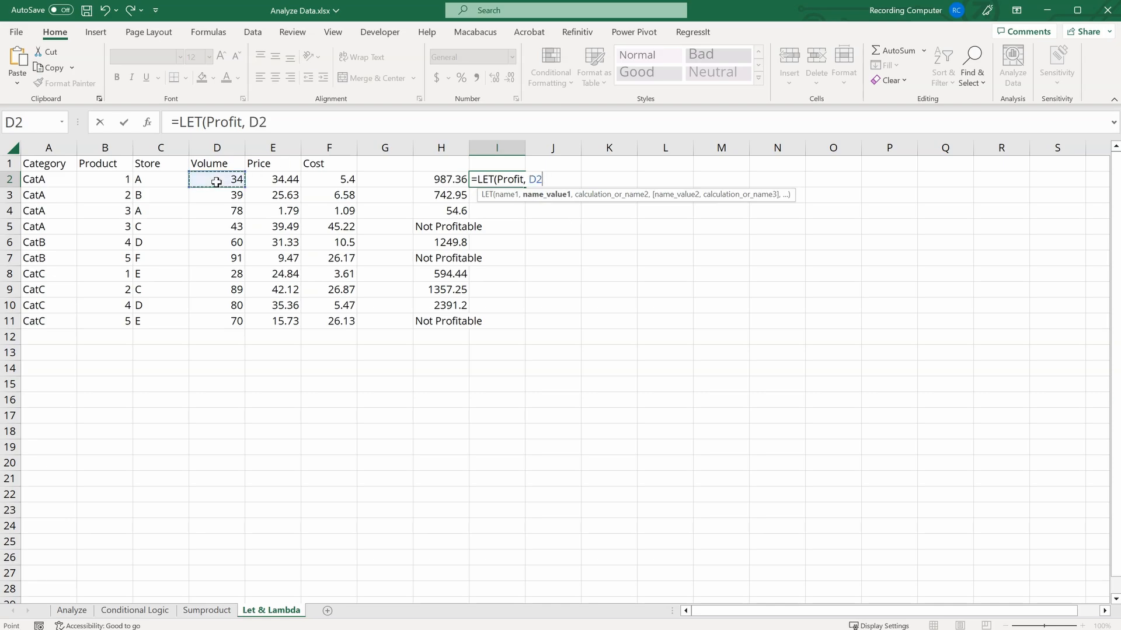
{"action": "type", "text": "*"}
{"action": "left_click", "coordinate": [267, 177]}
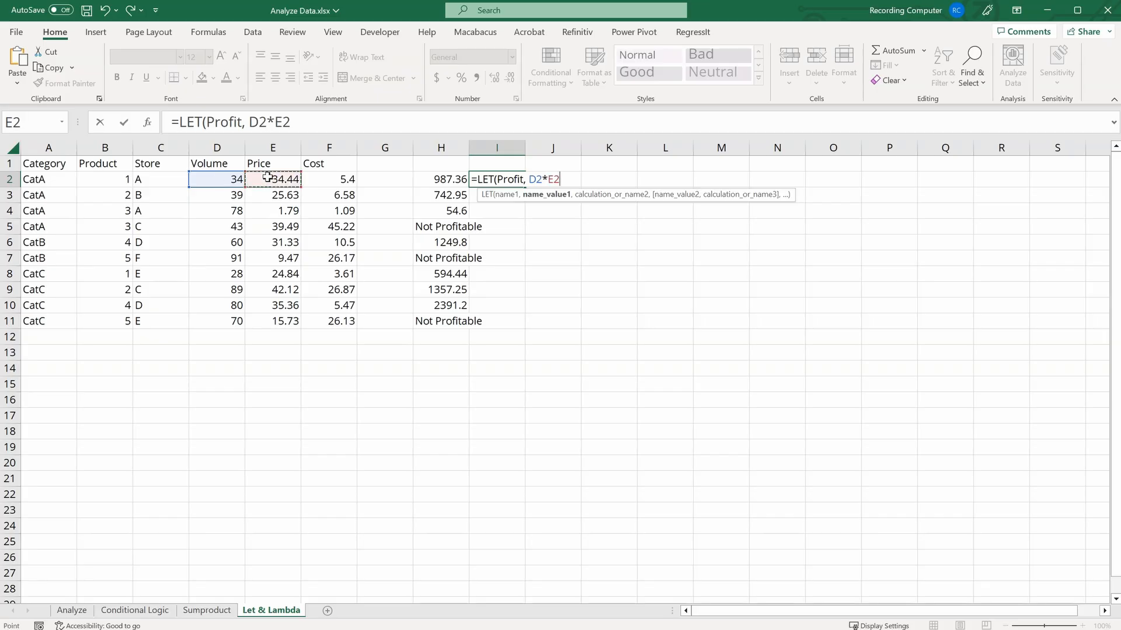
{"action": "type", "text": "-"}
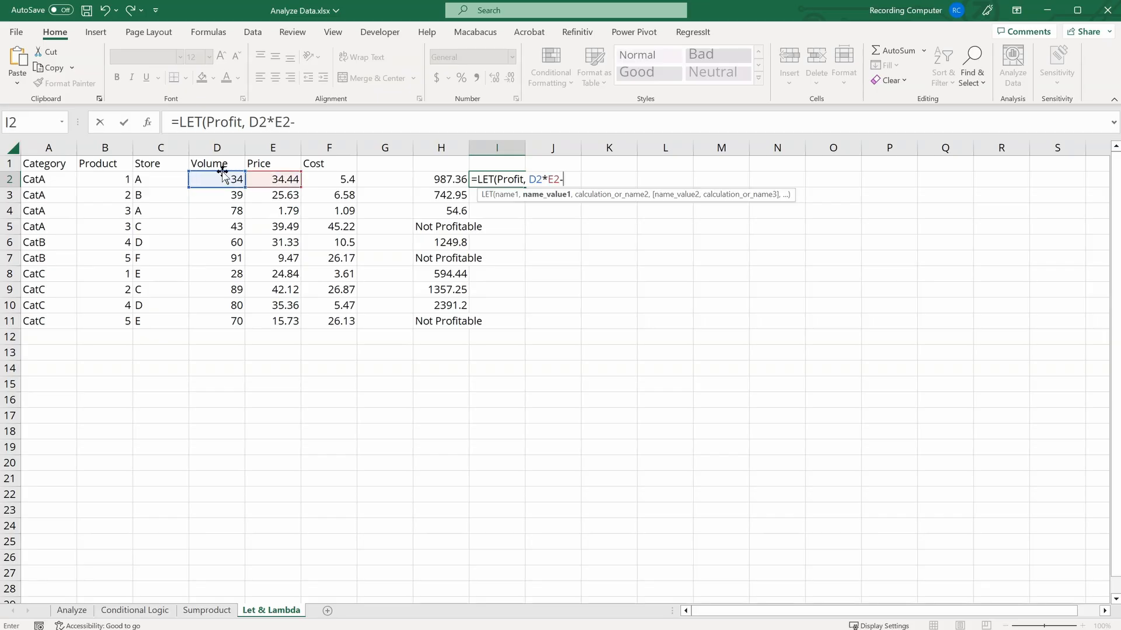
{"action": "left_click", "coordinate": [209, 181]}
{"action": "type", "text": "*"}
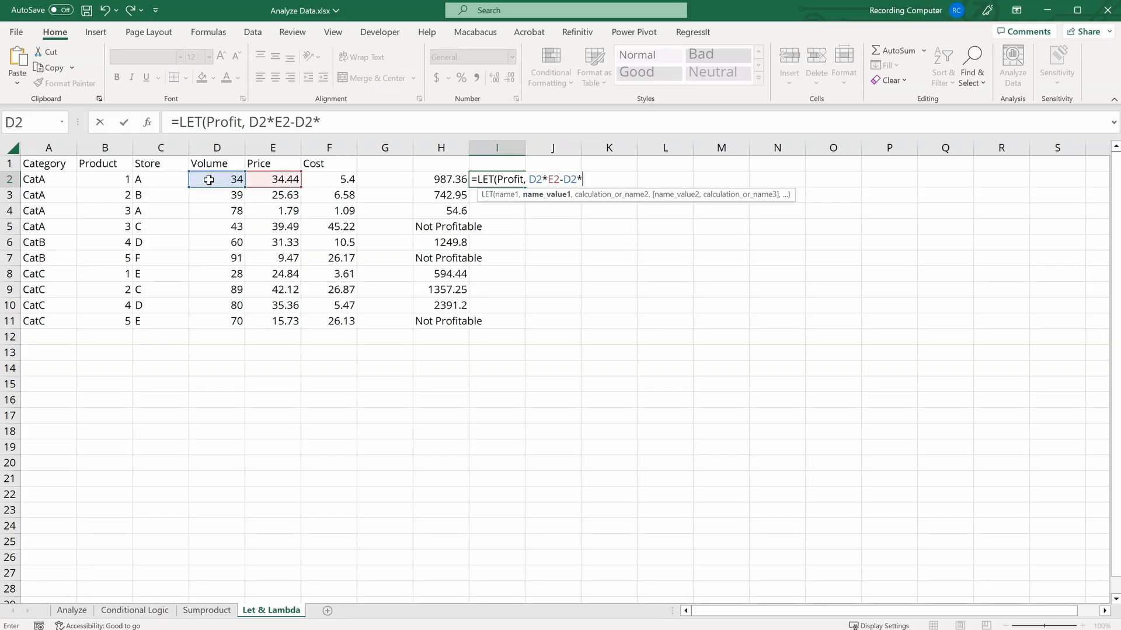
{"action": "left_click", "coordinate": [337, 177]}
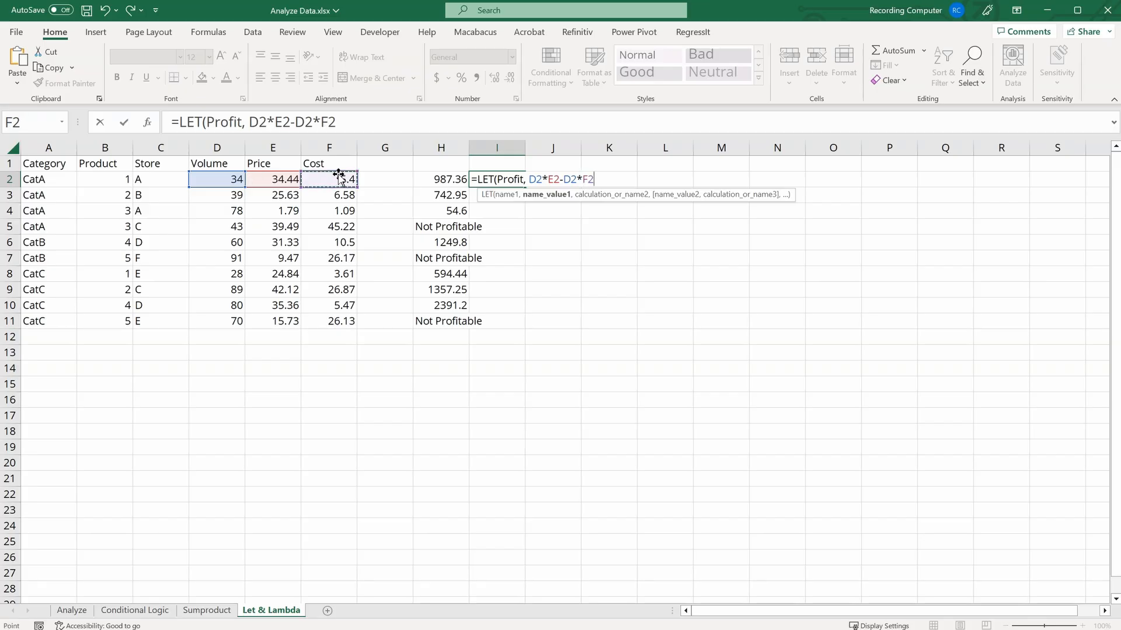
{"action": "type", "text": ","}
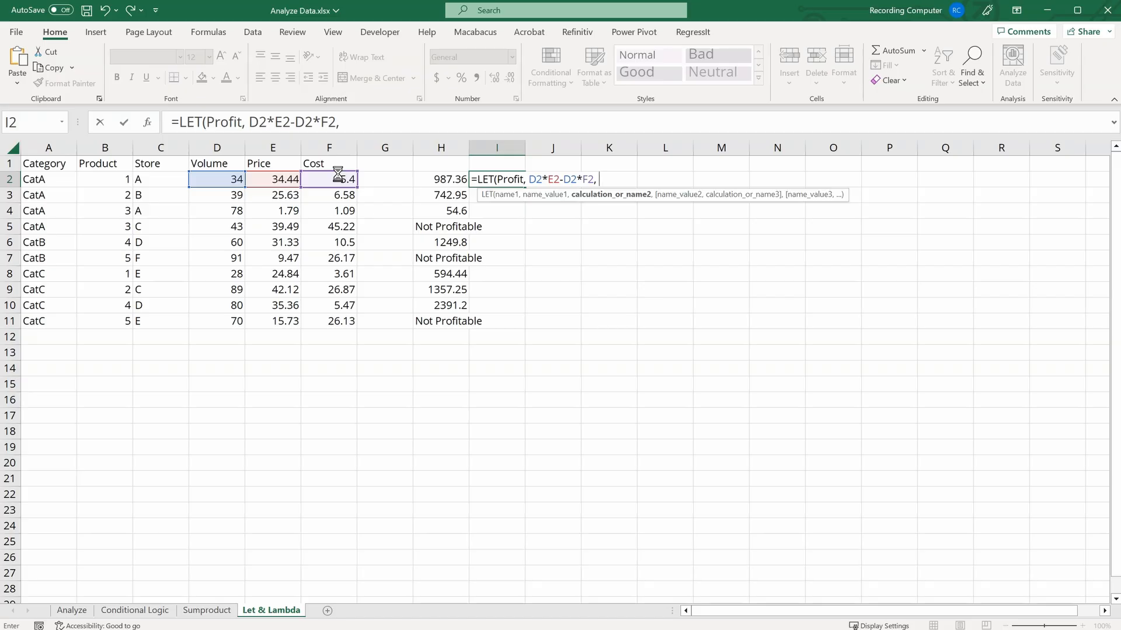
Step: Complete the I2 formula with IF(Profit>0,Profit,"Not Profitable") and confirm it
{"action": "type", "text": "if"}
{"action": "key", "text": "Tab"}
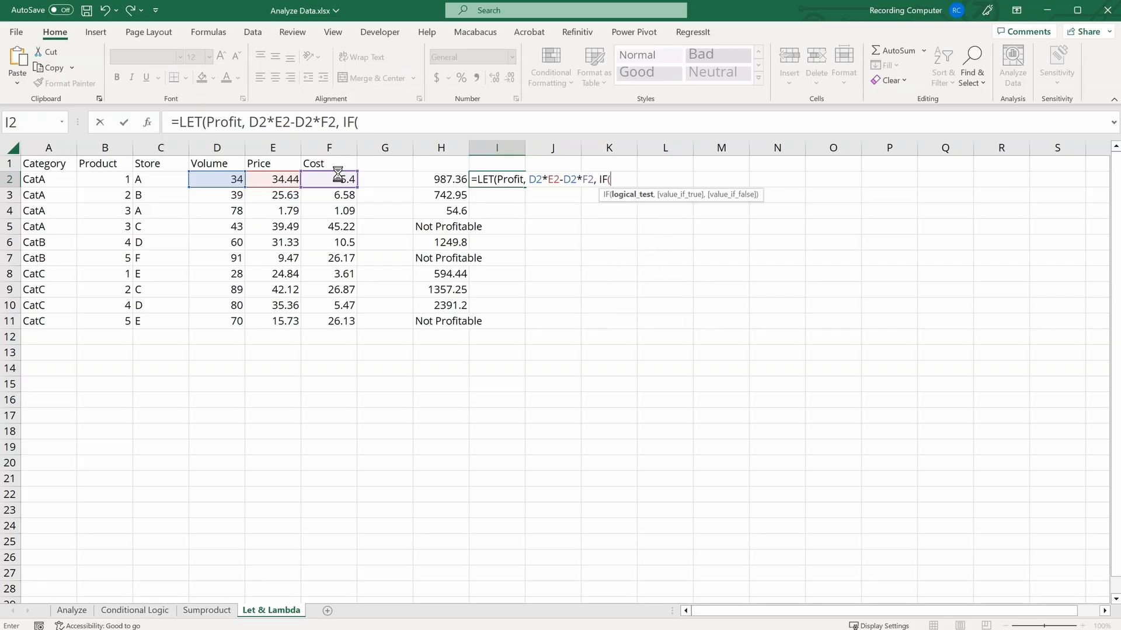
{"action": "type", "text": "Prof"}
{"action": "key", "text": "Tab"}
{"action": "type", "text": "> 0,"}
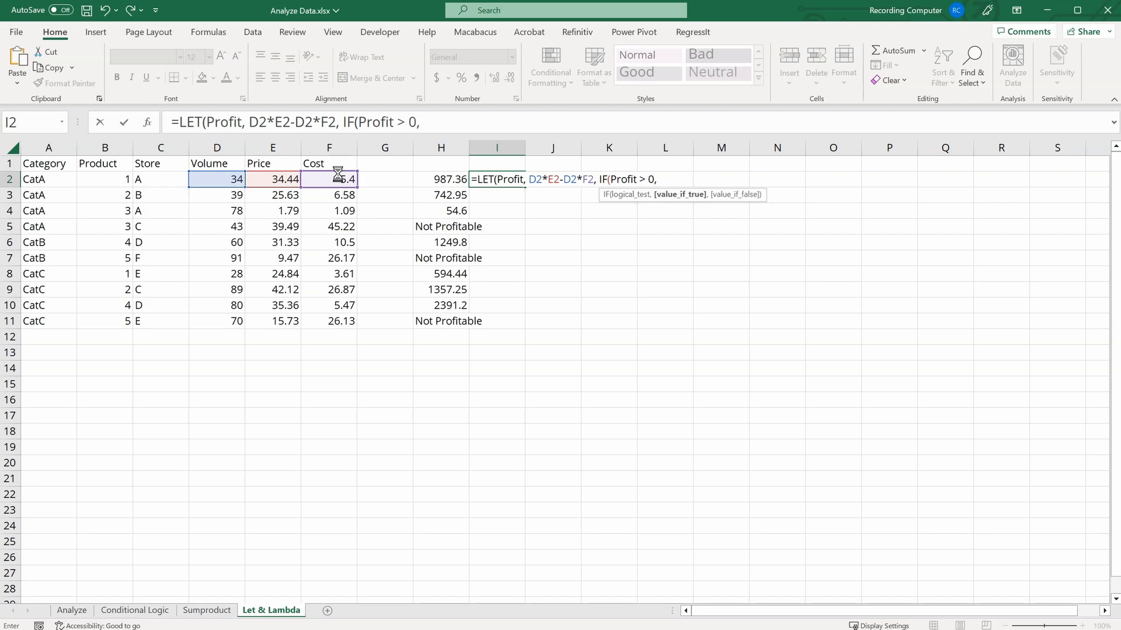
{"action": "type", "text": " Profit, \""}
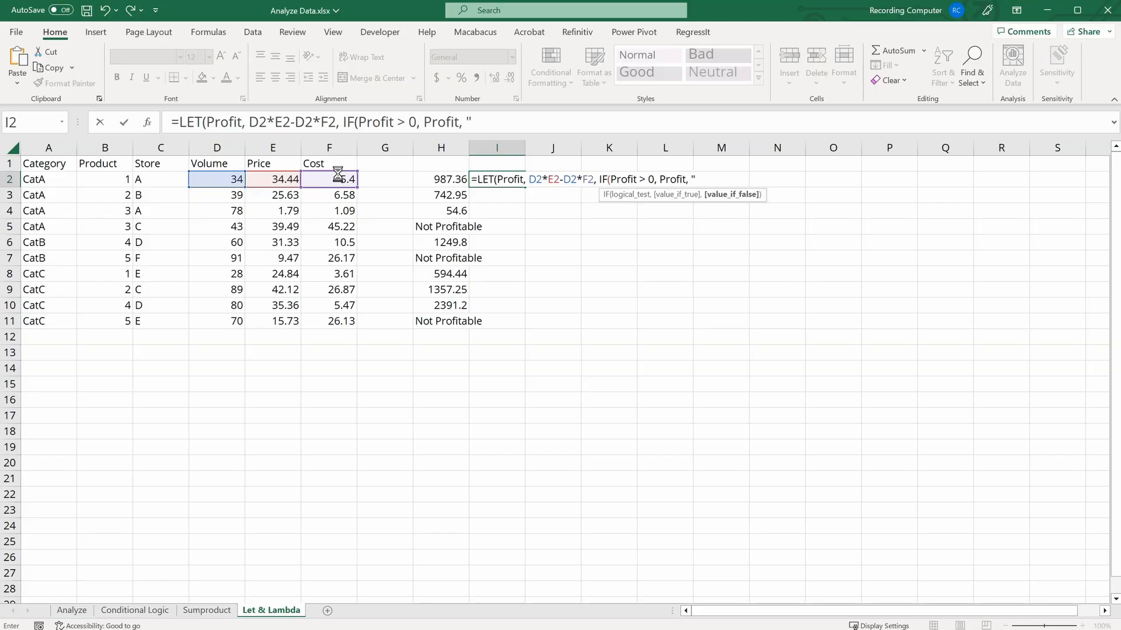
{"action": "type", "text": "Not Profitable"}
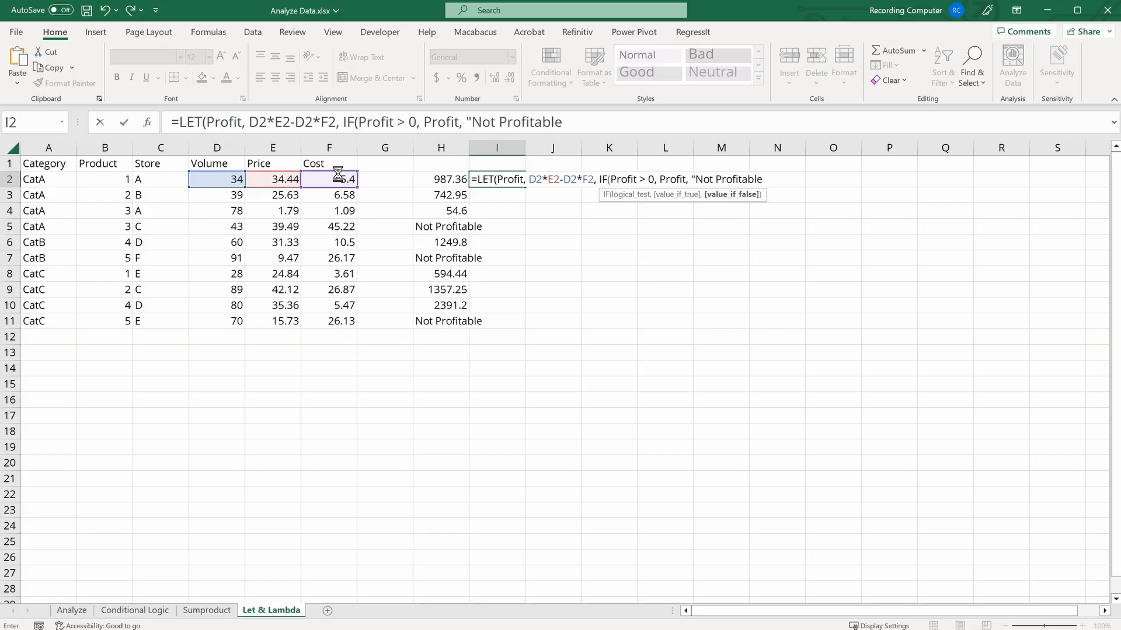
{"action": "type", "text": ")"}
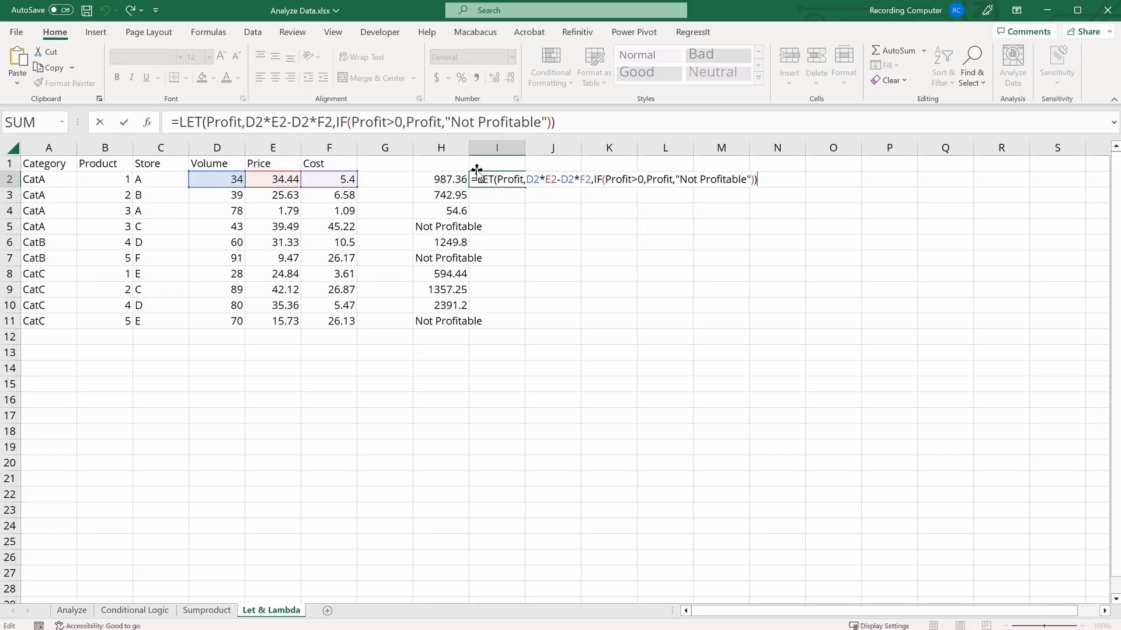
{"action": "key", "text": "Return"}
Step: Fill the I2 LET formula down to I11
{"action": "left_click", "coordinate": [514, 176]}
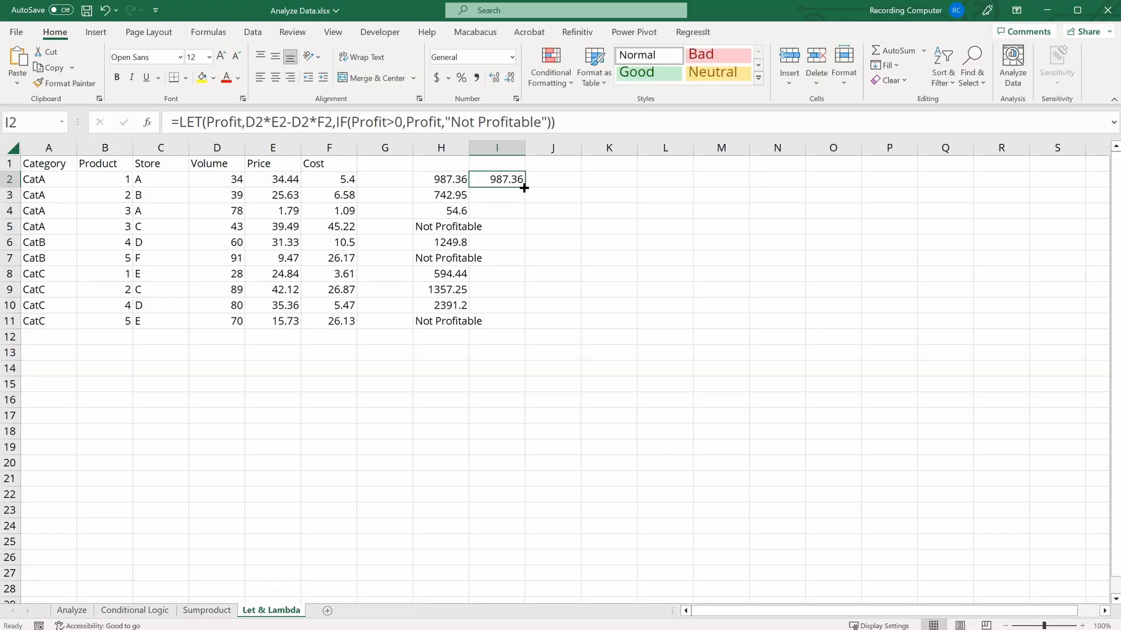
{"action": "left_click_drag", "start_coordinate": [523, 188], "coordinate": [514, 326]}
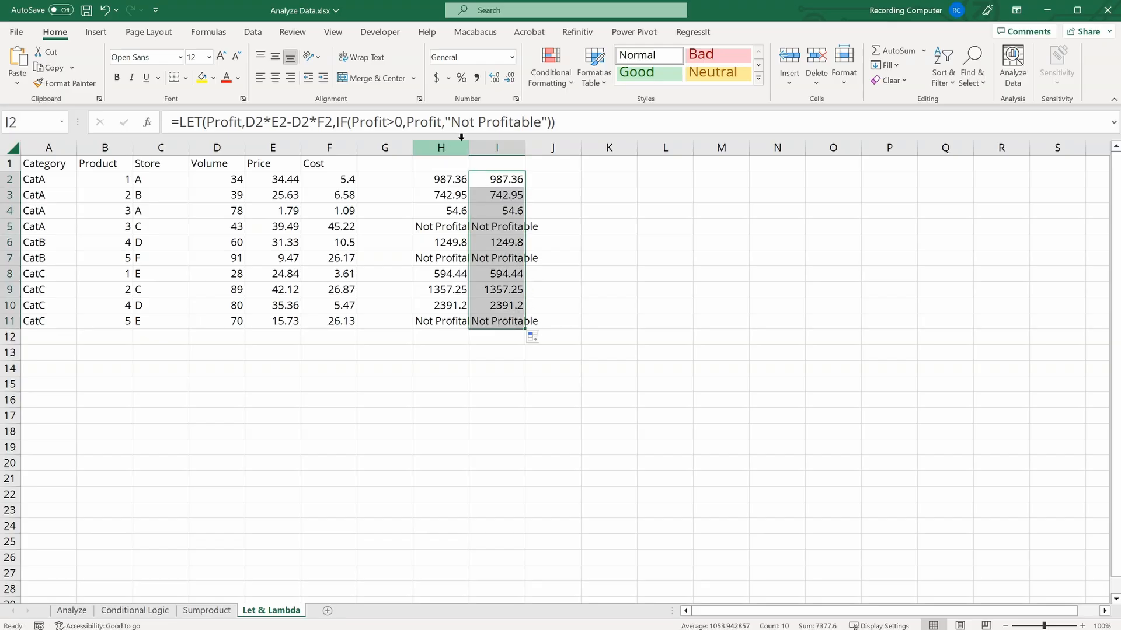
Step: Autofit the widths of columns H and I
{"action": "left_click_drag", "start_coordinate": [461, 141], "coordinate": [513, 148]}
{"action": "double_click", "coordinate": [525, 148]}
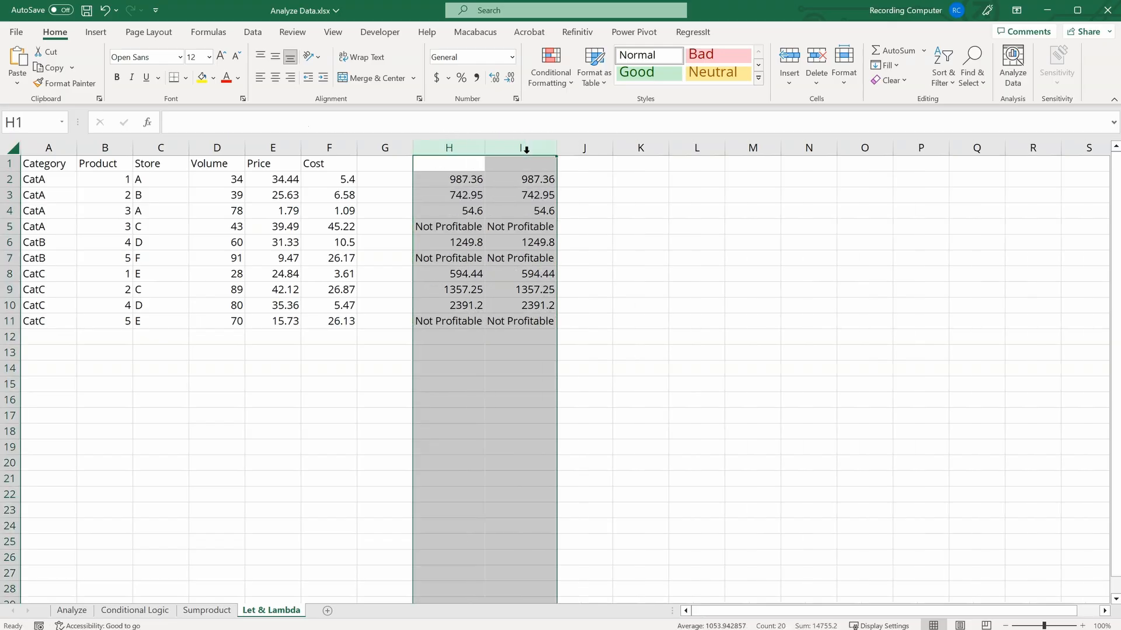
{"action": "left_click", "coordinate": [583, 227]}
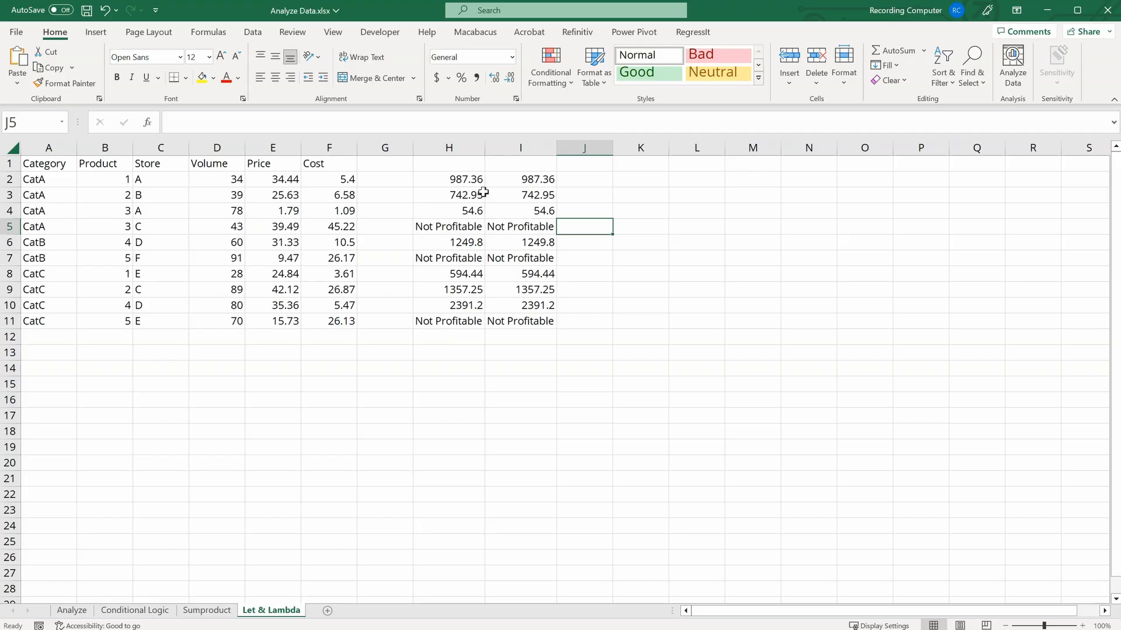
Step: Compare the IF formula in H2 with the LET formula in I2
{"action": "left_click", "coordinate": [455, 178]}
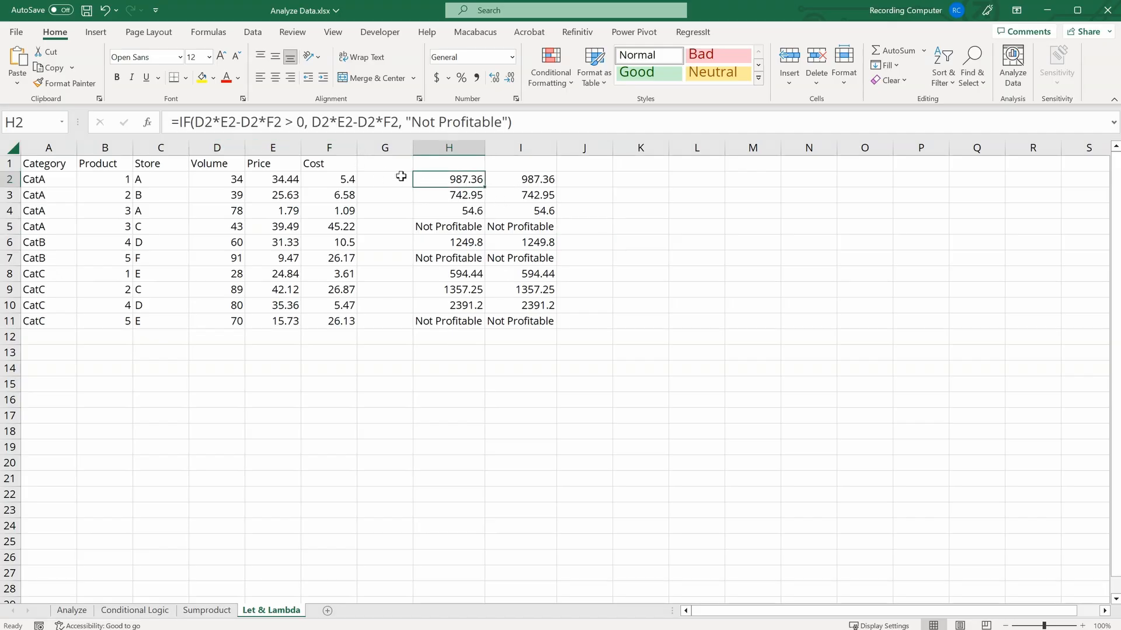
{"action": "left_click", "coordinate": [508, 178]}
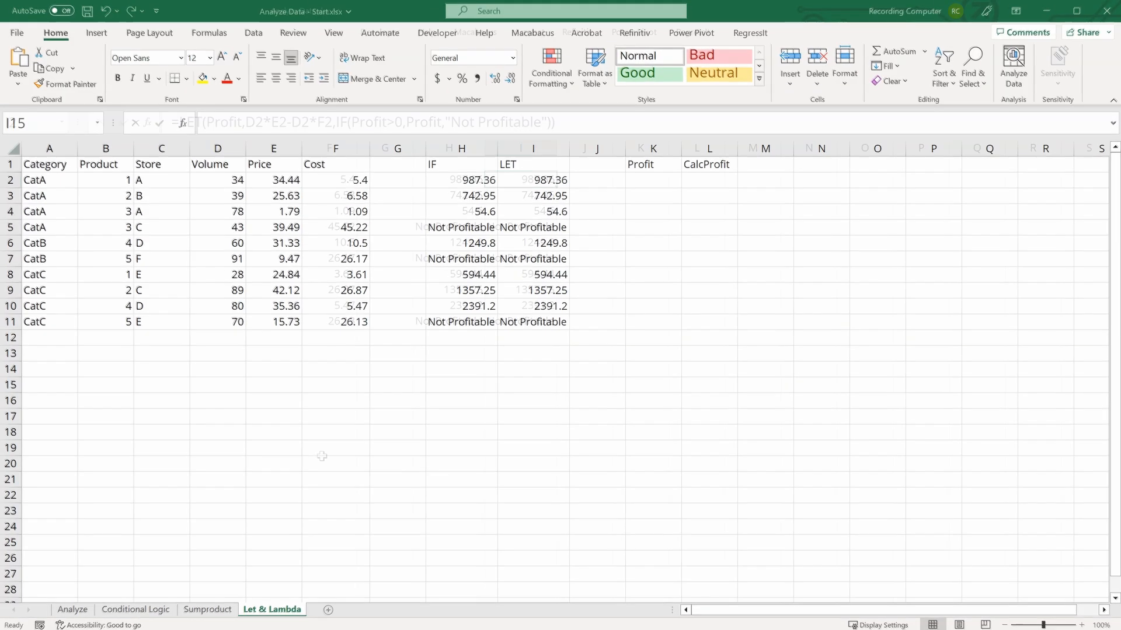
{"action": "left_click", "coordinate": [521, 181]}
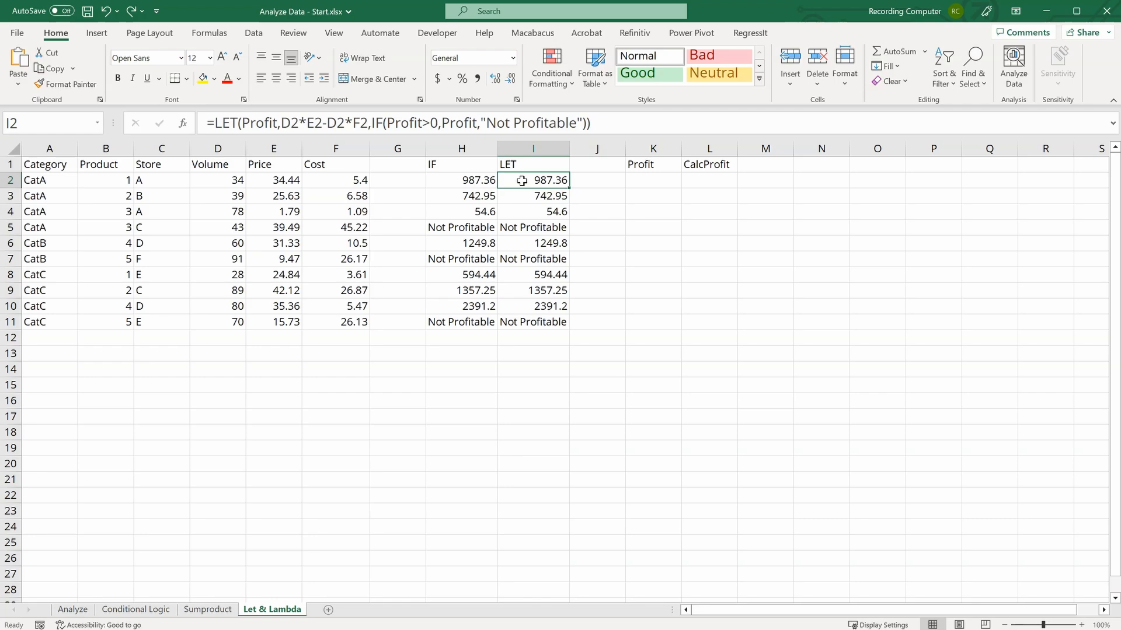
Step: Insert two blank columns before the Profit column
{"action": "left_click", "coordinate": [607, 146]}
{"action": "left_click", "coordinate": [791, 58]}
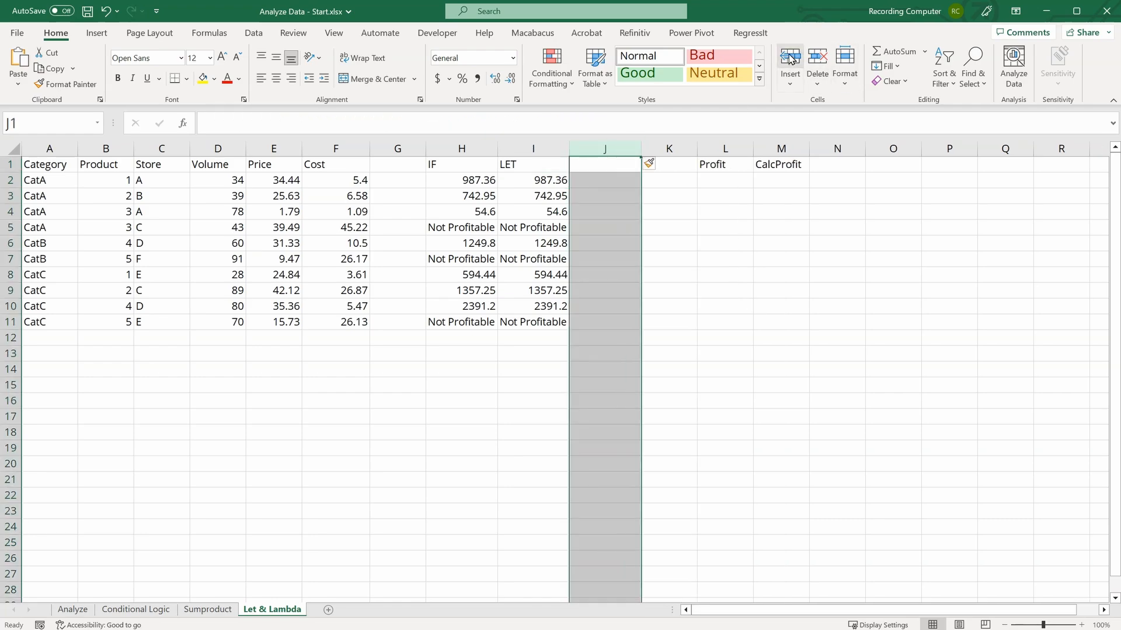
{"action": "left_click", "coordinate": [790, 58]}
Step: Enter the header Growth Price in K1
{"action": "left_click", "coordinate": [666, 168]}
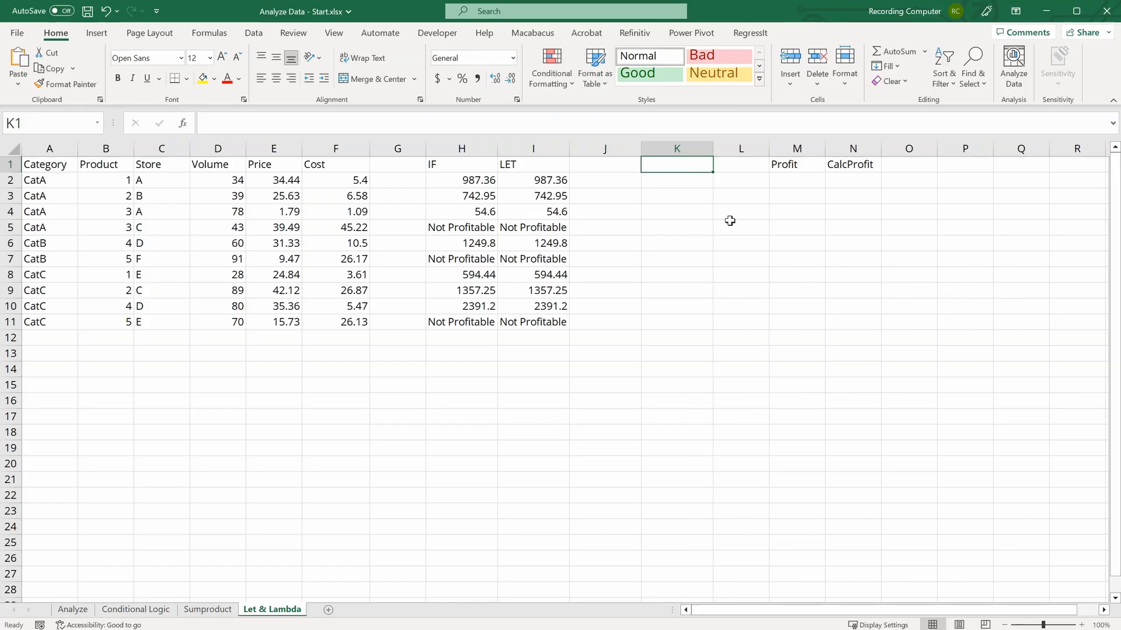
{"action": "type", "text": "Gr"}
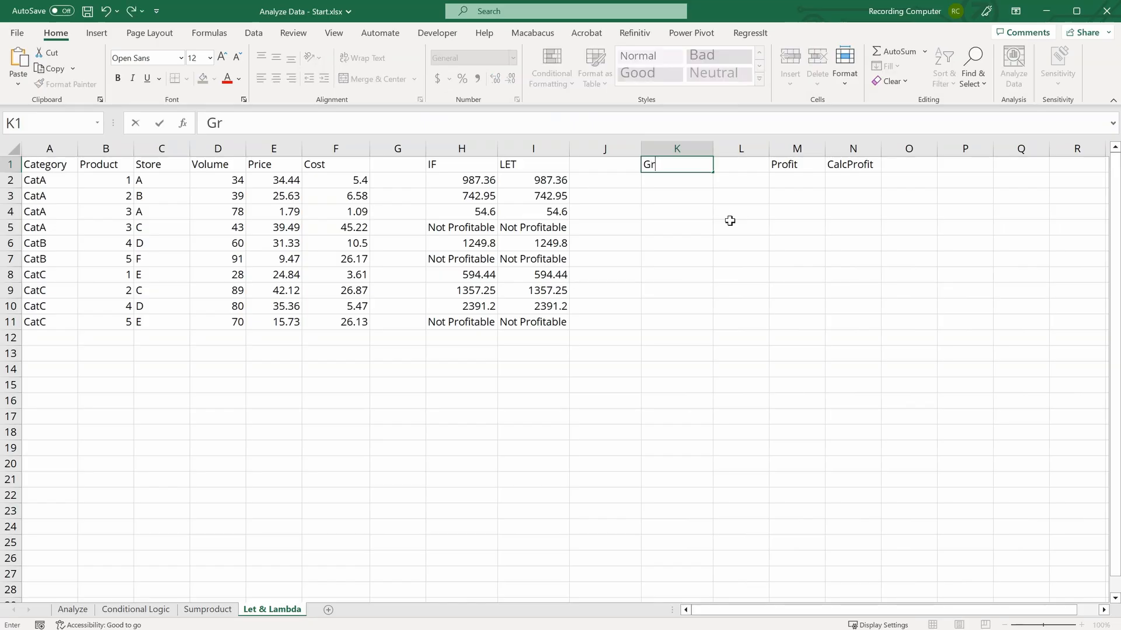
{"action": "type", "text": "owth Price"}
{"action": "key", "text": "Return"}
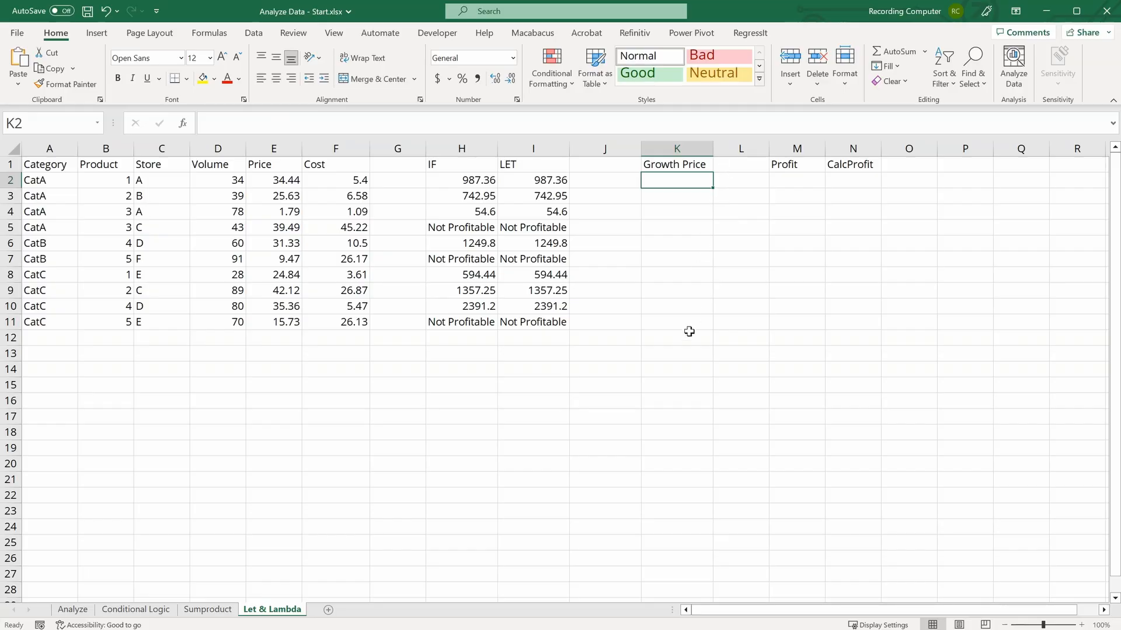
Step: Enter the label Growth Rate in K13
{"action": "left_click", "coordinate": [667, 350]}
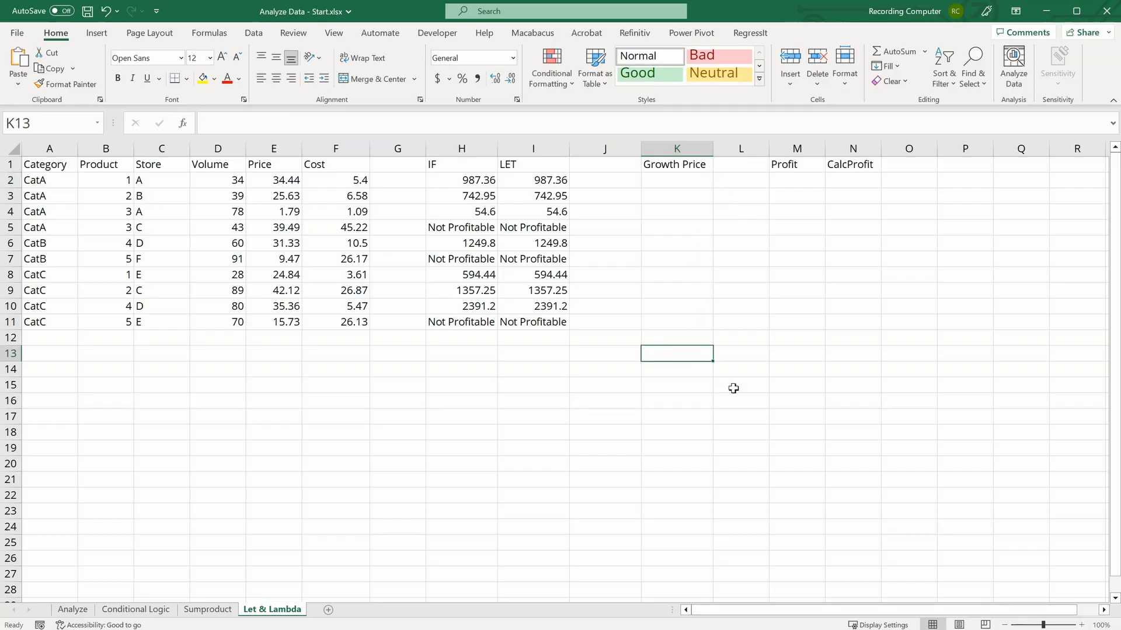
{"action": "type", "text": "Growth"}
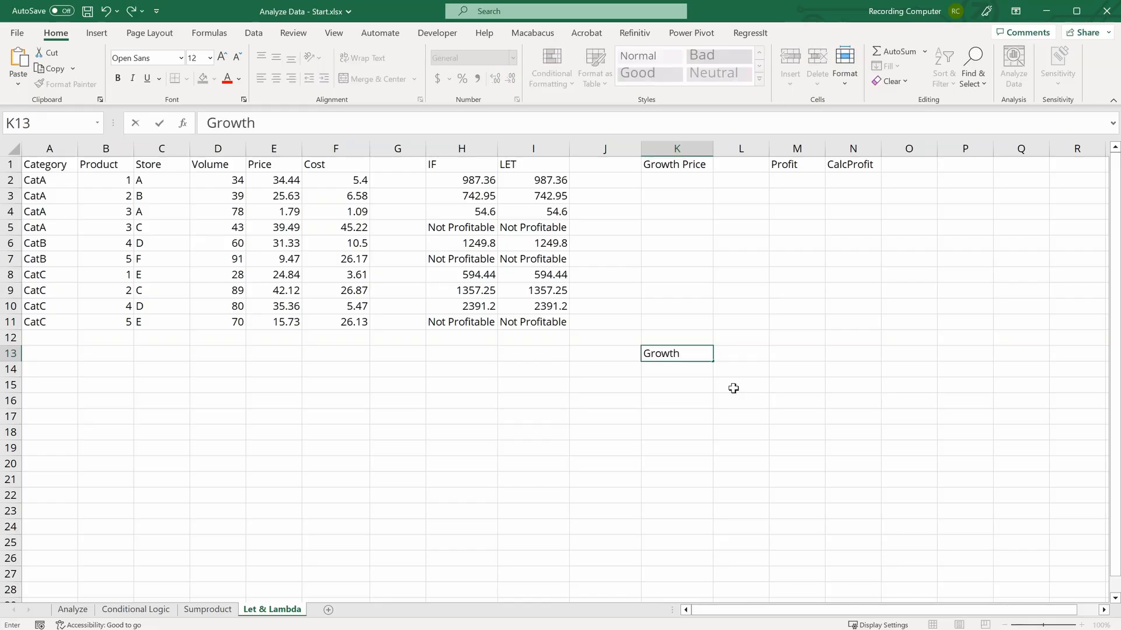
{"action": "type", "text": " Rate"}
{"action": "key", "text": "Return"}
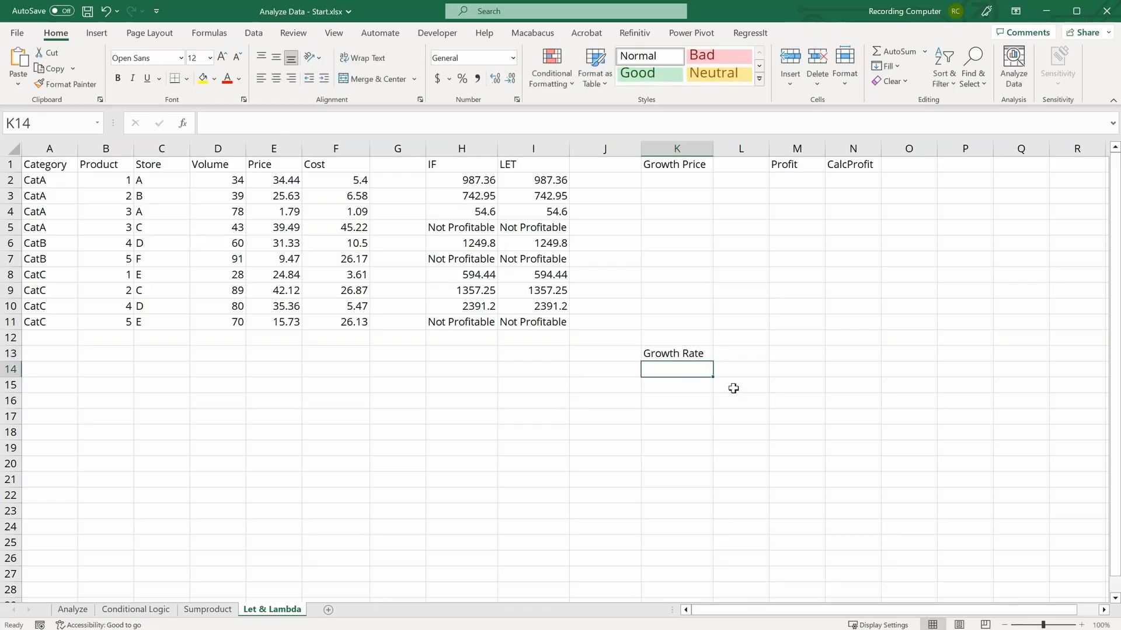
Step: Enter 0.10 in K14 and format it as a percentage
{"action": "type", "text": "0.10"}
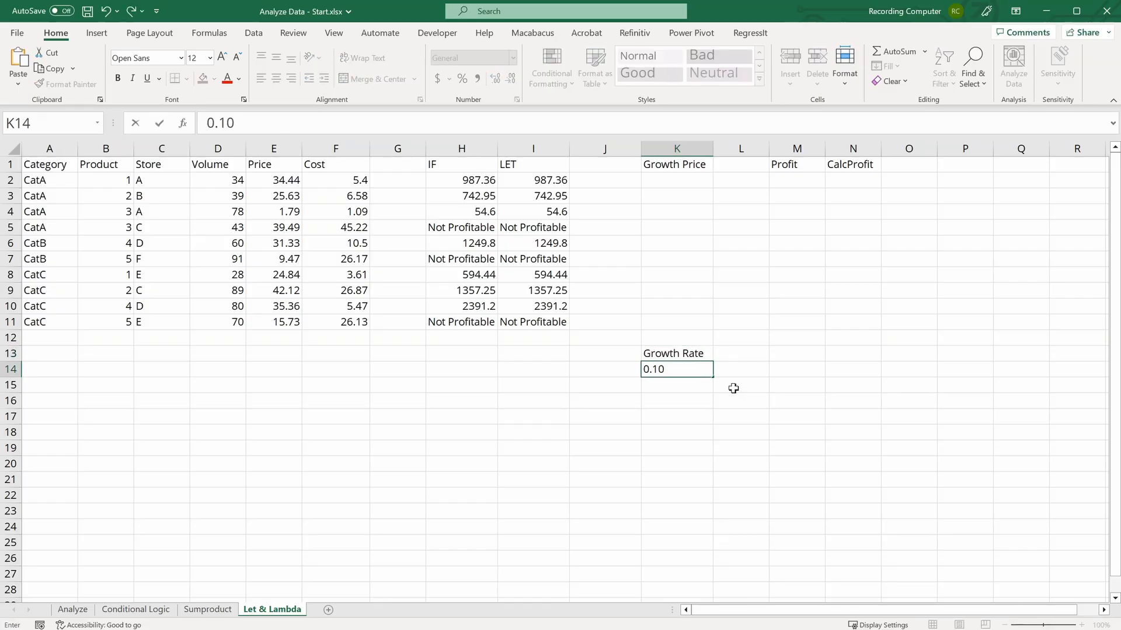
{"action": "key", "text": "Return"}
{"action": "left_click", "coordinate": [673, 368]}
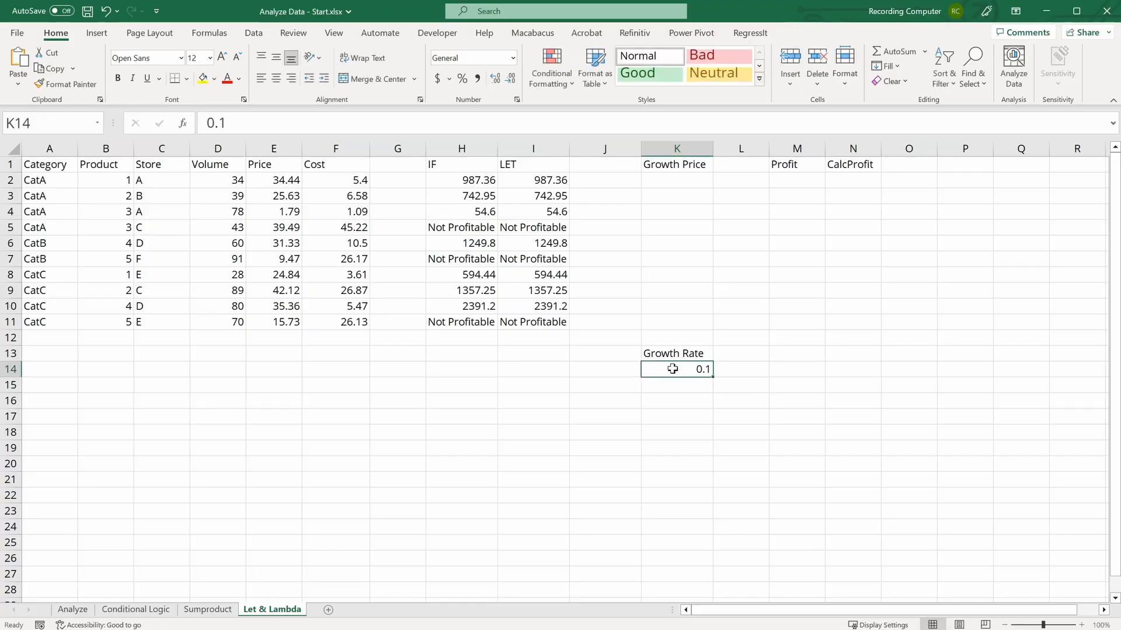
{"action": "left_click", "coordinate": [467, 80]}
Step: Enter the formula =E2*(1+$K$14) in K2 for the growth price and fill it down to K11
{"action": "left_click", "coordinate": [683, 181]}
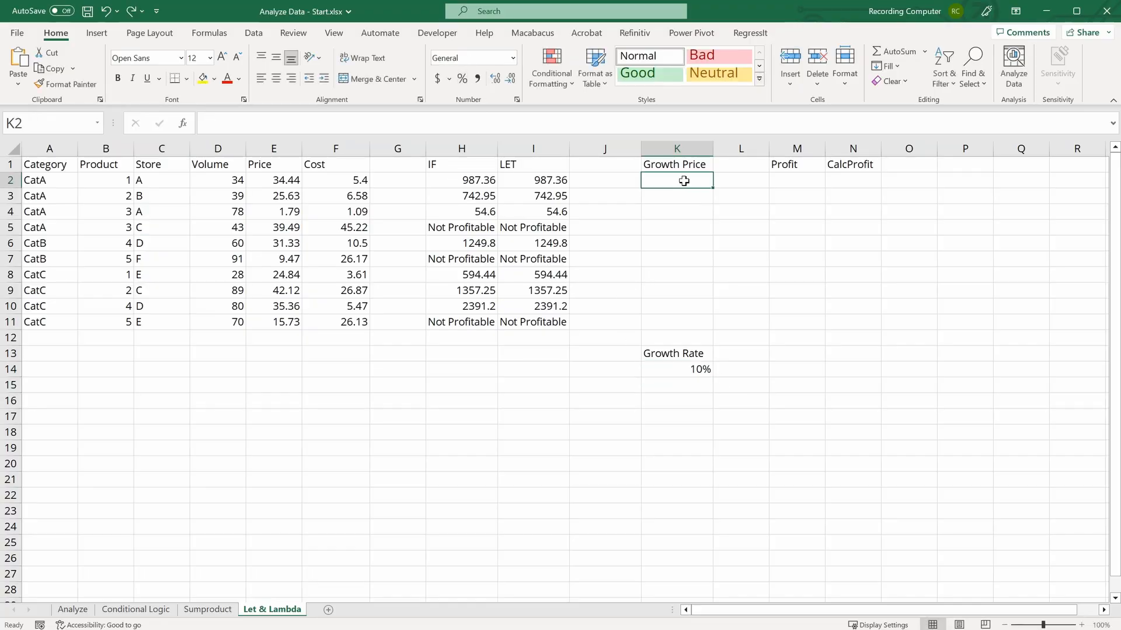
{"action": "type", "text": "="}
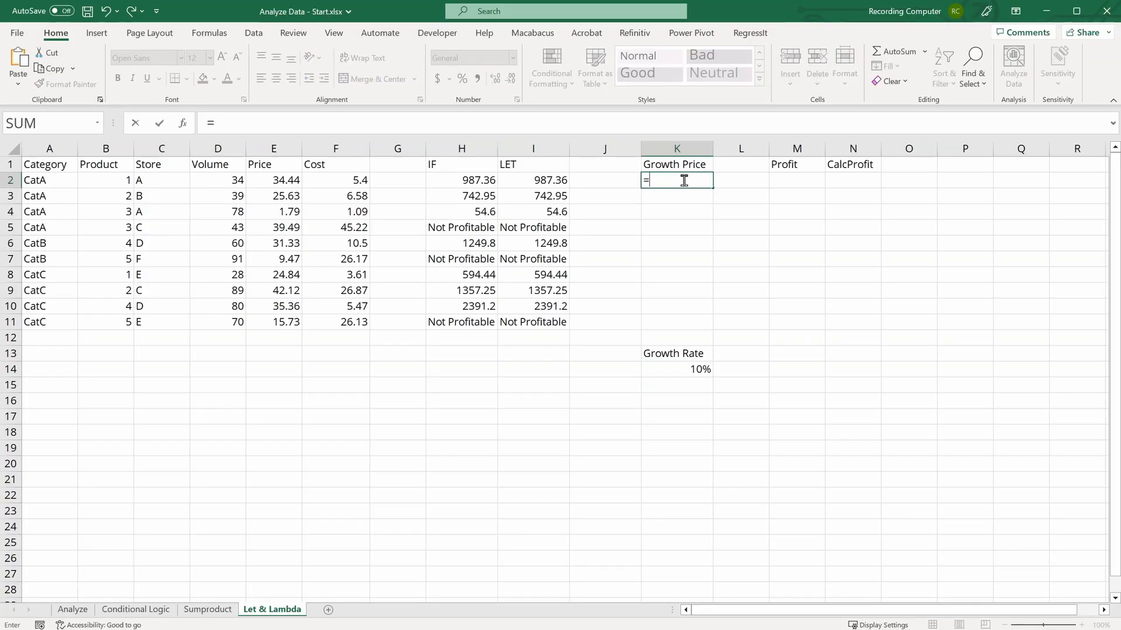
{"action": "left_click", "coordinate": [289, 181]}
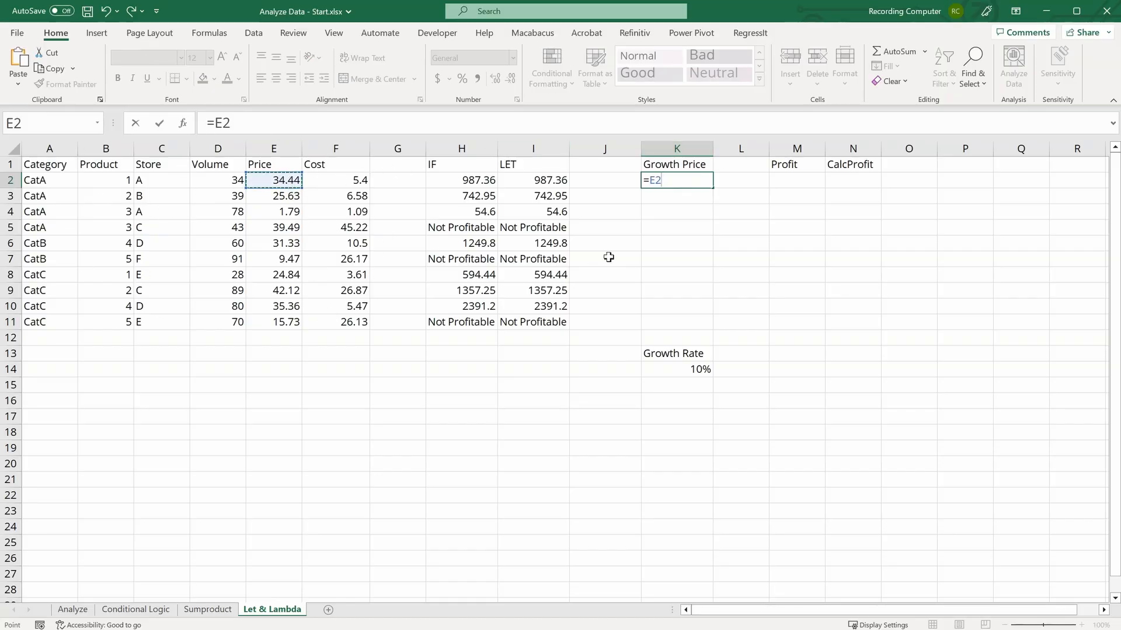
{"action": "type", "text": "*(1+"}
{"action": "left_click", "coordinate": [687, 374]}
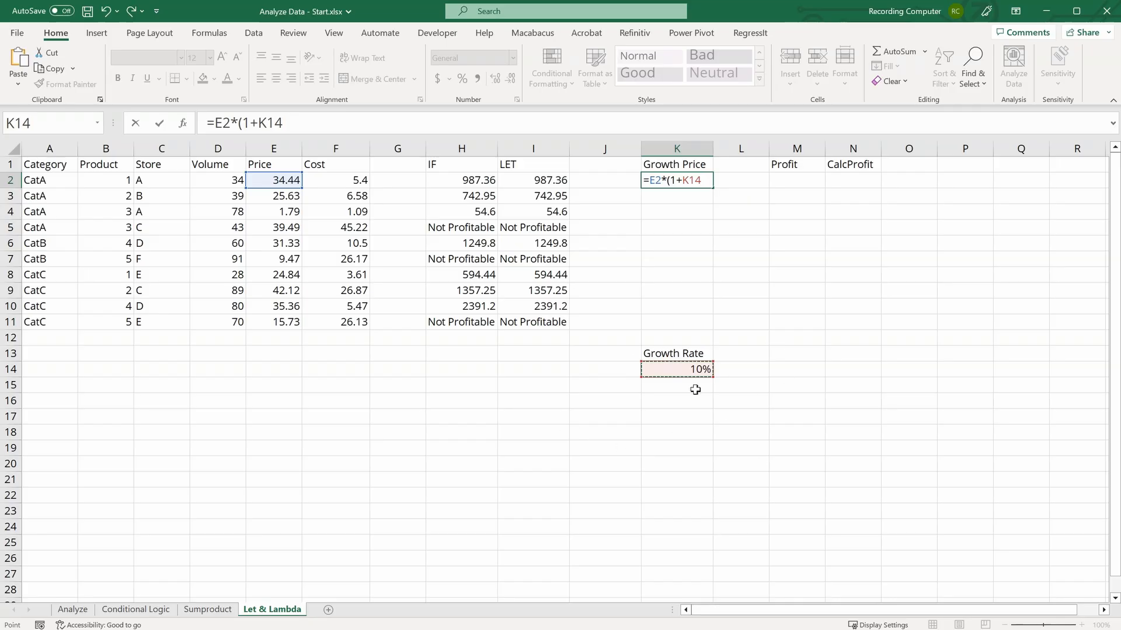
{"action": "key", "text": "F4"}
{"action": "type", "text": ")"}
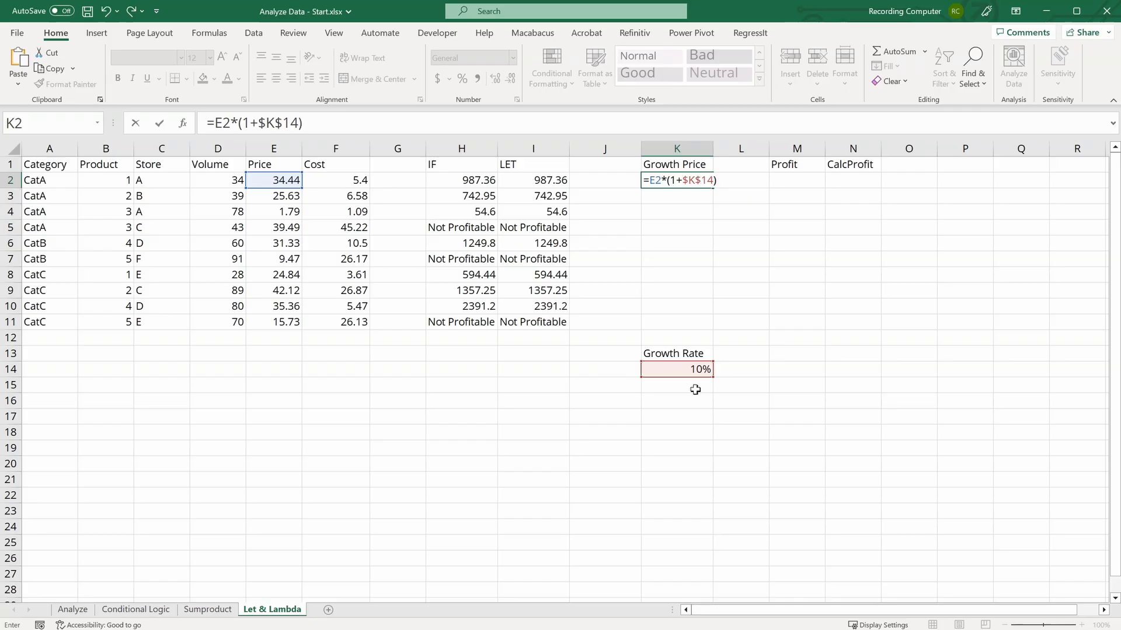
{"action": "key", "text": "Return"}
{"action": "left_click", "coordinate": [706, 183]}
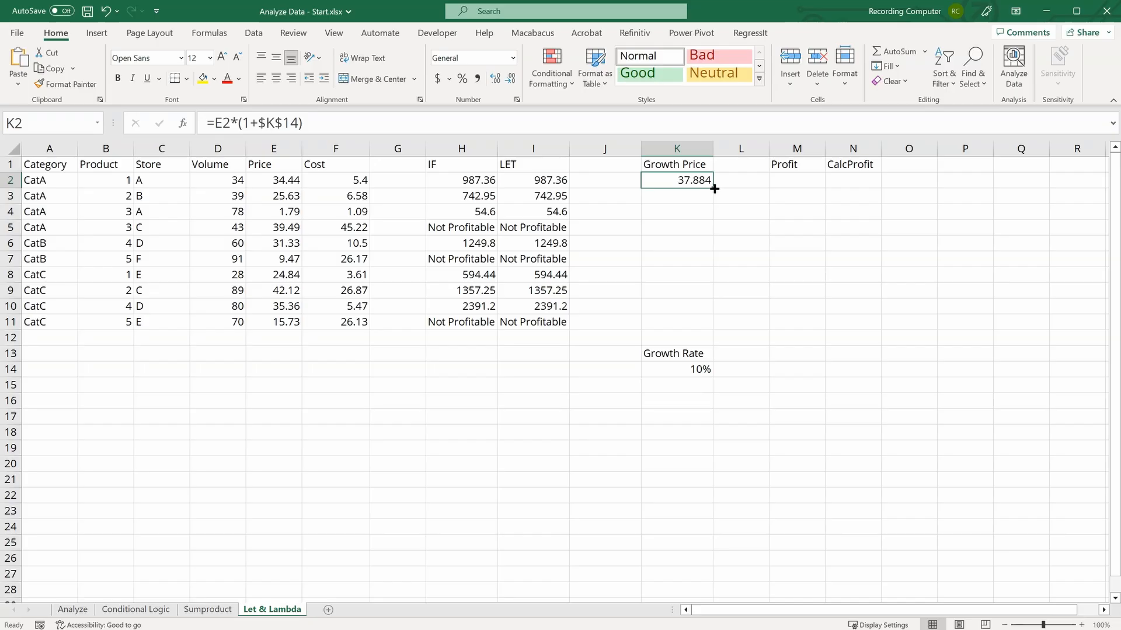
{"action": "left_click_drag", "start_coordinate": [708, 185], "coordinate": [703, 335]}
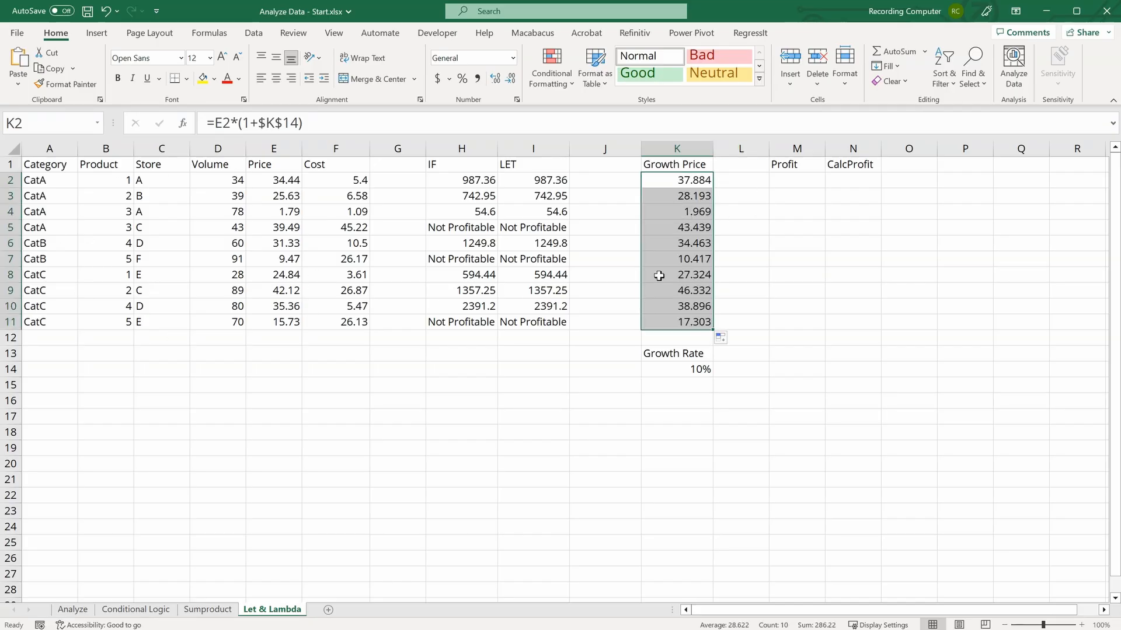
Step: Name cell K14 Growth_Rate
{"action": "left_click", "coordinate": [682, 180]}
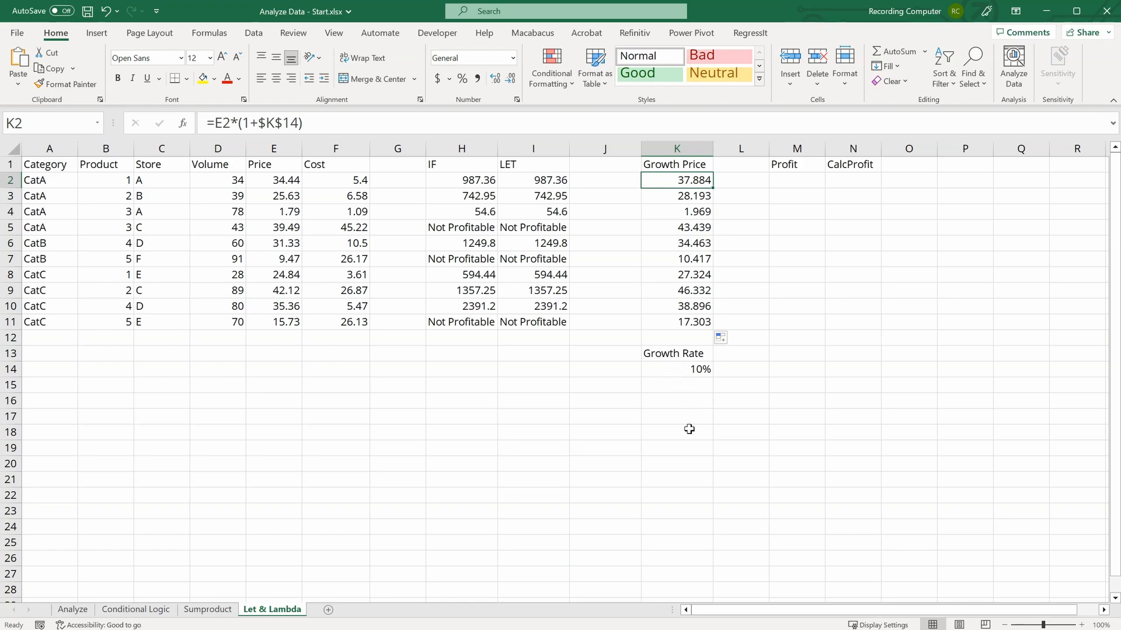
{"action": "left_click", "coordinate": [674, 370]}
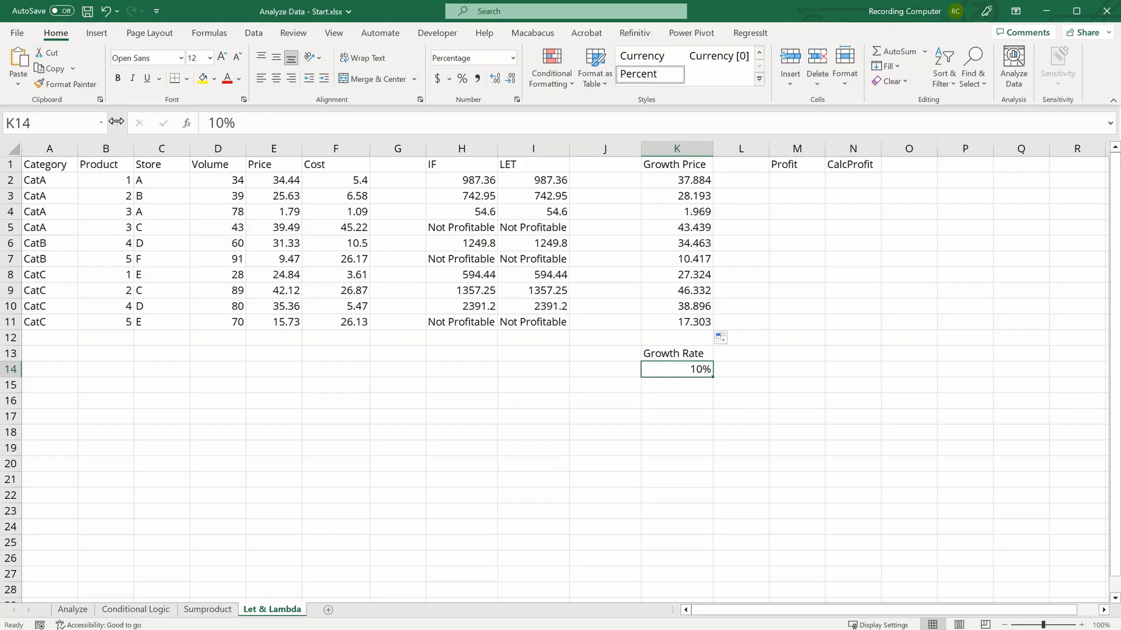
{"action": "left_click_drag", "start_coordinate": [112, 123], "coordinate": [185, 122]}
{"action": "left_click", "coordinate": [84, 119]}
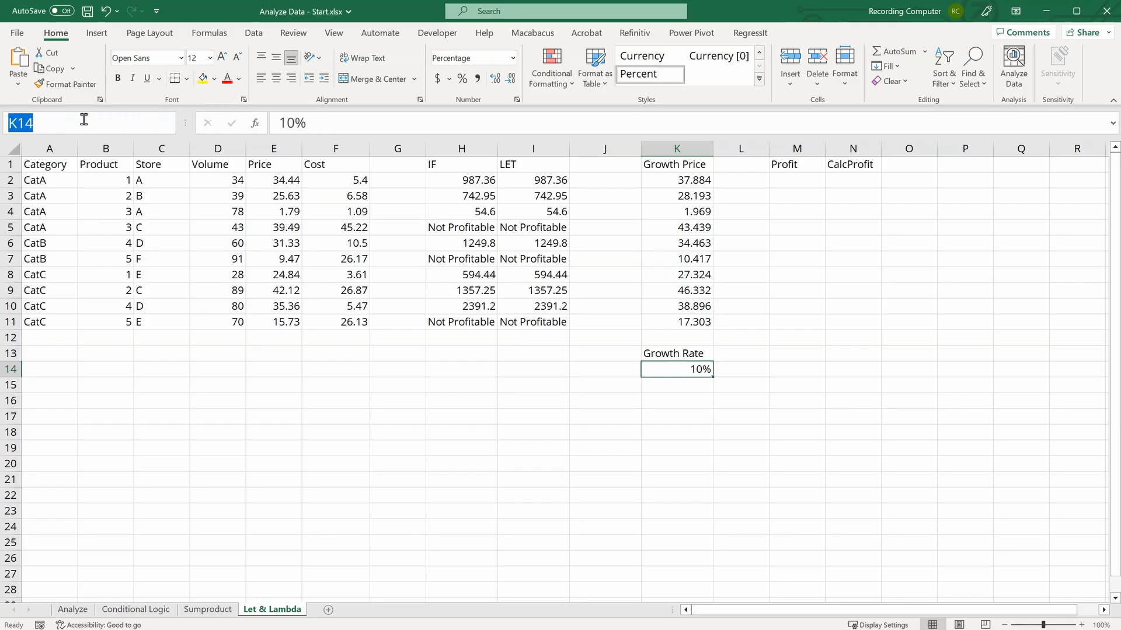
{"action": "type", "text": "Growth"}
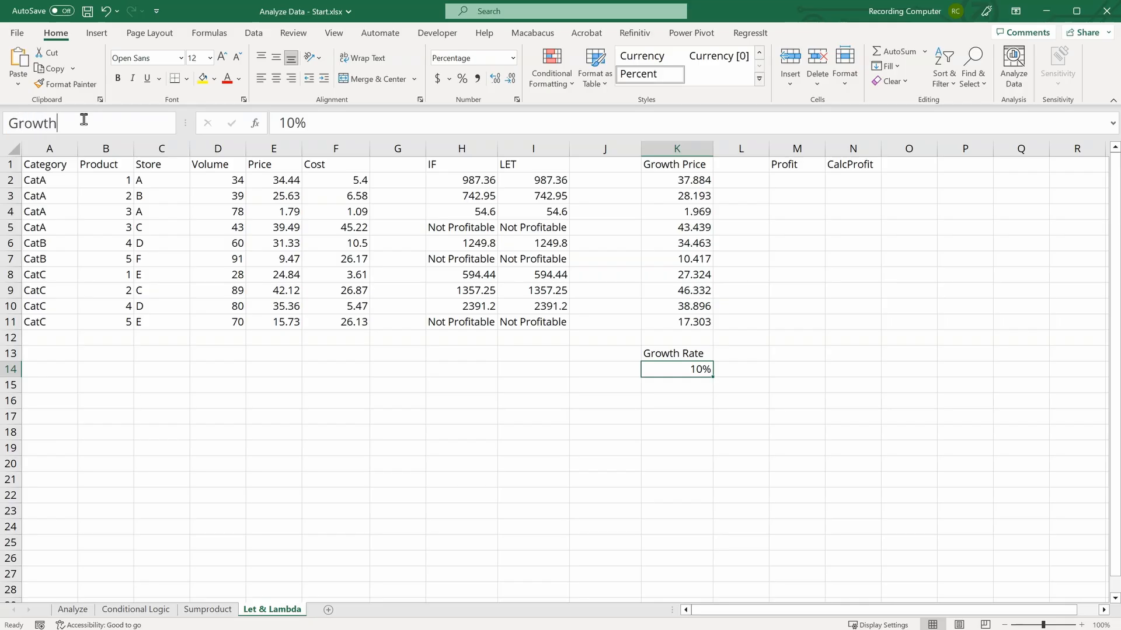
{"action": "type", "text": "_Rate"}
{"action": "key", "text": "Return"}
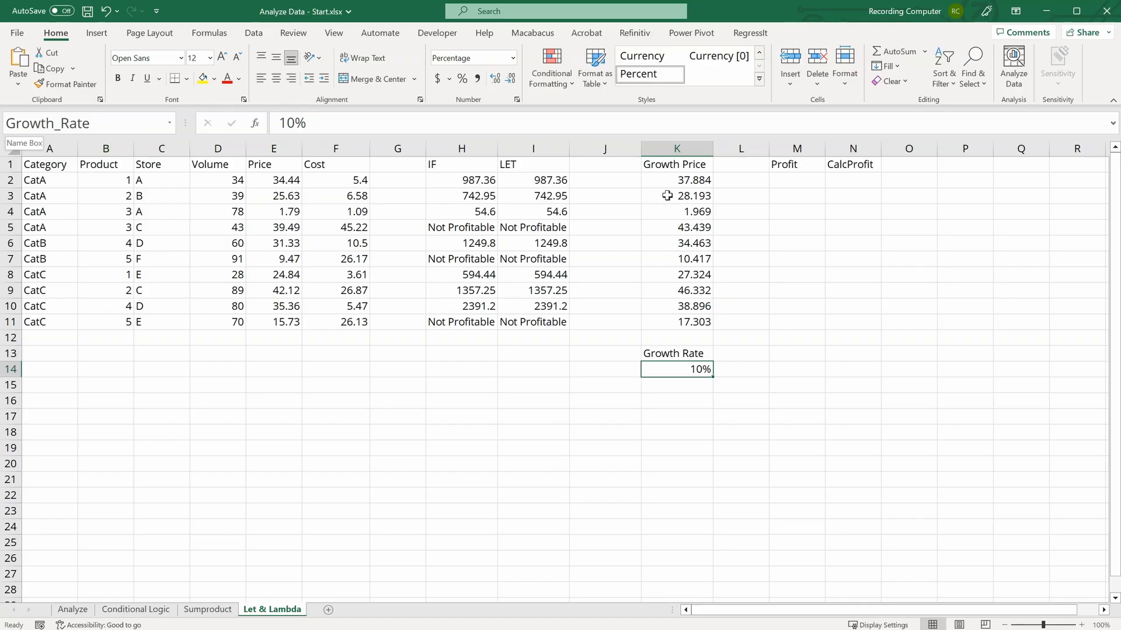
Step: Replace $K$14 in K2's formula with the named cell Growth_Rate
{"action": "left_click", "coordinate": [696, 176]}
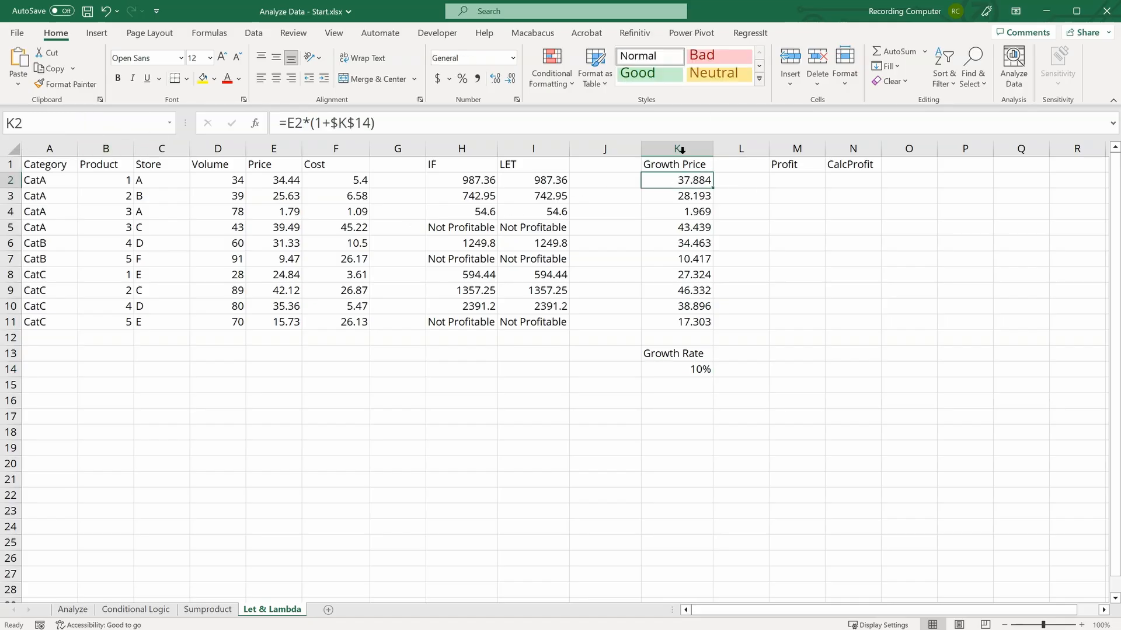
{"action": "left_click", "coordinate": [374, 122]}
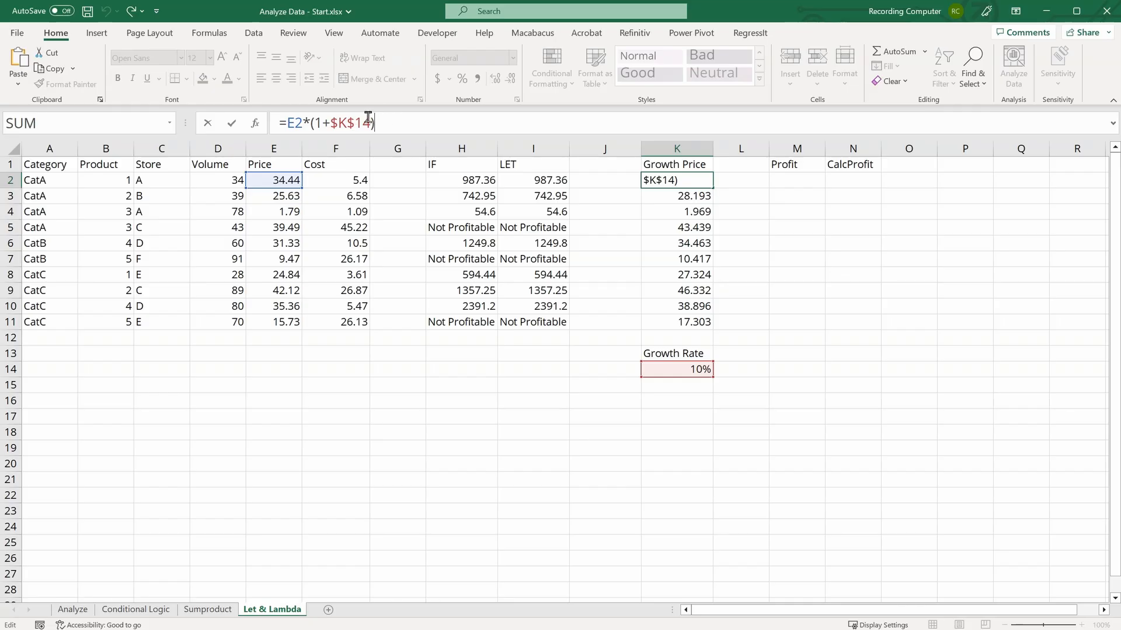
{"action": "left_click_drag", "start_coordinate": [372, 121], "coordinate": [328, 122]}
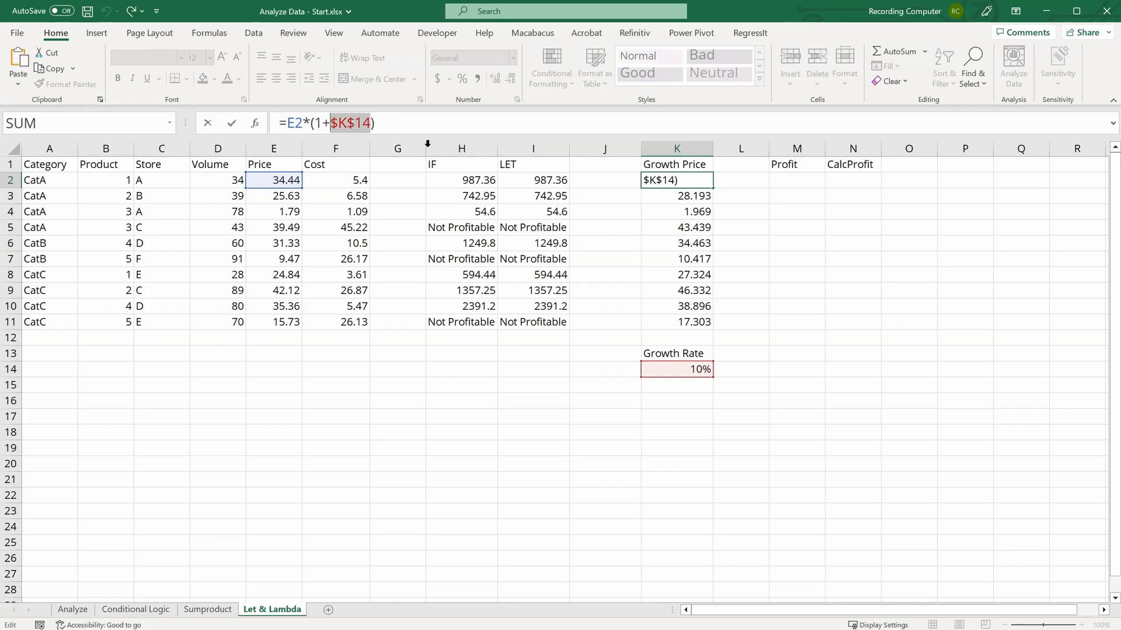
{"action": "key", "text": "Delete"}
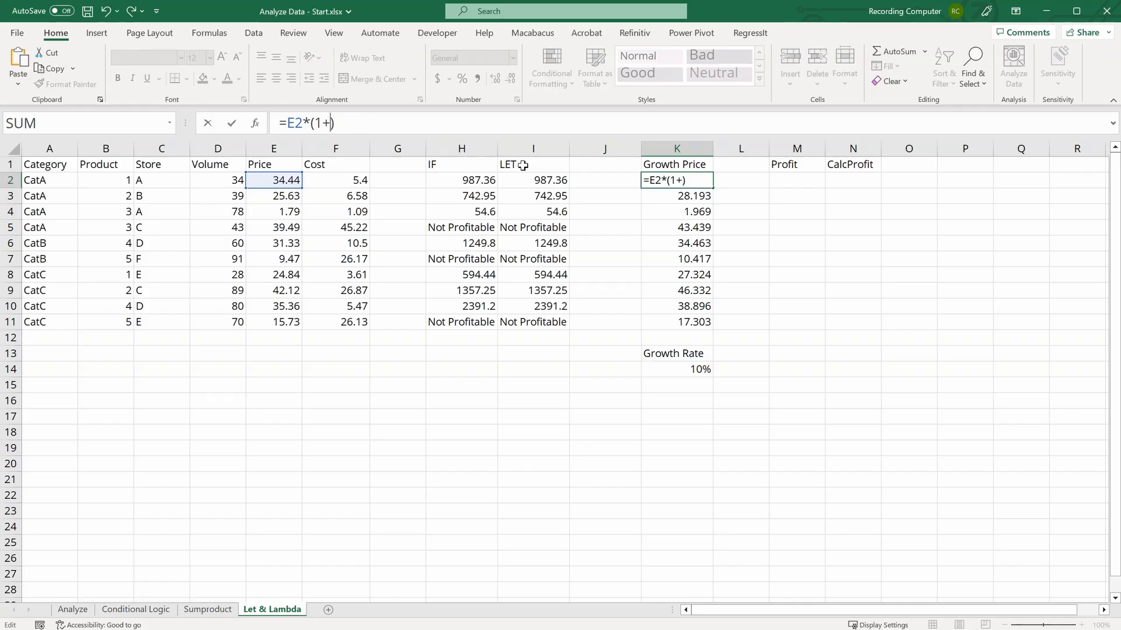
{"action": "type", "text": "Gr"}
{"action": "key", "text": "Down"}
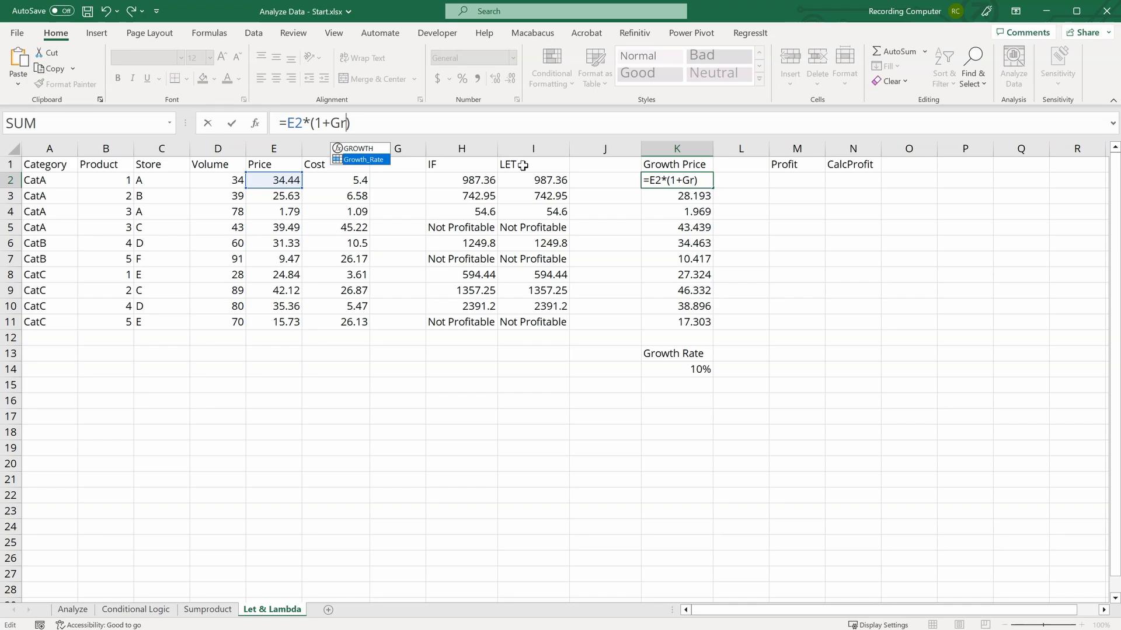
{"action": "key", "text": "Tab"}
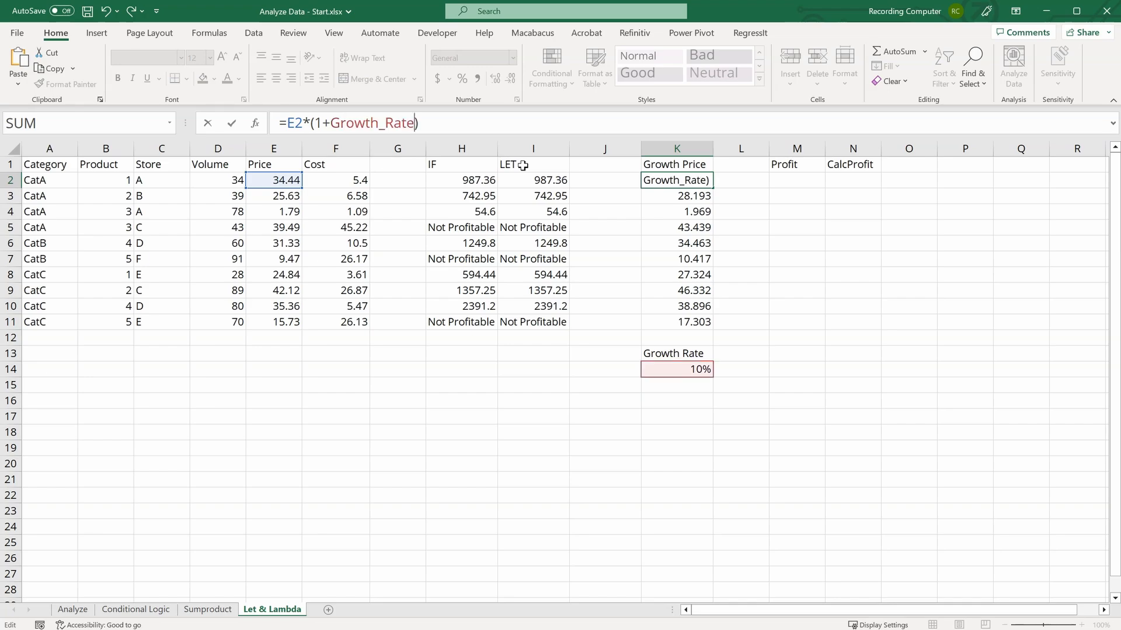
{"action": "key", "text": "Return"}
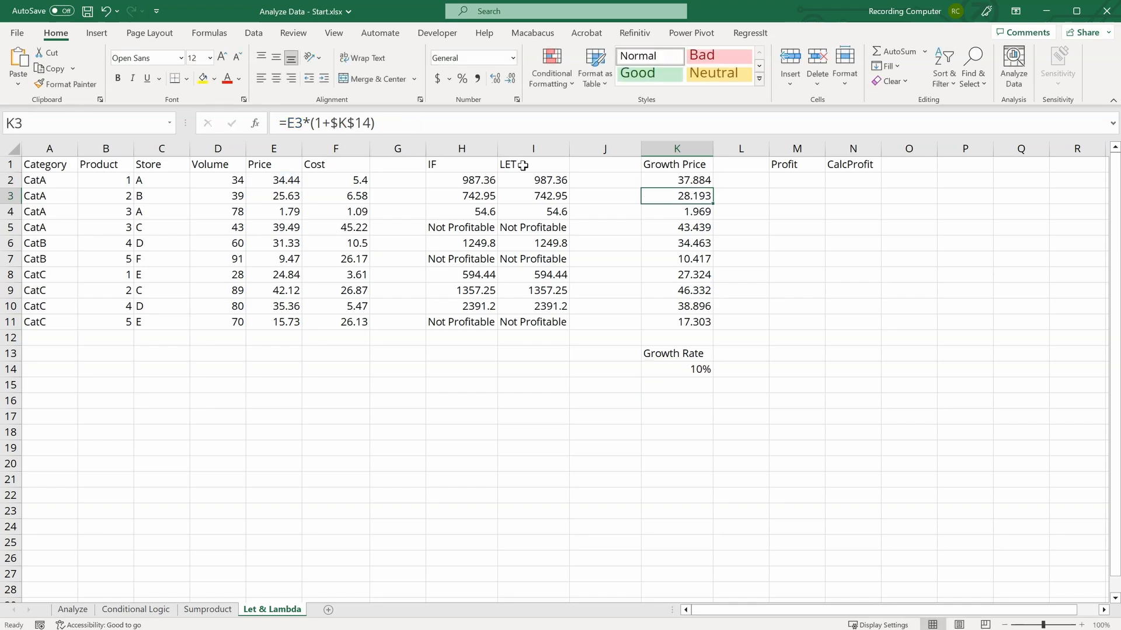
Step: Fill the updated Growth Price formula down through K11
{"action": "left_click", "coordinate": [699, 181]}
{"action": "double_click", "coordinate": [711, 186]}
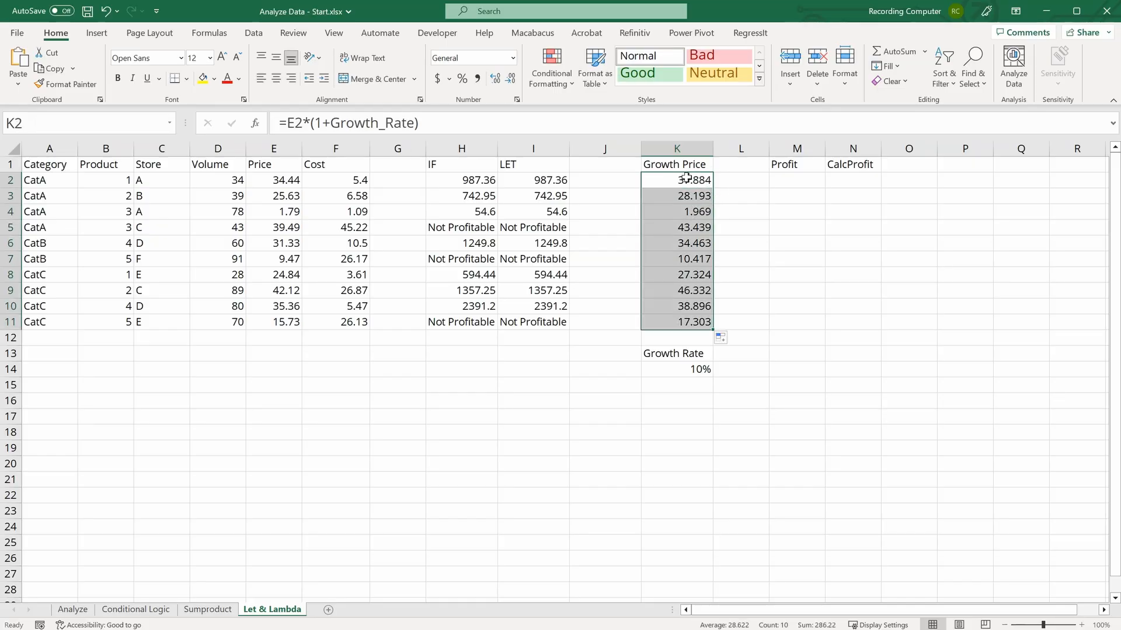
{"action": "left_click", "coordinate": [684, 180]}
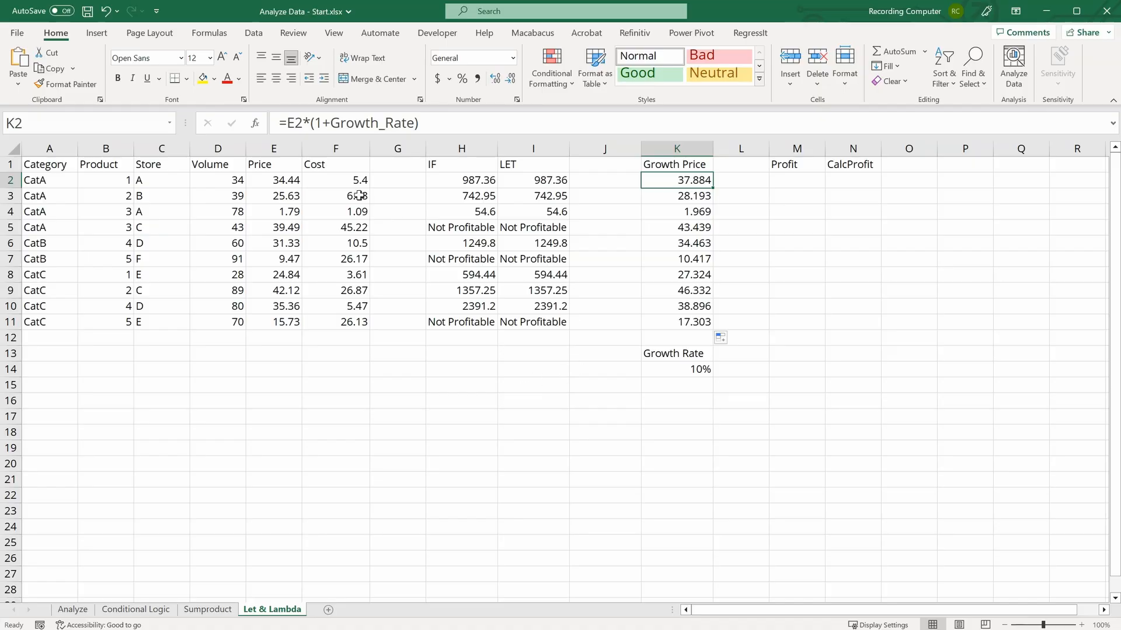
Step: Name the LET results range I2:I11 Profitability
{"action": "left_click", "coordinate": [603, 272]}
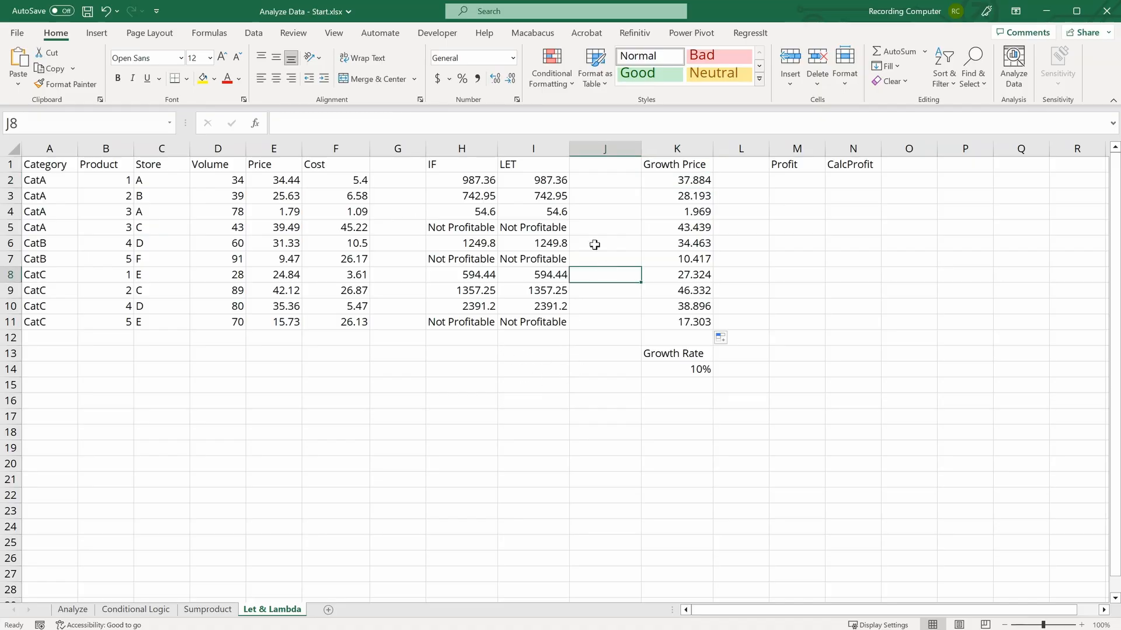
{"action": "left_click", "coordinate": [553, 179]}
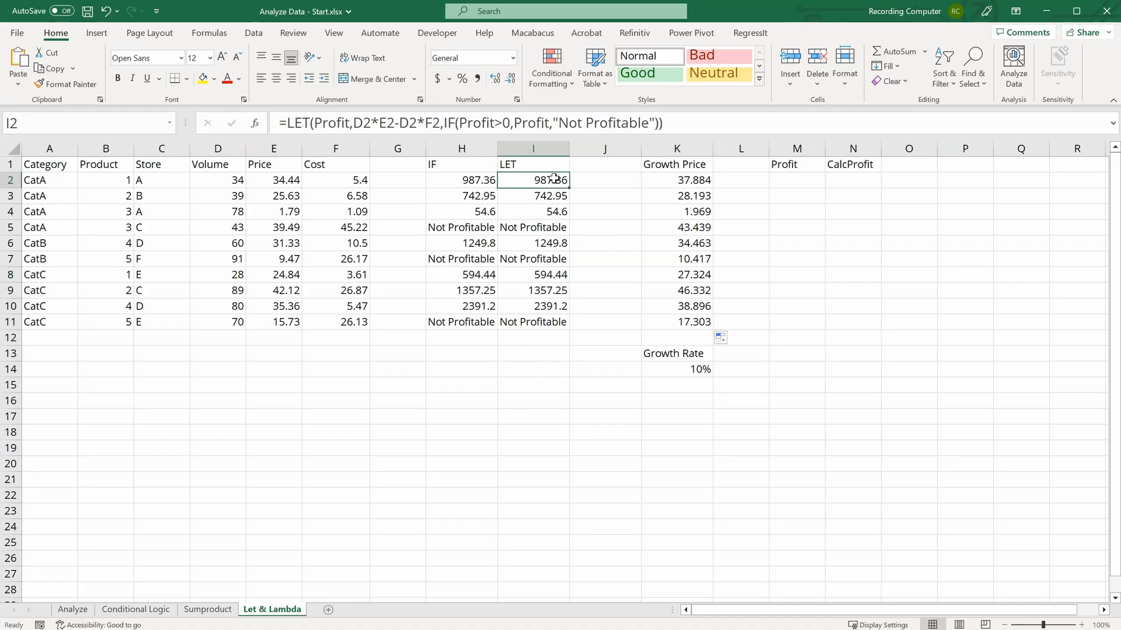
{"action": "left_click_drag", "start_coordinate": [568, 186], "coordinate": [565, 328]}
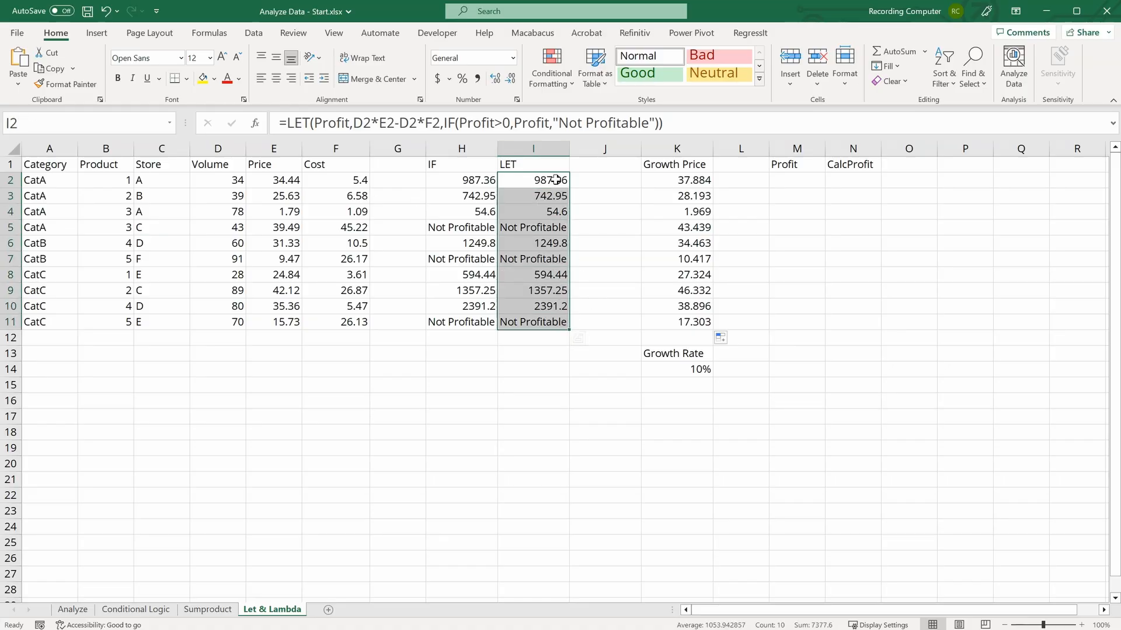
{"action": "left_click", "coordinate": [121, 124]}
{"action": "type", "text": "Profitability"}
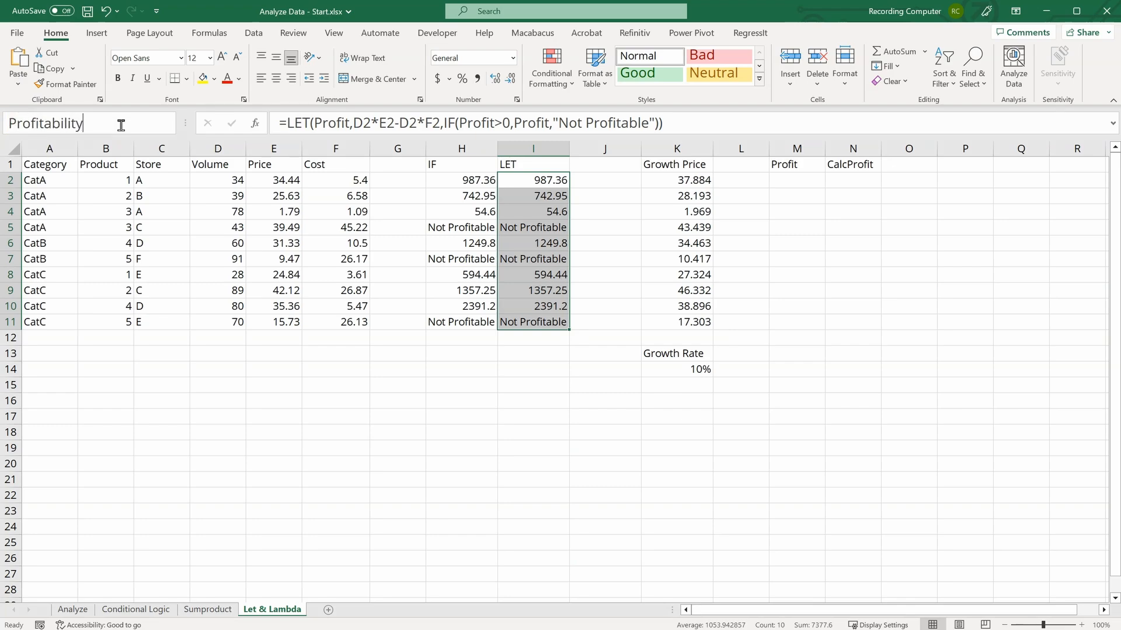
{"action": "key", "text": "Return"}
Step: Enter the label Total Profit in I13
{"action": "left_click", "coordinate": [533, 354]}
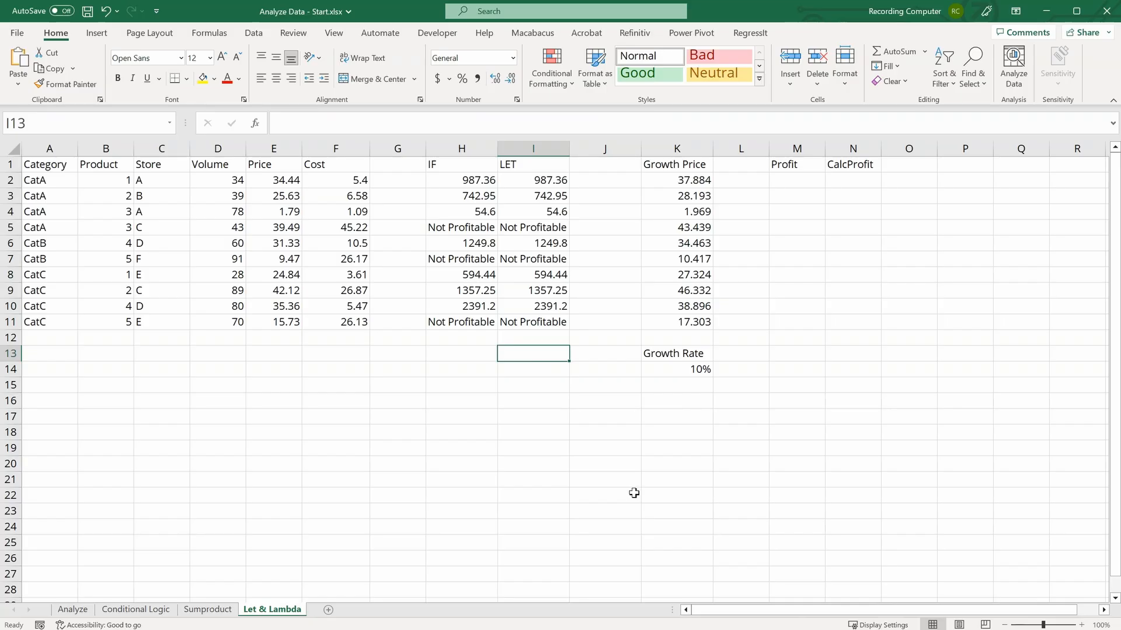
{"action": "type", "text": "Tot"}
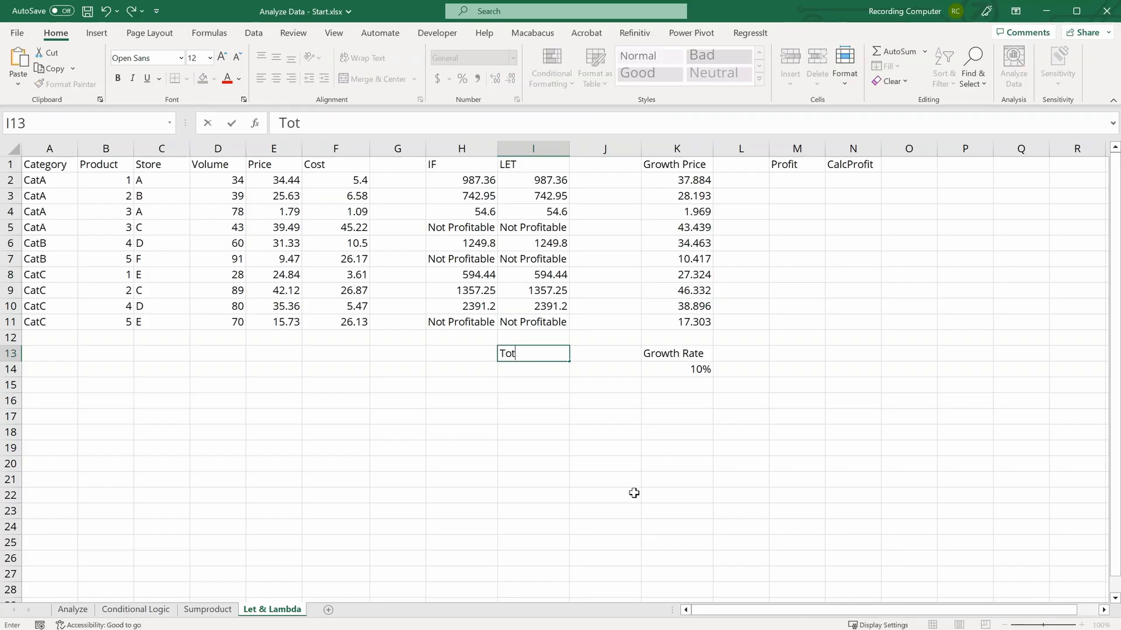
{"action": "type", "text": "al Profit"}
{"action": "key", "text": "Return"}
Step: Enter =SUM(Profitability) in I14 to total the named profit range
{"action": "type", "text": "=sum"}
{"action": "key", "text": "Tab"}
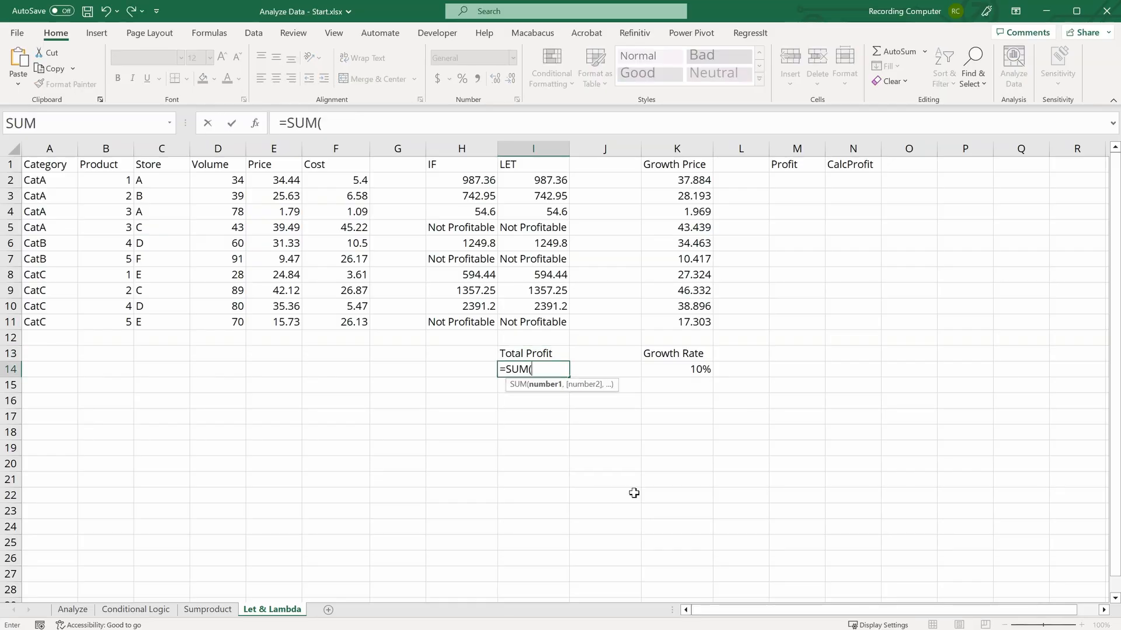
{"action": "type", "text": "pro"}
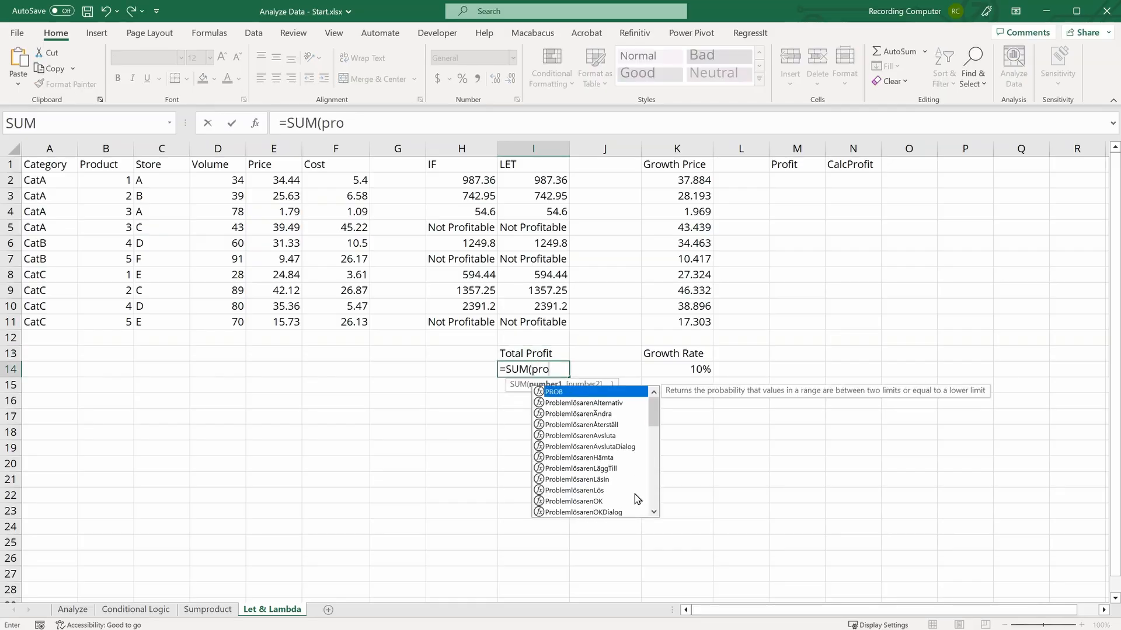
{"action": "type", "text": "f"}
{"action": "key", "text": "Tab"}
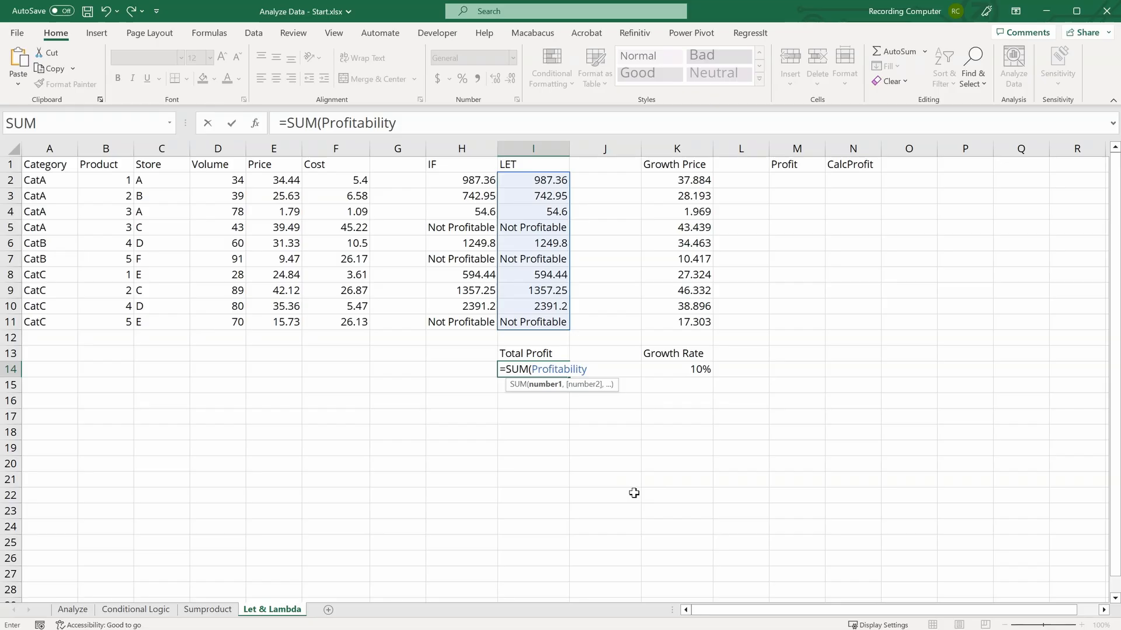
{"action": "type", "text": ")"}
{"action": "key", "text": "Return"}
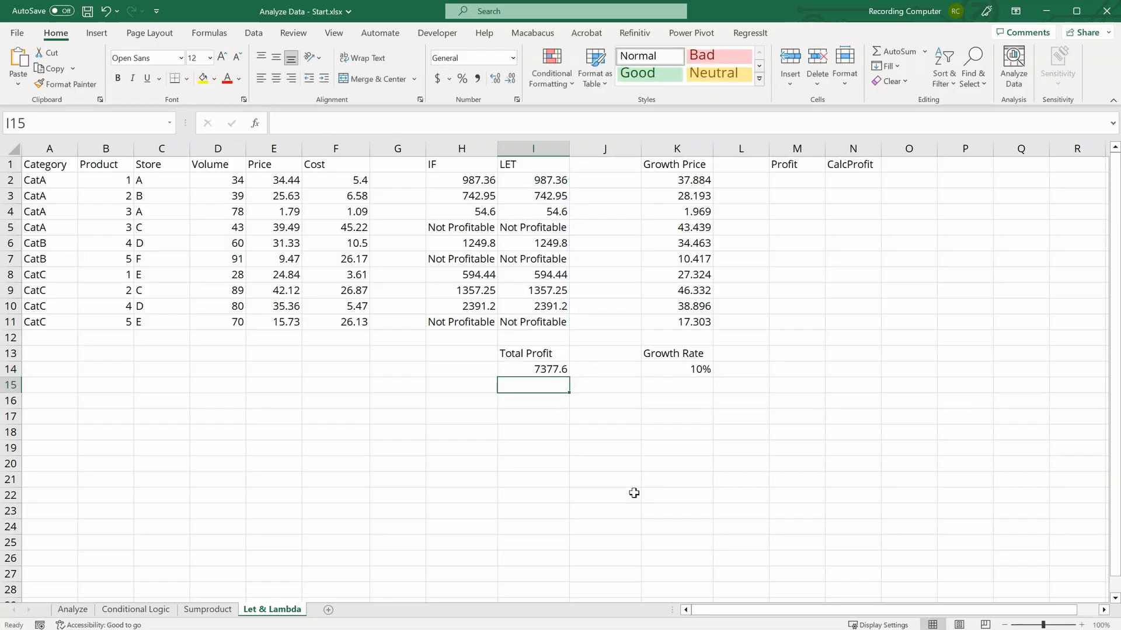
Step: Review the total formula and jump to the Growth_Rate named cell from the list of defined names
{"action": "key", "text": "Up"}
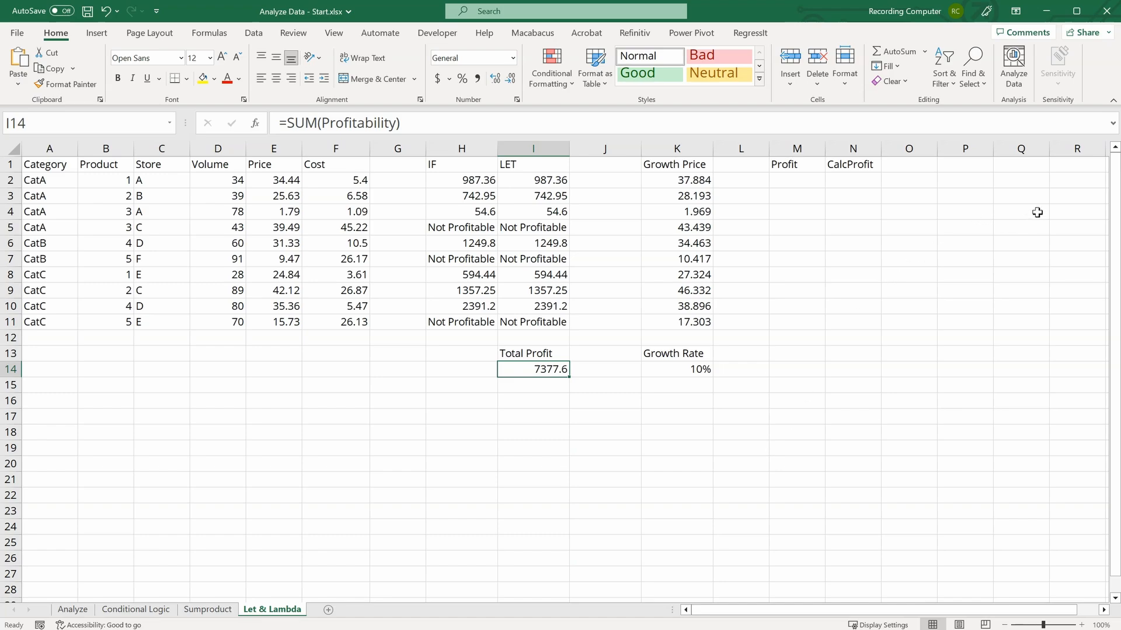
{"action": "left_click", "coordinate": [1043, 183]}
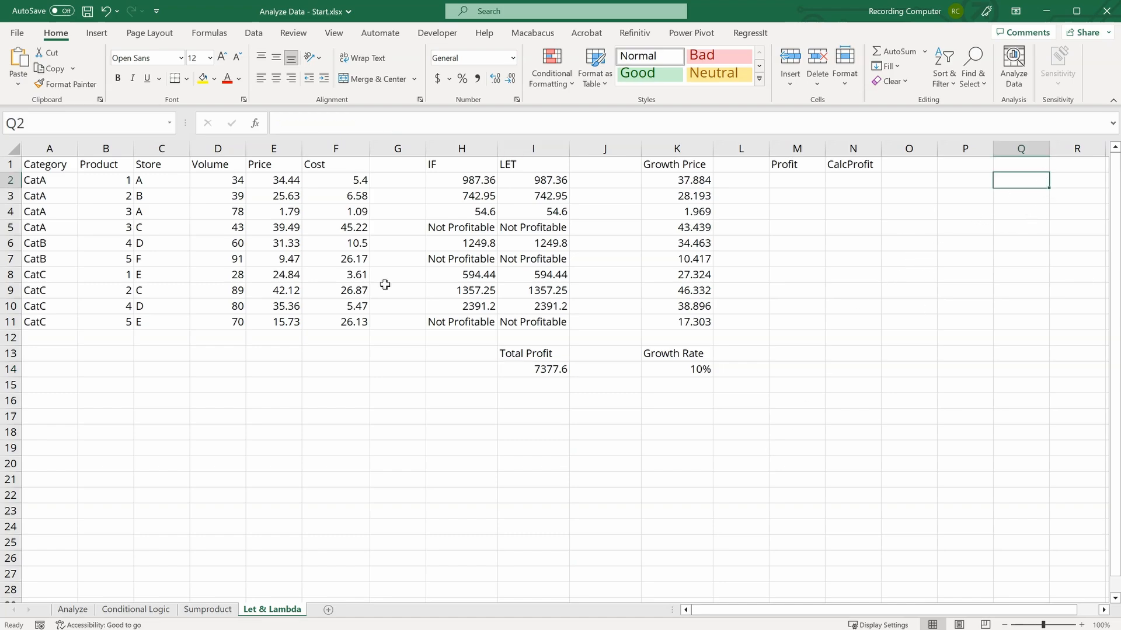
{"action": "left_click", "coordinate": [170, 123]}
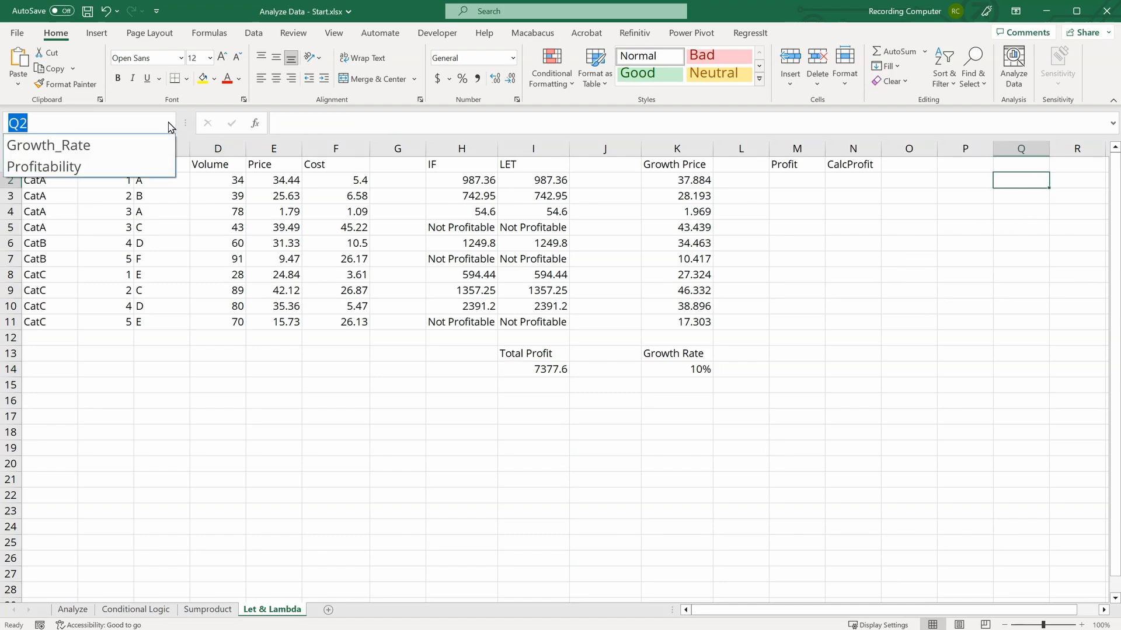
{"action": "left_click", "coordinate": [120, 145]}
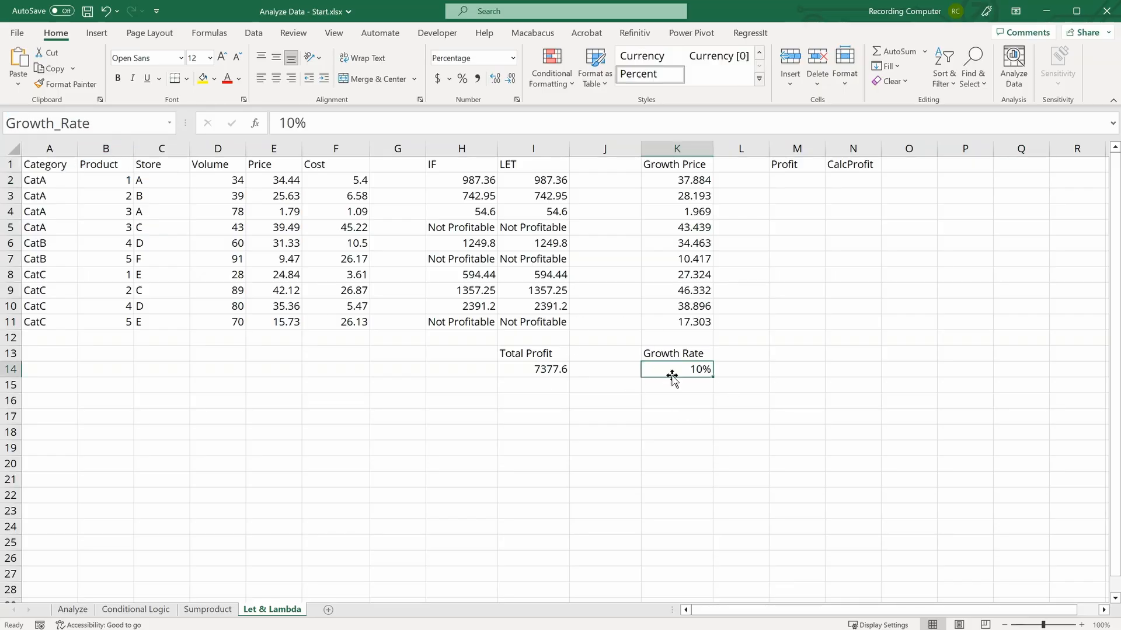
Step: Jump to the Profitability named range and review the defined names in the Name Manager
{"action": "left_click", "coordinate": [174, 126]}
{"action": "left_click", "coordinate": [131, 169]}
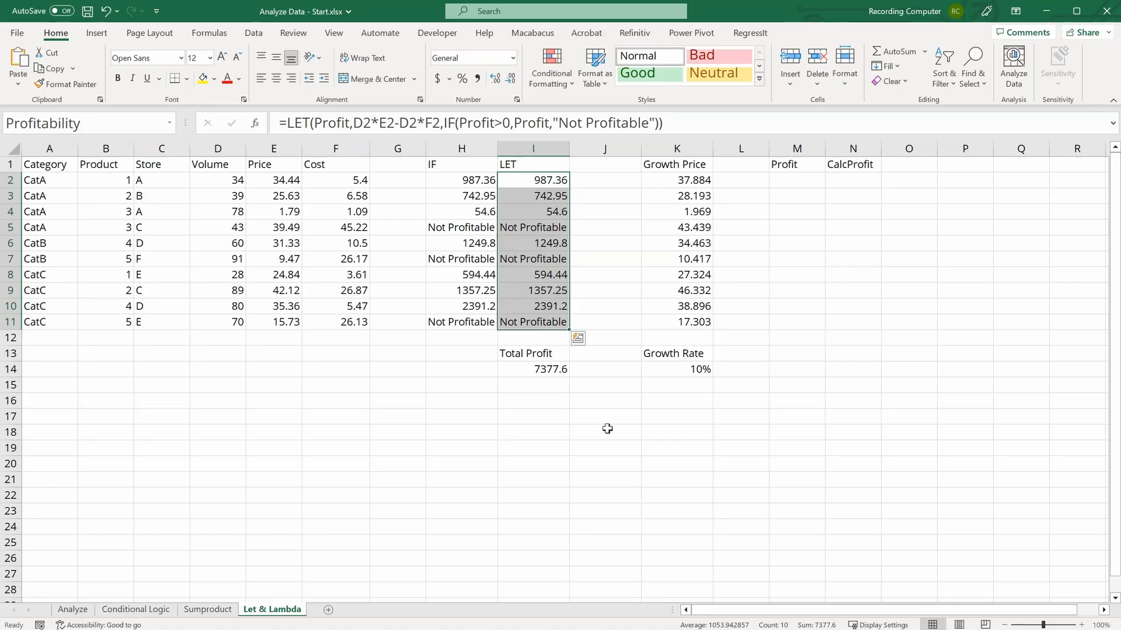
{"action": "left_click", "coordinate": [586, 453]}
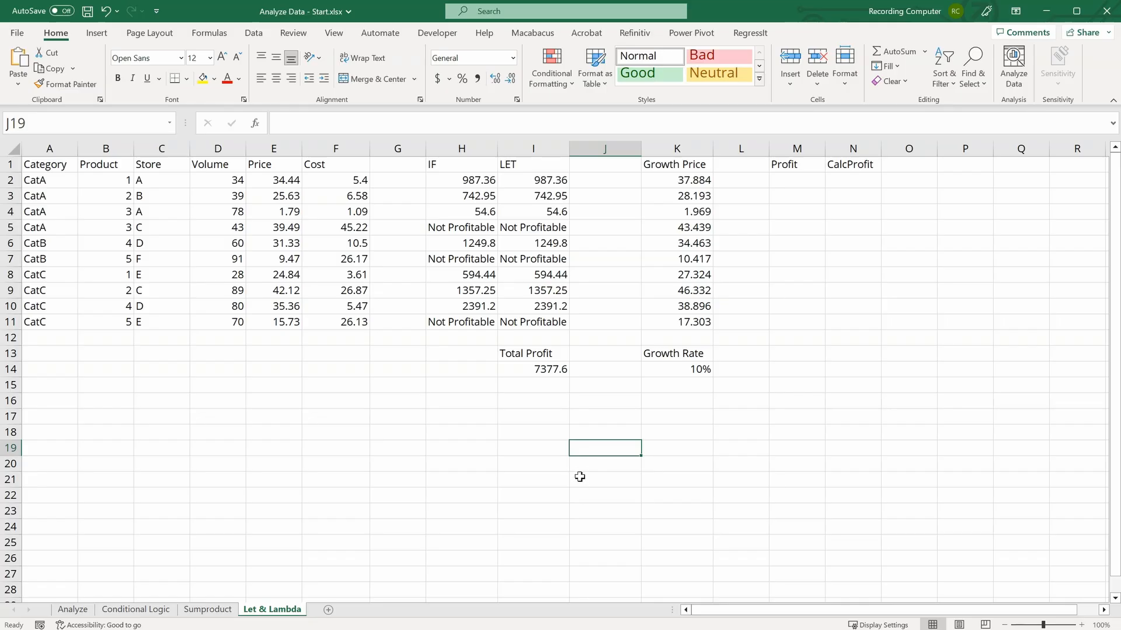
{"action": "left_click", "coordinate": [210, 34]}
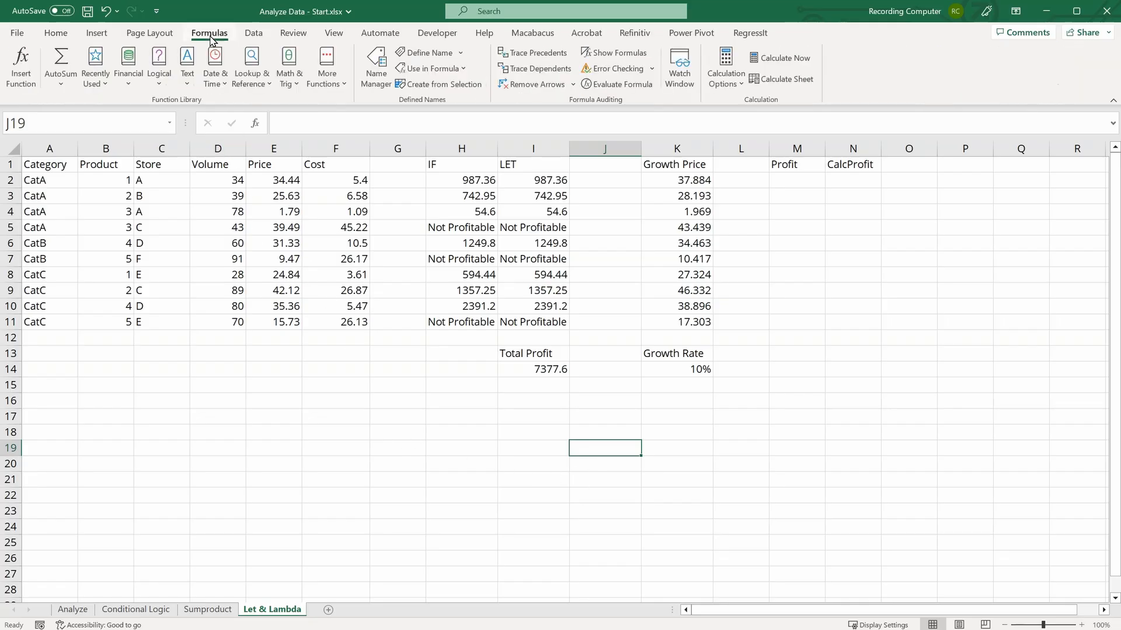
{"action": "left_click", "coordinate": [378, 89]}
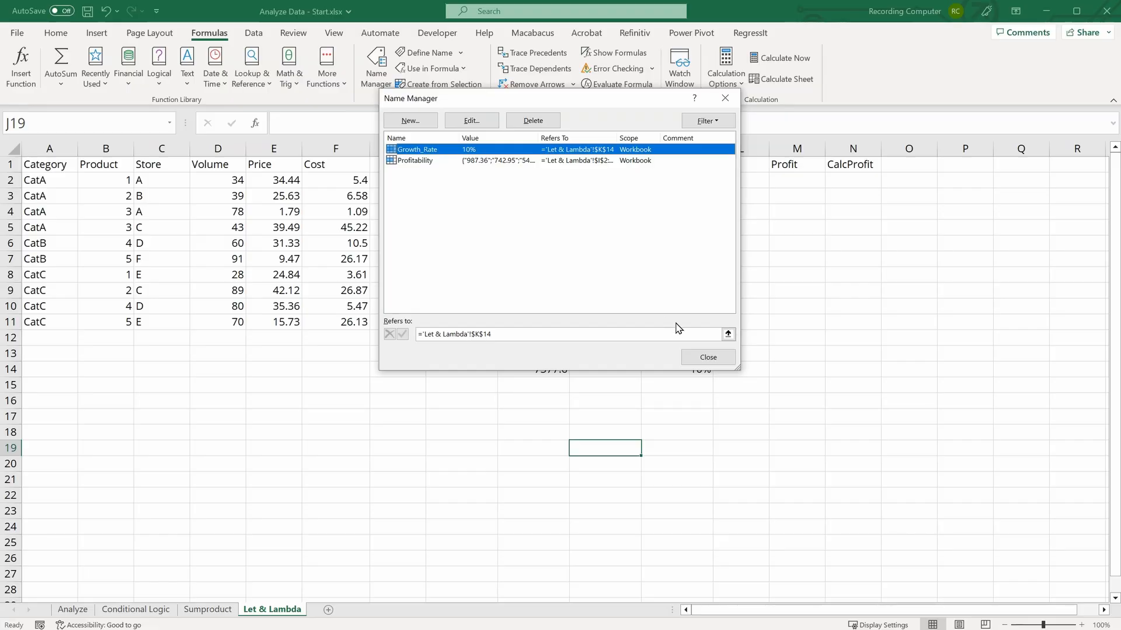
{"action": "left_click", "coordinate": [700, 357]}
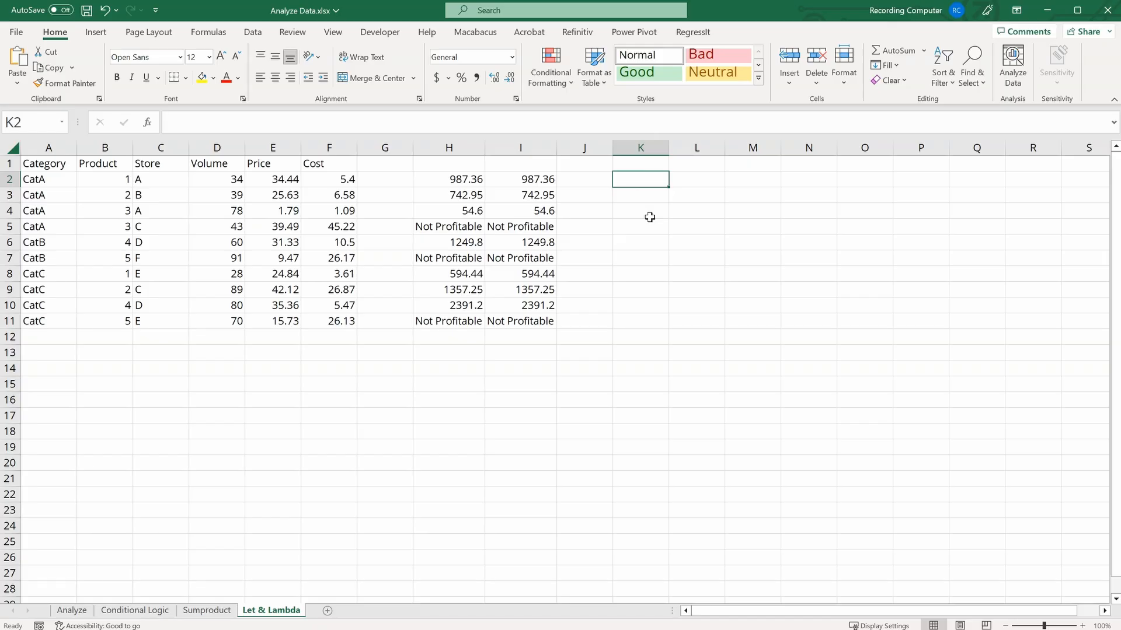
Step: Enter the profit formula =D2*E2-D2*F2 in K2
{"action": "type", "text": "="}
{"action": "left_click", "coordinate": [207, 179]}
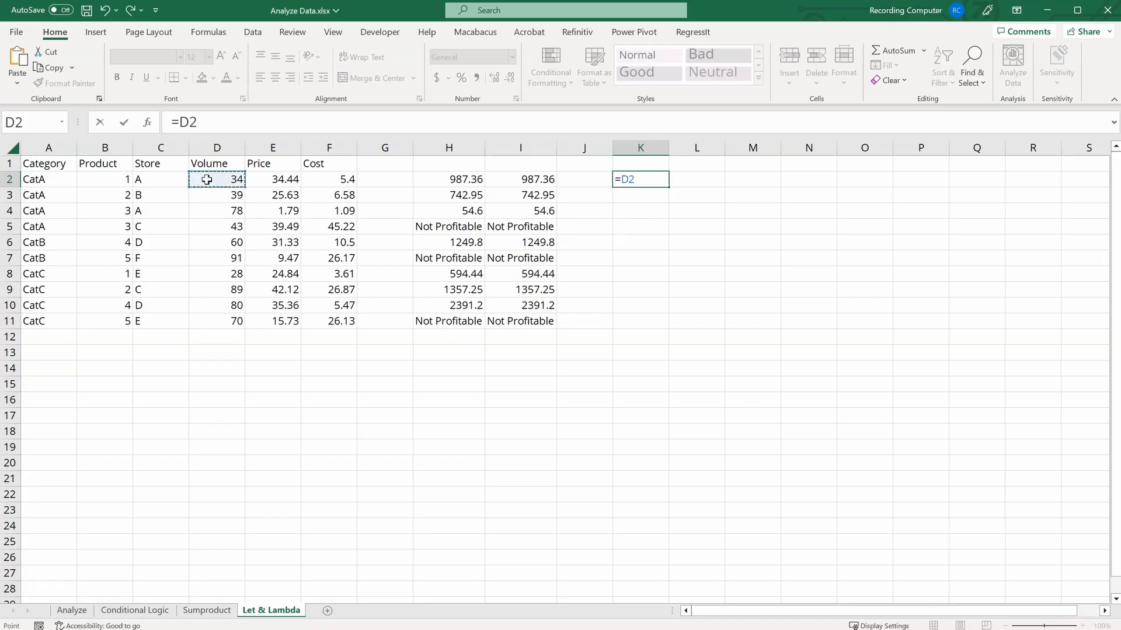
{"action": "type", "text": "*"}
{"action": "left_click", "coordinate": [289, 183]}
{"action": "type", "text": "-"}
{"action": "left_click", "coordinate": [222, 181]}
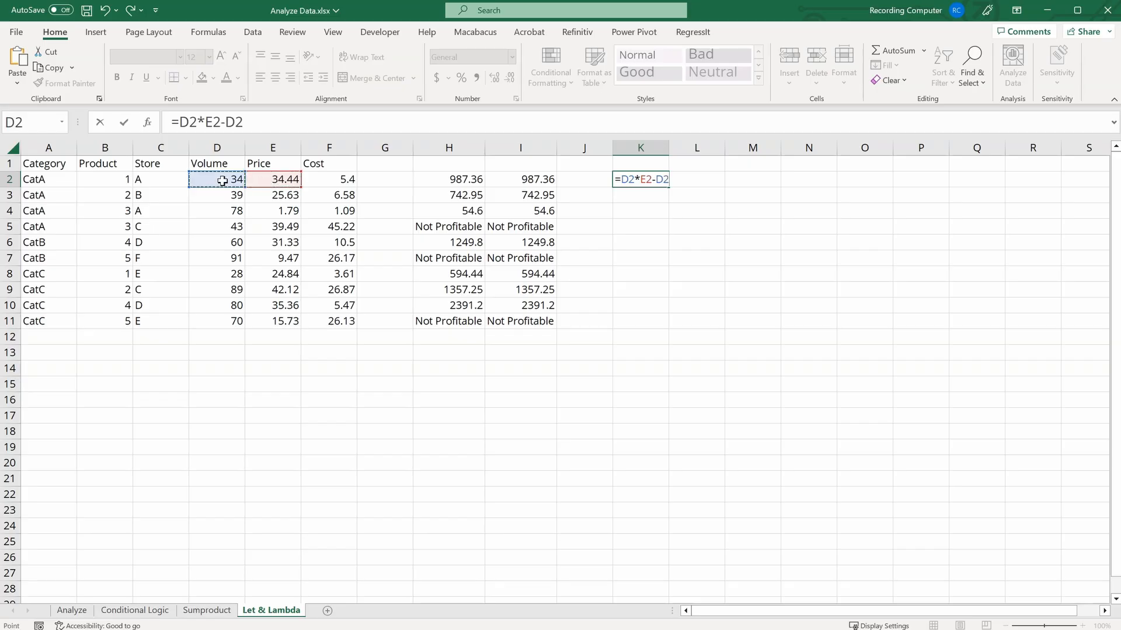
{"action": "type", "text": "*"}
{"action": "left_click", "coordinate": [344, 182]}
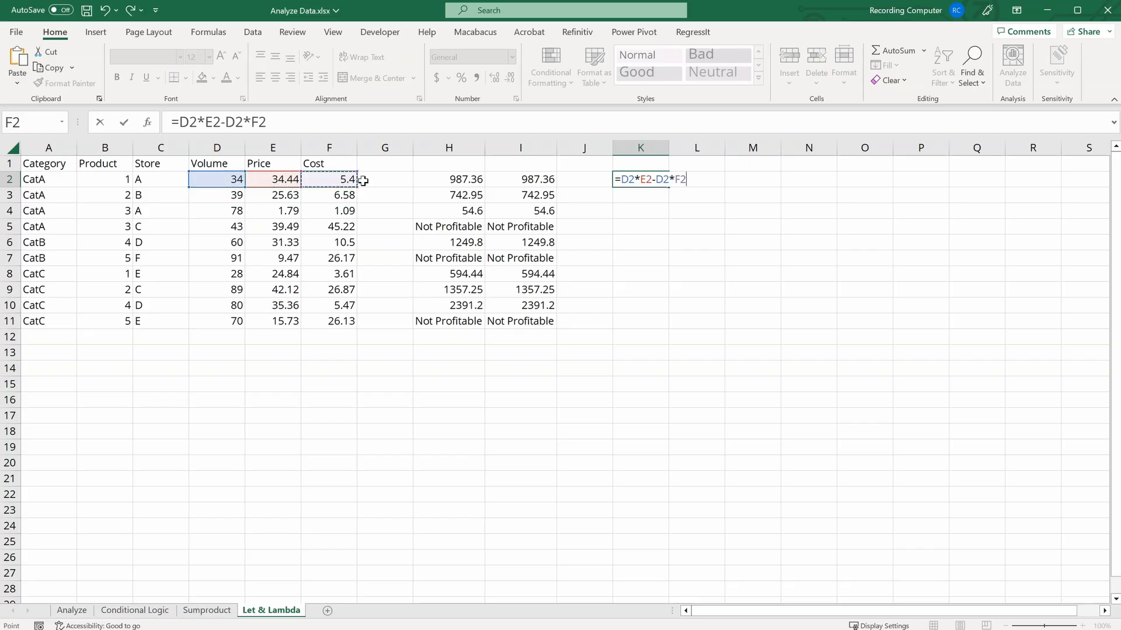
{"action": "key", "text": "Return"}
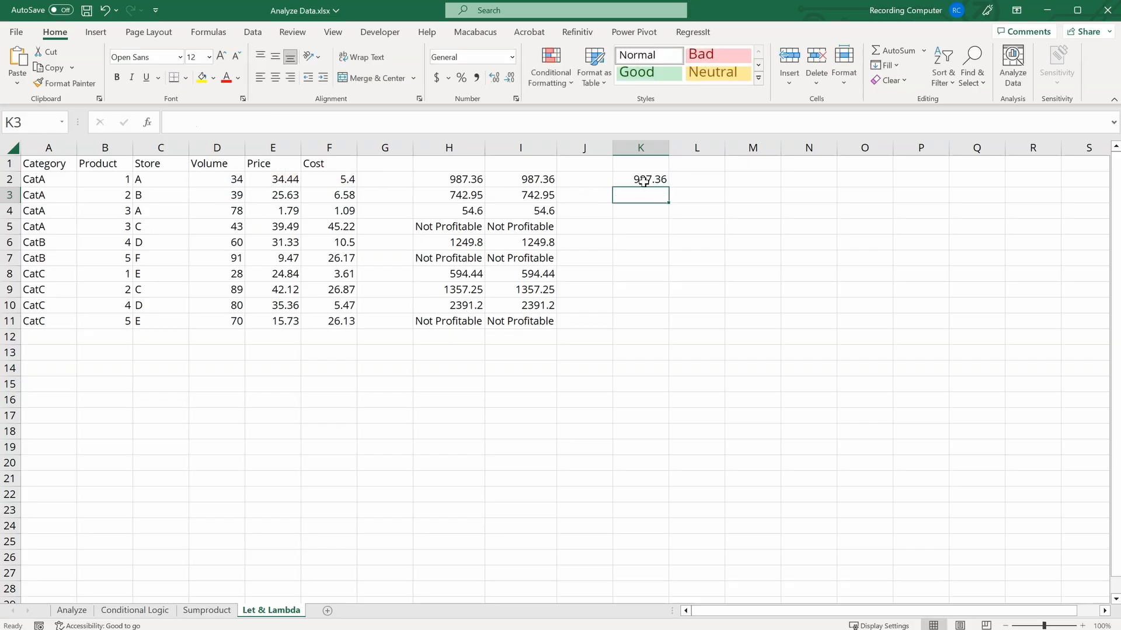
Step: Fill the K2 profit formula down to K11 and review the IF formula in H2 and the Volume, Price, Cost headers
{"action": "left_click", "coordinate": [648, 179]}
{"action": "left_click_drag", "start_coordinate": [669, 186], "coordinate": [662, 324]}
{"action": "left_click", "coordinate": [686, 175]}
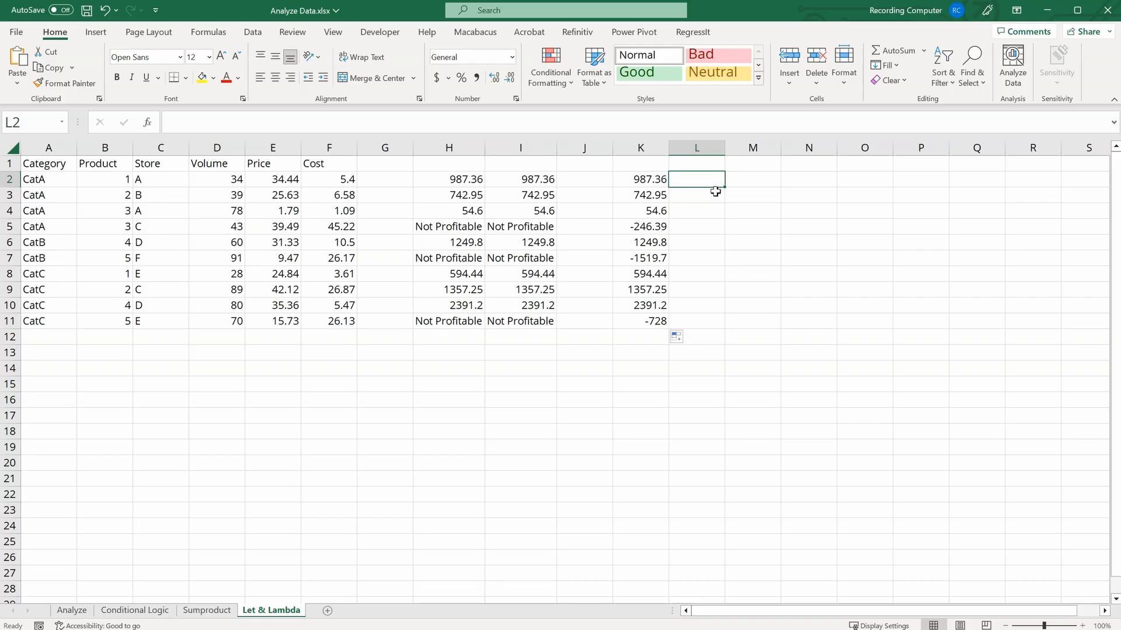
{"action": "left_click", "coordinate": [453, 180]}
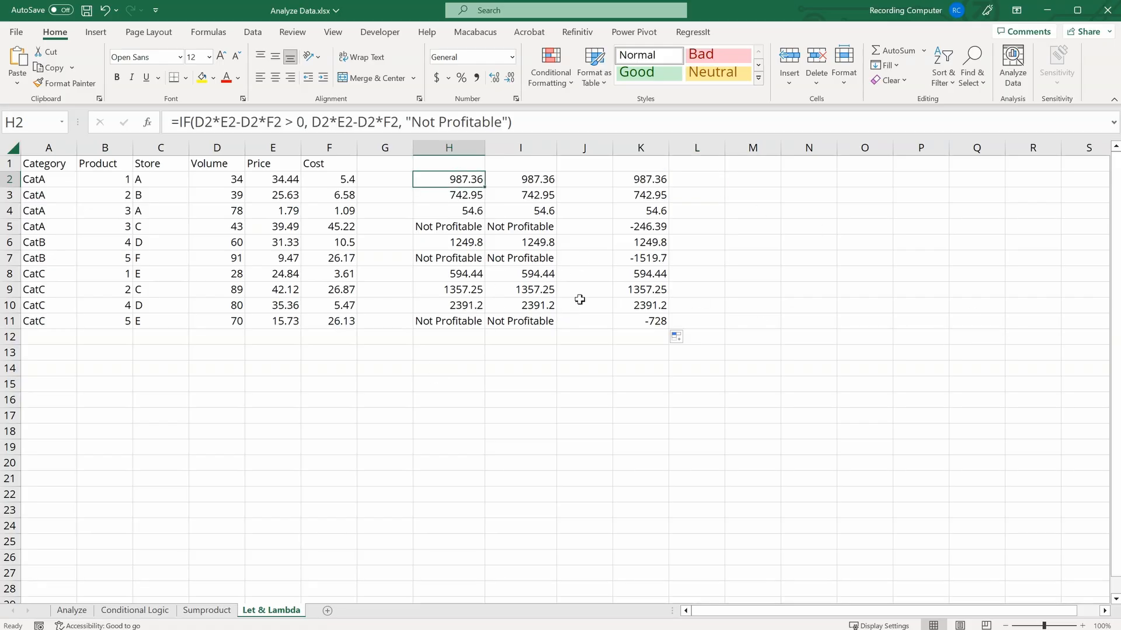
{"action": "left_click", "coordinate": [710, 179]}
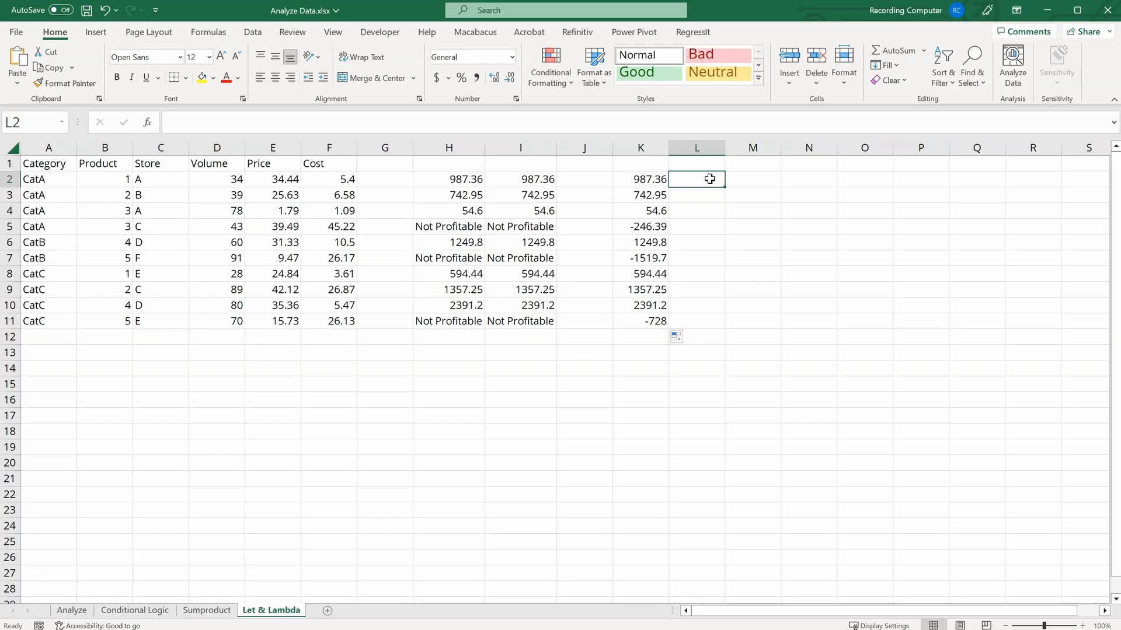
{"action": "left_click", "coordinate": [219, 166]}
{"action": "left_click", "coordinate": [265, 163]}
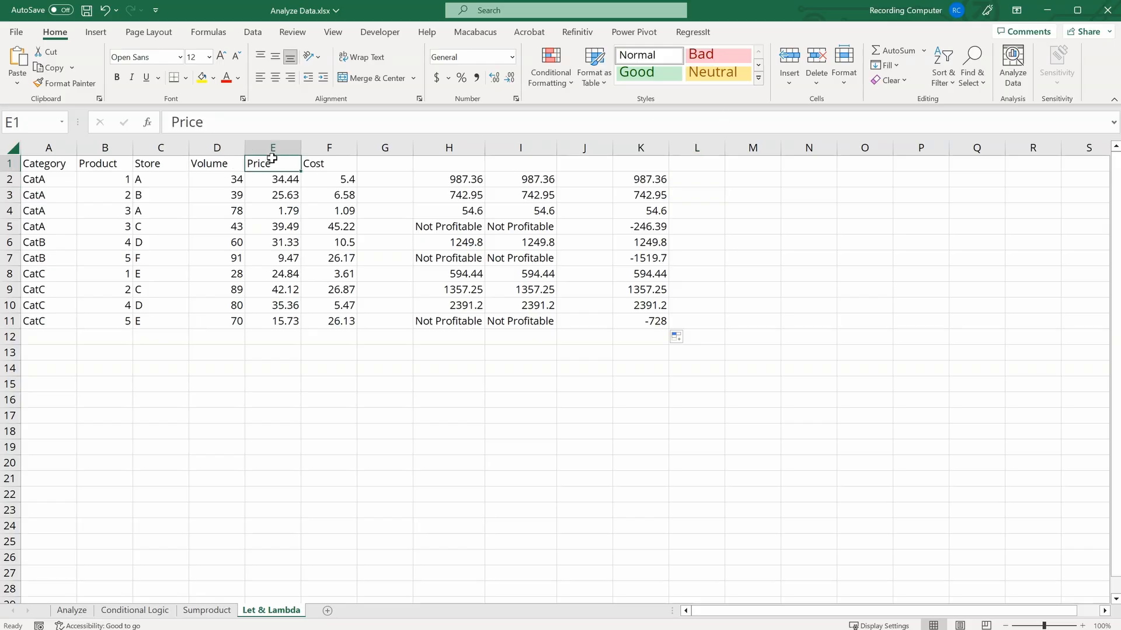
{"action": "left_click", "coordinate": [312, 162]}
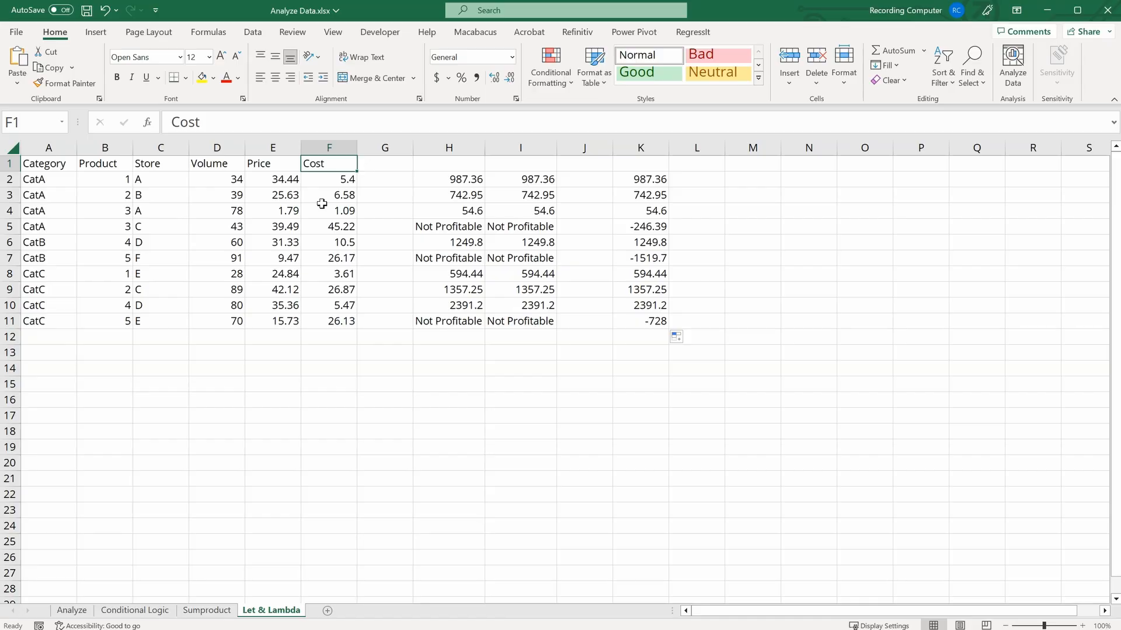
{"action": "left_click", "coordinate": [653, 179]}
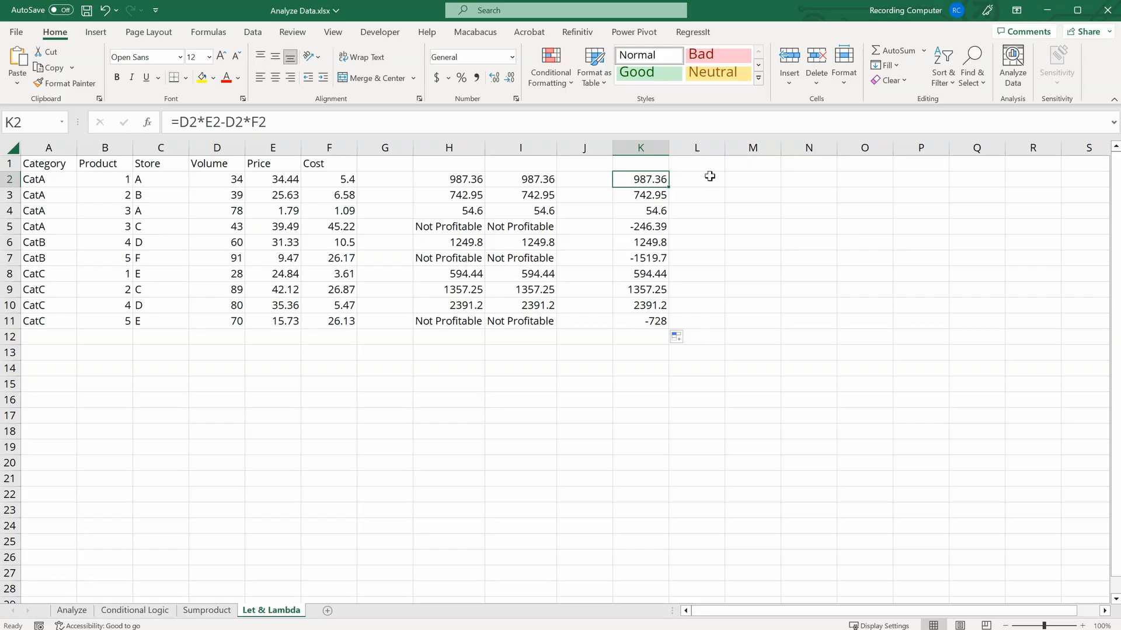
Step: Enter =LAMBDA(Volume, Price, Cost, Volume * Price - Volume * Cost)(D2,E2,F2) in L2
{"action": "left_click", "coordinate": [709, 175]}
{"action": "type", "text": "=lam"}
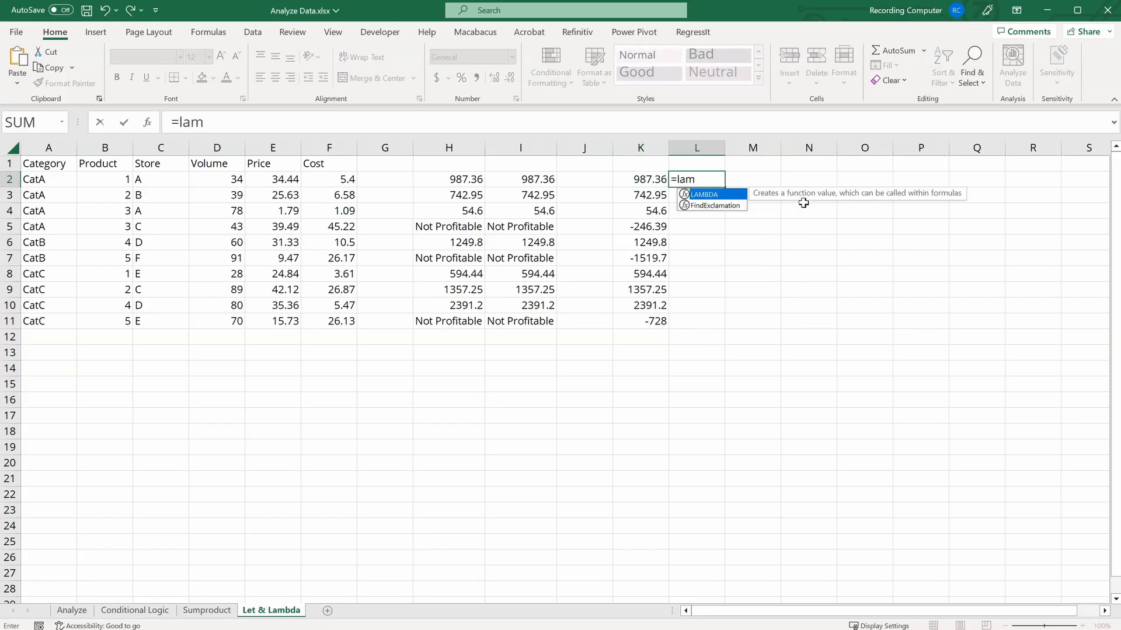
{"action": "key", "text": "Tab"}
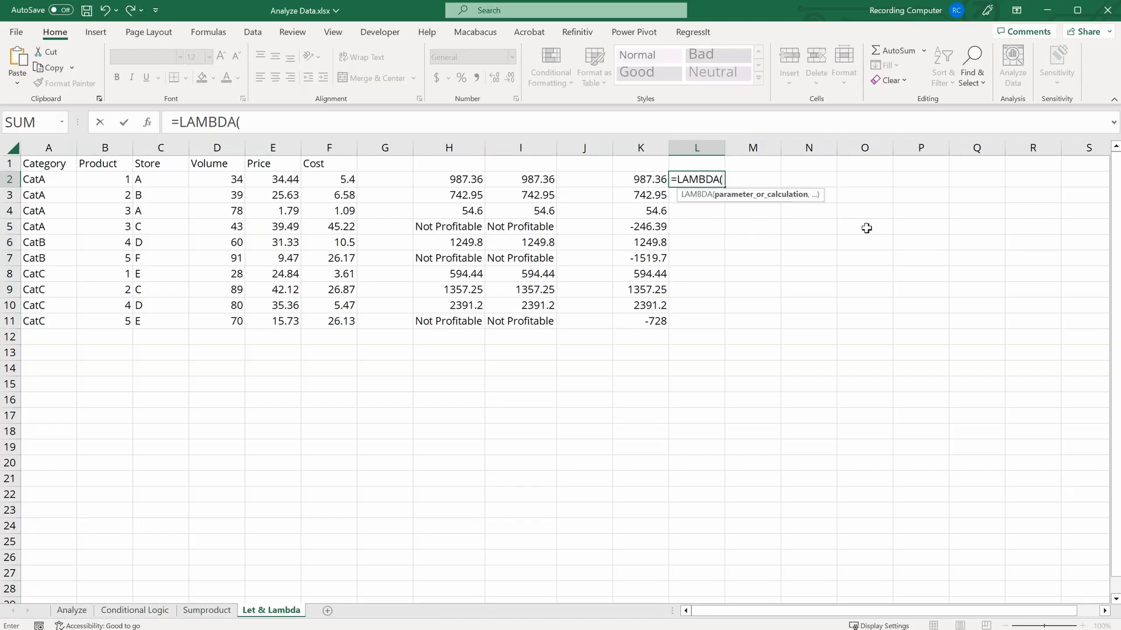
{"action": "type", "text": "Volume, "}
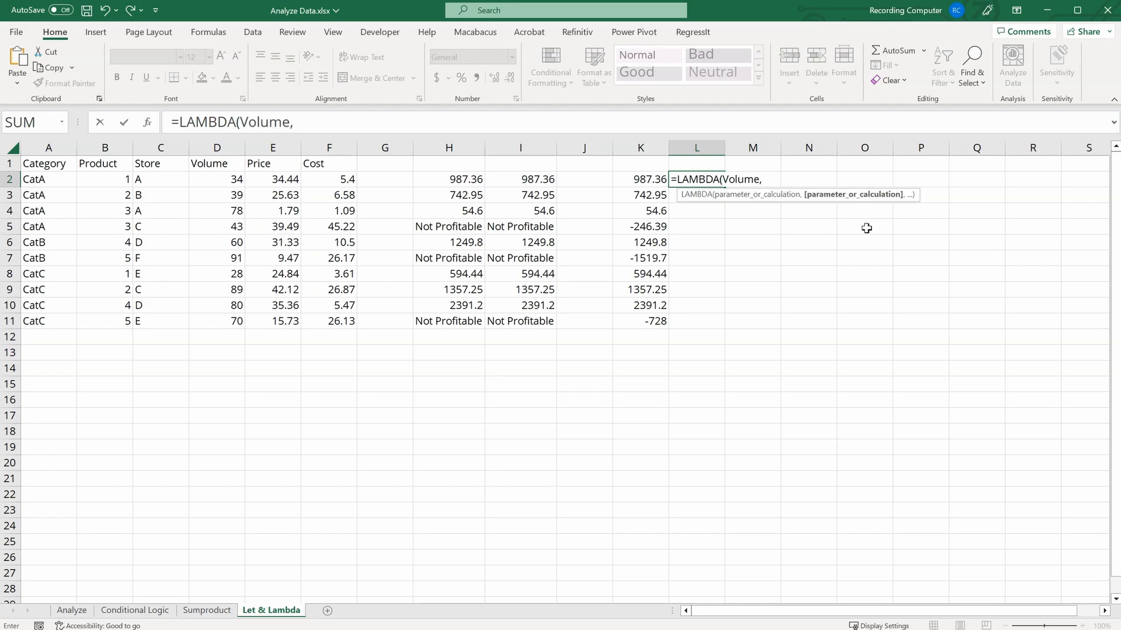
{"action": "type", "text": "Price, Cost,"}
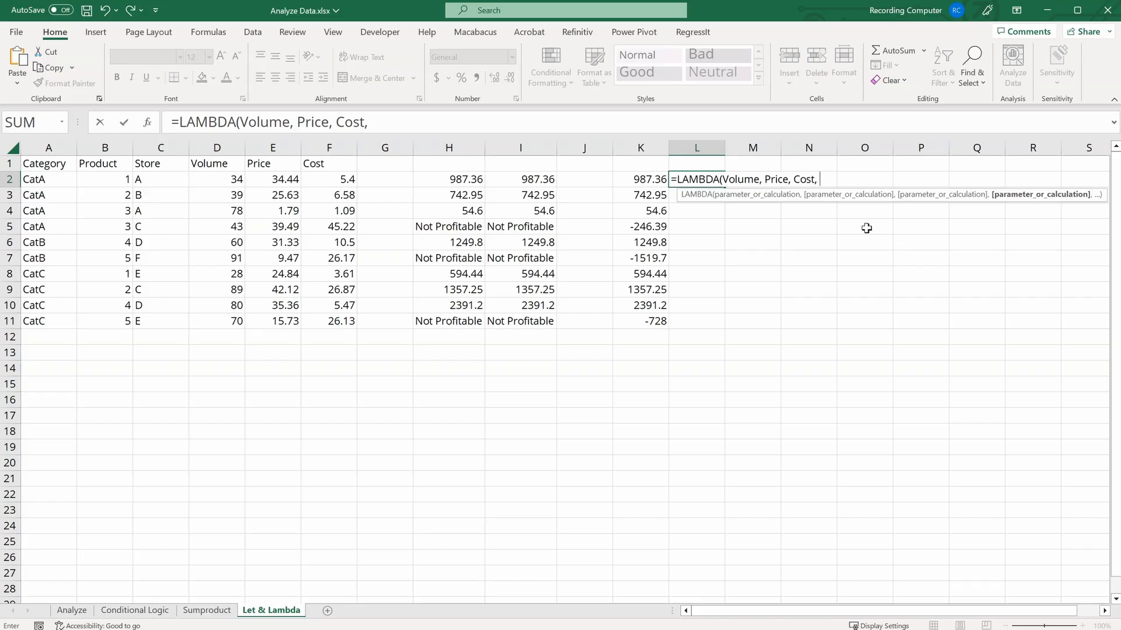
{"action": "type", "text": "Vo"}
{"action": "key", "text": "Tab"}
{"action": "type", "text": "* "}
{"action": "type", "text": "Price"}
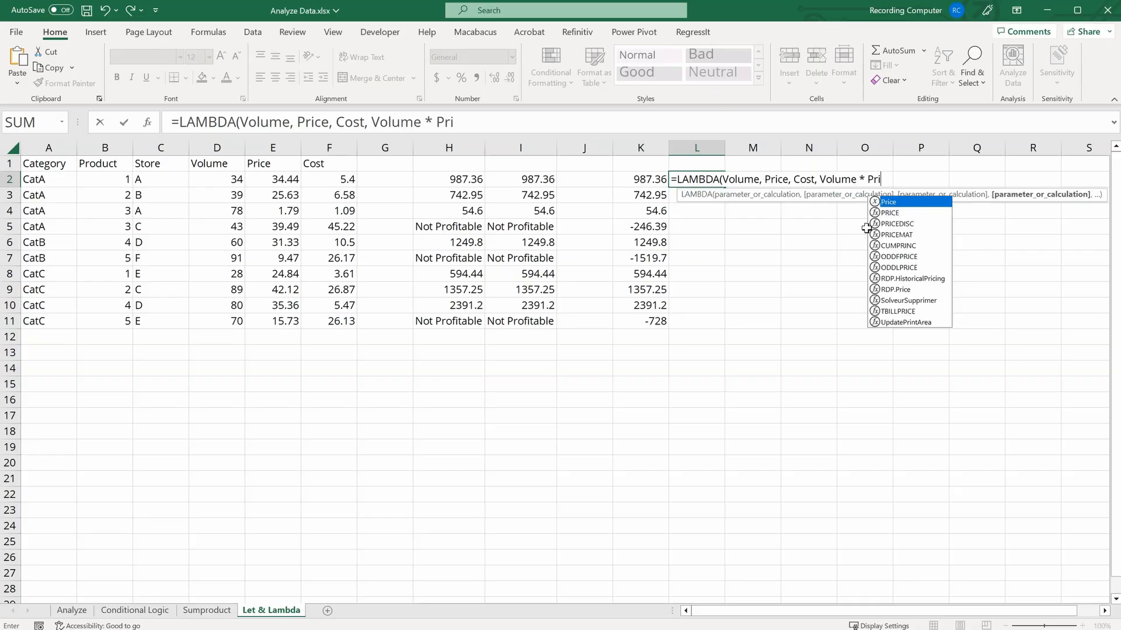
{"action": "type", "text": " - Vol"}
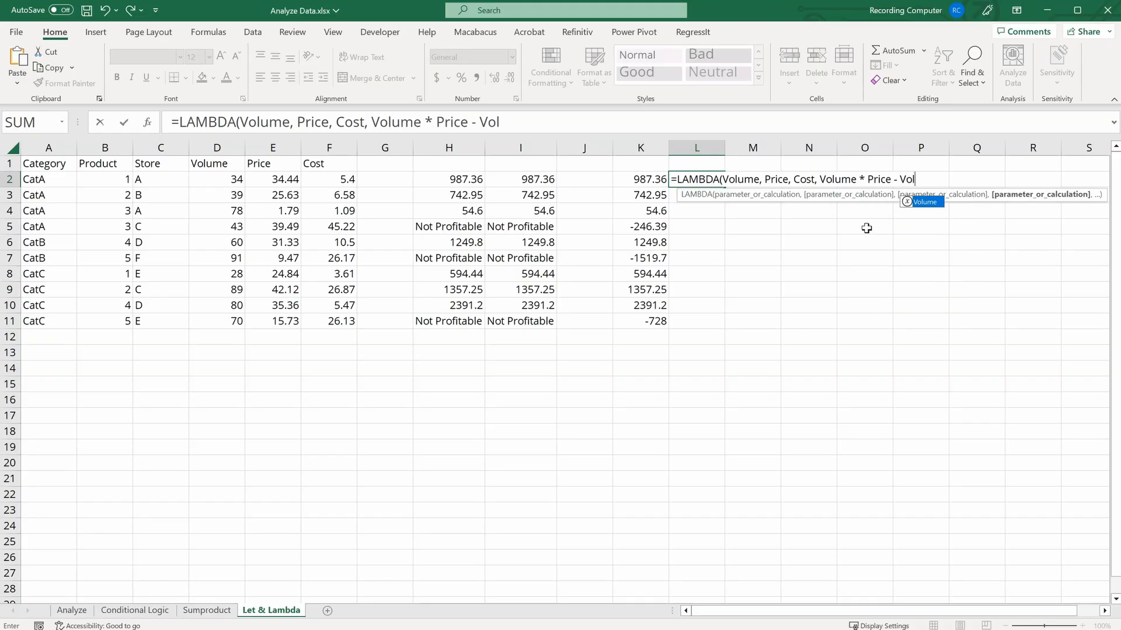
{"action": "key", "text": "Tab"}
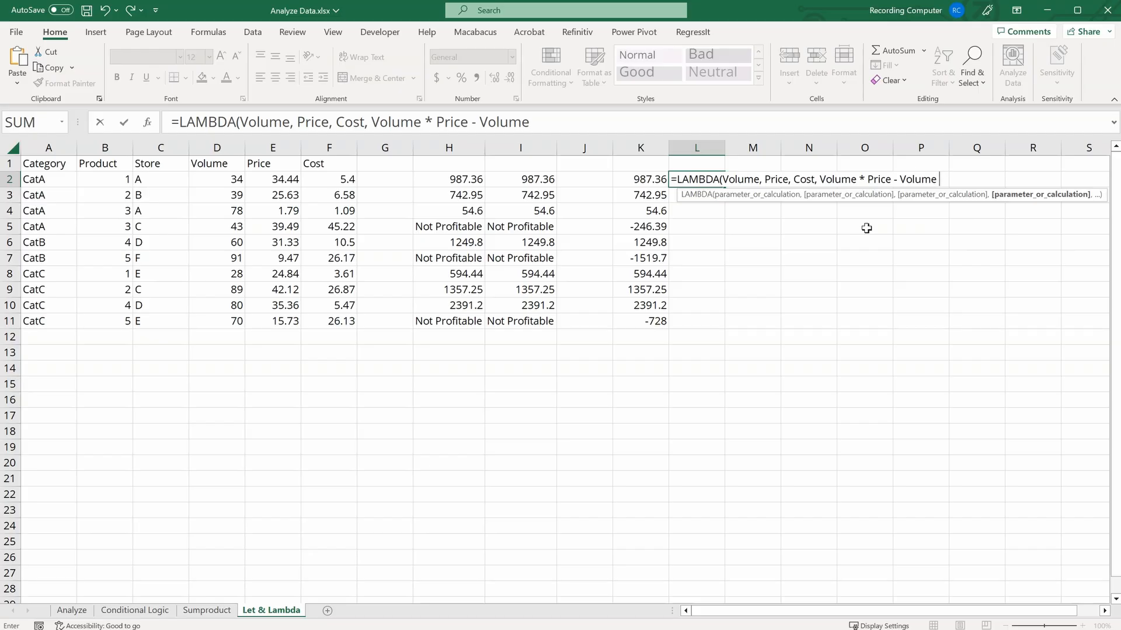
{"action": "type", "text": "* Cost"}
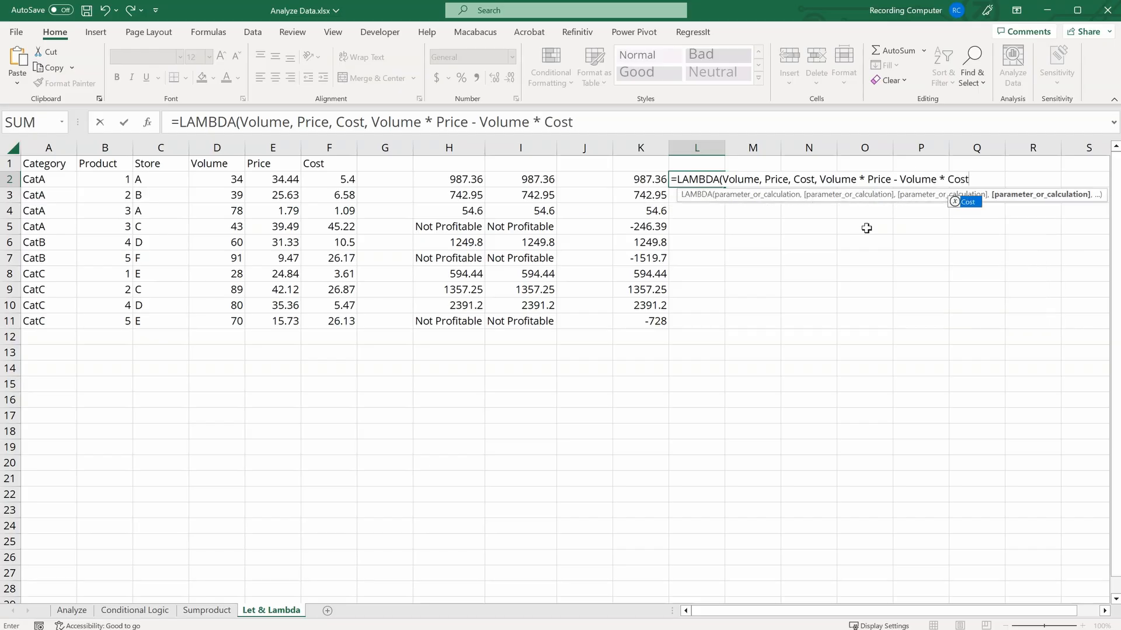
{"action": "type", "text": ")"}
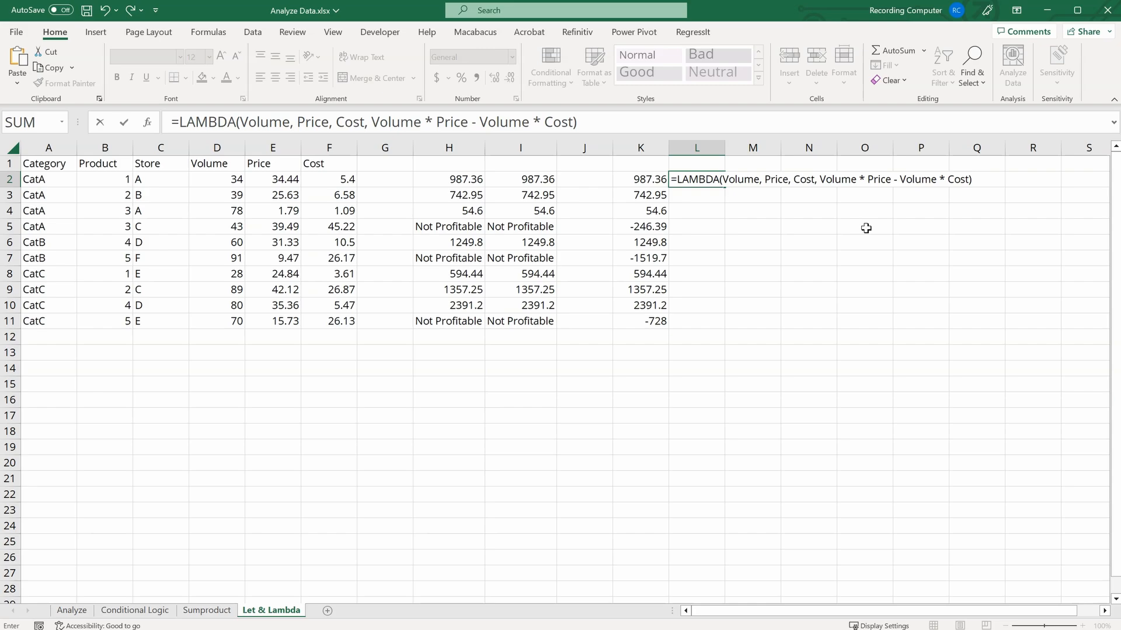
{"action": "type", "text": "("}
{"action": "left_click", "coordinate": [215, 179]}
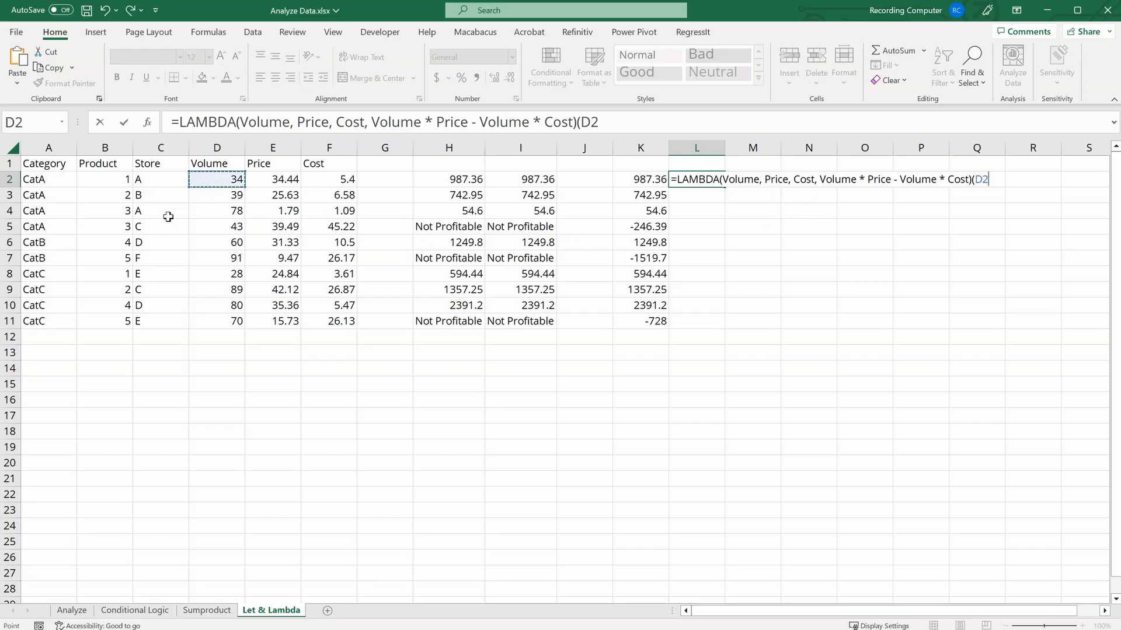
{"action": "type", "text": ","}
{"action": "left_click", "coordinate": [279, 178]}
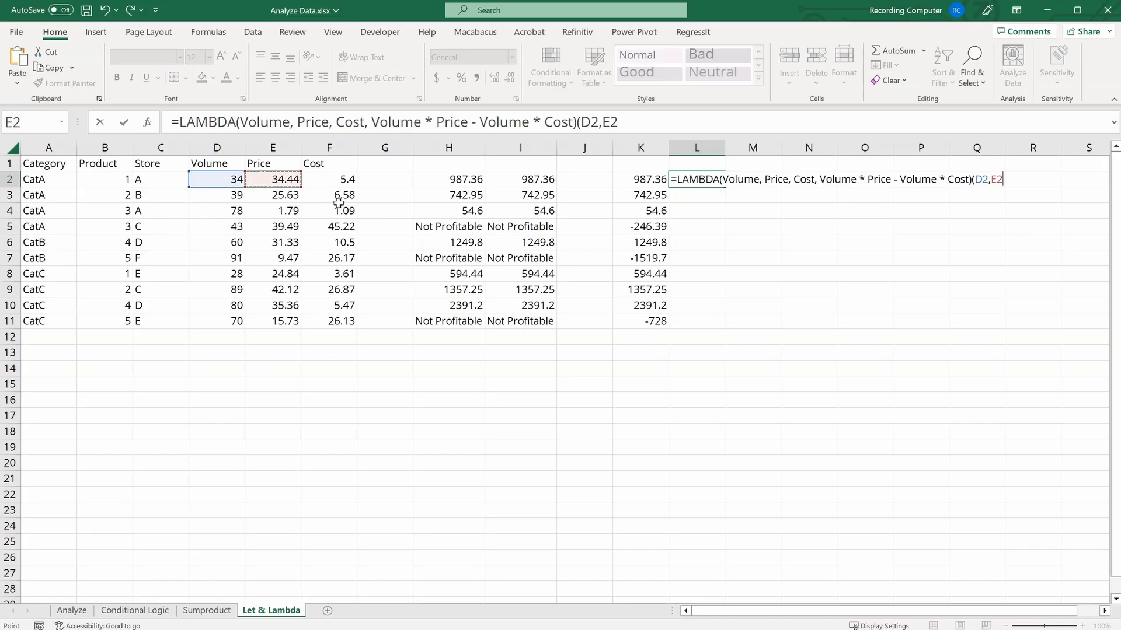
{"action": "type", "text": ","}
{"action": "left_click", "coordinate": [336, 182]}
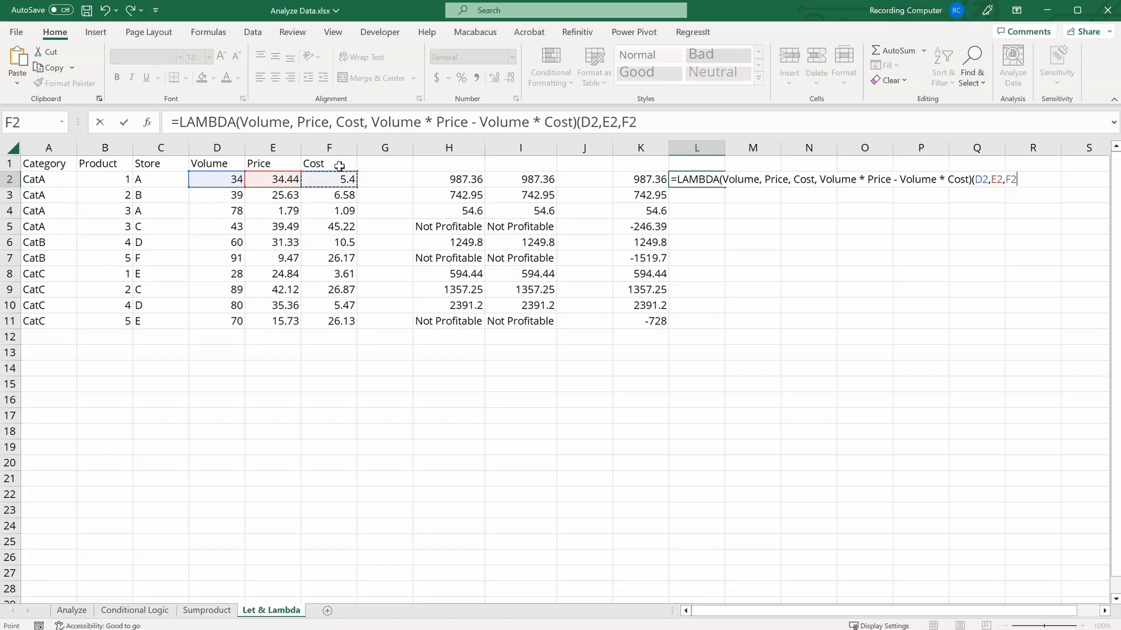
{"action": "type", "text": ")"}
{"action": "key", "text": "Return"}
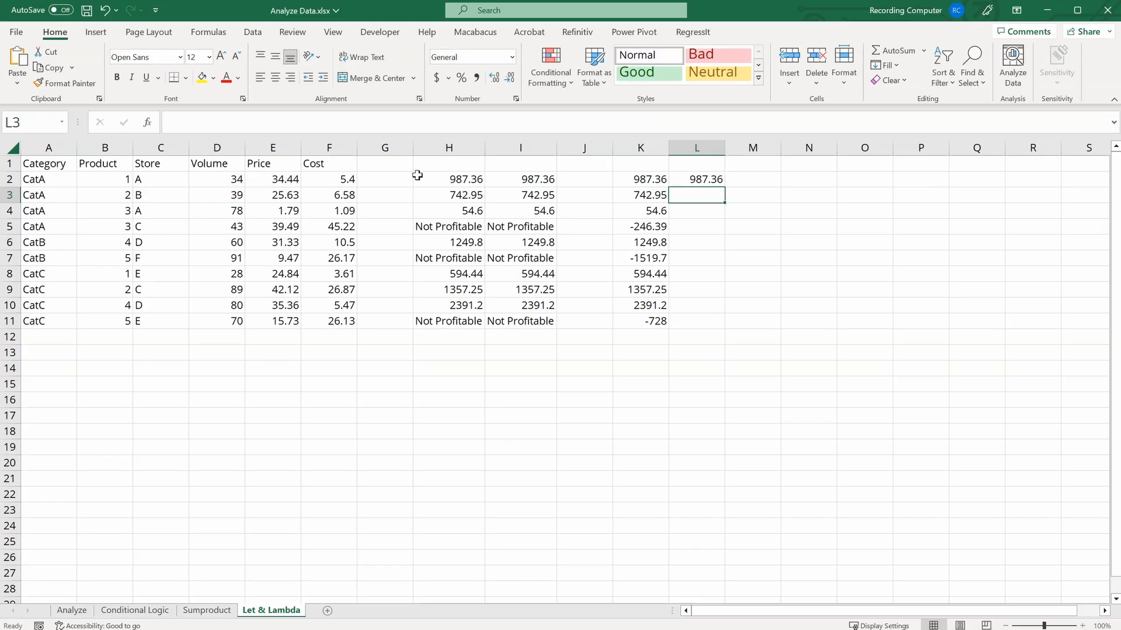
Step: Copy the LAMBDA profit formula from L2 down to L3
{"action": "left_click", "coordinate": [695, 181]}
{"action": "left_click_drag", "start_coordinate": [695, 181], "coordinate": [642, 180]}
{"action": "left_click", "coordinate": [742, 177]}
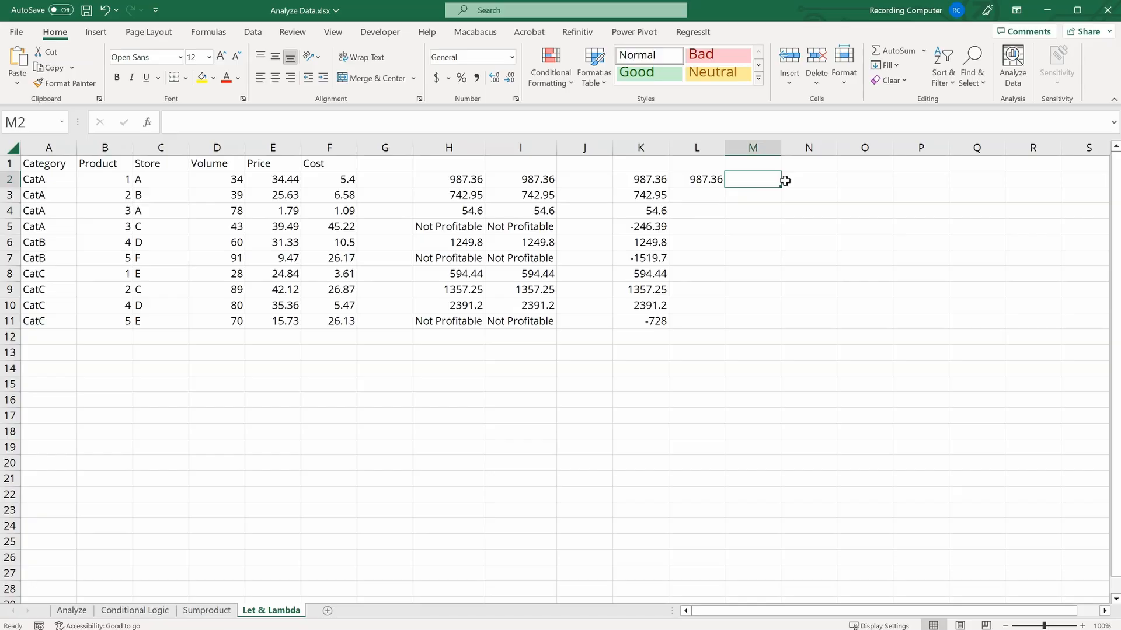
{"action": "left_click", "coordinate": [700, 178]}
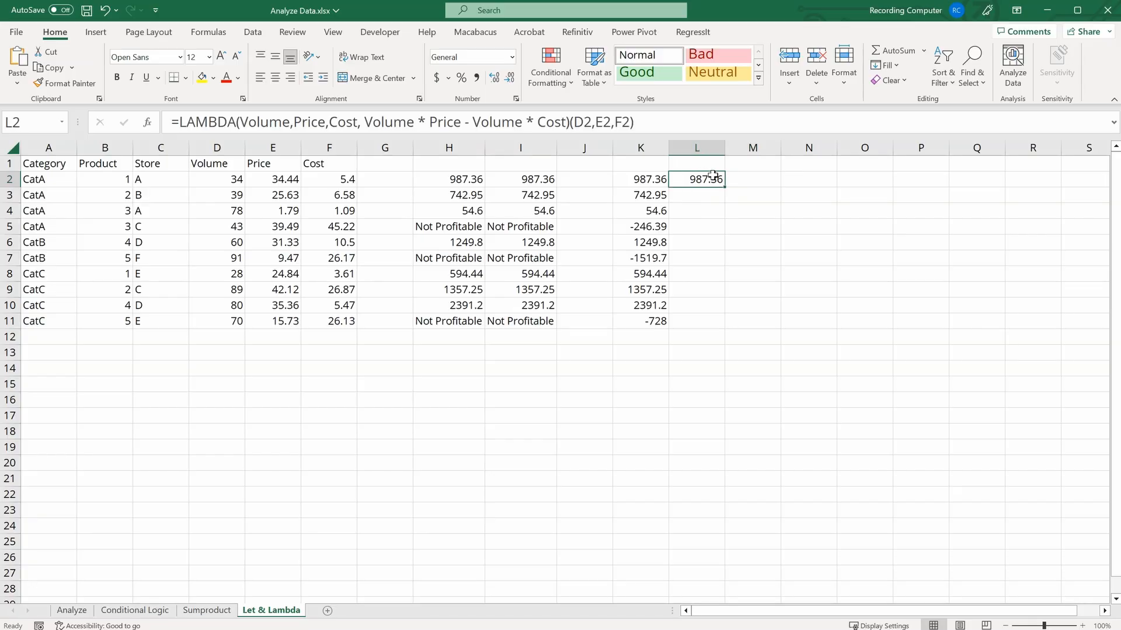
{"action": "left_click_drag", "start_coordinate": [724, 185], "coordinate": [724, 198]}
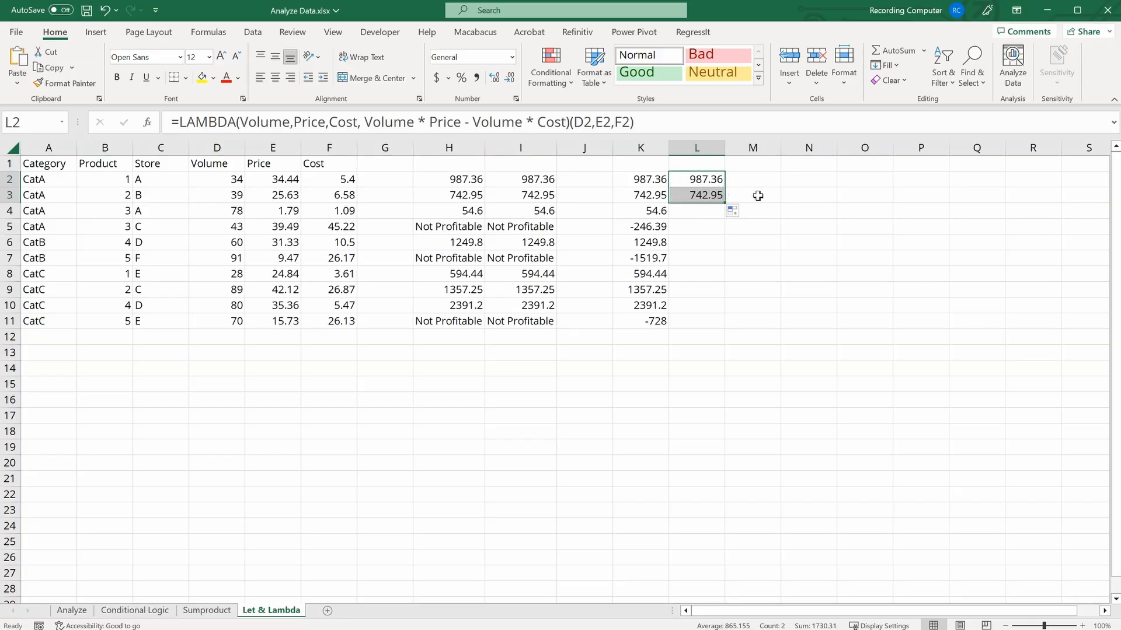
{"action": "left_click", "coordinate": [757, 196]}
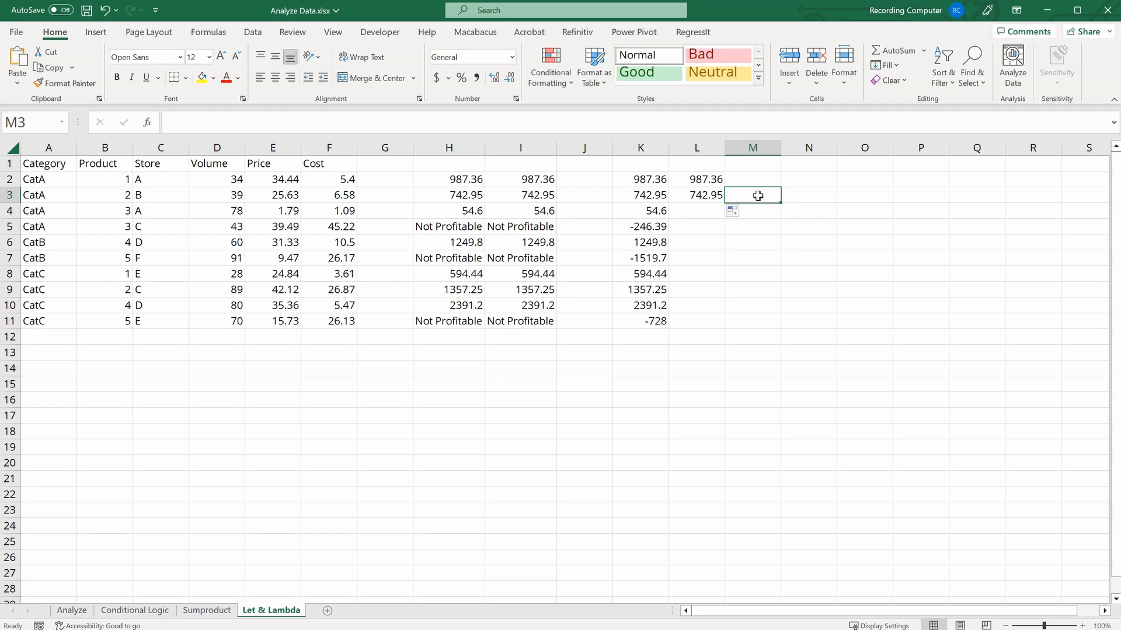
Step: Copy the LAMBDA definition portion of L3's formula, without its (D3,E3,F3) arguments
{"action": "left_click", "coordinate": [713, 196]}
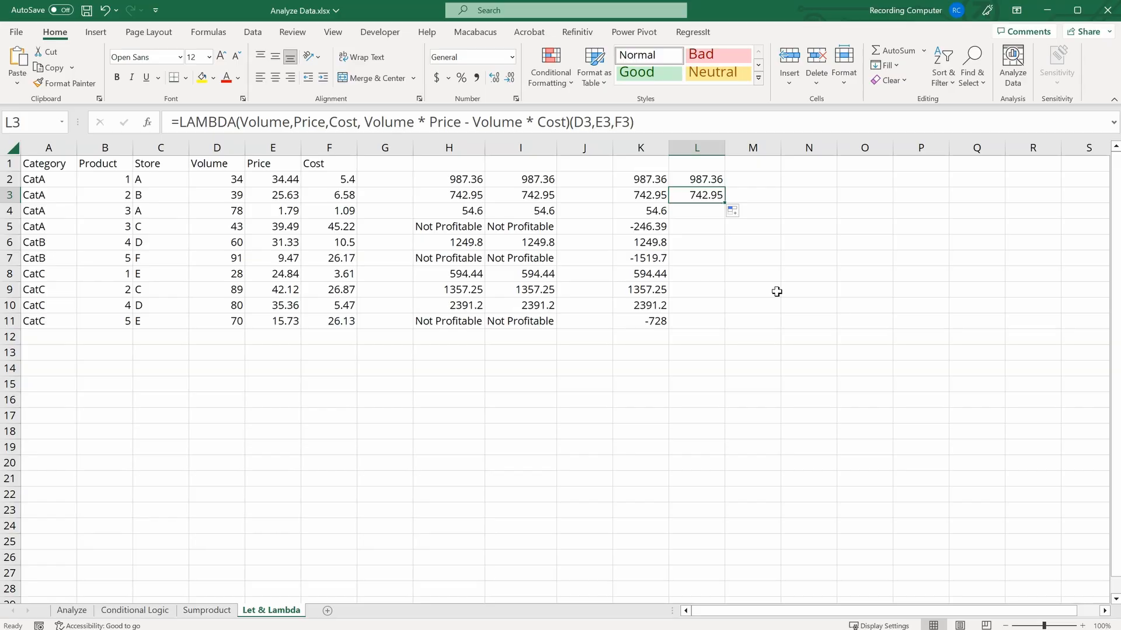
{"action": "left_click", "coordinate": [698, 210]}
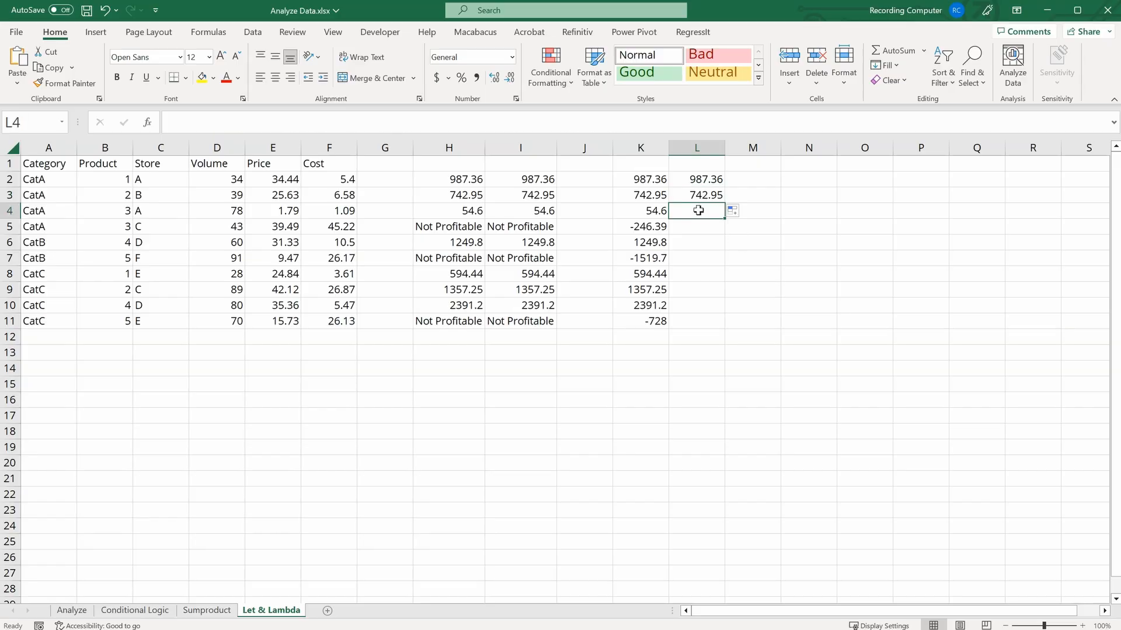
{"action": "key", "text": "Up"}
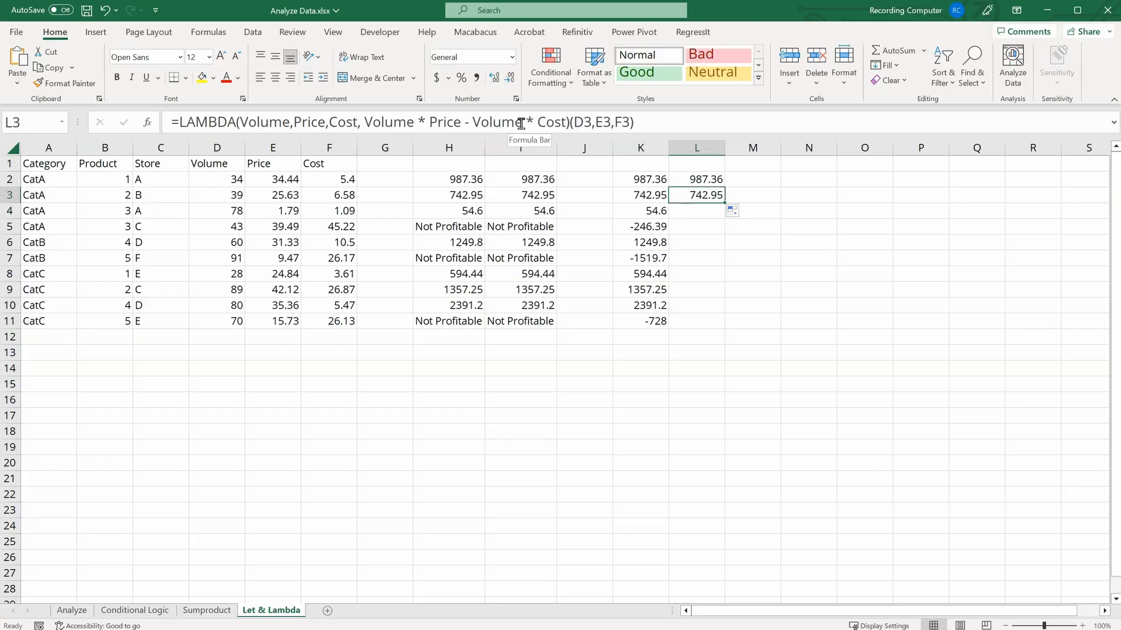
{"action": "left_click_drag", "start_coordinate": [570, 124], "coordinate": [160, 120]}
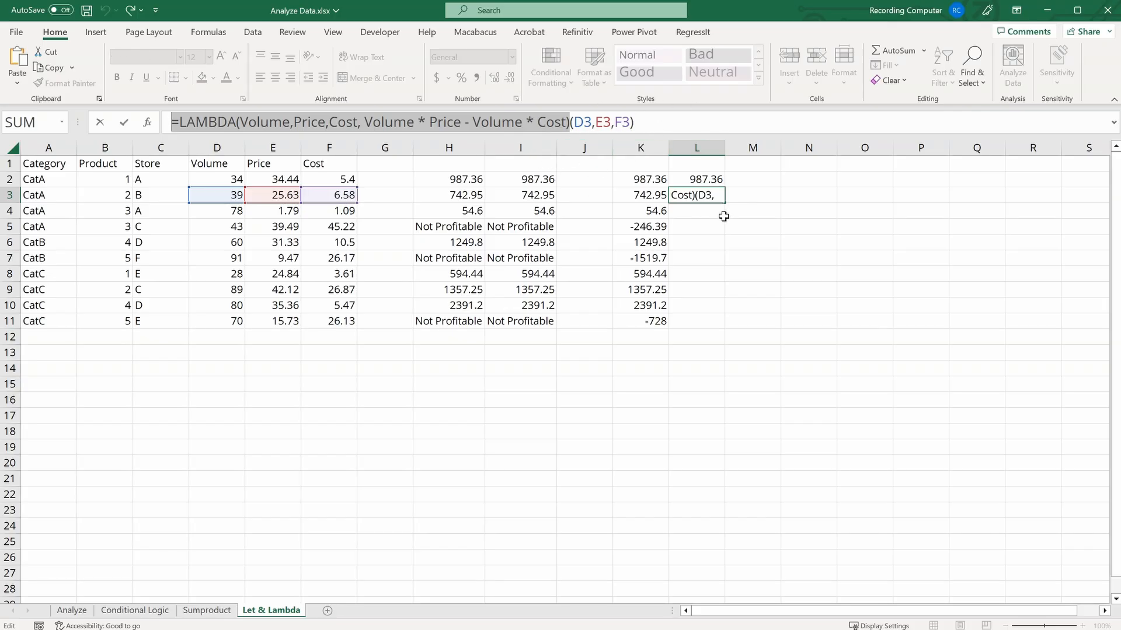
{"action": "key", "text": "ctrl+Return"}
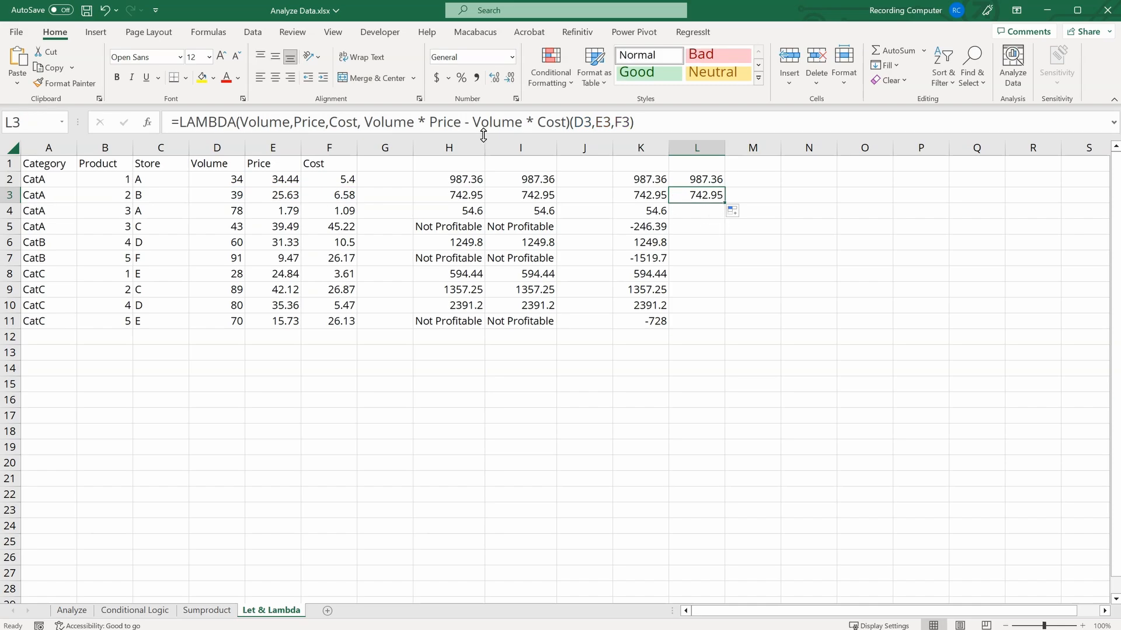
Step: Define a new workbook name CalcProfit that refers to the pasted LAMBDA(Volume, Price, Cost, ...) formula
{"action": "left_click", "coordinate": [209, 32]}
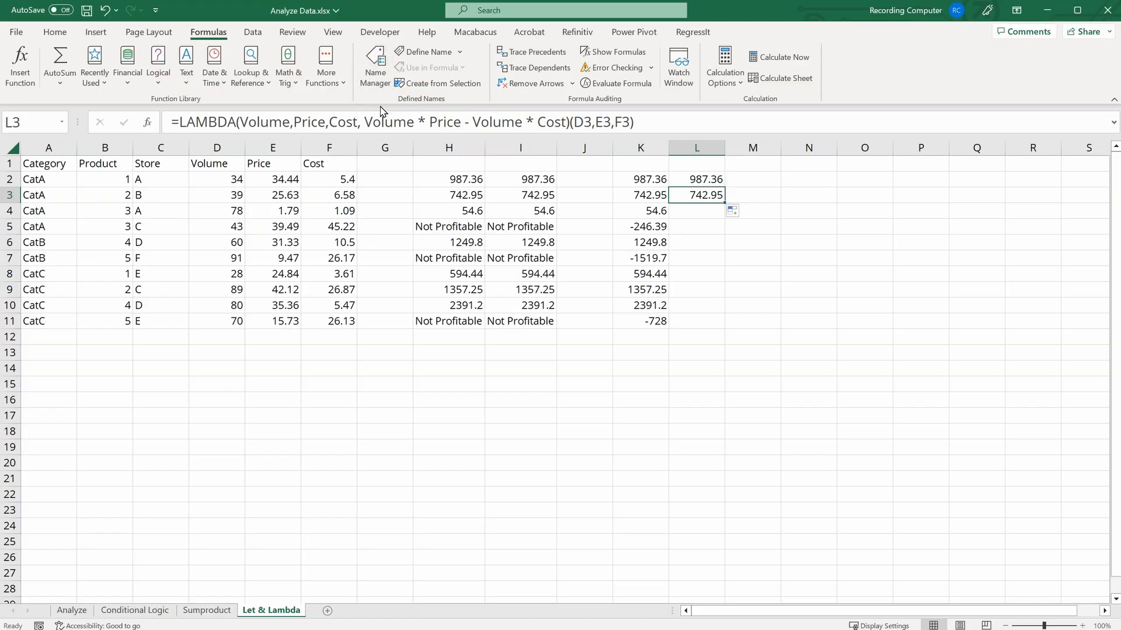
{"action": "left_click", "coordinate": [371, 65]}
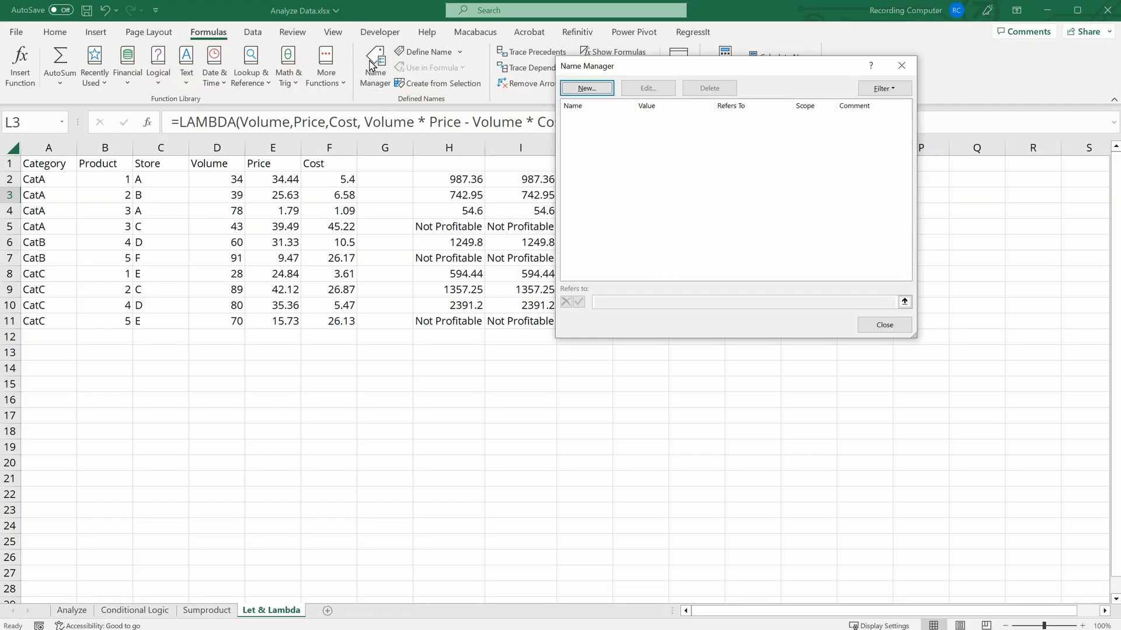
{"action": "left_click", "coordinate": [586, 89]}
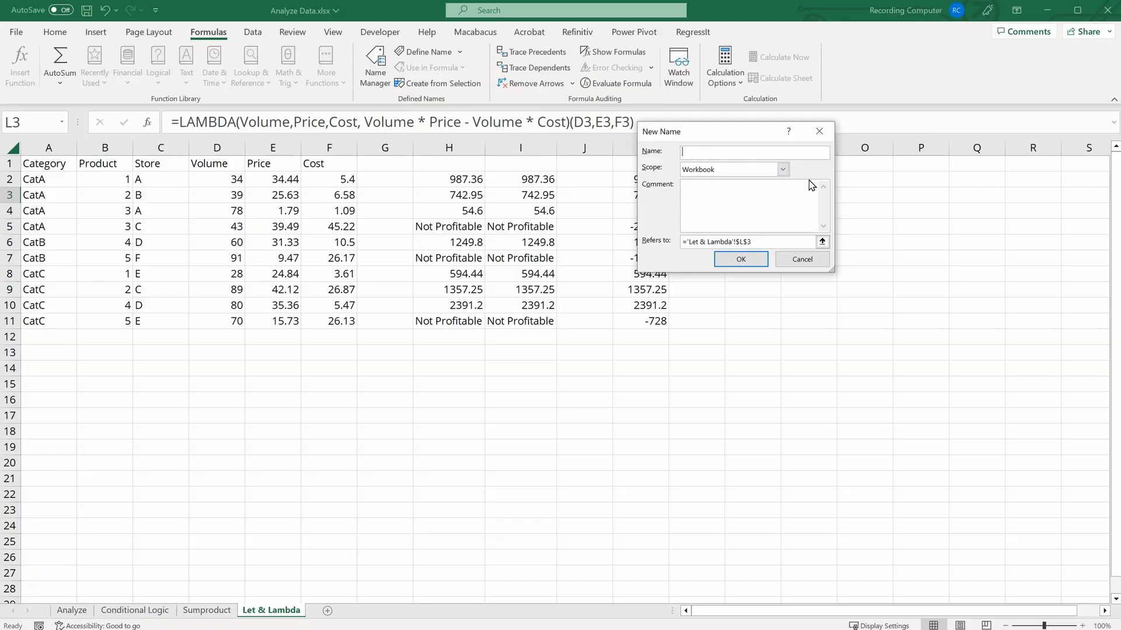
{"action": "type", "text": "CalcProfit"}
{"action": "left_click_drag", "start_coordinate": [758, 241], "coordinate": [645, 240]}
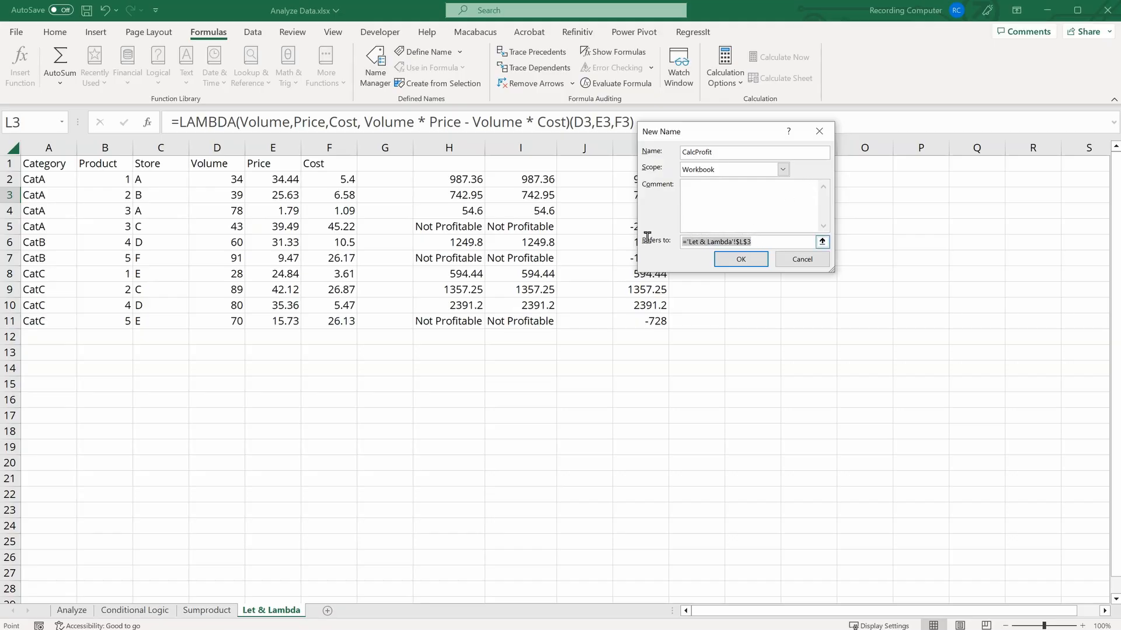
{"action": "key", "text": "ctrl+v"}
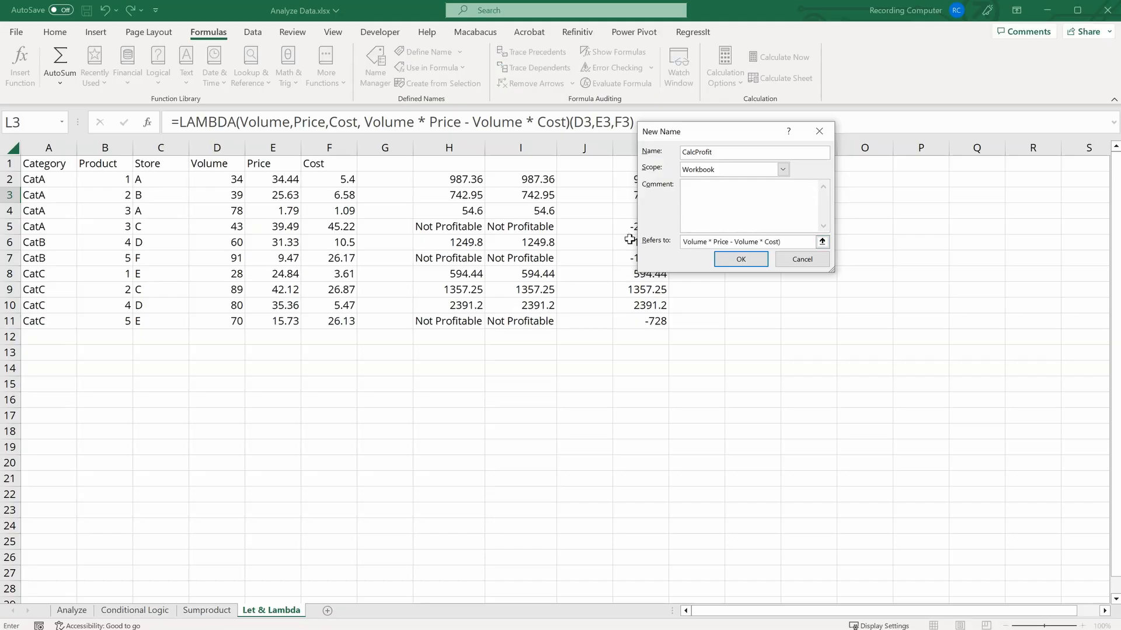
{"action": "left_click", "coordinate": [740, 260]}
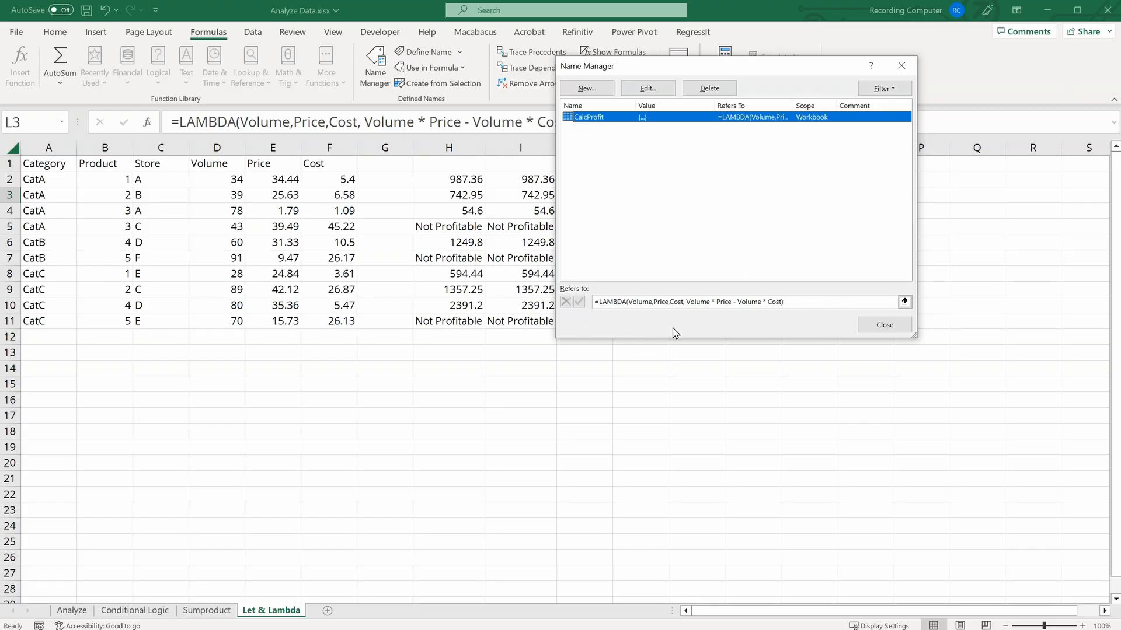
{"action": "left_click", "coordinate": [884, 325]}
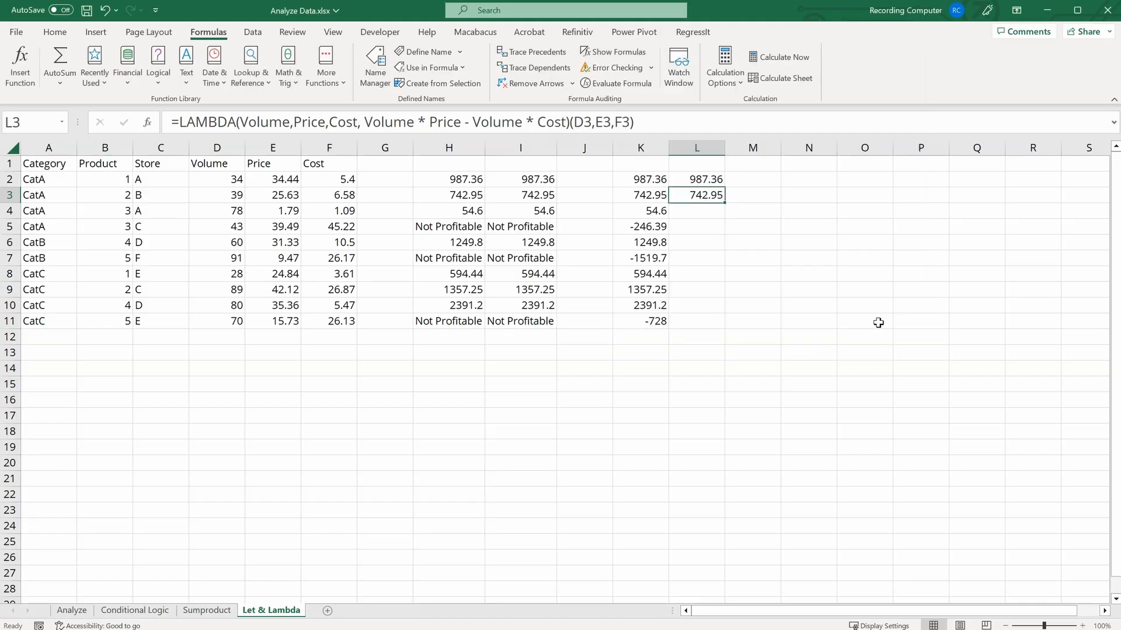
Step: Enter =CalcProfit(D4,E4,F4) in L4 using the new named function
{"action": "left_click", "coordinate": [695, 216]}
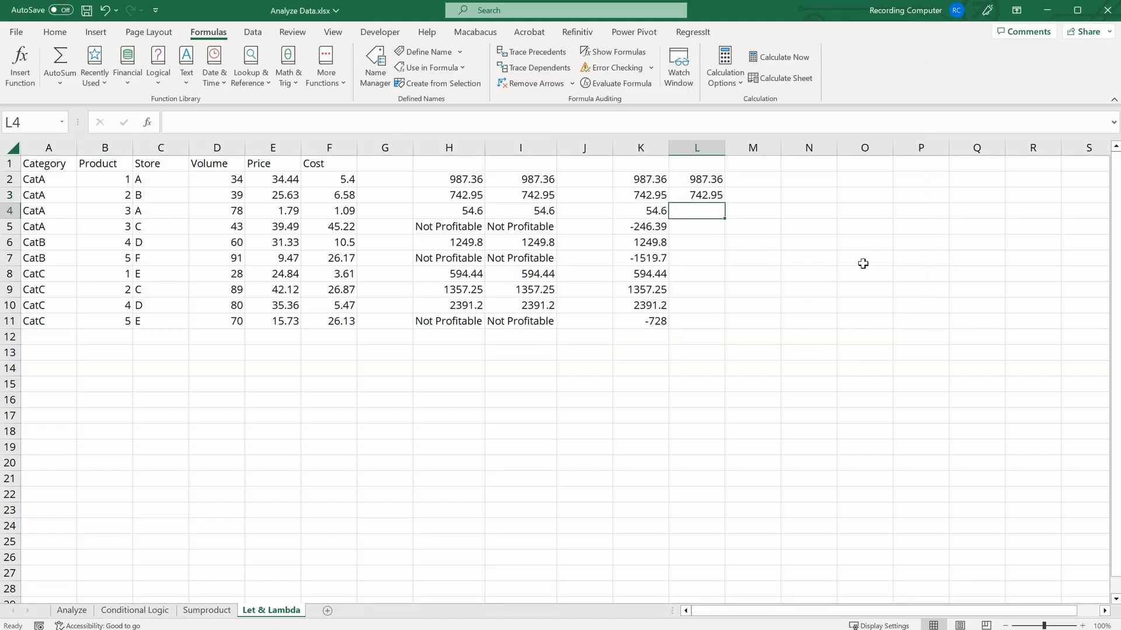
{"action": "type", "text": "=CalcProfit("}
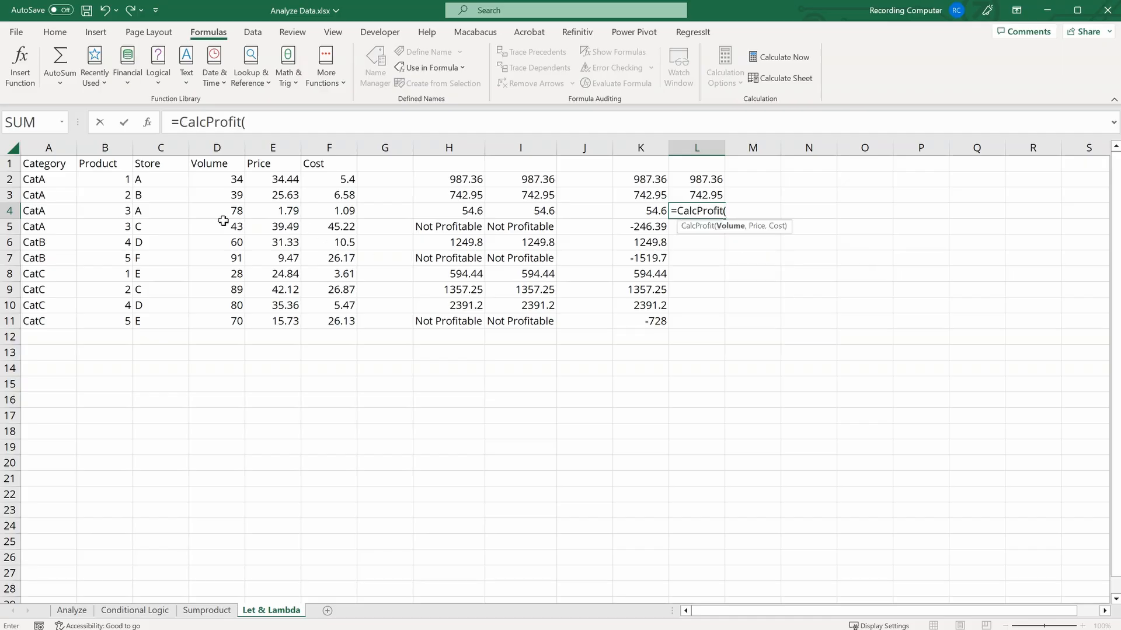
{"action": "left_click", "coordinate": [220, 210]}
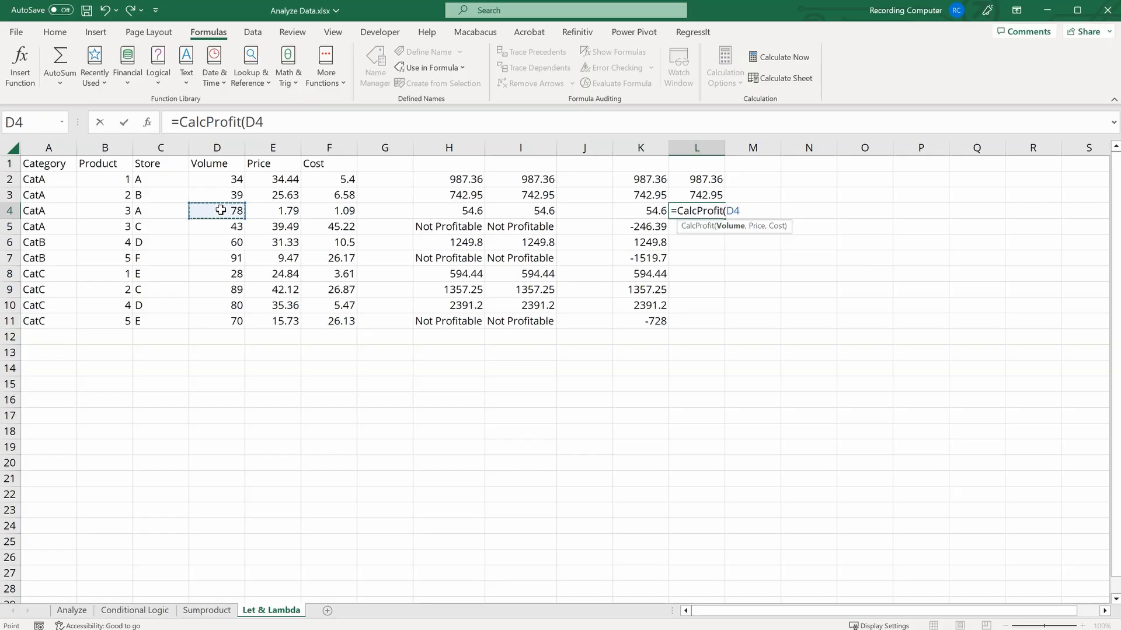
{"action": "type", "text": ","}
{"action": "left_click", "coordinate": [289, 210]}
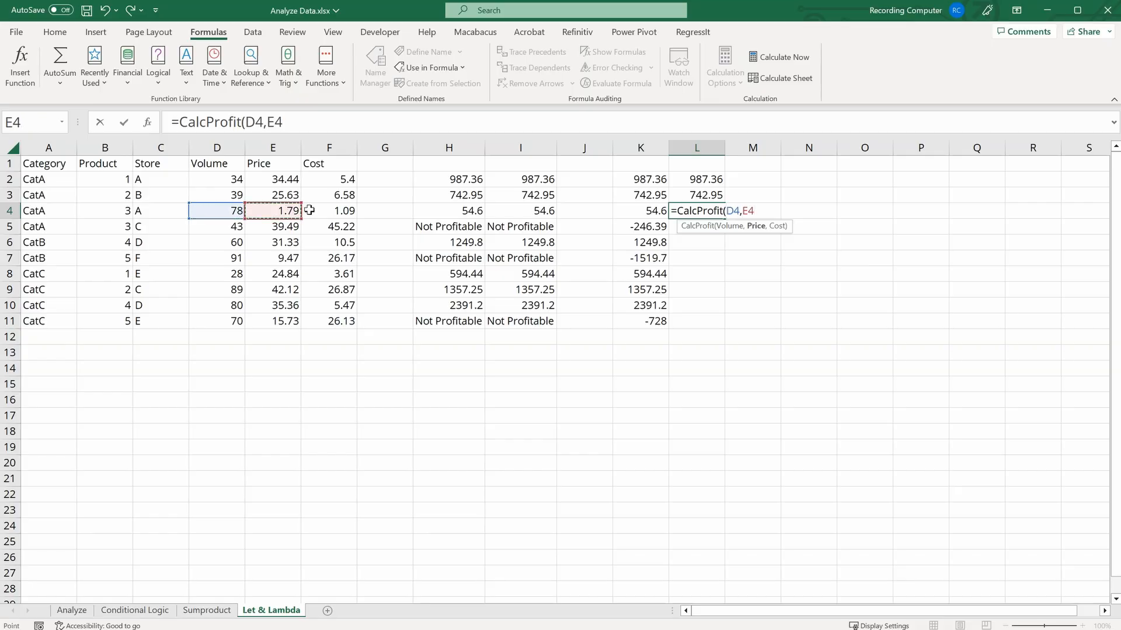
{"action": "type", "text": ","}
{"action": "left_click", "coordinate": [345, 210]}
{"action": "key", "text": "Return"}
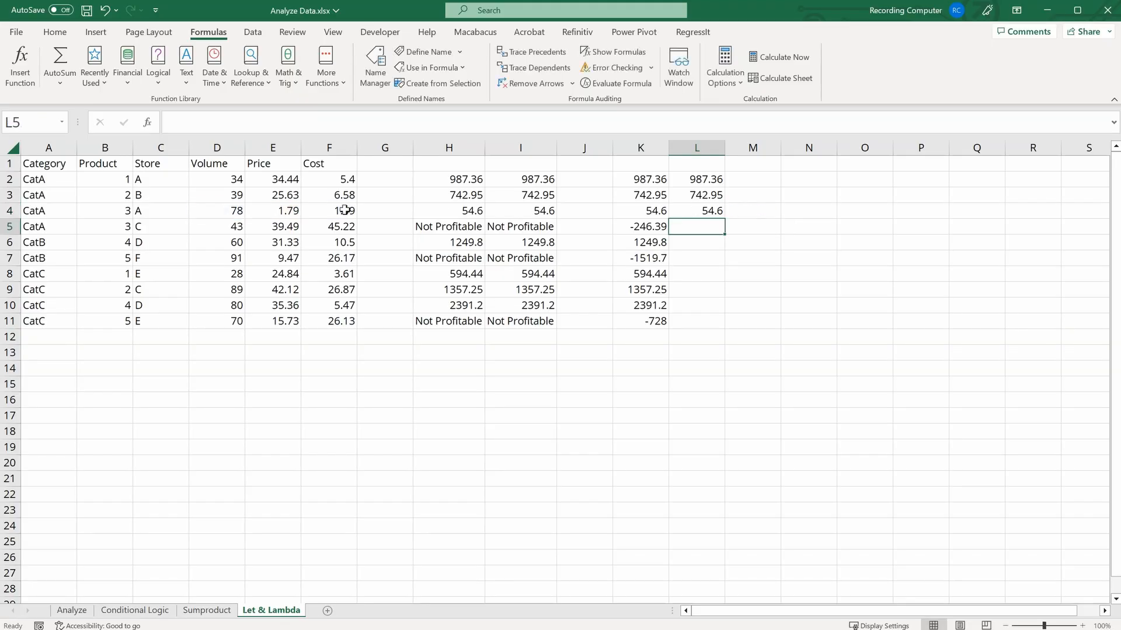
Step: Fill the CalcProfit formula from L4 down to L11 and check the copied formula in L6
{"action": "left_click", "coordinate": [709, 213]}
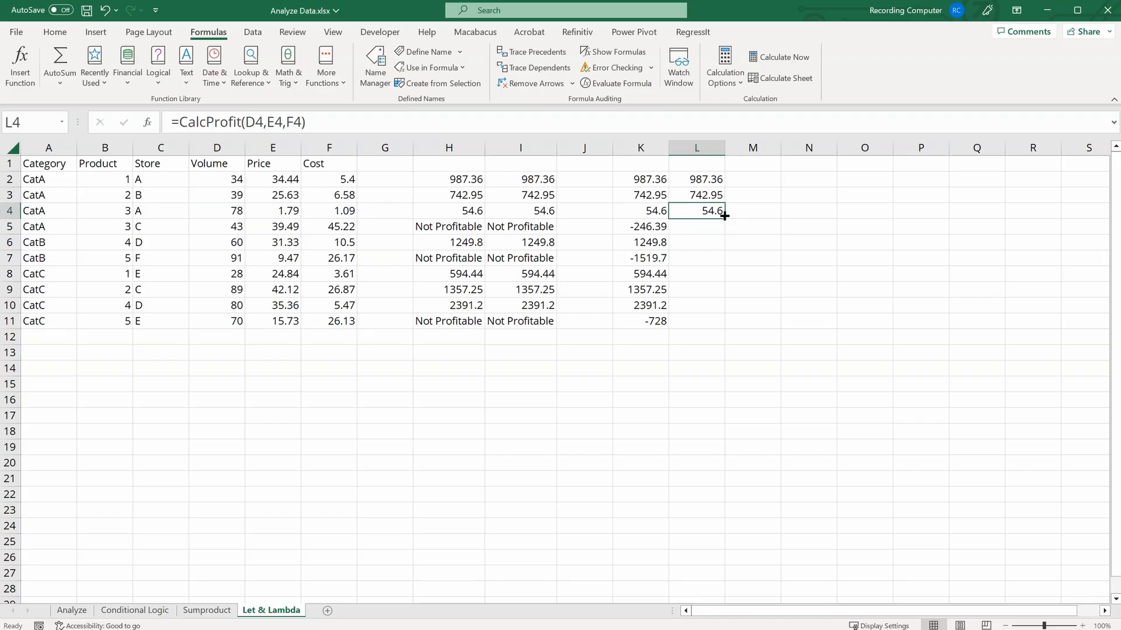
{"action": "left_click_drag", "start_coordinate": [724, 217], "coordinate": [717, 328]}
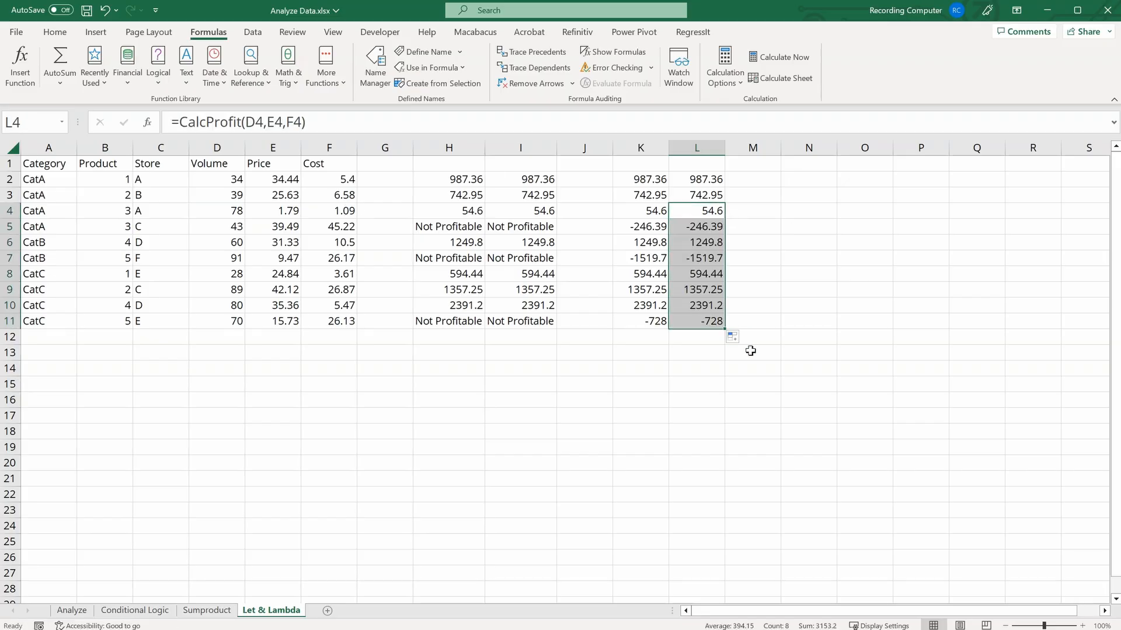
{"action": "left_click", "coordinate": [718, 239]}
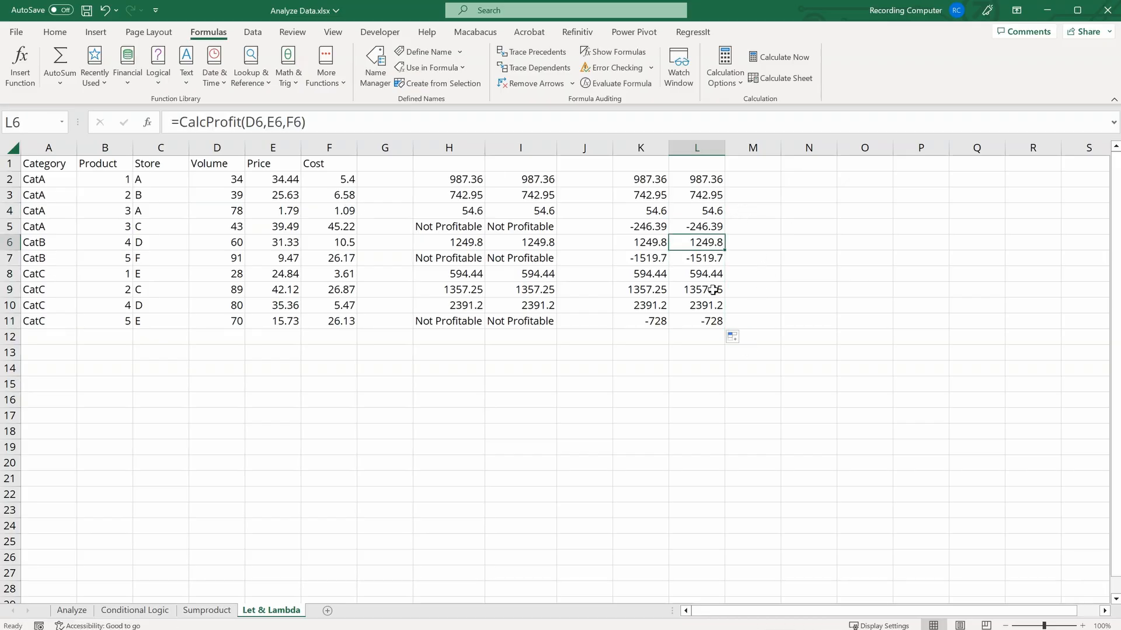